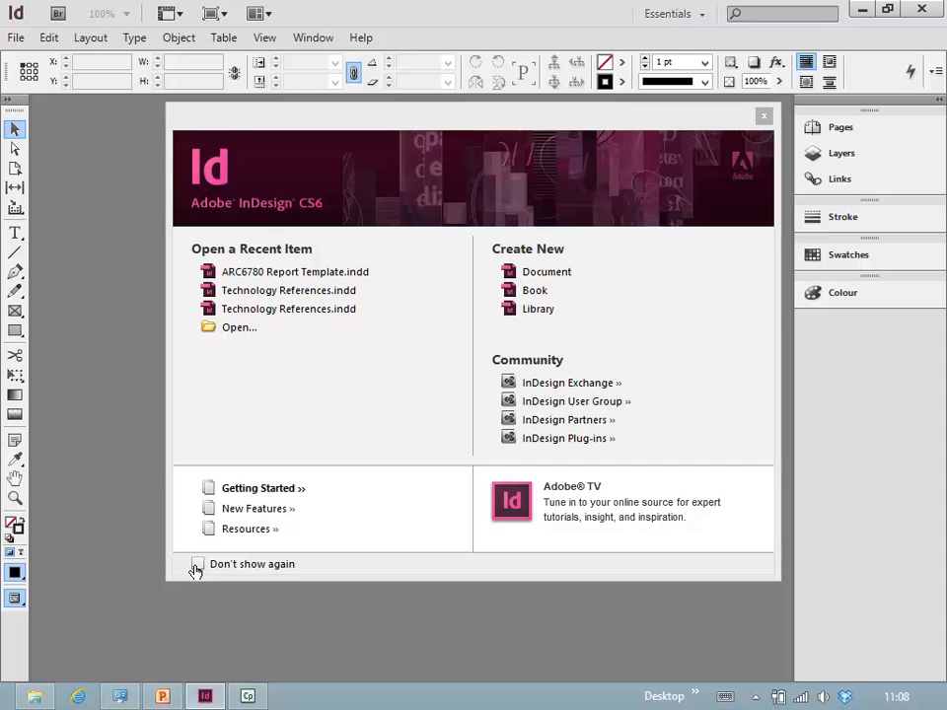
- Start a new print document with 20 pages and turn off facing pages
{"action": "key", "text": "alt"}
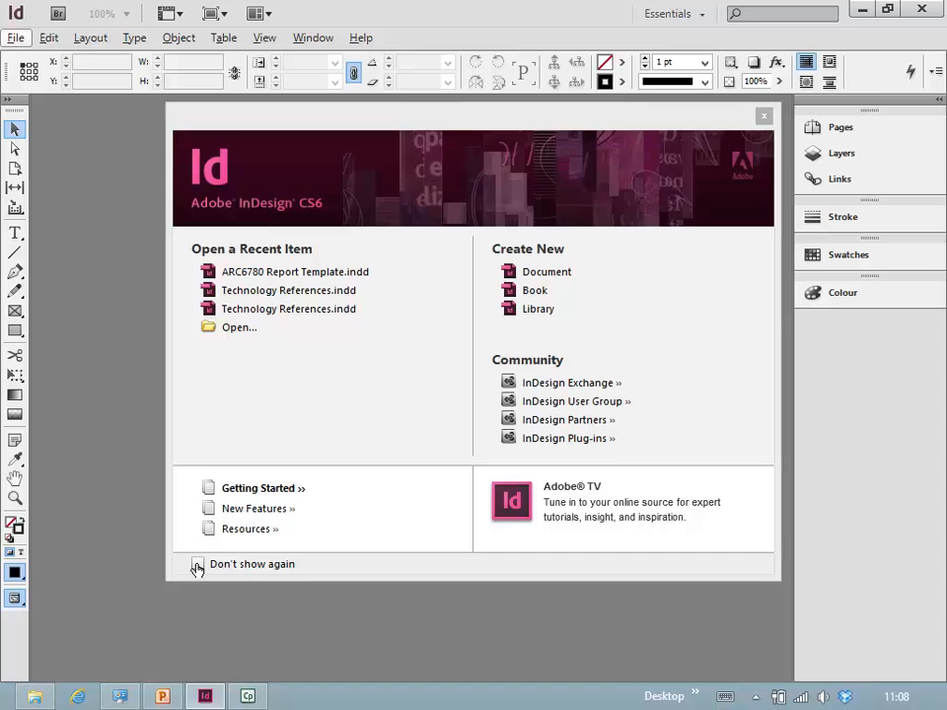
{"action": "left_click", "coordinate": [197, 564]}
{"action": "left_click", "coordinate": [287, 278]}
{"action": "left_click", "coordinate": [538, 276]}
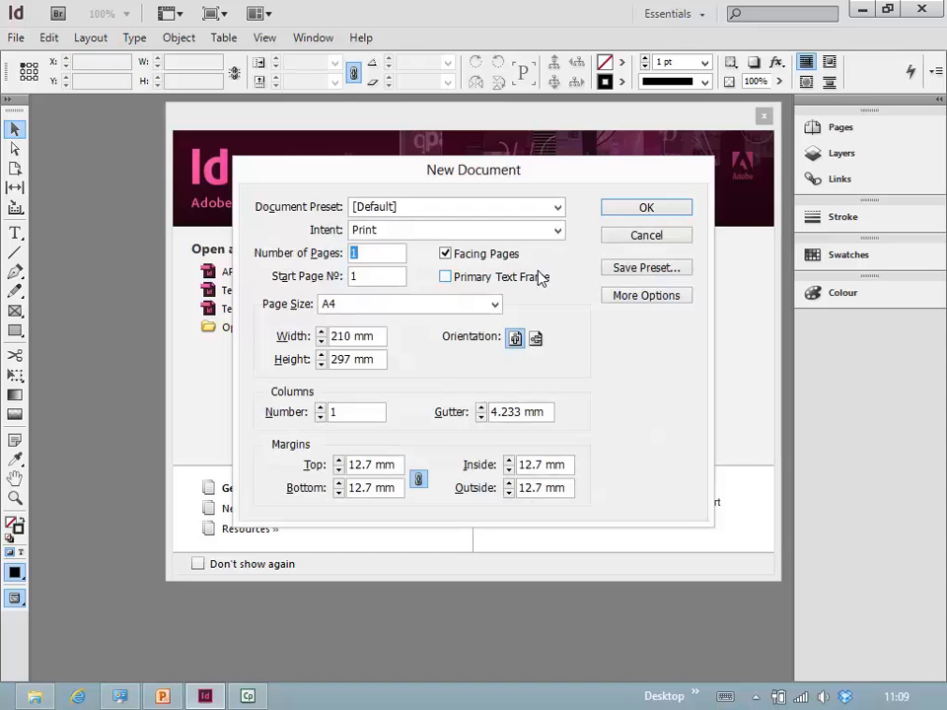
{"action": "left_click", "coordinate": [557, 215]}
{"action": "left_click", "coordinate": [558, 214]}
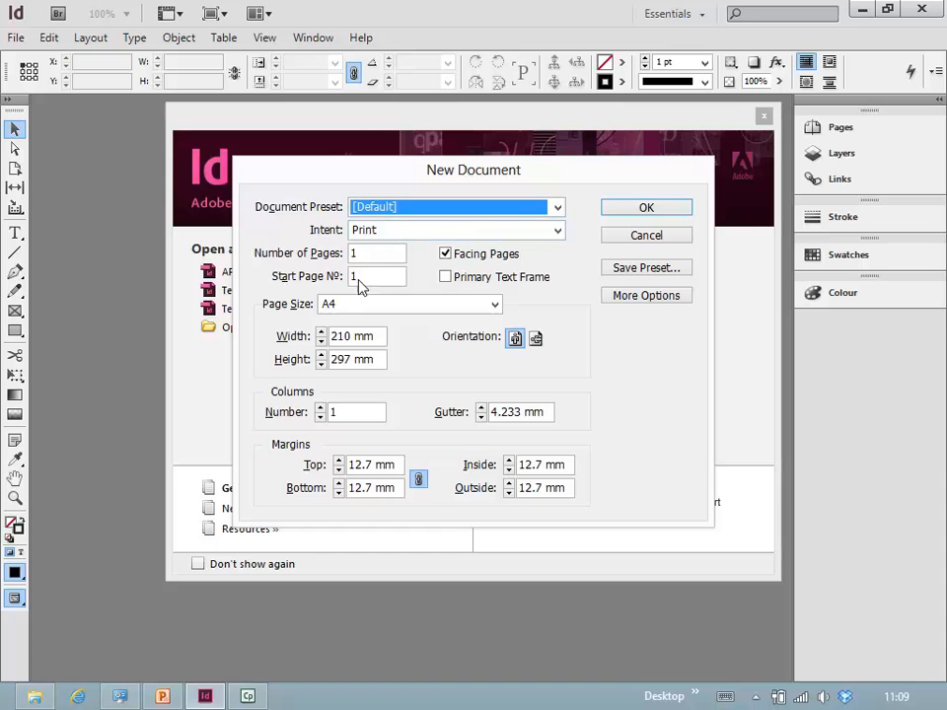
{"action": "left_click", "coordinate": [378, 257]}
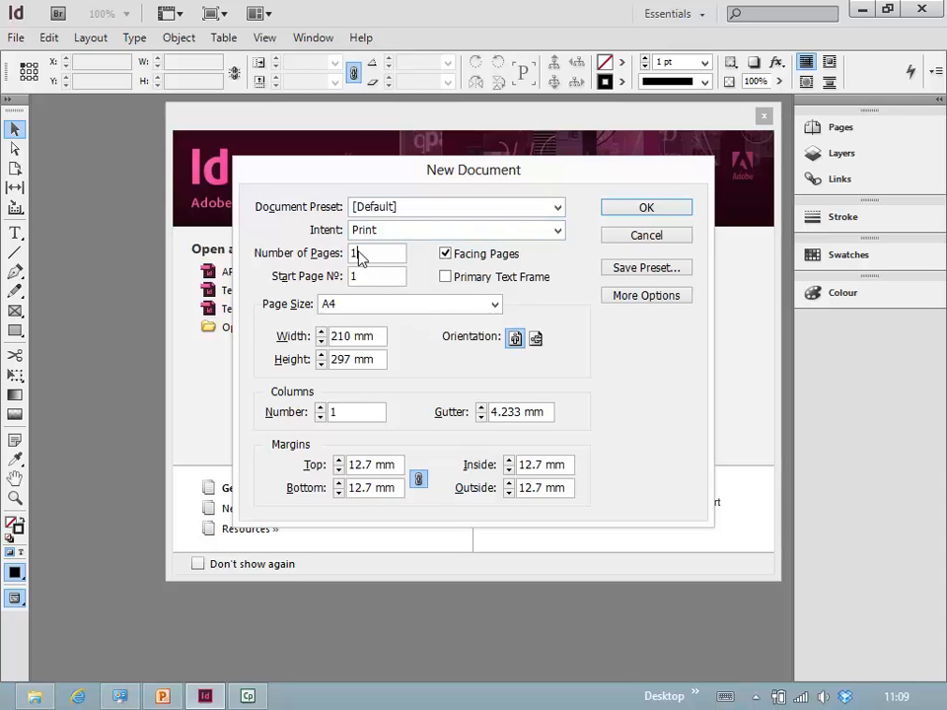
{"action": "type", "text": "20"}
{"action": "left_click", "coordinate": [380, 279]}
{"action": "left_click", "coordinate": [446, 254]}
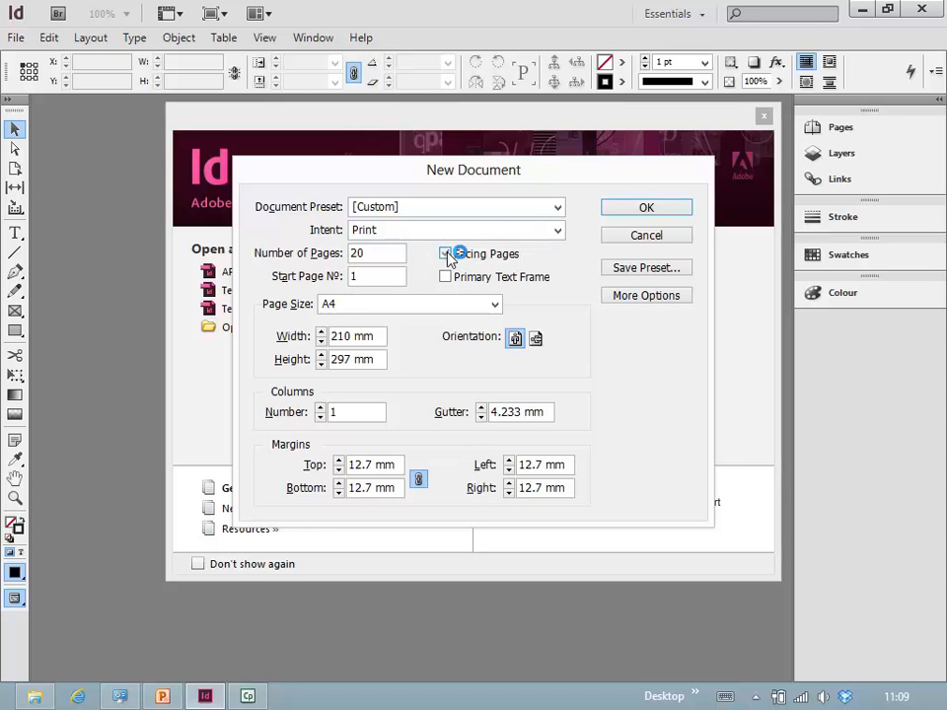
- Set the page size to A3 in landscape orientation and create the document
{"action": "left_click", "coordinate": [495, 306]}
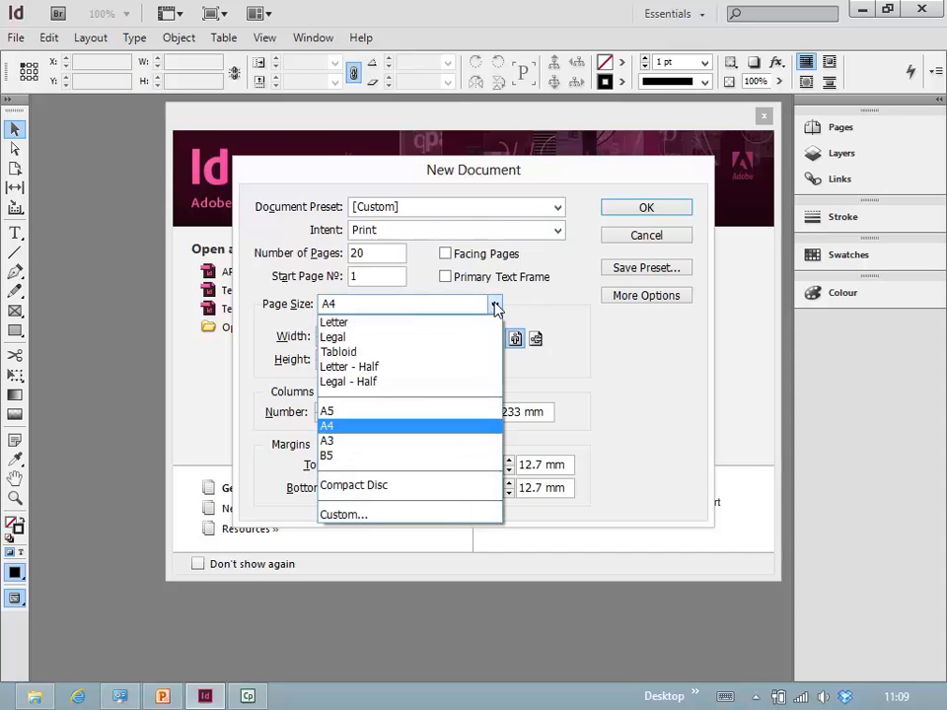
{"action": "left_click", "coordinate": [348, 441]}
{"action": "left_click", "coordinate": [535, 339]}
{"action": "left_click", "coordinate": [537, 339]}
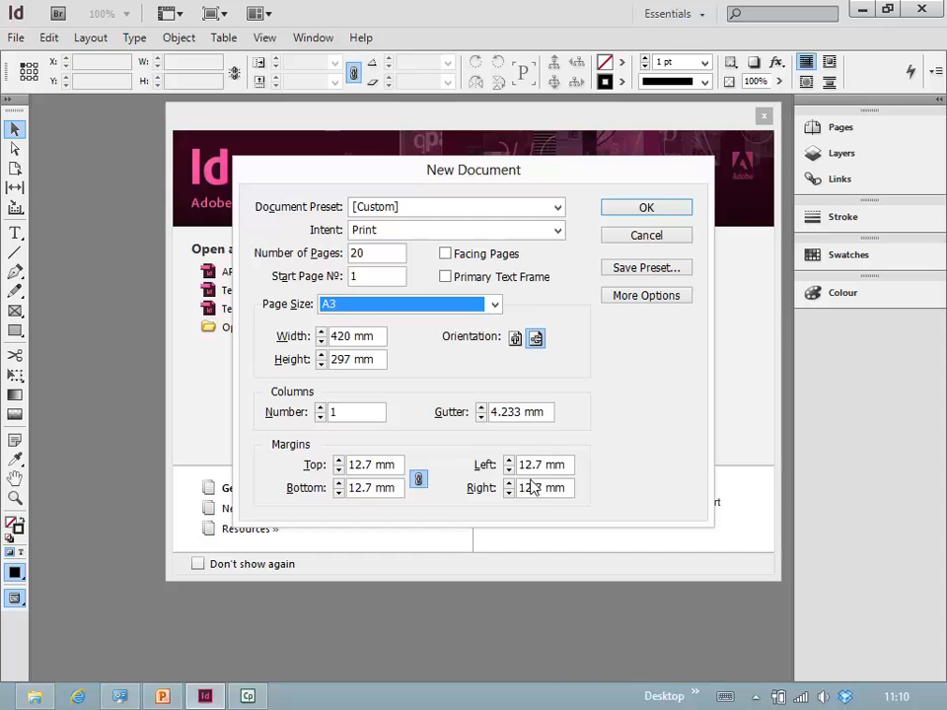
{"action": "left_click", "coordinate": [643, 208]}
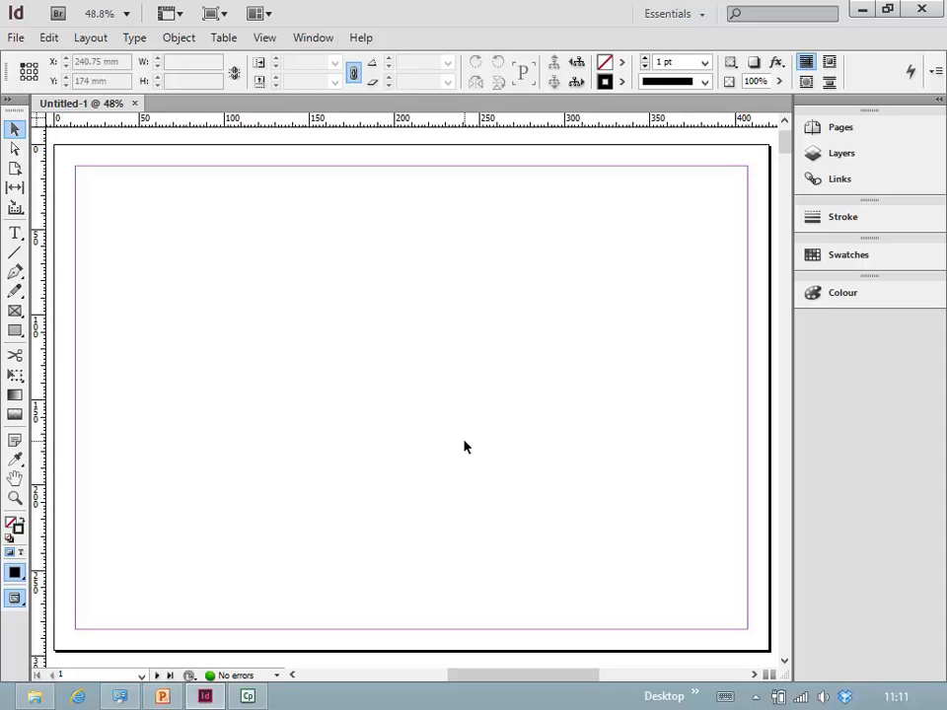
- Examine the document's pages, layers, links, stroke, swatches and colour settings one after another, plus the opacity control
{"action": "left_click", "coordinate": [841, 129]}
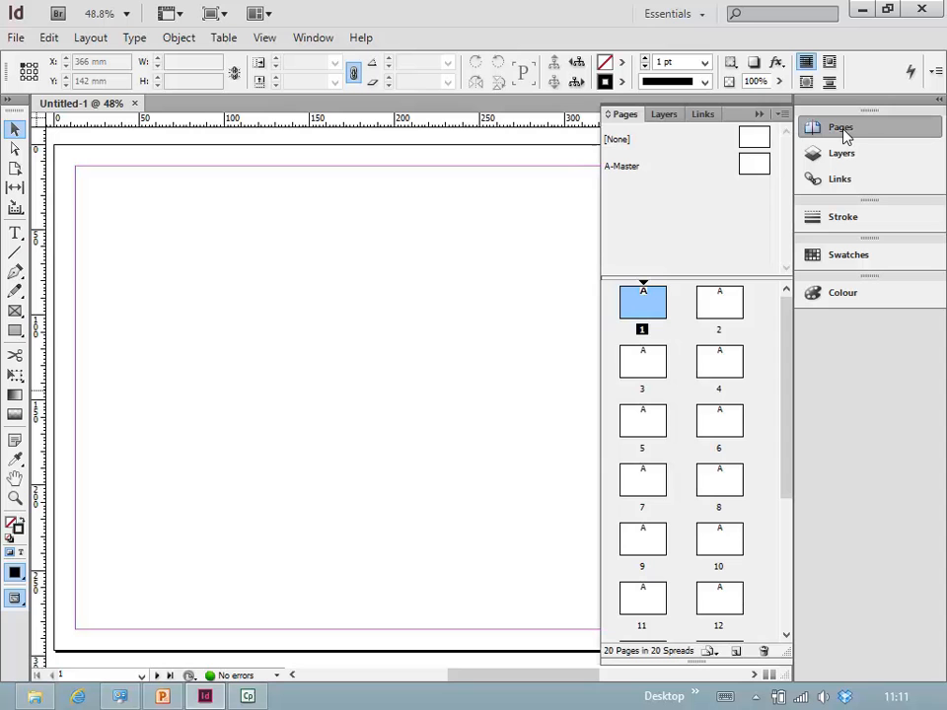
{"action": "left_click", "coordinate": [756, 114]}
{"action": "left_click", "coordinate": [833, 130]}
{"action": "left_click", "coordinate": [758, 115]}
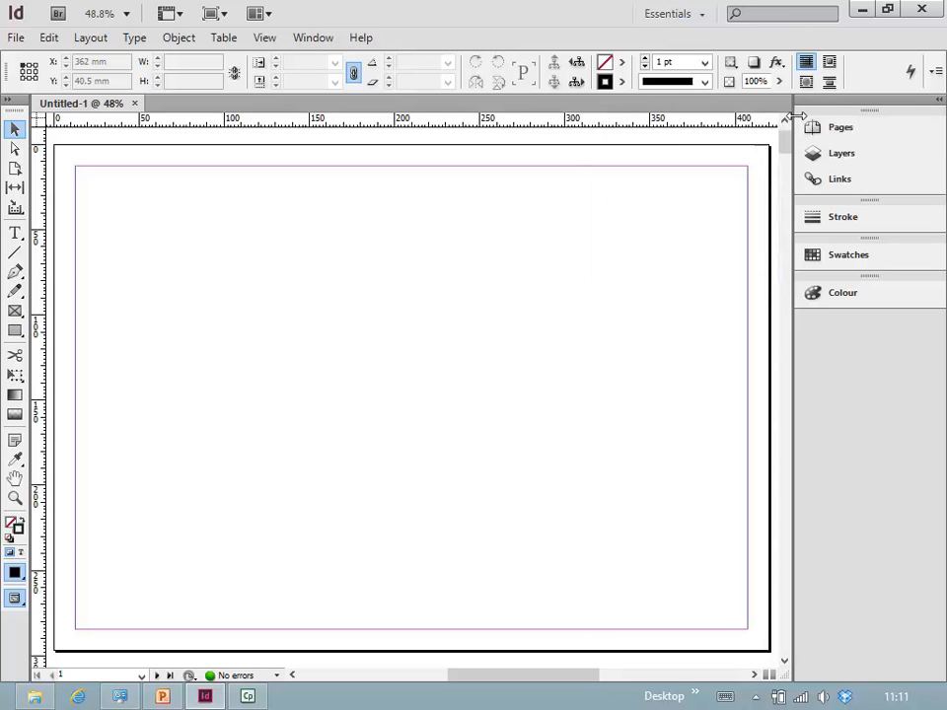
{"action": "left_click", "coordinate": [886, 161]}
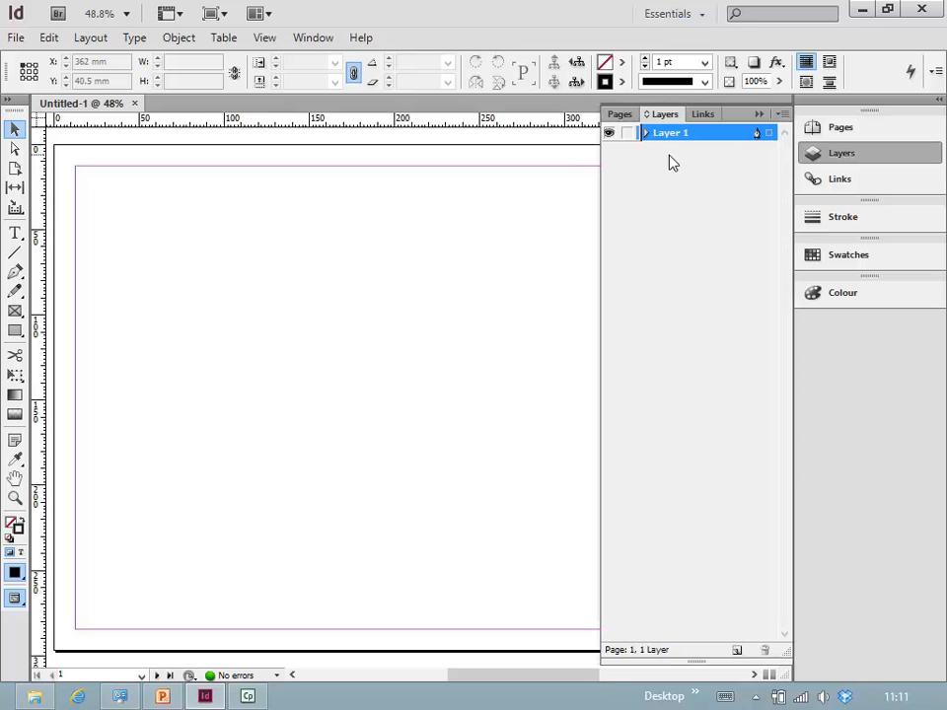
{"action": "left_click", "coordinate": [828, 156]}
{"action": "left_click", "coordinate": [835, 180]}
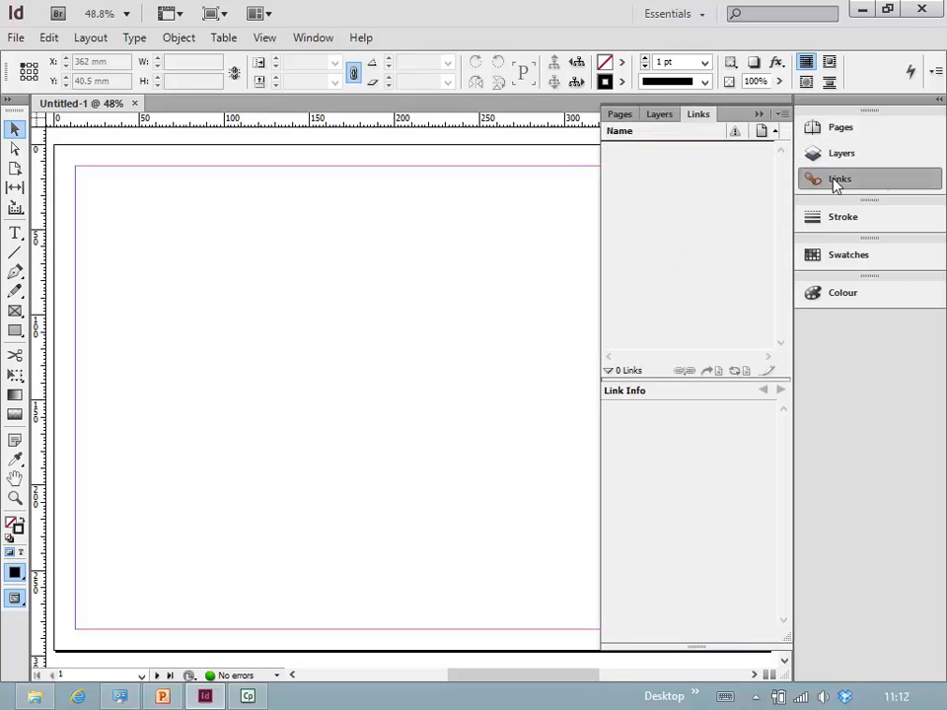
{"action": "left_click", "coordinate": [835, 182]}
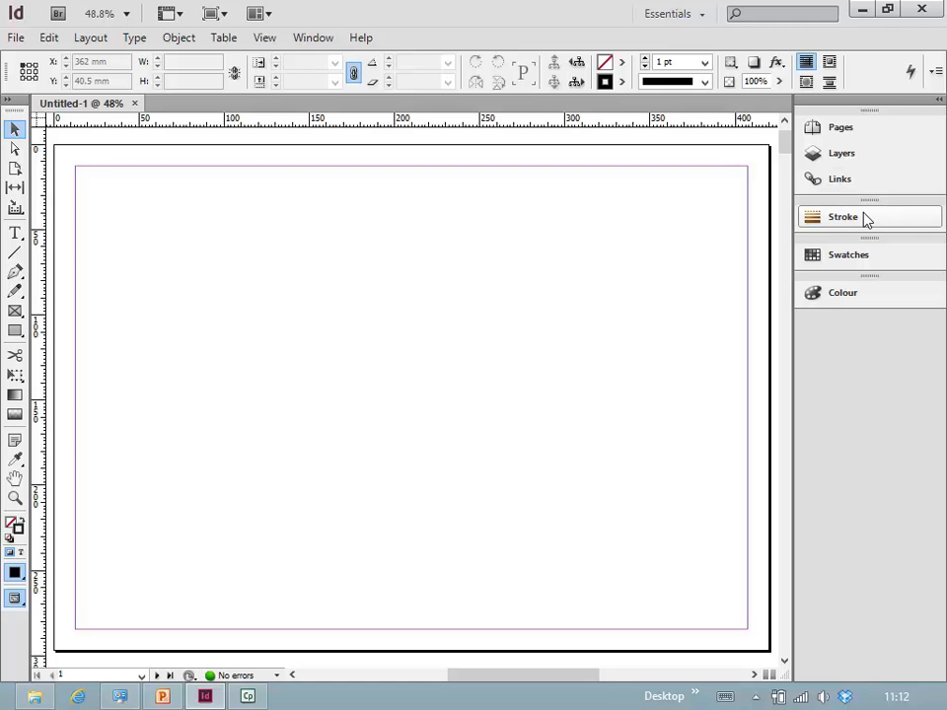
{"action": "left_click", "coordinate": [846, 217]}
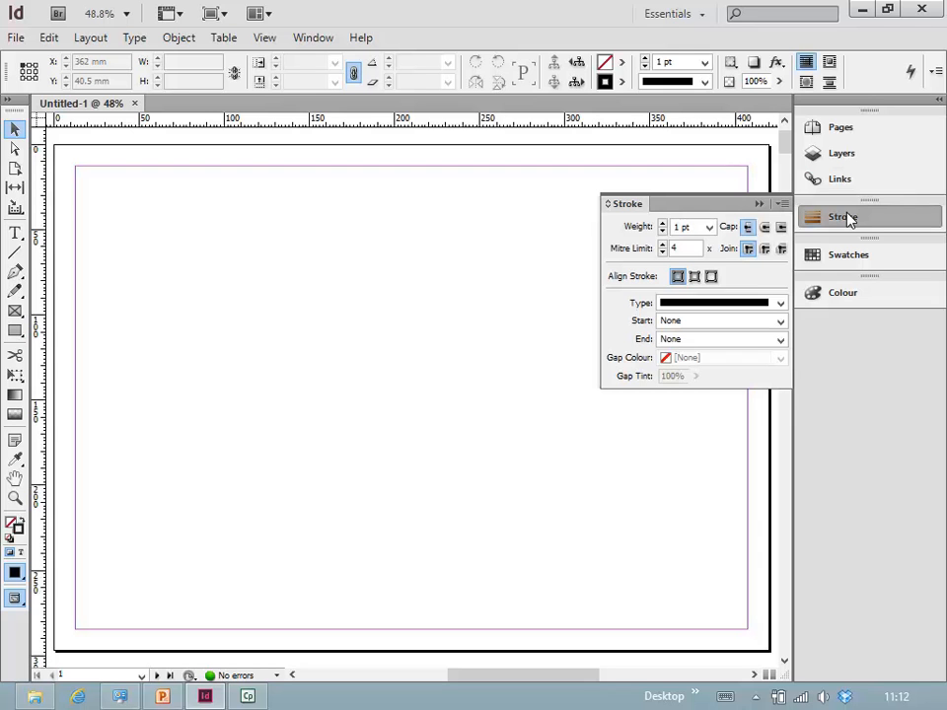
{"action": "left_click", "coordinate": [846, 217]}
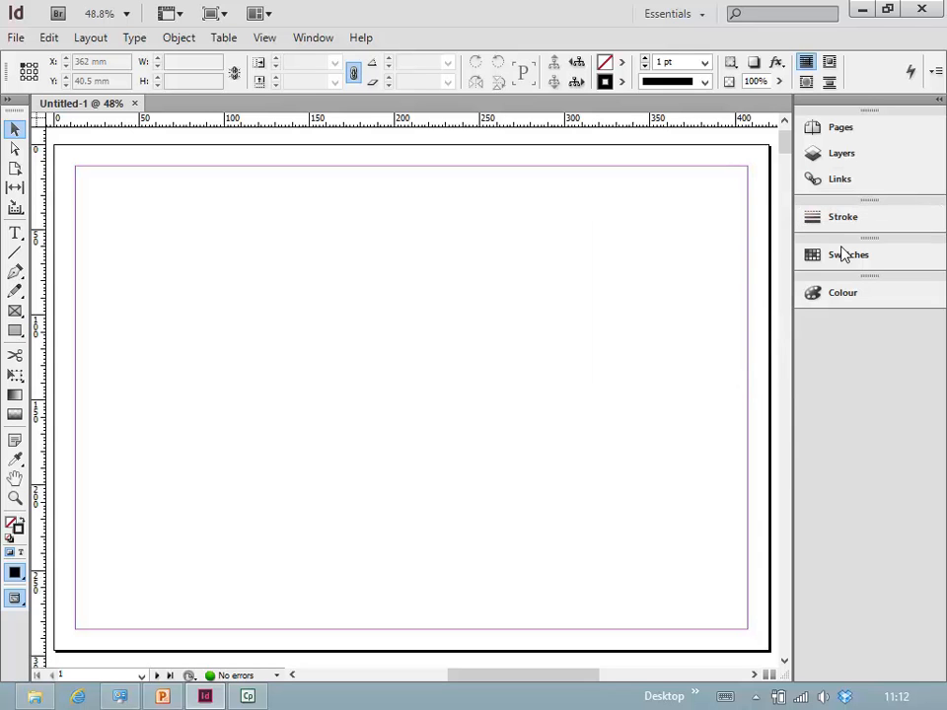
{"action": "left_click", "coordinate": [843, 256]}
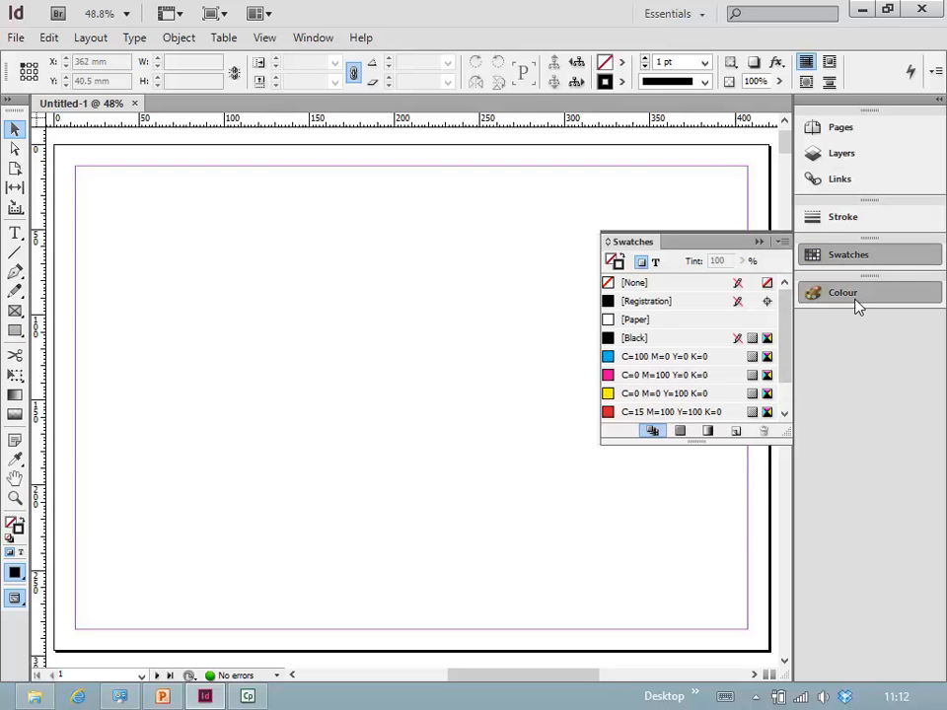
{"action": "left_click", "coordinate": [853, 300]}
{"action": "left_click", "coordinate": [847, 296]}
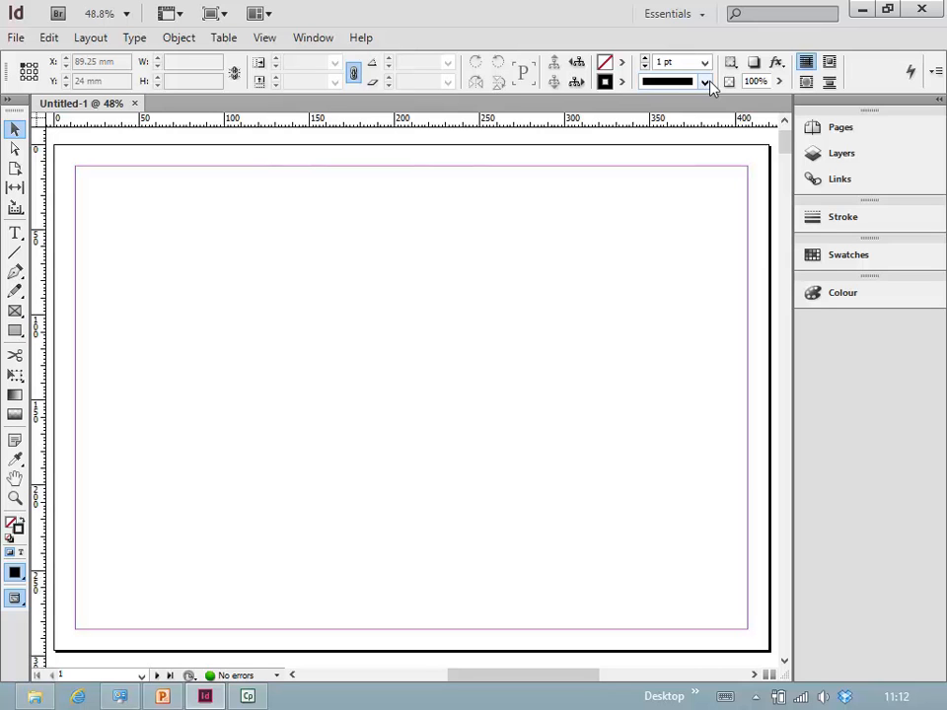
{"action": "left_click", "coordinate": [781, 82]}
{"action": "left_click", "coordinate": [782, 84]}
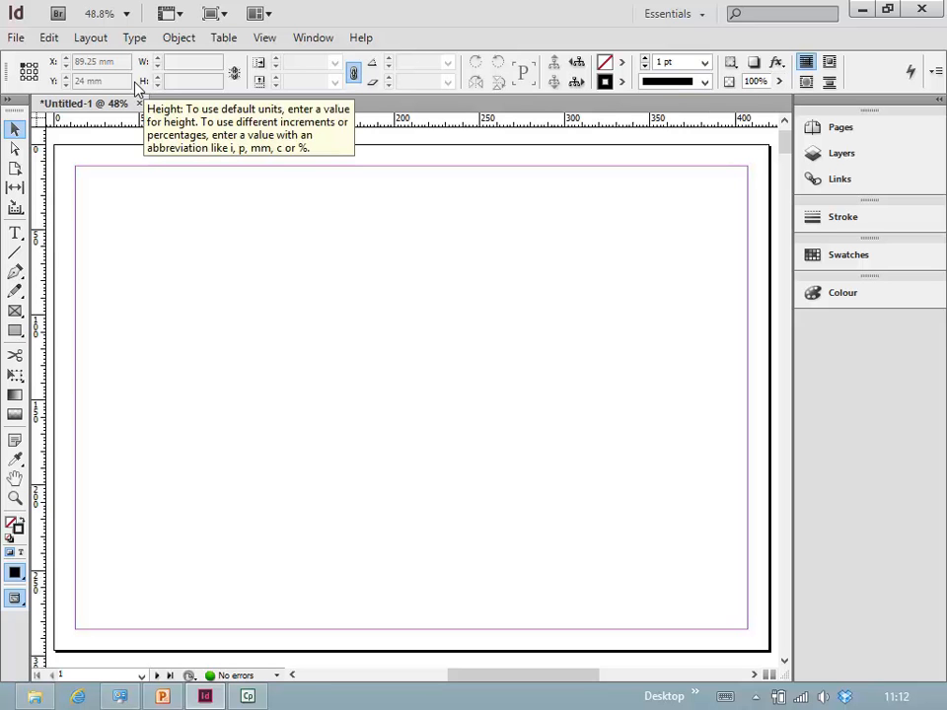
- Review the view commands, zoom in on the page and fit the whole page back in the window
{"action": "left_click", "coordinate": [263, 40]}
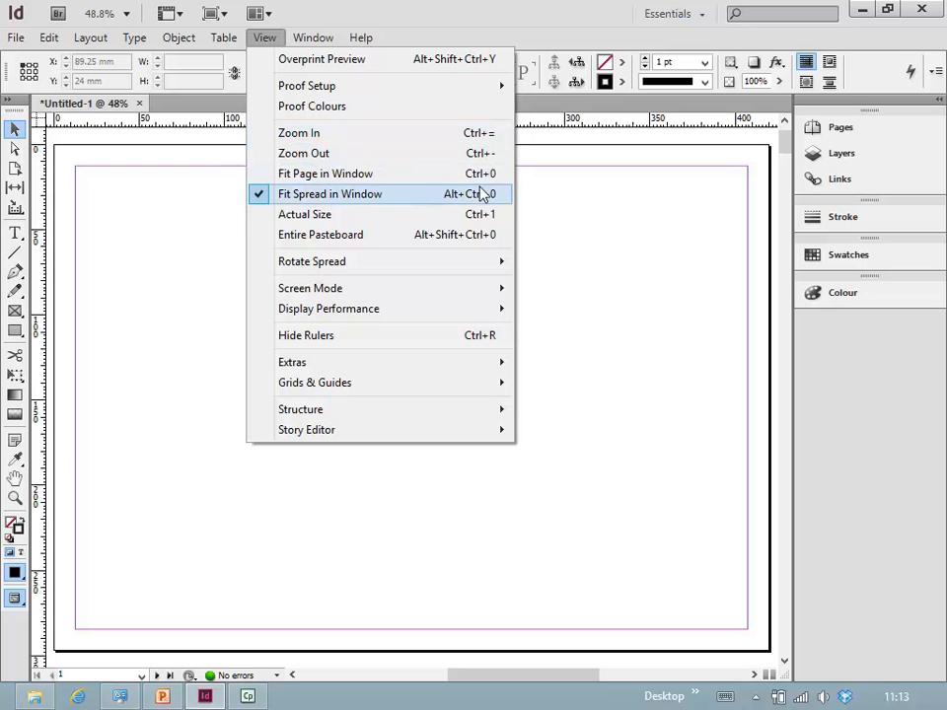
{"action": "left_click", "coordinate": [190, 322]}
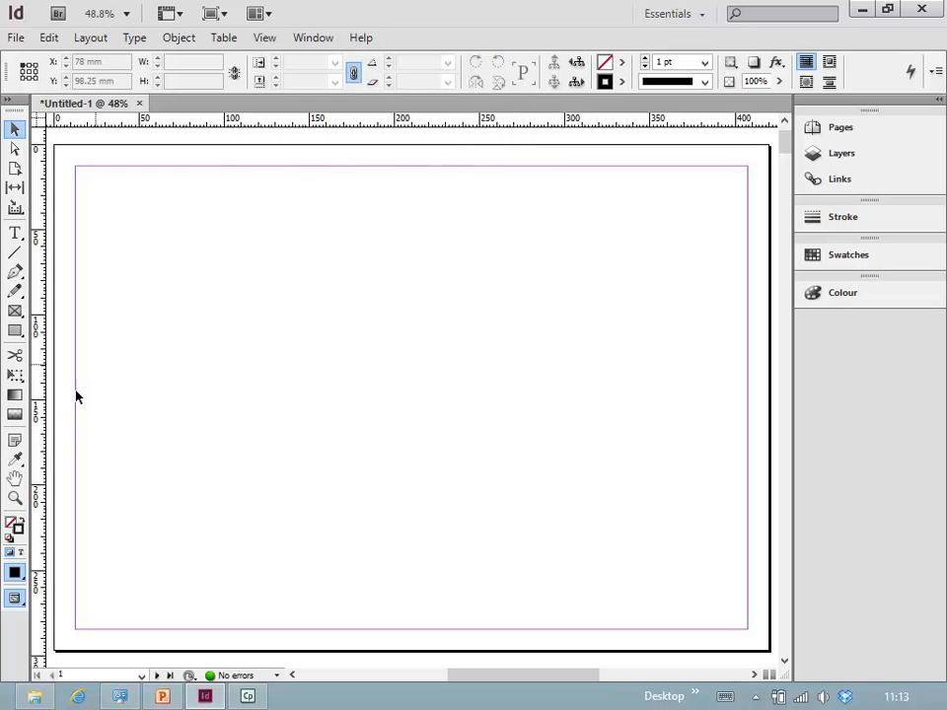
{"action": "left_click", "coordinate": [15, 498]}
{"action": "left_click", "coordinate": [510, 473]}
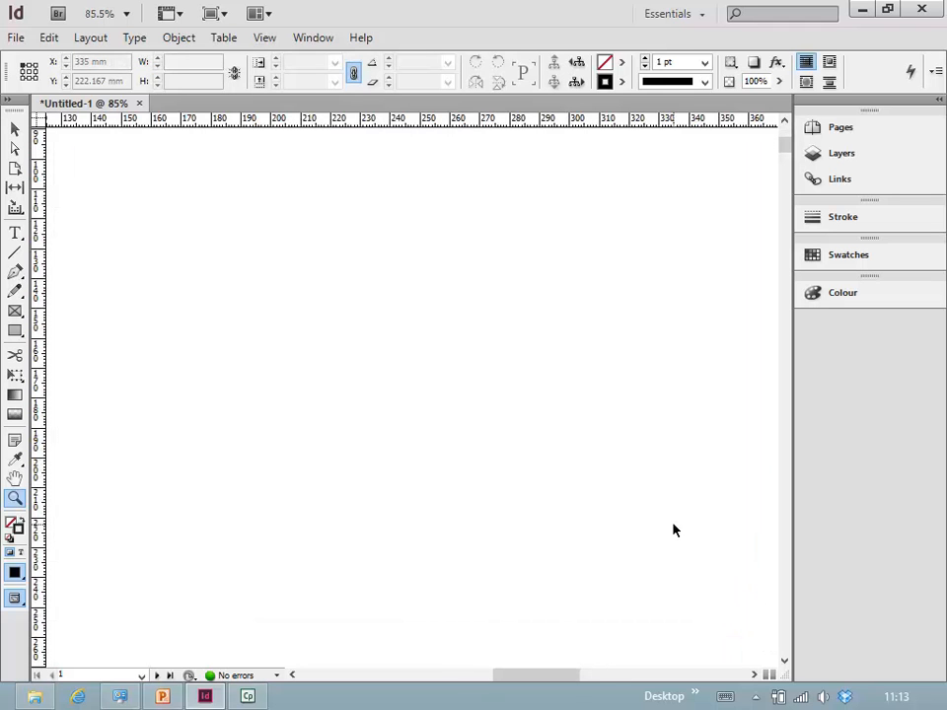
{"action": "key", "text": "ctrl+0"}
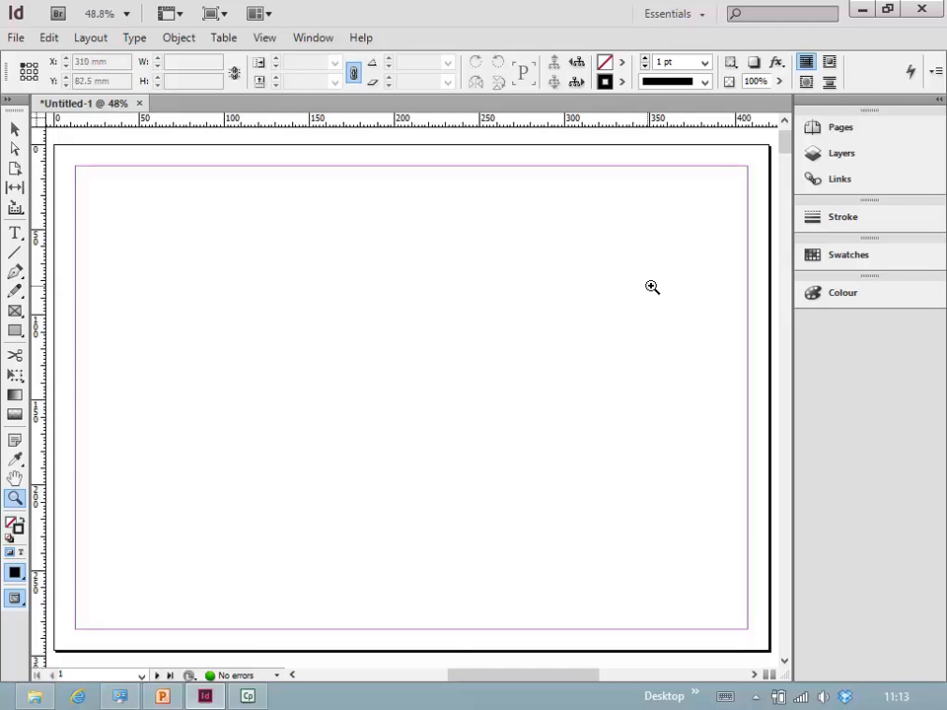
- Create a new layer named Borders
{"action": "left_click", "coordinate": [841, 158]}
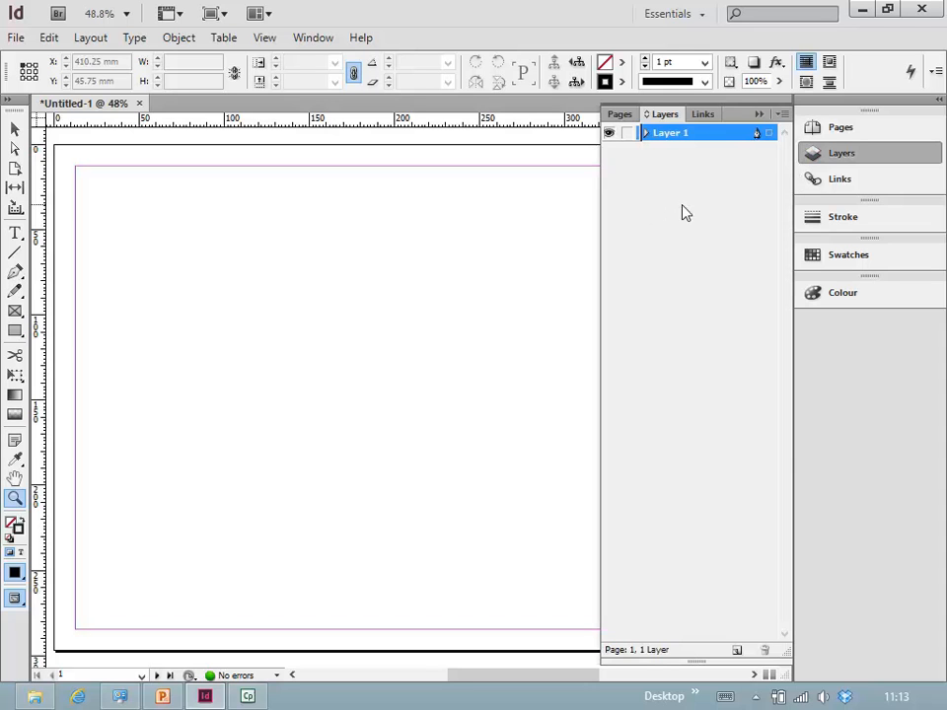
{"action": "left_click", "coordinate": [782, 117]}
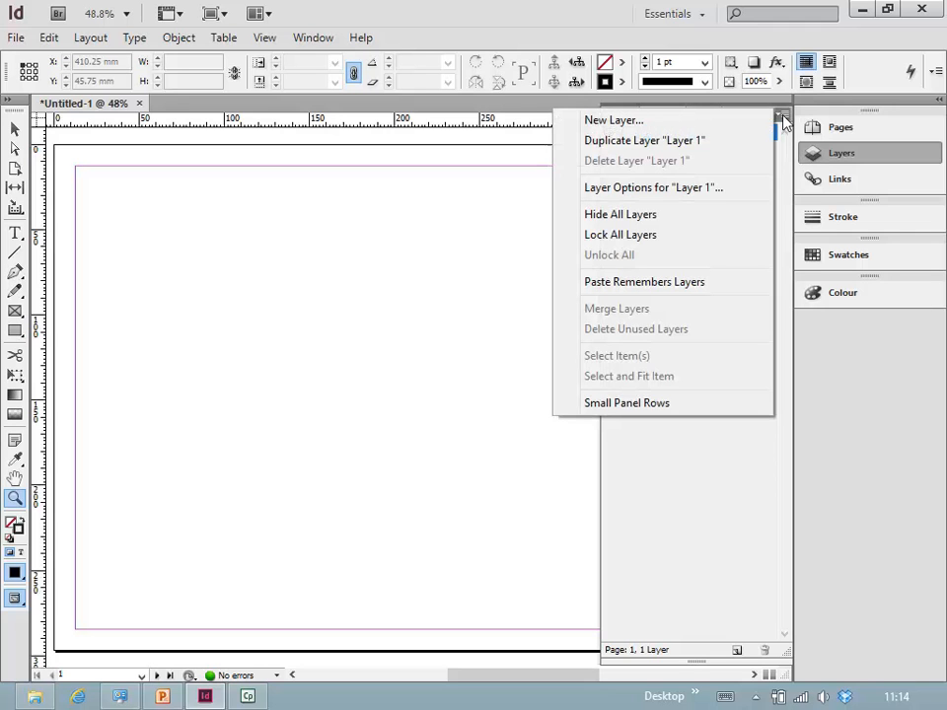
{"action": "left_click", "coordinate": [699, 121]}
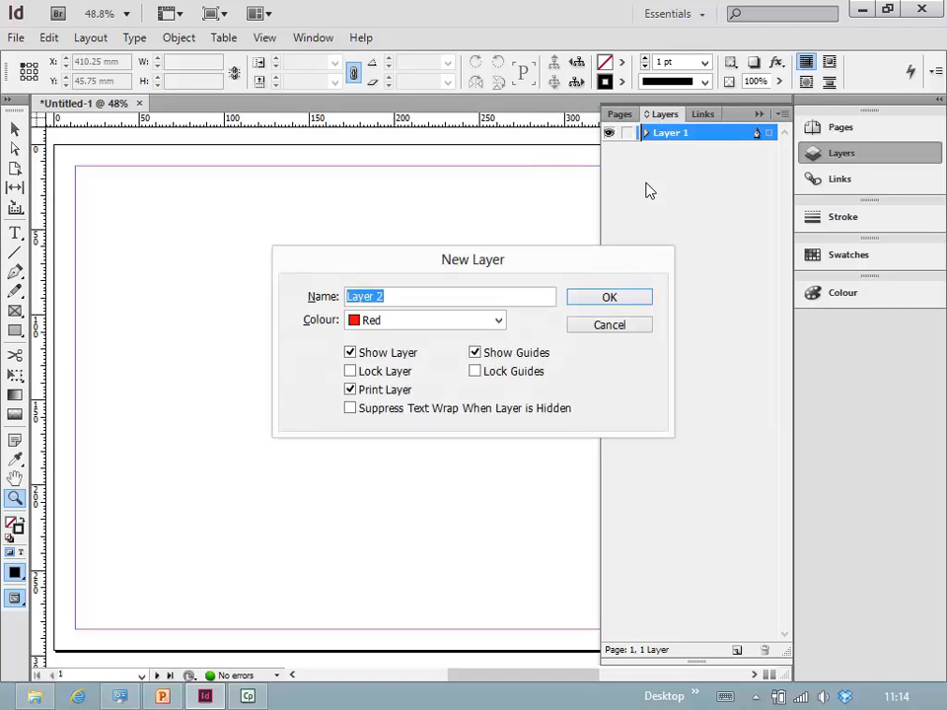
{"action": "type", "text": "Borders"}
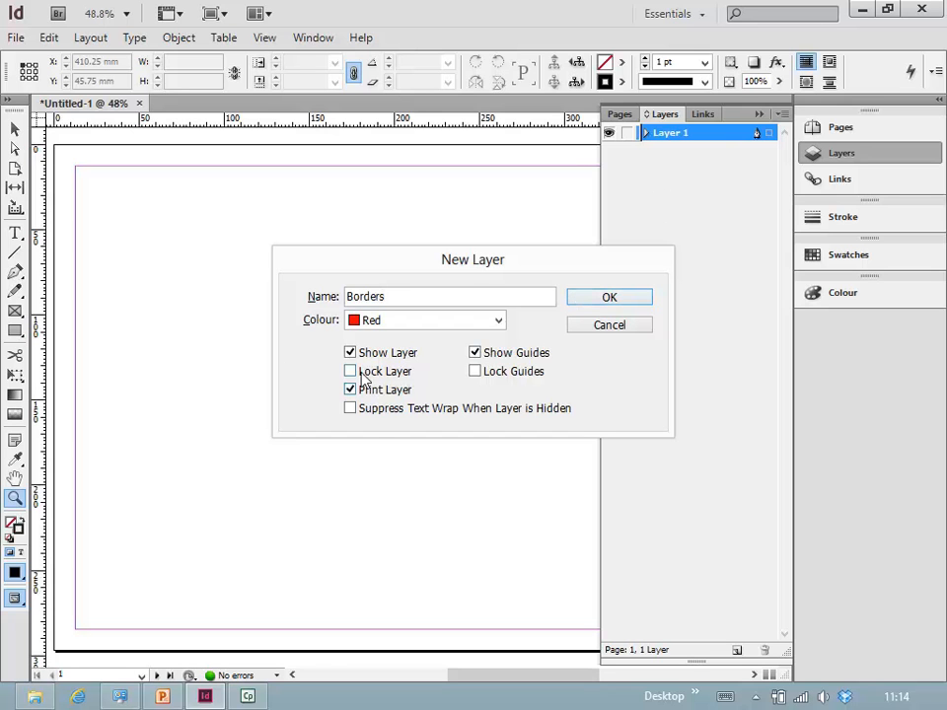
{"action": "left_click", "coordinate": [608, 298]}
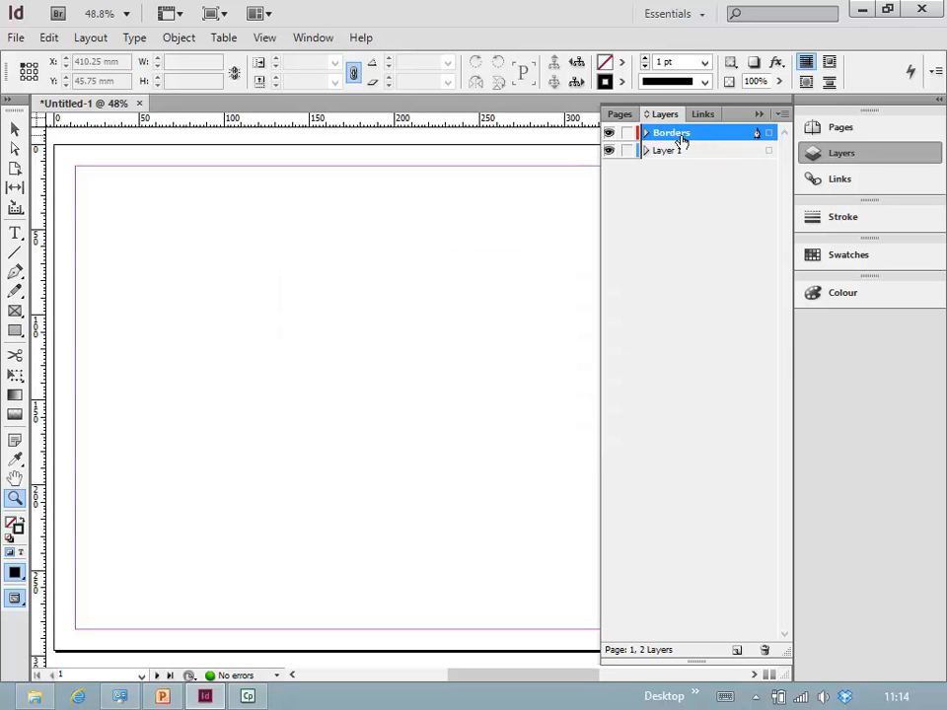
- Create a second new layer named Titles and close the layer list
{"action": "left_click", "coordinate": [783, 116]}
{"action": "left_click", "coordinate": [596, 121]}
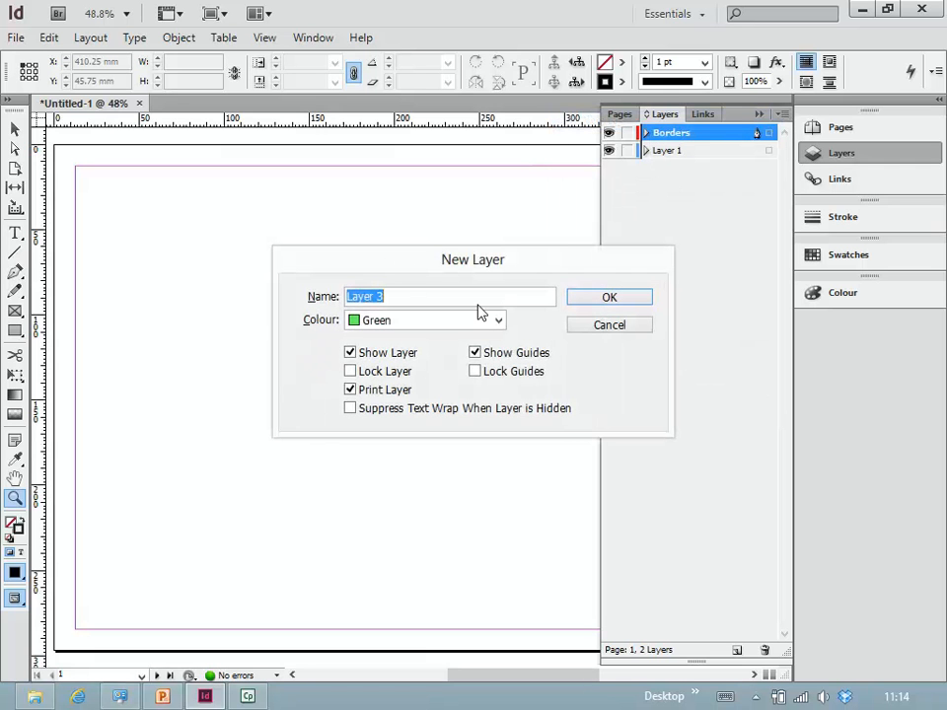
{"action": "type", "text": "Titles"}
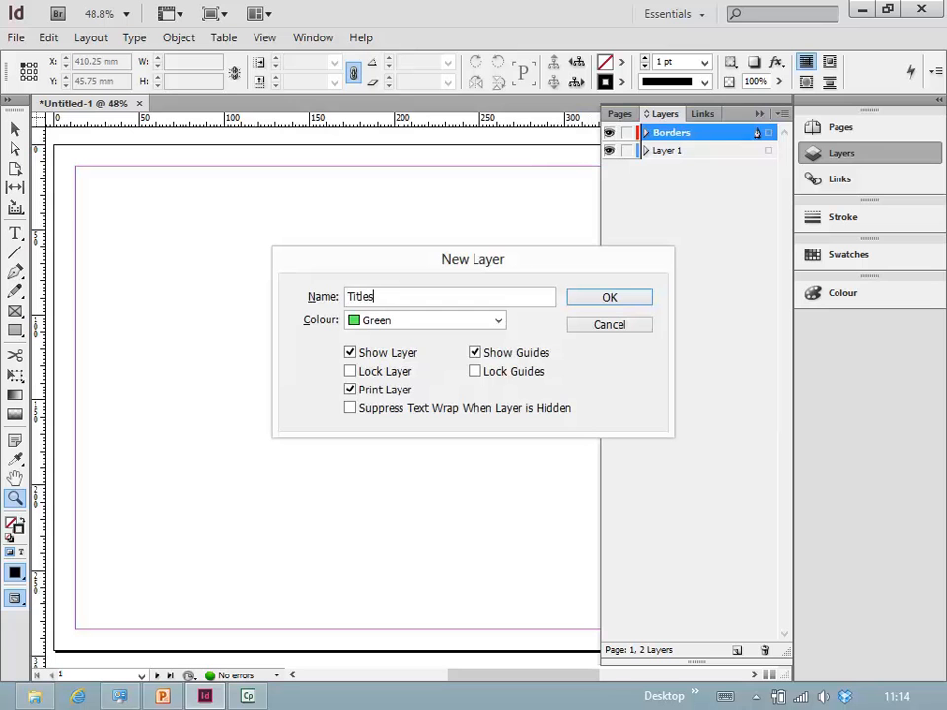
{"action": "left_click", "coordinate": [597, 303]}
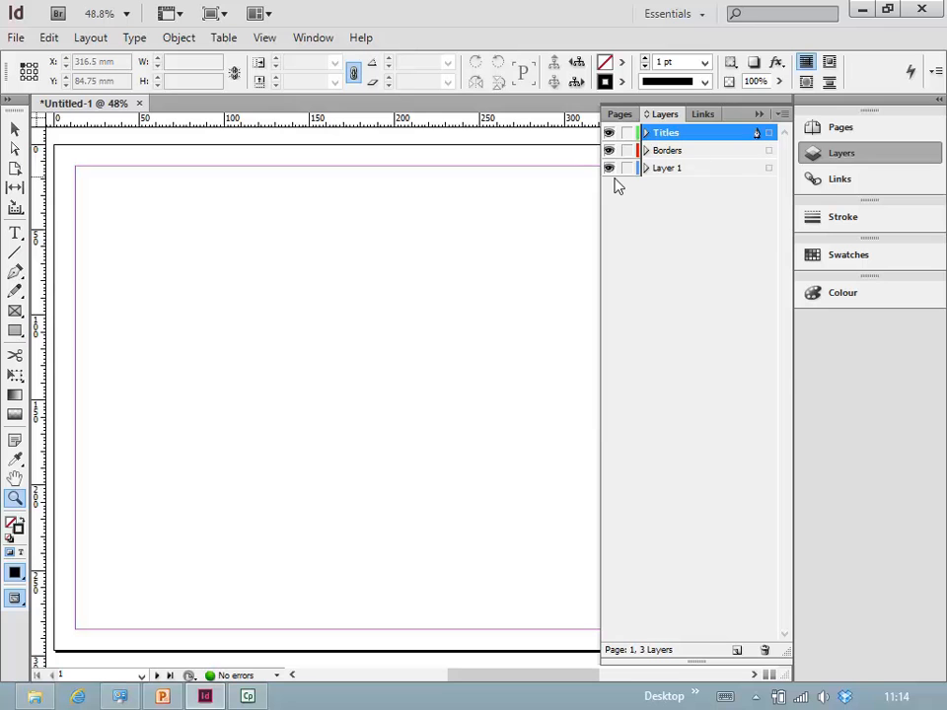
{"action": "left_click", "coordinate": [759, 114]}
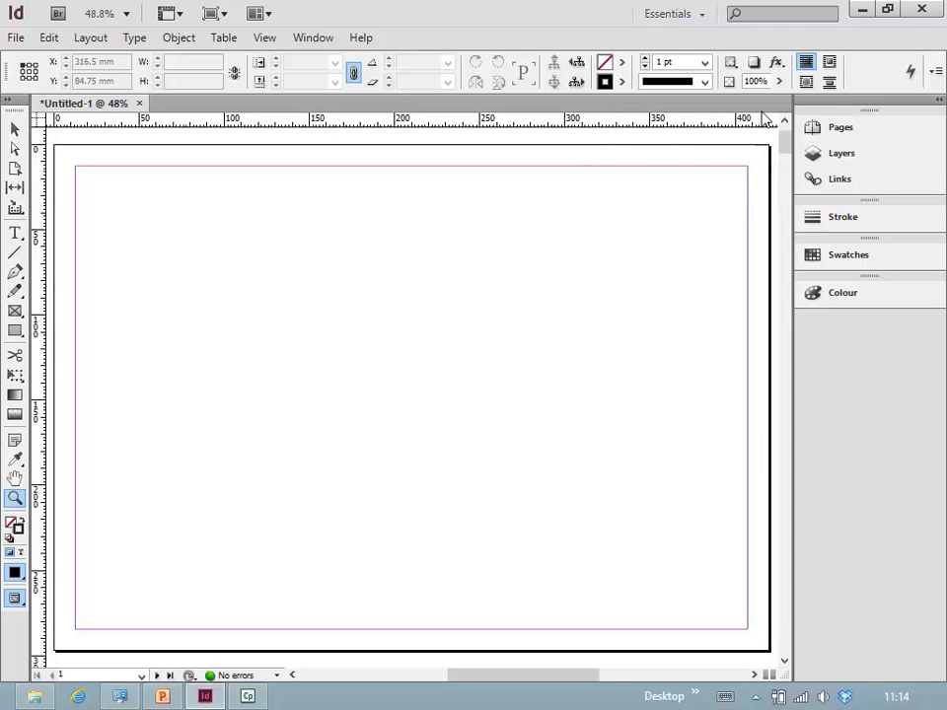
- Create a new one-page A3 landscape master with the prefix Layo, not based on any other master
{"action": "left_click", "coordinate": [845, 129]}
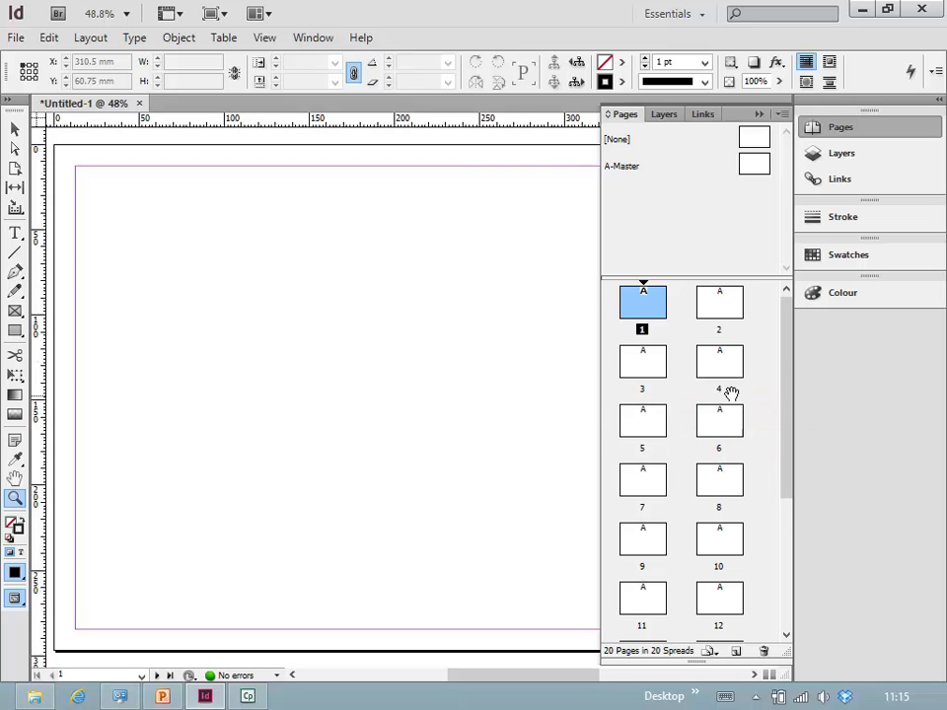
{"action": "mouse_move", "coordinate": [788, 376]}
{"action": "left_mouse_down"}
{"action": "mouse_move", "coordinate": [804, 558]}
{"action": "mouse_move", "coordinate": [778, 429]}
{"action": "mouse_move", "coordinate": [788, 361]}
{"action": "left_mouse_up"}
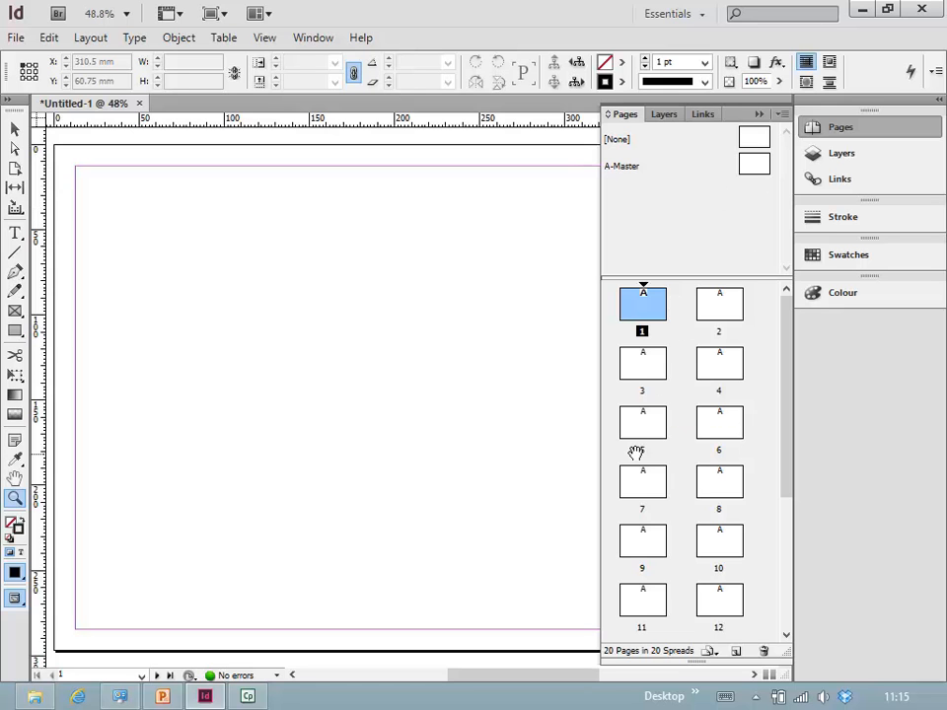
{"action": "left_click", "coordinate": [690, 210]}
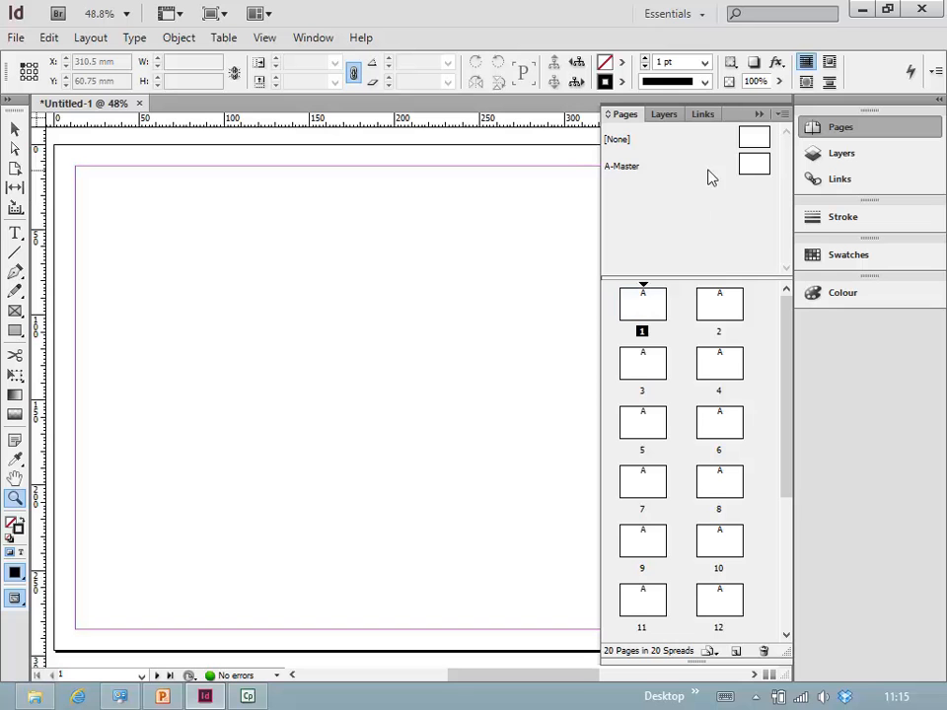
{"action": "left_click", "coordinate": [754, 166]}
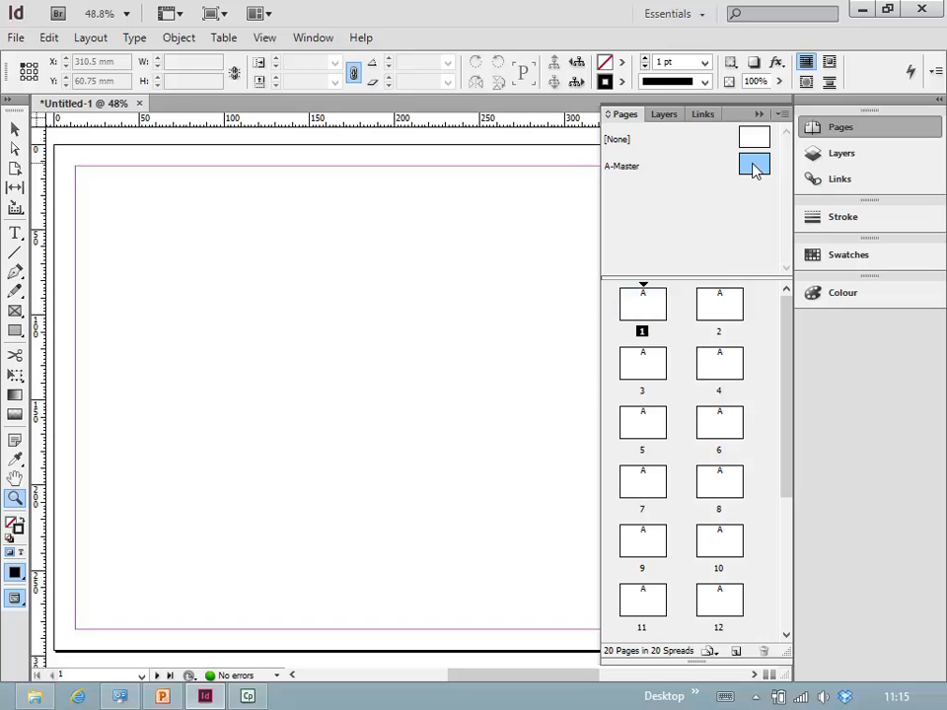
{"action": "left_click", "coordinate": [780, 115]}
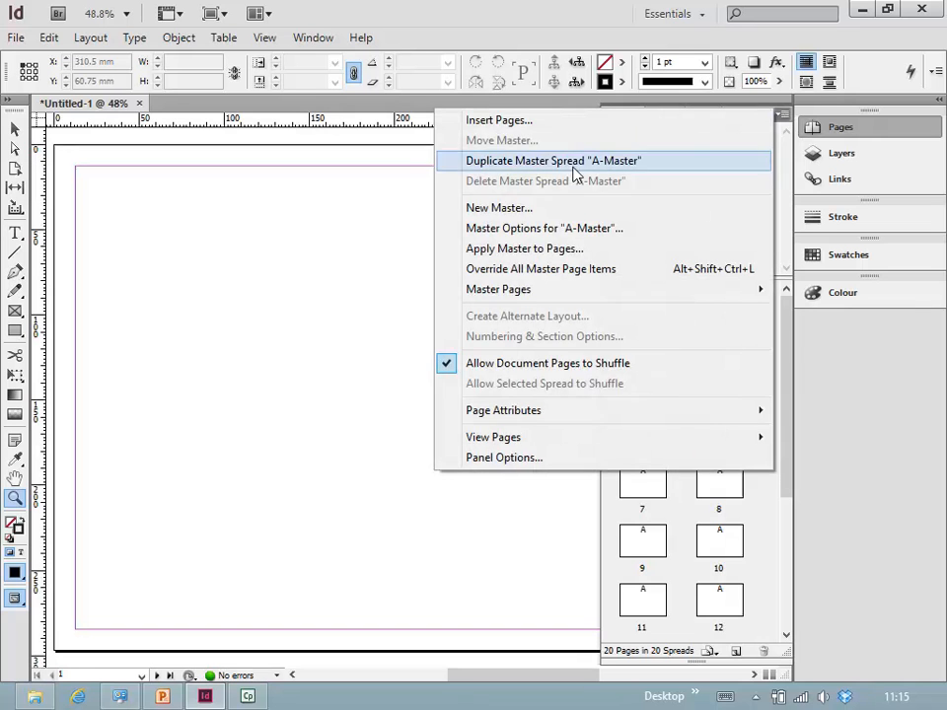
{"action": "left_click", "coordinate": [534, 210]}
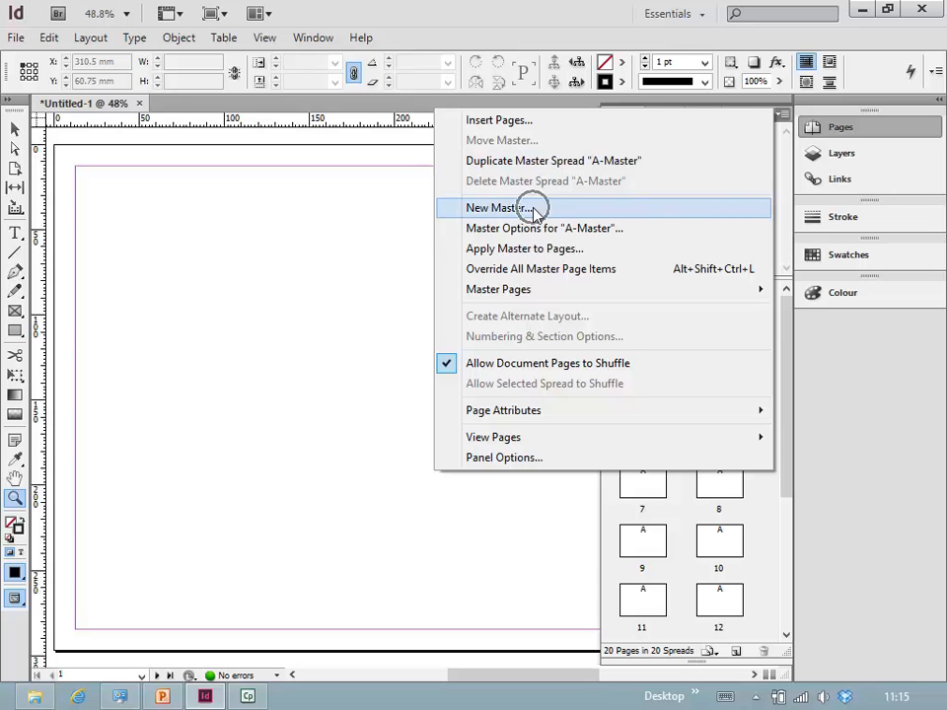
{"action": "left_click", "coordinate": [534, 210]}
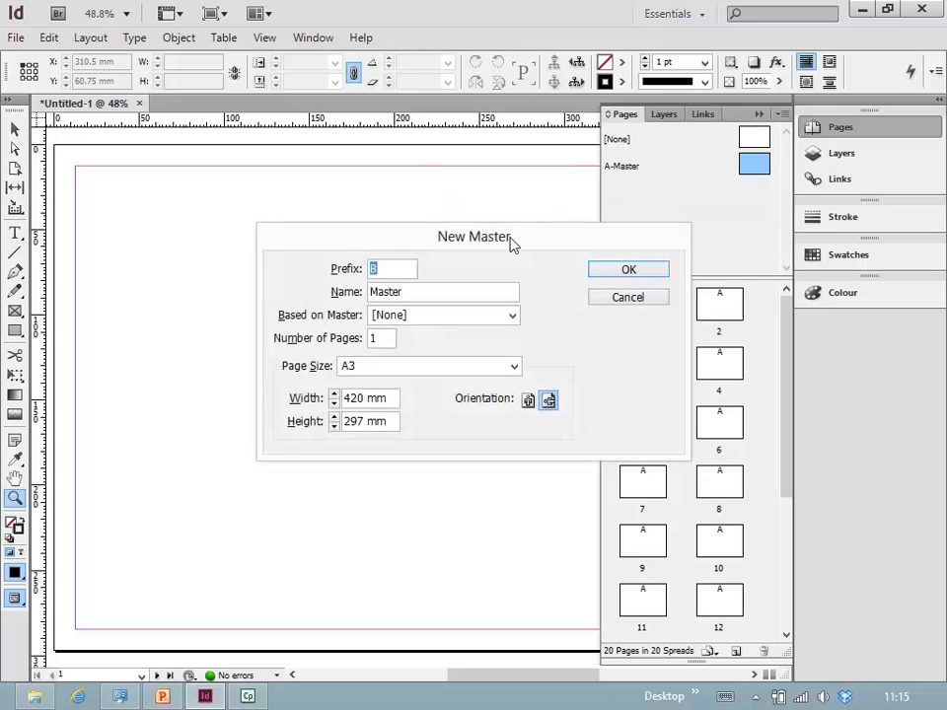
{"action": "left_click", "coordinate": [381, 268]}
{"action": "double_click", "coordinate": [383, 270]}
{"action": "type", "text": "Layo"}
{"action": "key", "text": "BackSpace"}
{"action": "key", "text": "BackSpace"}
{"action": "key", "text": "BackSpace"}
{"action": "key", "text": "BackSpace"}
{"action": "type", "text": "Layo"}
{"action": "left_click", "coordinate": [634, 270]}
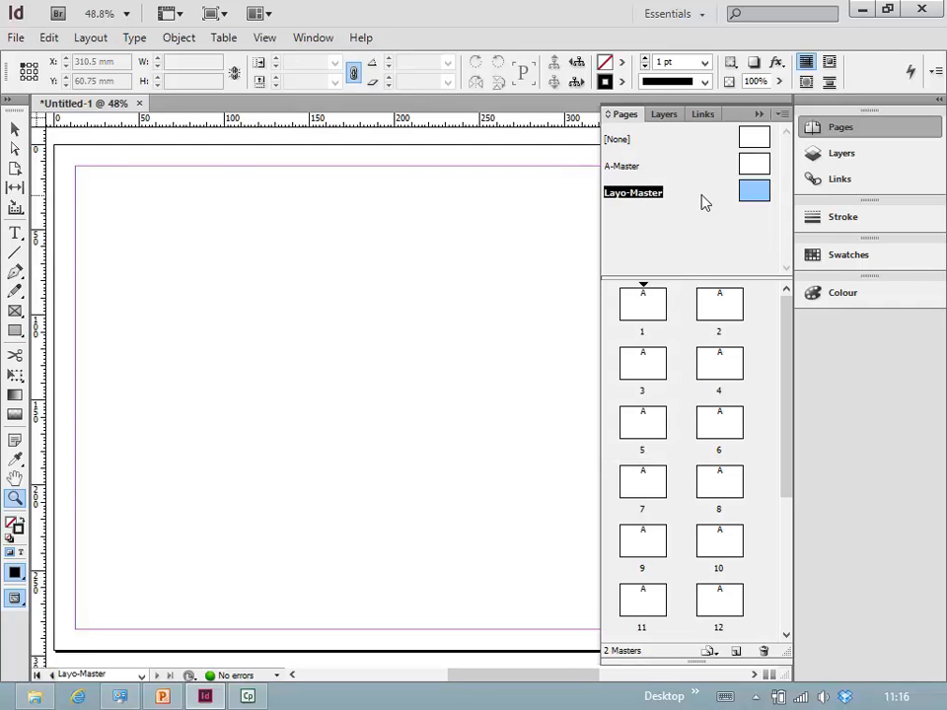
- Open the Layo-Master page for editing and draw a horizontal line about 417 mm long across it, about 250 mm down the page
{"action": "left_click", "coordinate": [699, 243]}
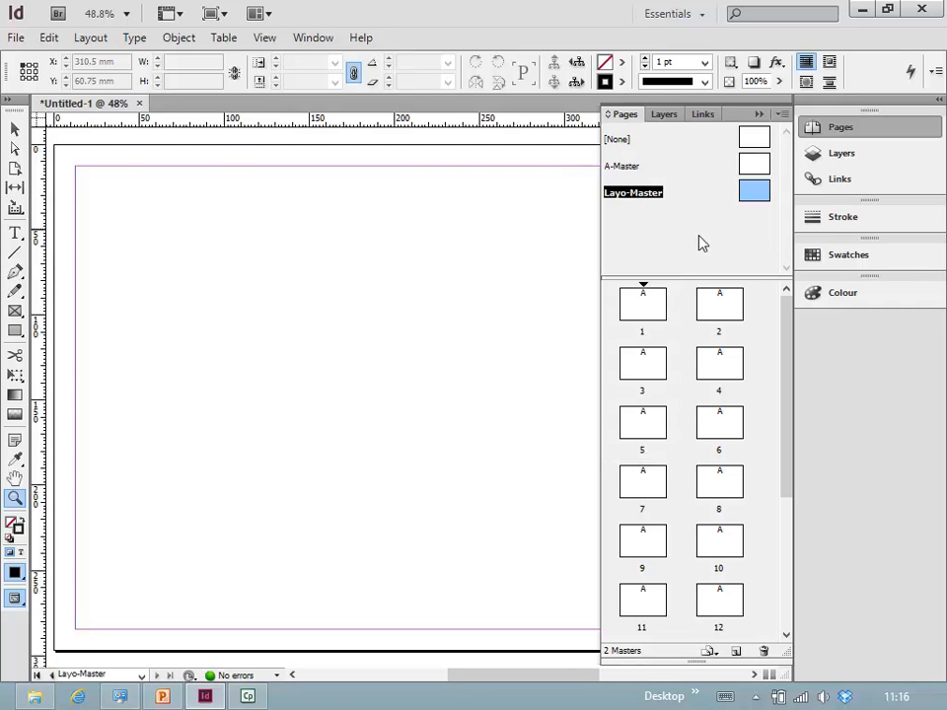
{"action": "double_click", "coordinate": [752, 193]}
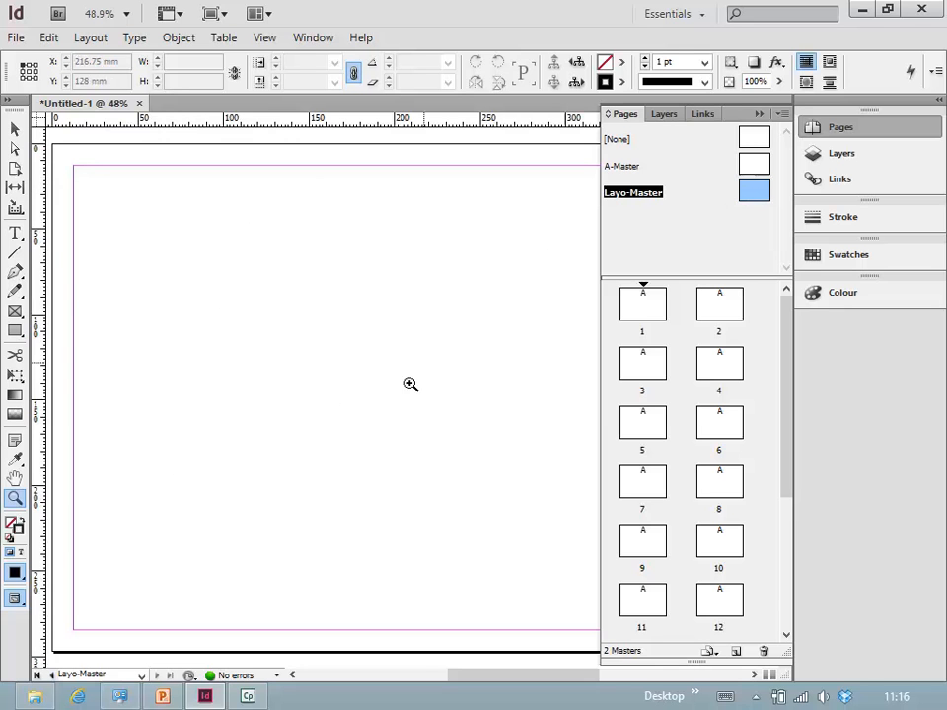
{"action": "left_click", "coordinate": [758, 114]}
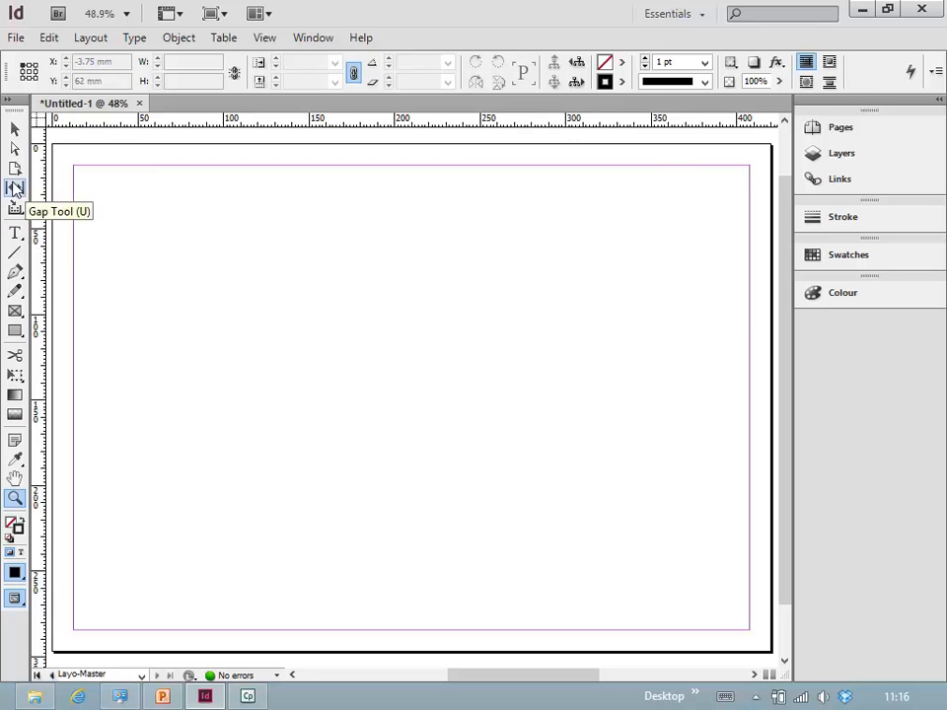
{"action": "left_click", "coordinate": [16, 254]}
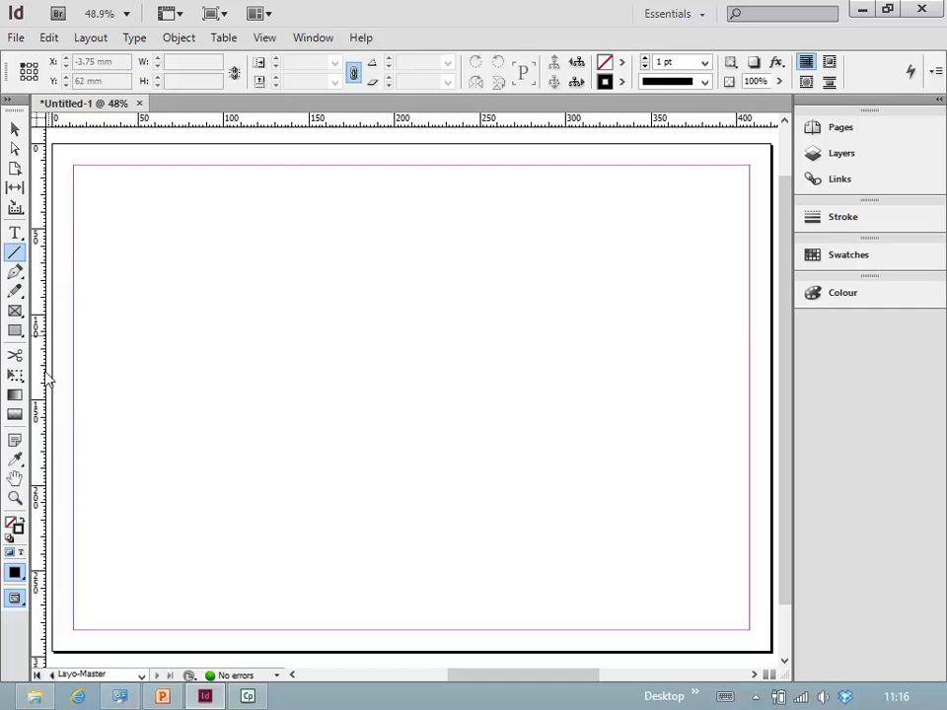
{"action": "mouse_move", "coordinate": [57, 572]}
{"action": "left_mouse_down"}
{"action": "mouse_move", "coordinate": [590, 593]}
{"action": "mouse_move", "coordinate": [627, 497]}
{"action": "mouse_move", "coordinate": [666, 571]}
{"action": "mouse_move", "coordinate": [779, 572]}
{"action": "mouse_move", "coordinate": [771, 572]}
{"action": "left_mouse_up"}
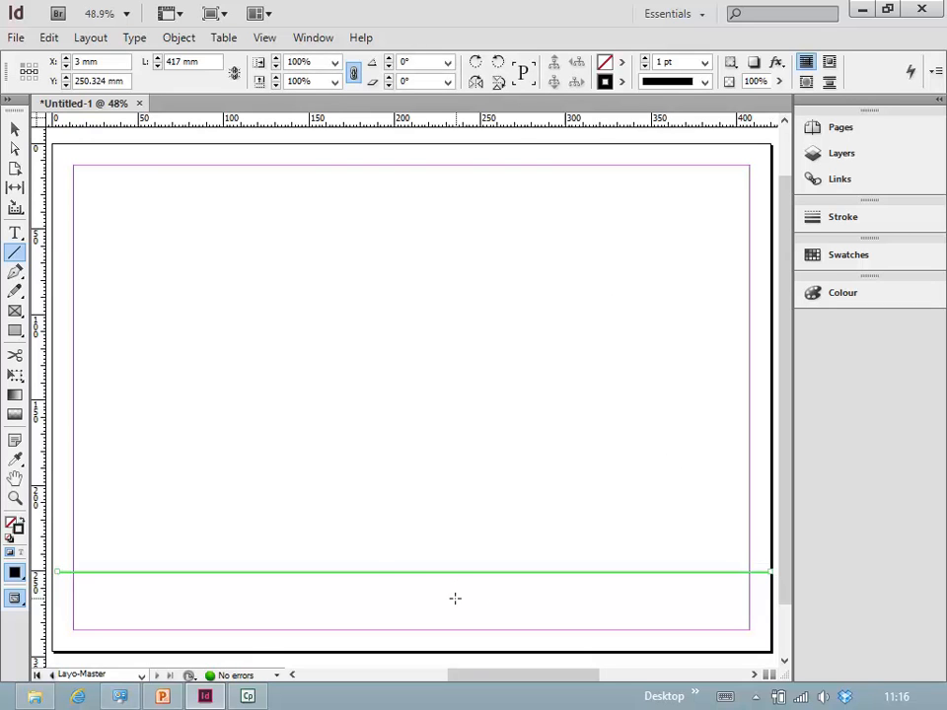
- Check which layer holds the horizontal line and cut the line from the Titles layer
{"action": "left_click", "coordinate": [860, 156]}
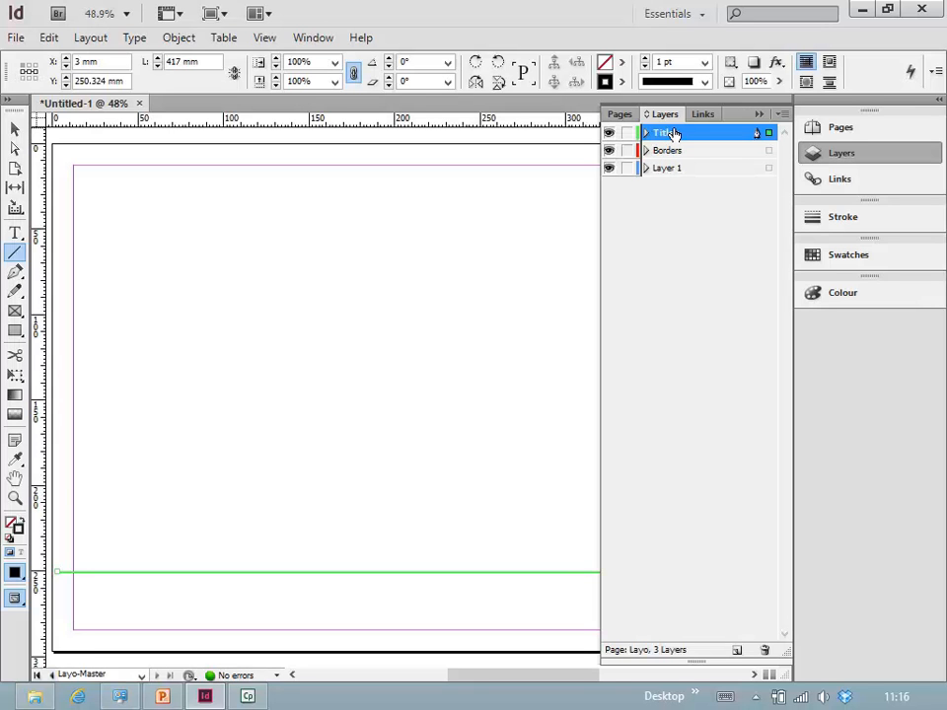
{"action": "left_click", "coordinate": [13, 132]}
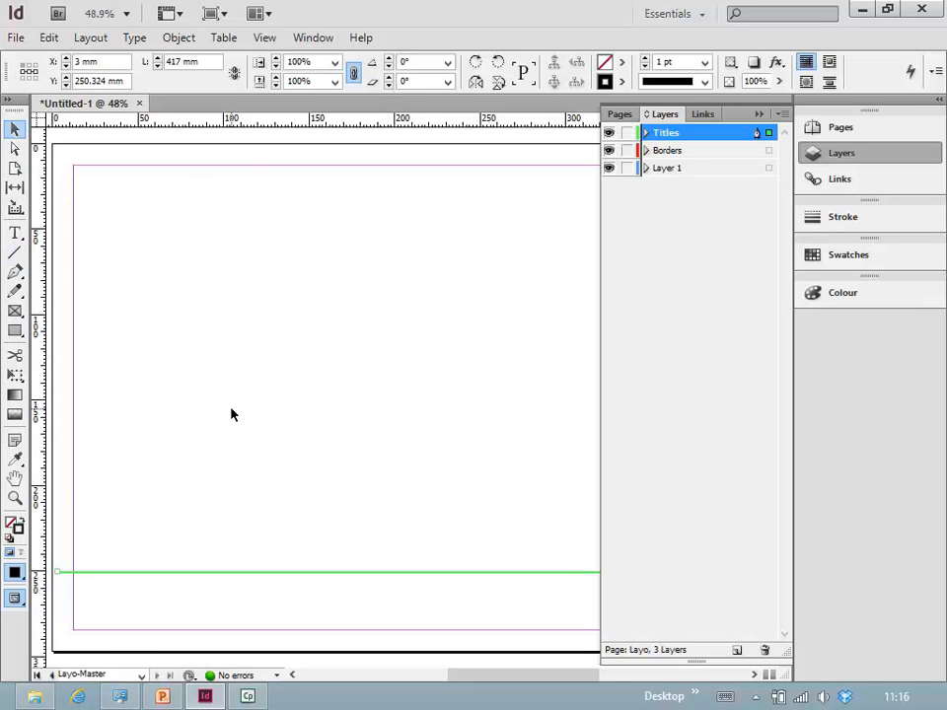
{"action": "left_click", "coordinate": [236, 409]}
{"action": "left_click", "coordinate": [223, 573]}
{"action": "key", "text": "Delete"}
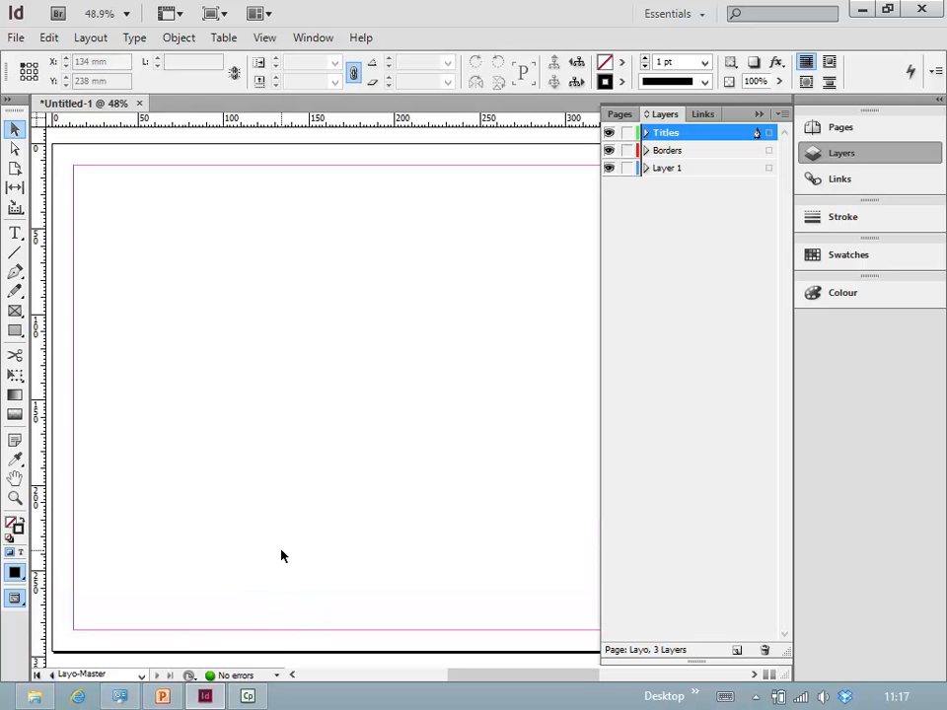
- Make Borders the active layer and paste the horizontal line in place on it
{"action": "double_click", "coordinate": [678, 168]}
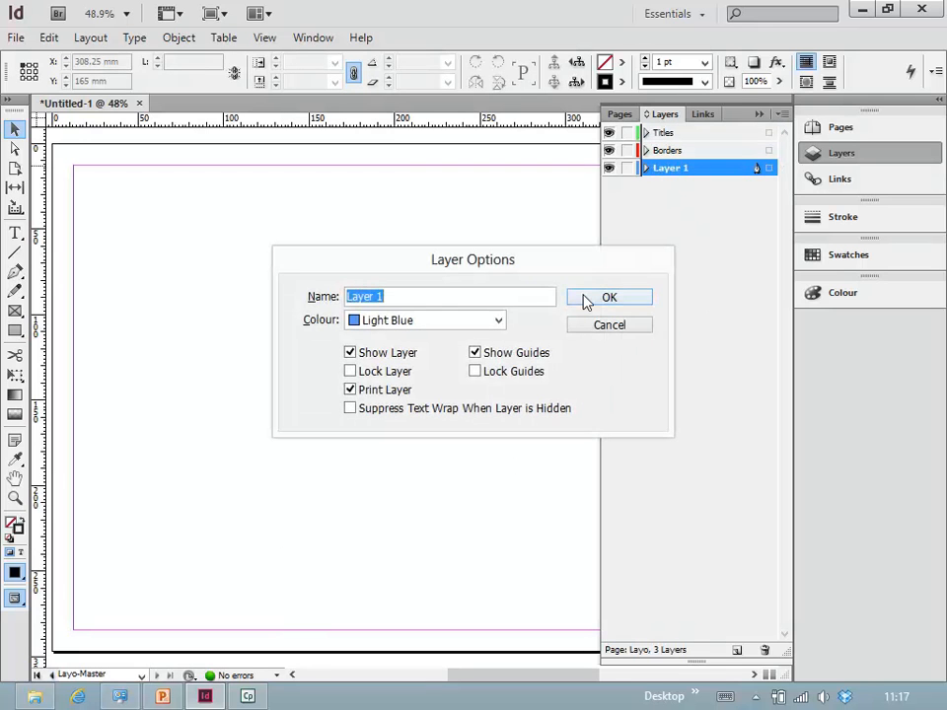
{"action": "left_click", "coordinate": [575, 297]}
{"action": "double_click", "coordinate": [666, 150]}
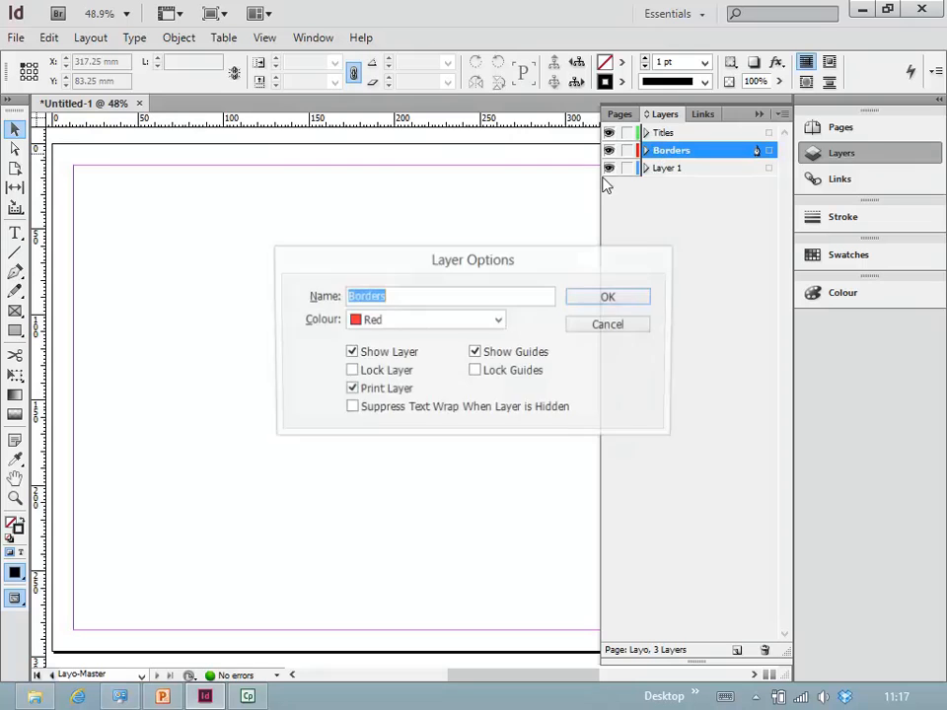
{"action": "left_click", "coordinate": [621, 300]}
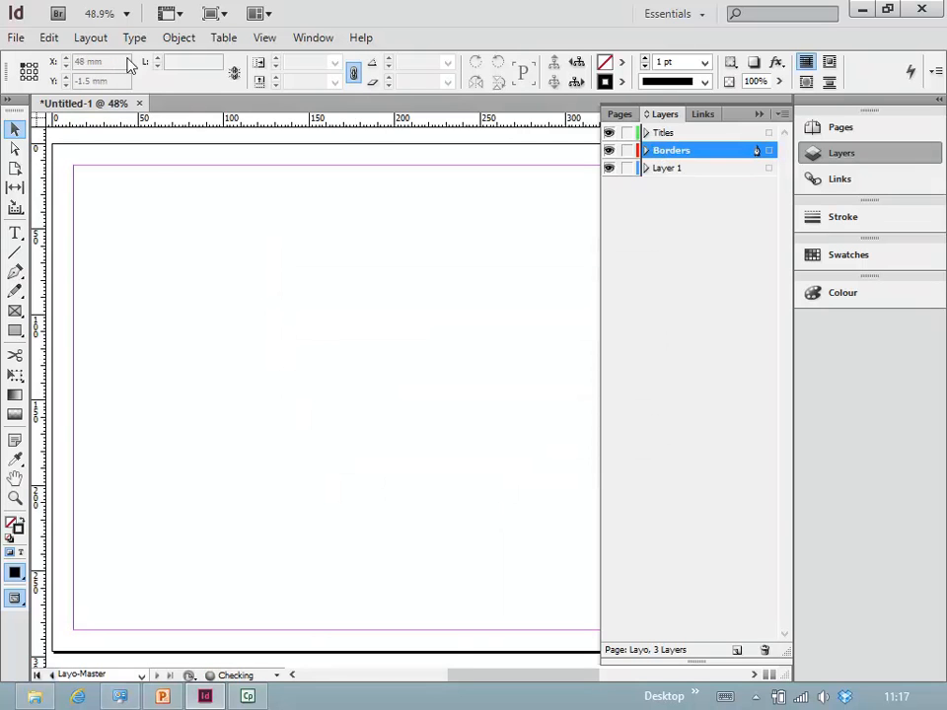
{"action": "left_click", "coordinate": [48, 39]}
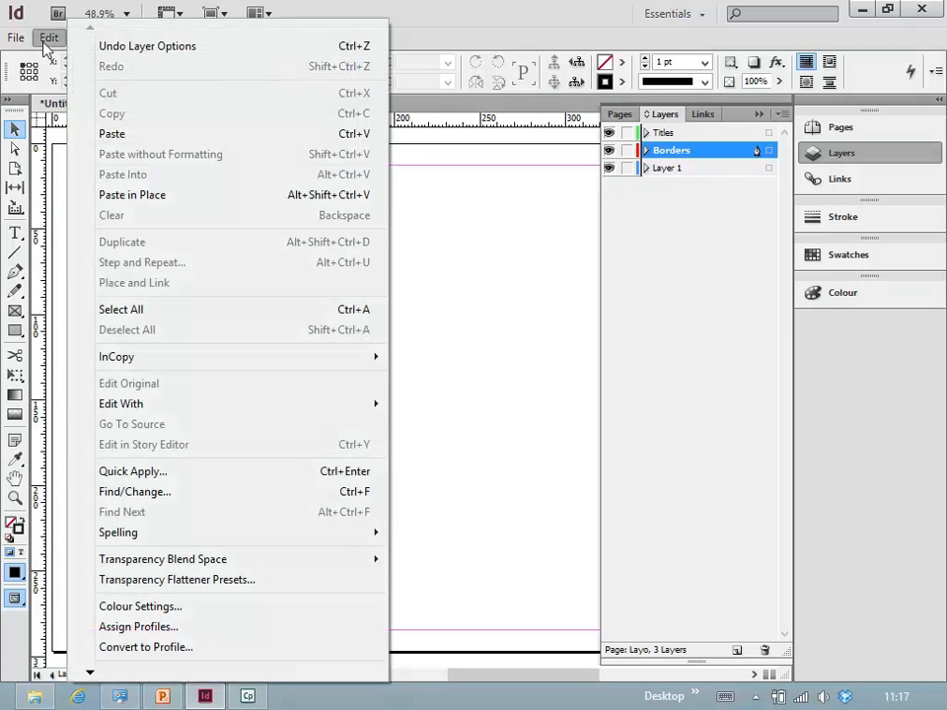
{"action": "left_click", "coordinate": [166, 199]}
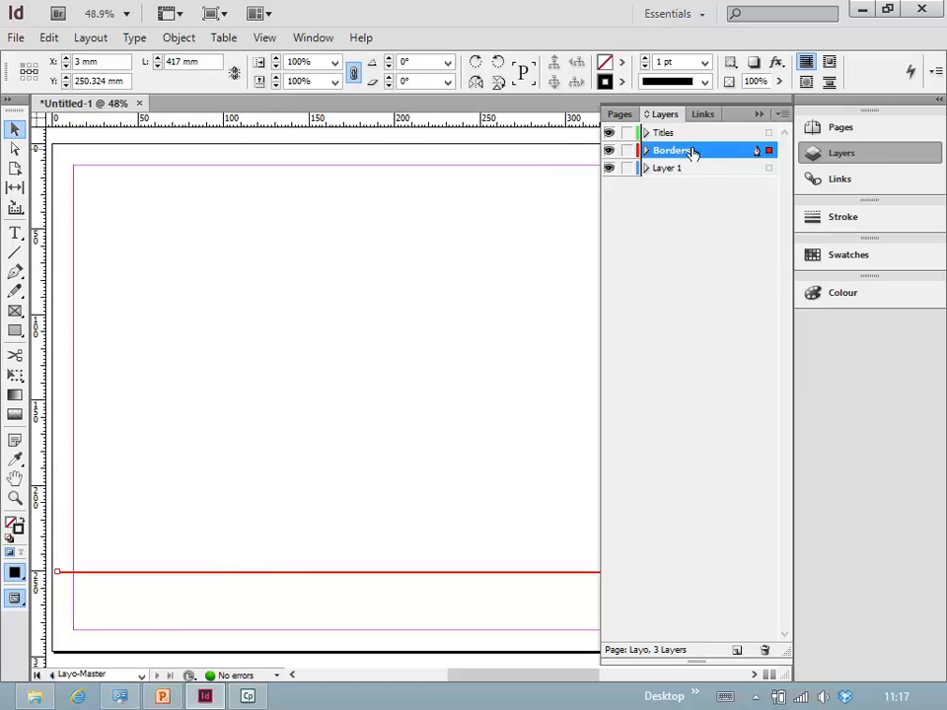
- Try locking and unlocking the Borders layer and switching its visibility off and on, and close the layer list
{"action": "left_click", "coordinate": [626, 150]}
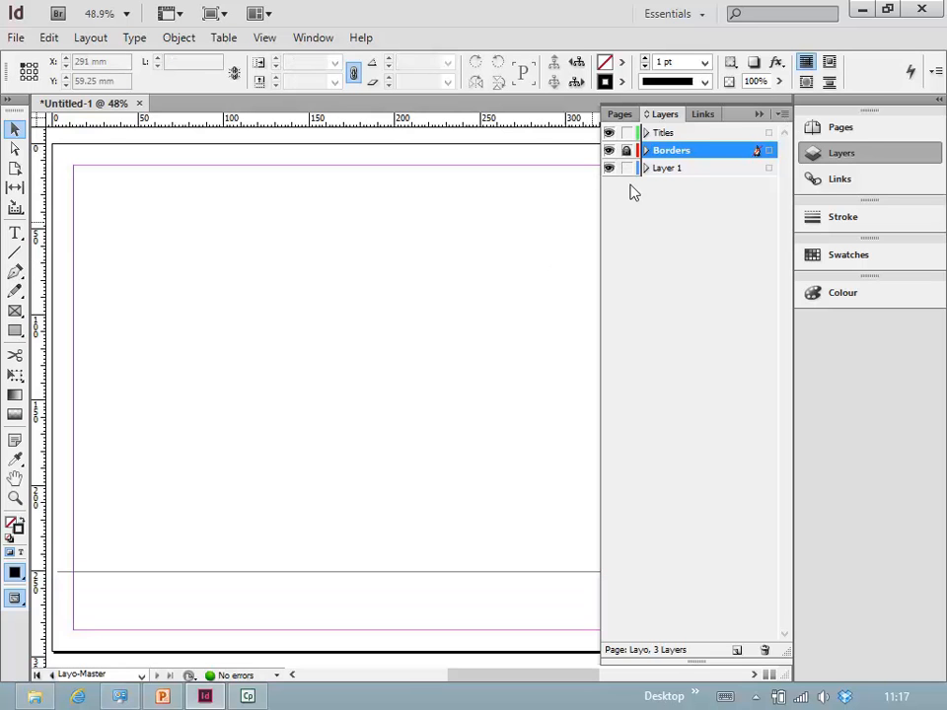
{"action": "left_click", "coordinate": [626, 150]}
{"action": "left_click", "coordinate": [608, 150]}
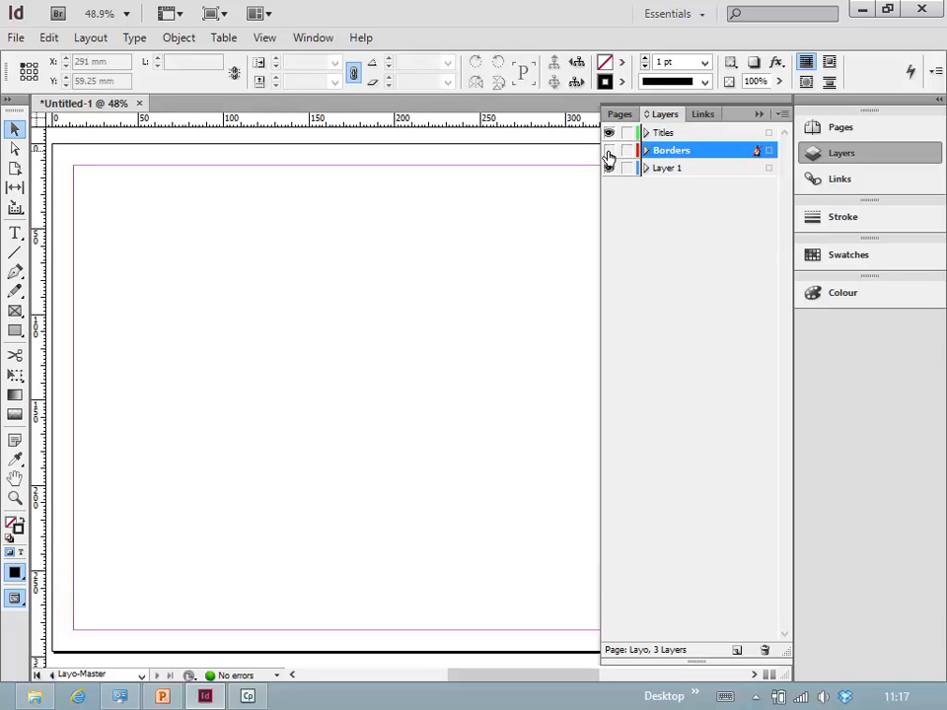
{"action": "left_click", "coordinate": [608, 150]}
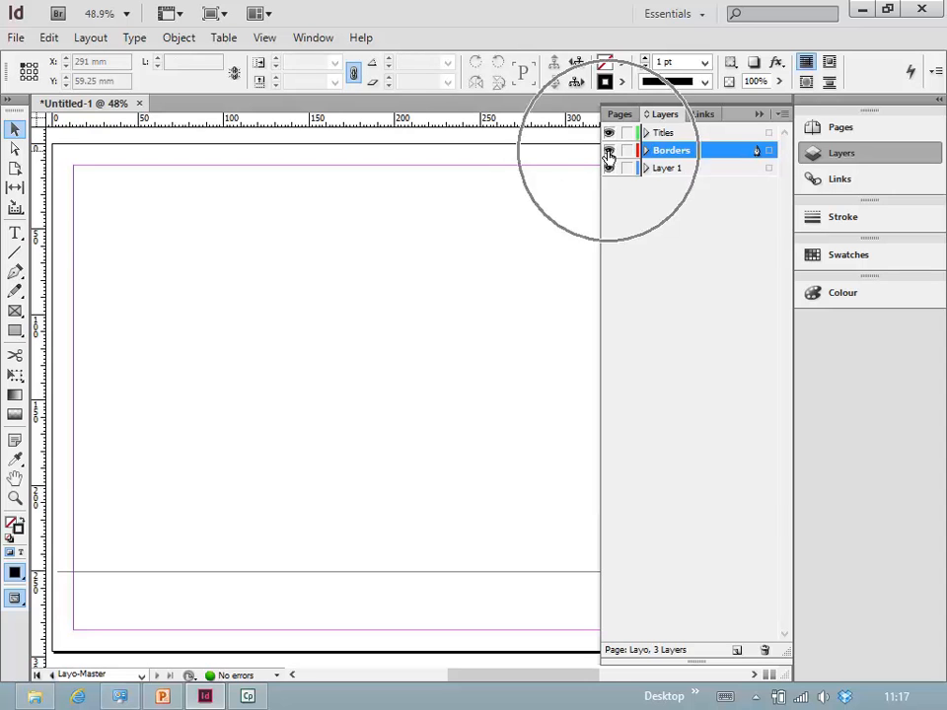
{"action": "left_click", "coordinate": [609, 150]}
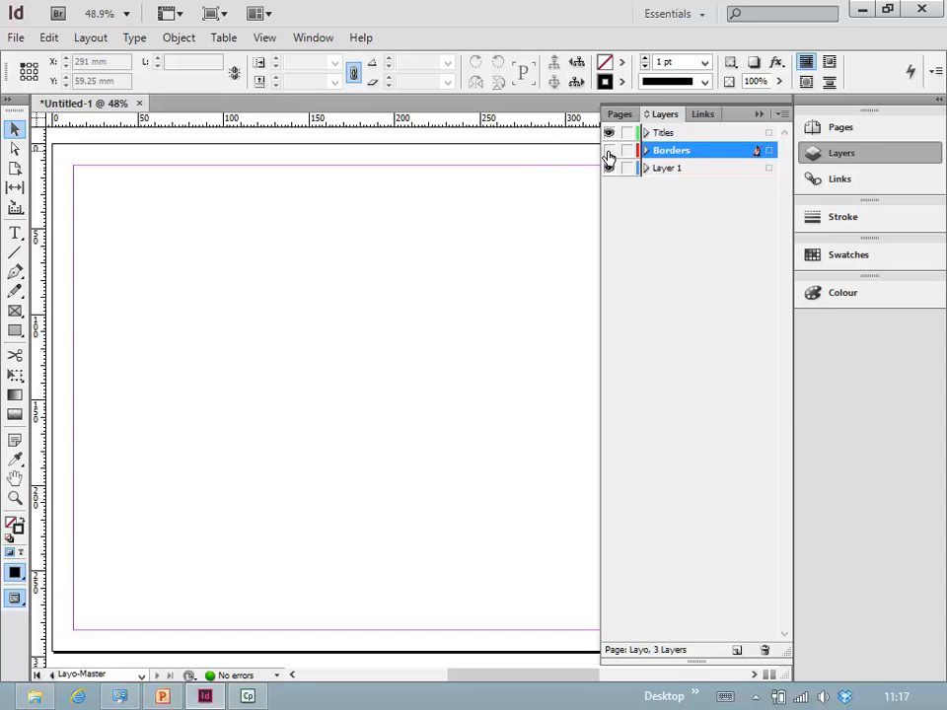
{"action": "left_click", "coordinate": [609, 150]}
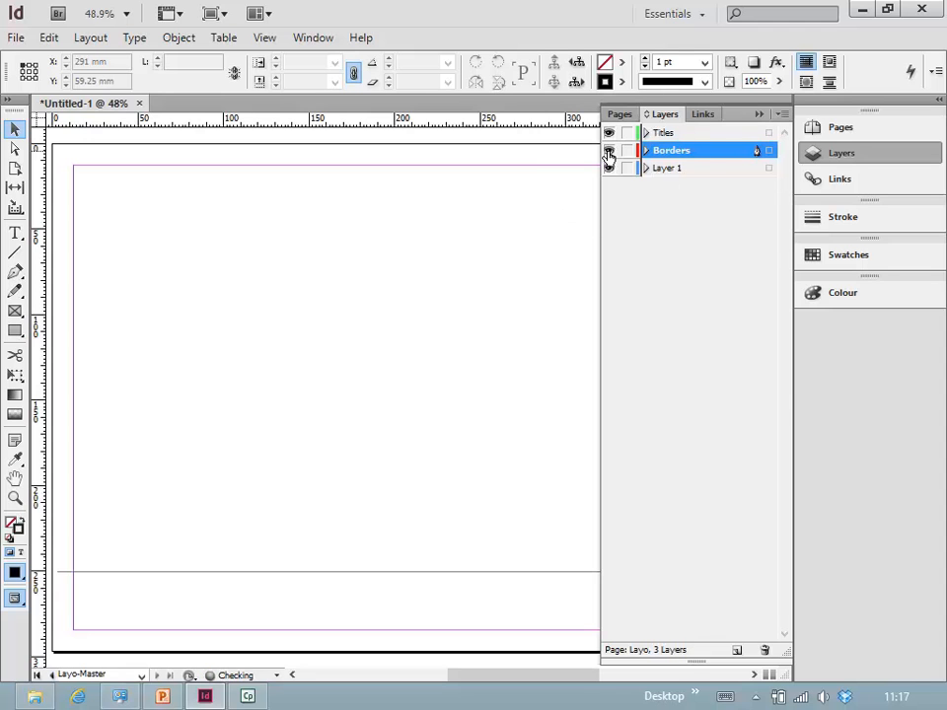
{"action": "left_click", "coordinate": [759, 115]}
- Extend the horizontal line's left end to the page edge so the line spans the full 420 mm width
{"action": "left_click", "coordinate": [374, 572]}
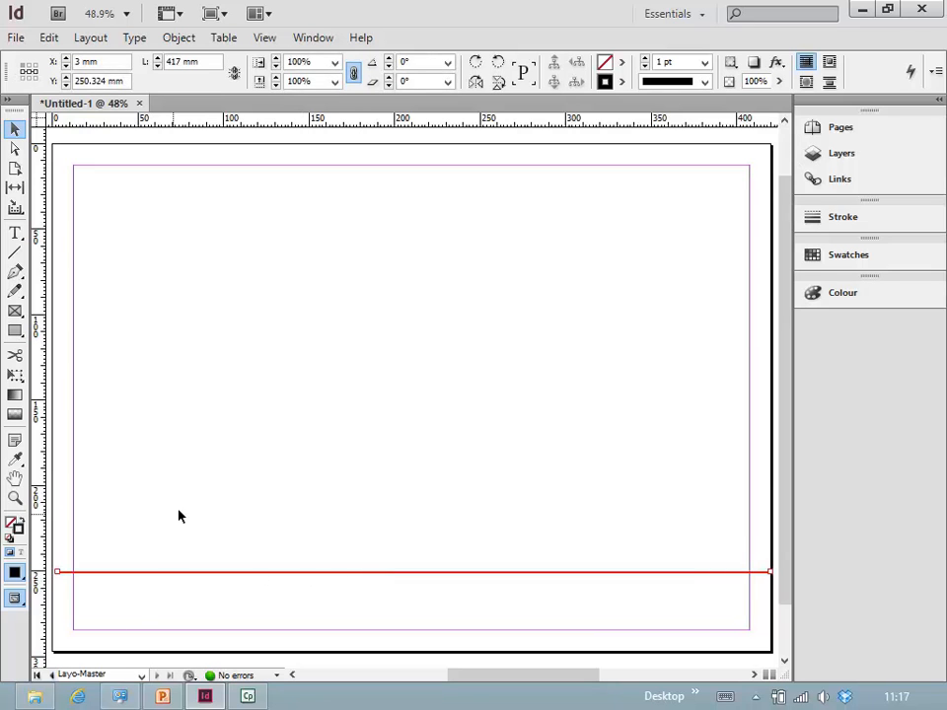
{"action": "scroll", "coordinate": [184, 513], "scroll_direction": "down", "scroll_amount": 2}
{"action": "scroll", "coordinate": [185, 509], "scroll_direction": "up", "scroll_amount": 2}
{"action": "scroll", "coordinate": [185, 509], "scroll_direction": "down", "scroll_amount": 1}
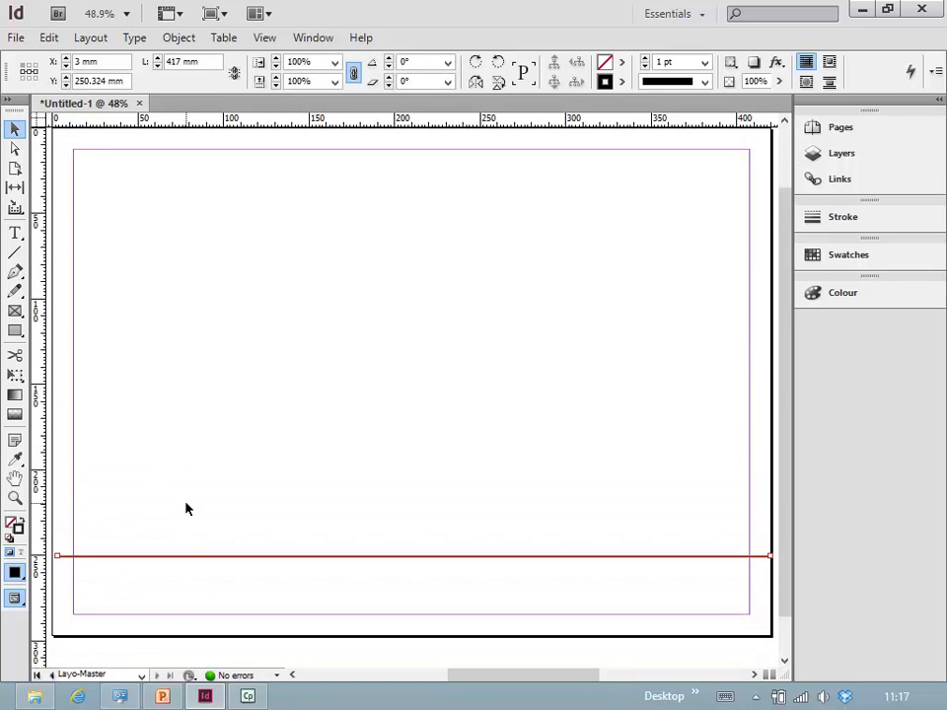
{"action": "key", "text": "ctrl+minus"}
{"action": "key", "text": "ctrl+minus"}
{"action": "key", "text": "ctrl+minus"}
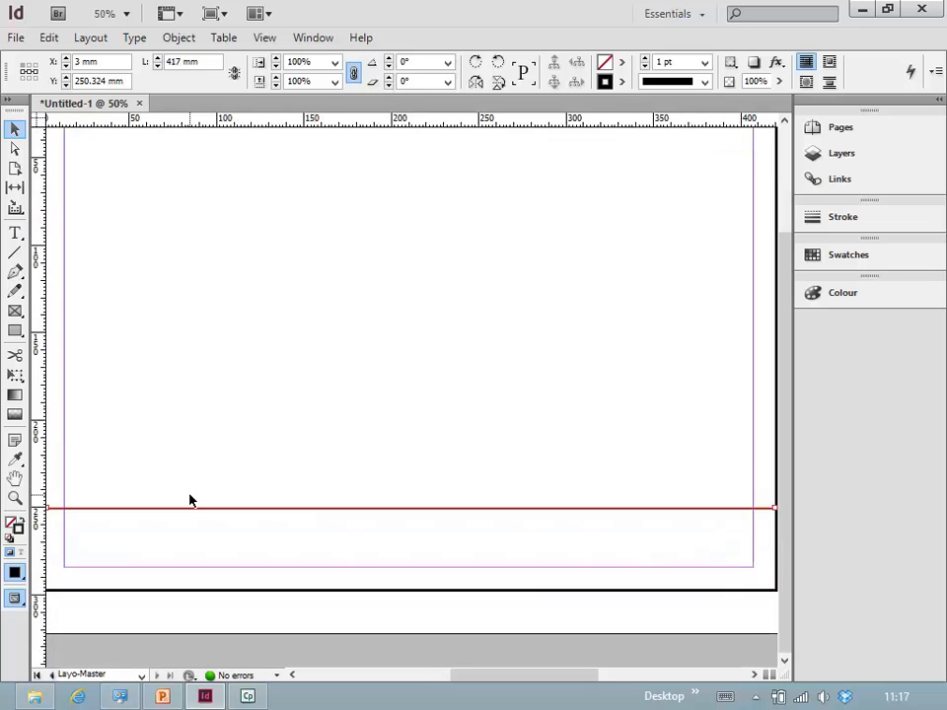
{"action": "key", "text": "ctrl+equal"}
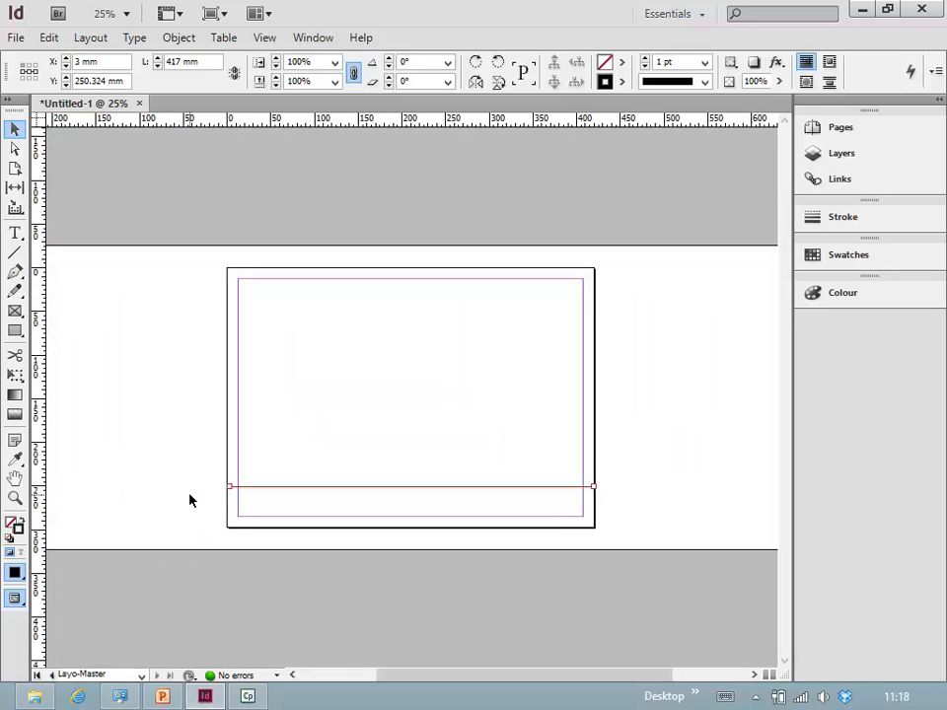
{"action": "left_click_drag", "start_coordinate": [229, 485], "coordinate": [227, 486]}
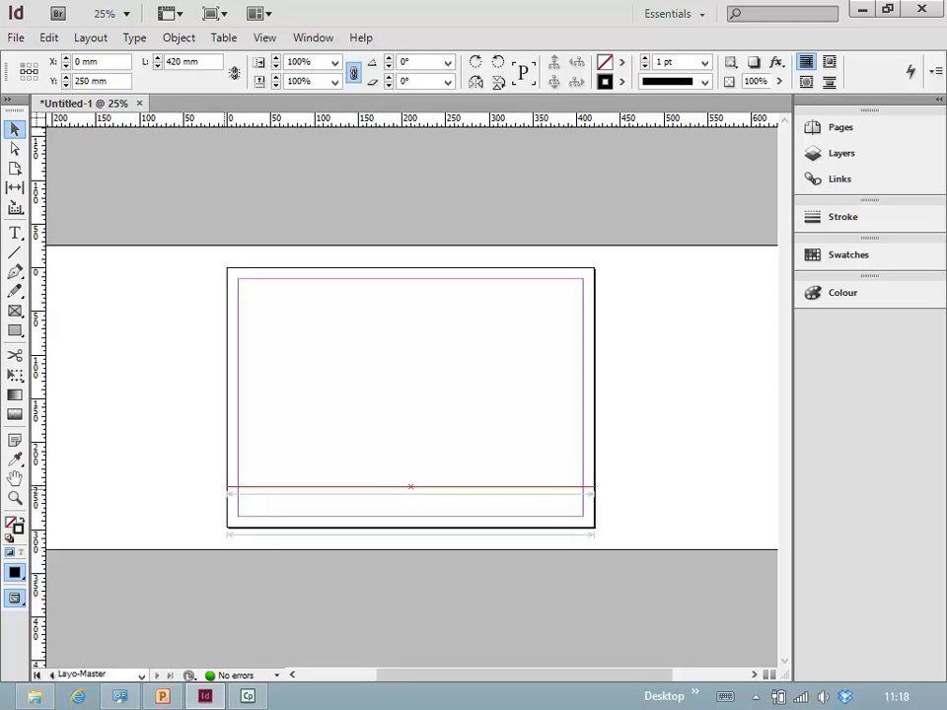
{"action": "left_click", "coordinate": [206, 506]}
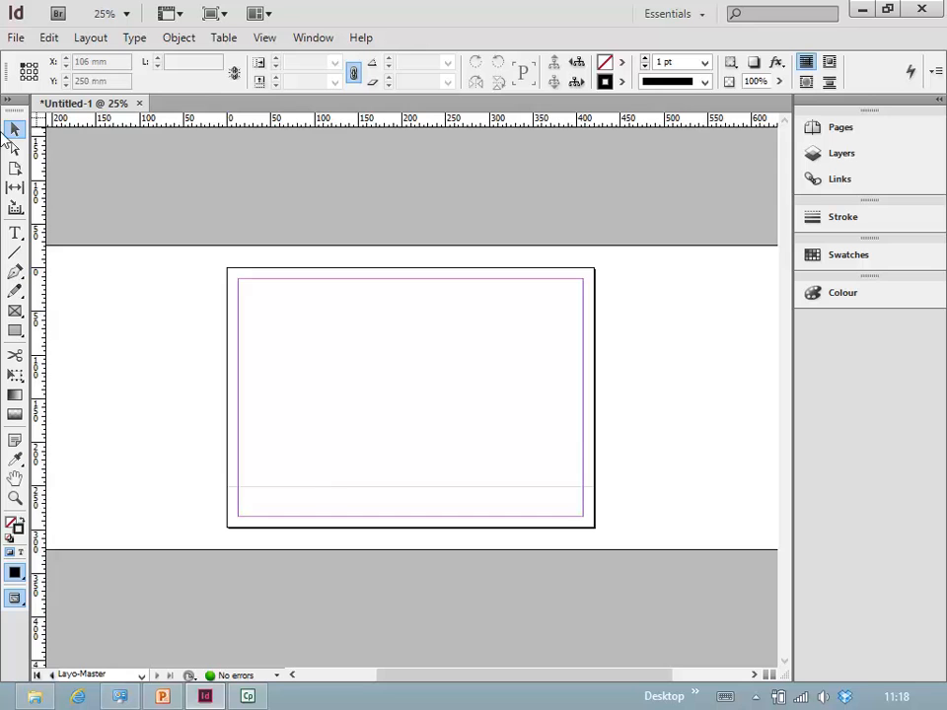
- Try stroke weights of 50 pt and 2 pt on the horizontal border line and settle on 0.5 pt
{"action": "left_click", "coordinate": [342, 487]}
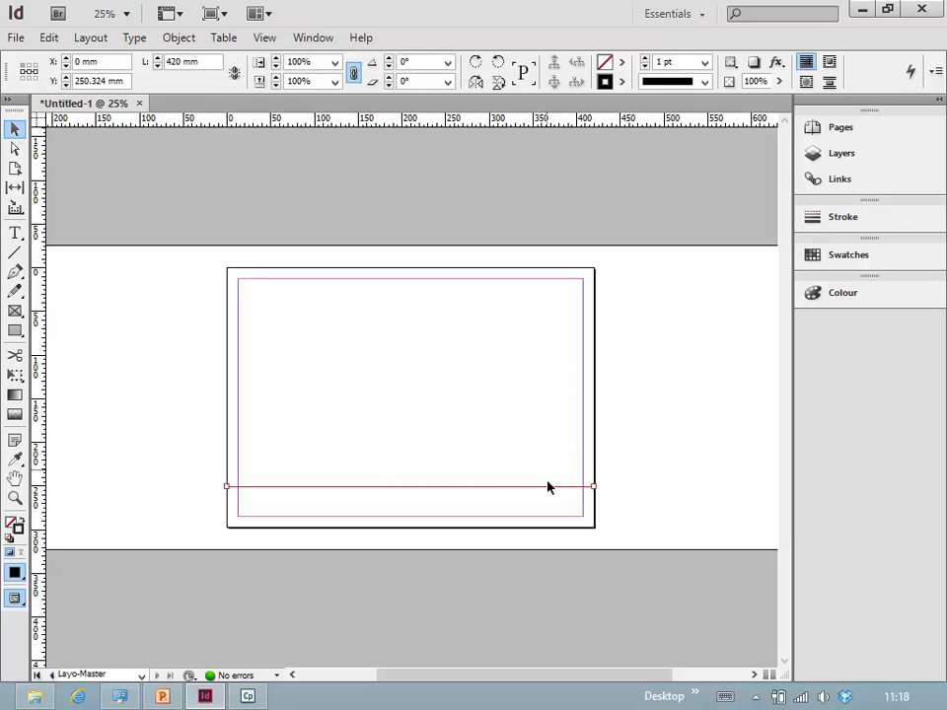
{"action": "left_click", "coordinate": [834, 219]}
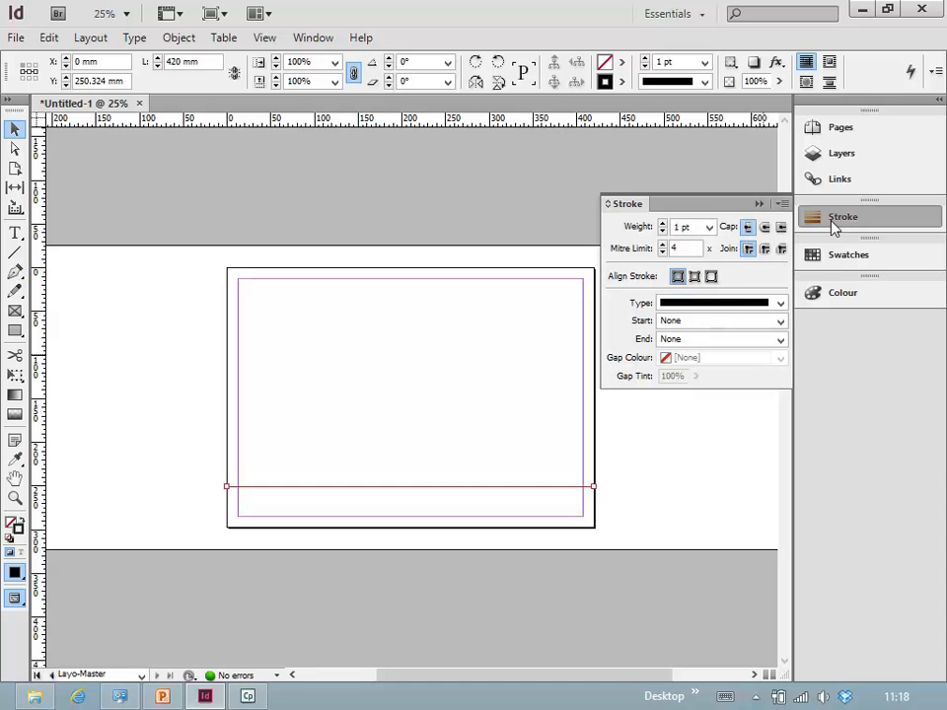
{"action": "left_click", "coordinate": [709, 228]}
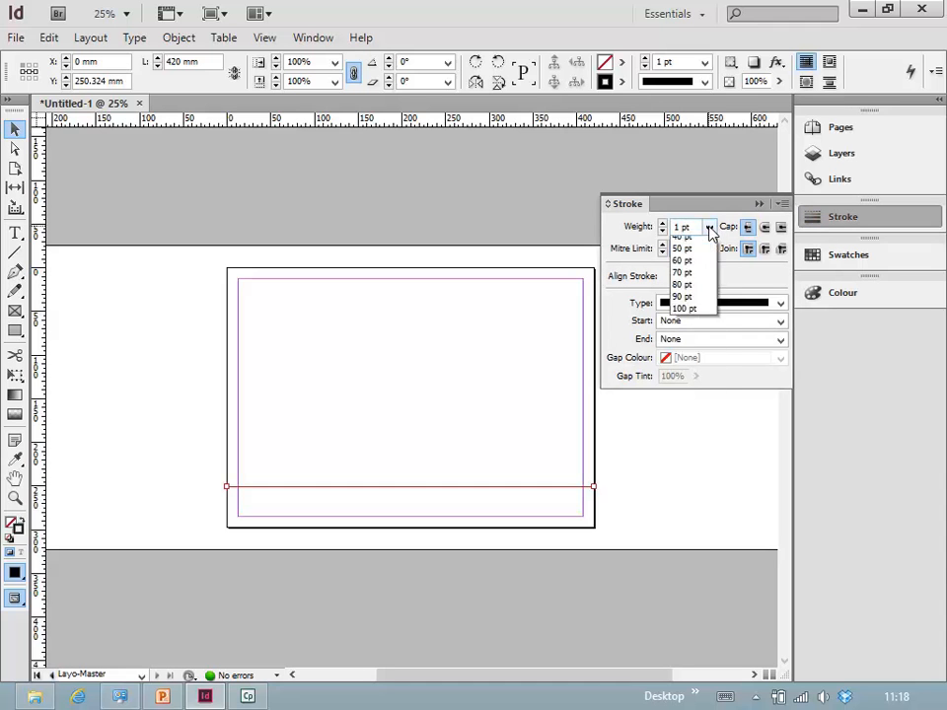
{"action": "left_click", "coordinate": [709, 448]}
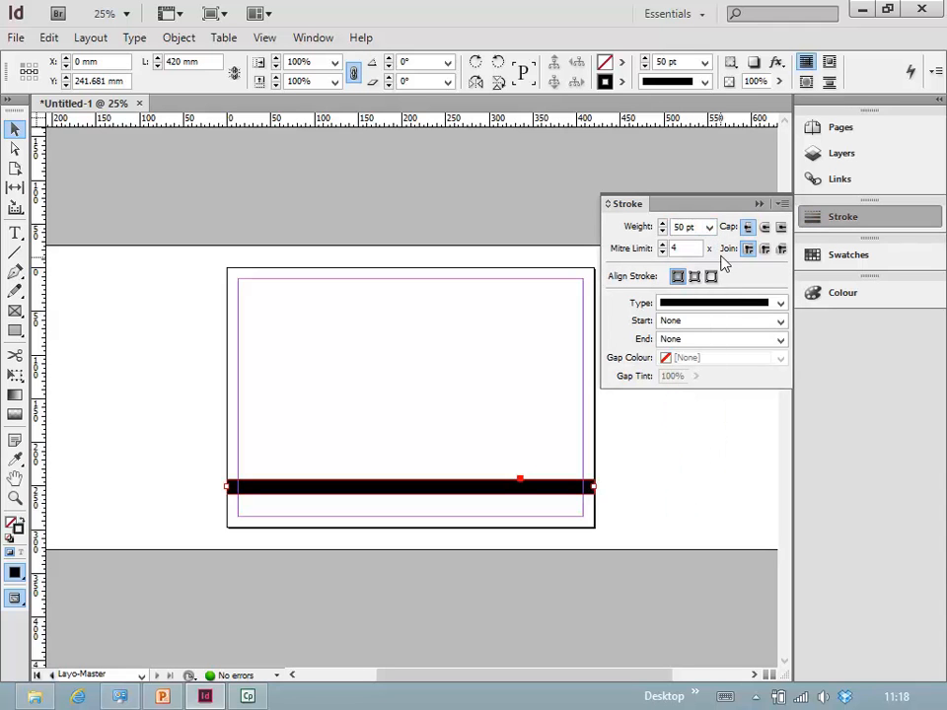
{"action": "left_click", "coordinate": [708, 228]}
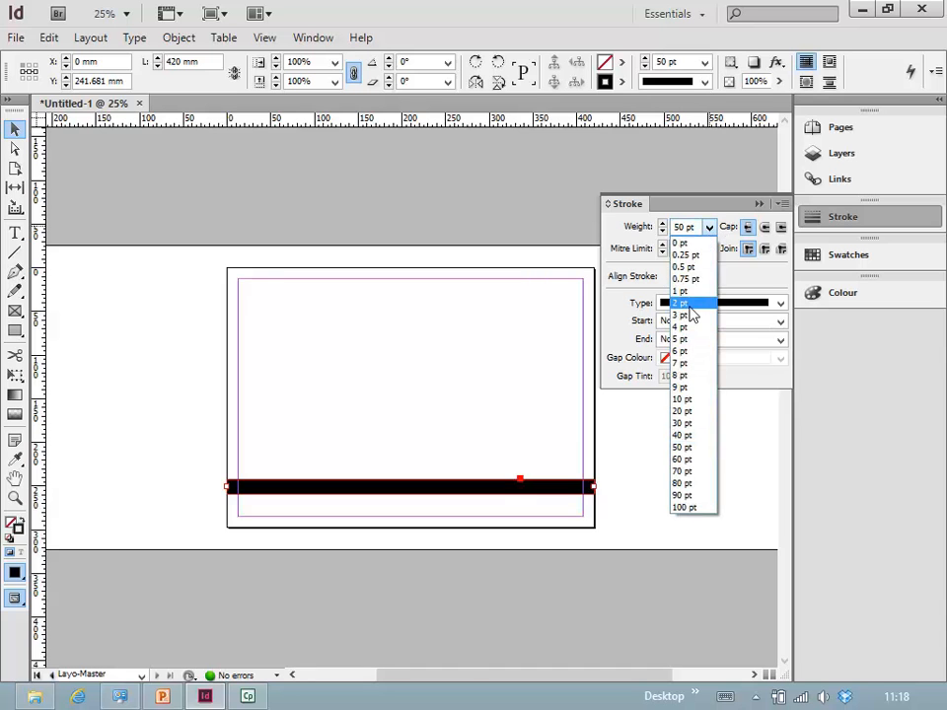
{"action": "left_click", "coordinate": [690, 305]}
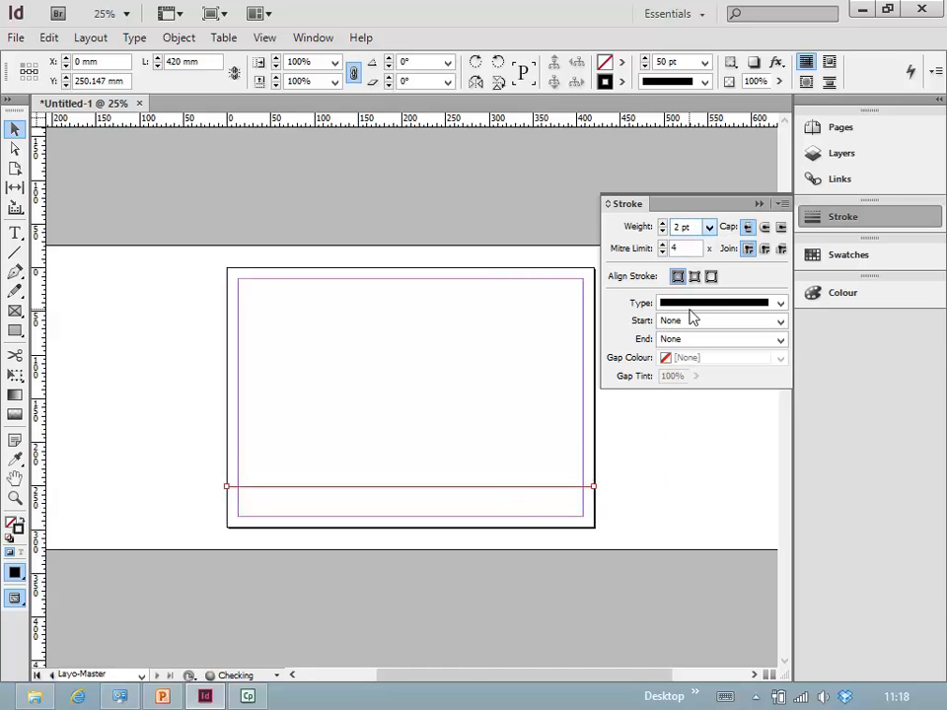
{"action": "left_click", "coordinate": [710, 229]}
{"action": "left_click", "coordinate": [697, 269]}
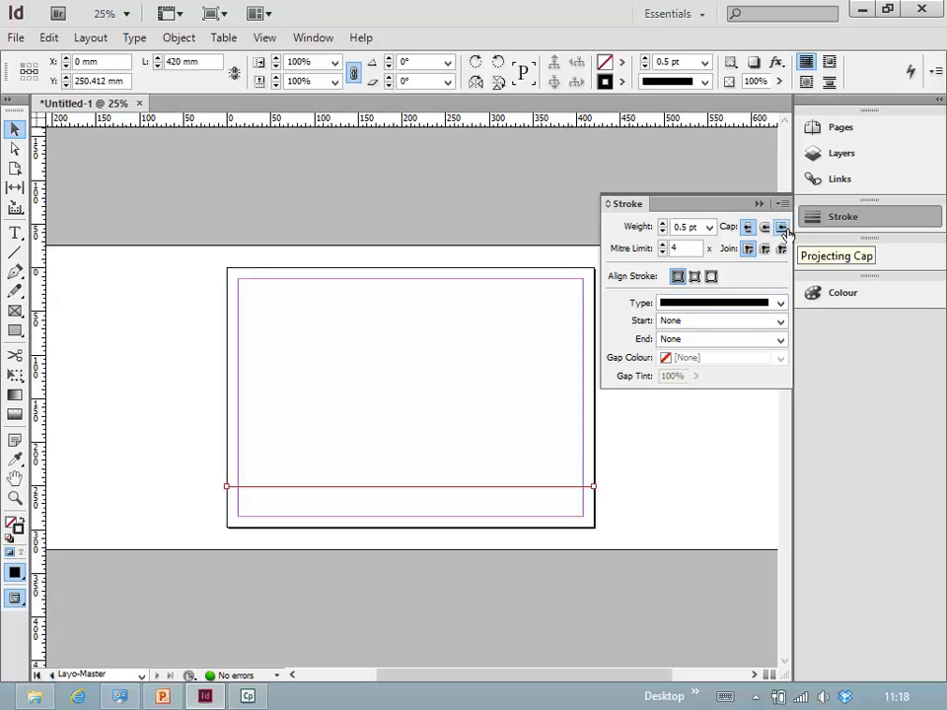
- Change the horizontal line's stroke type to Dashed with a 4 pt dash and deselect the line
{"action": "left_click", "coordinate": [780, 305]}
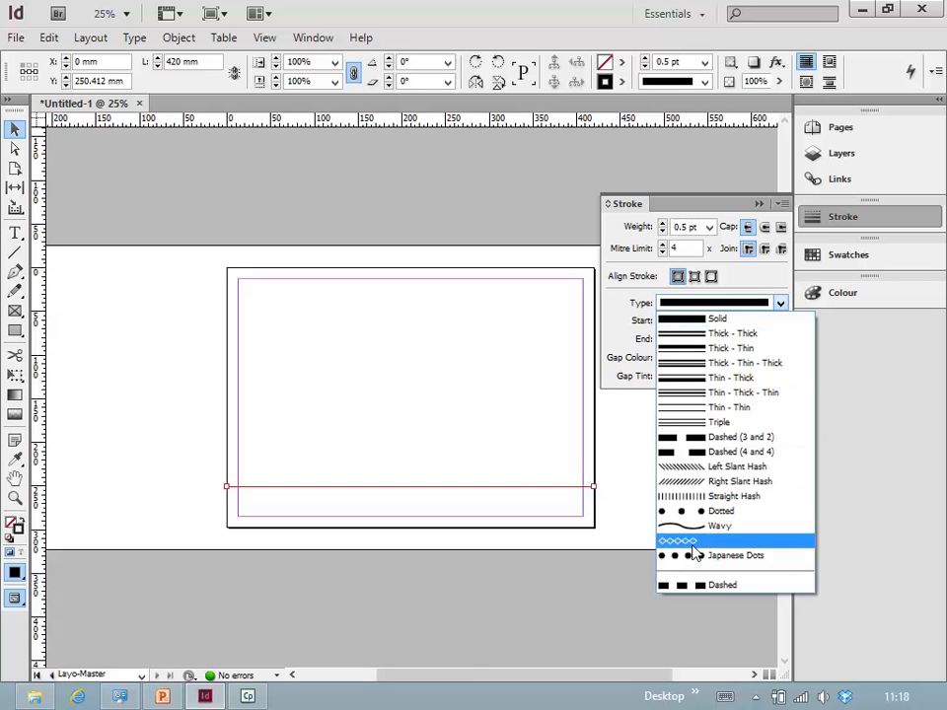
{"action": "left_click", "coordinate": [700, 584]}
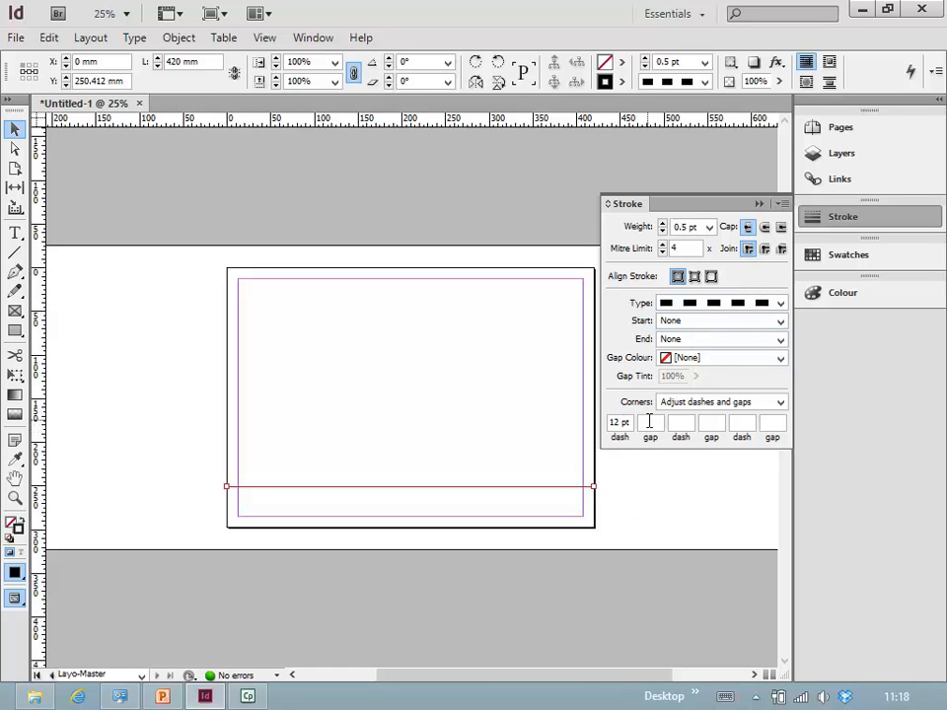
{"action": "left_click_drag", "start_coordinate": [613, 422], "coordinate": [621, 422]}
{"action": "type", "text": "4"}
{"action": "key", "text": "Tab"}
{"action": "left_click", "coordinate": [104, 485]}
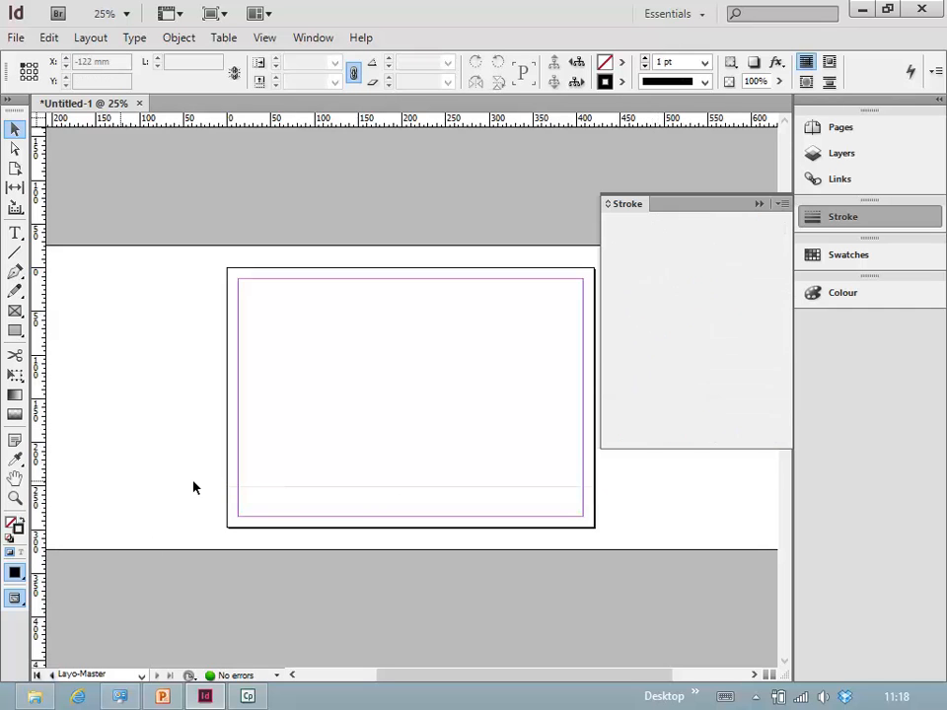
- Inspect the dash pattern up close at the line's left end, close the stroke settings and return to the full page
{"action": "key", "text": "z"}
{"action": "left_click_drag", "start_coordinate": [204, 457], "coordinate": [285, 508]}
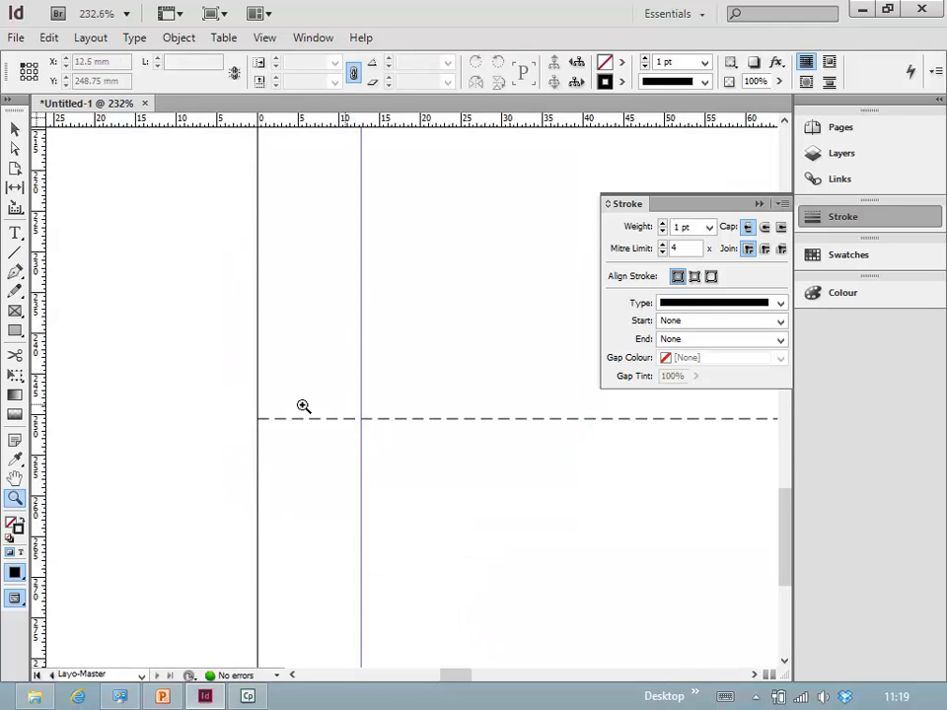
{"action": "left_click", "coordinate": [754, 204]}
{"action": "key", "text": "ctrl+0"}
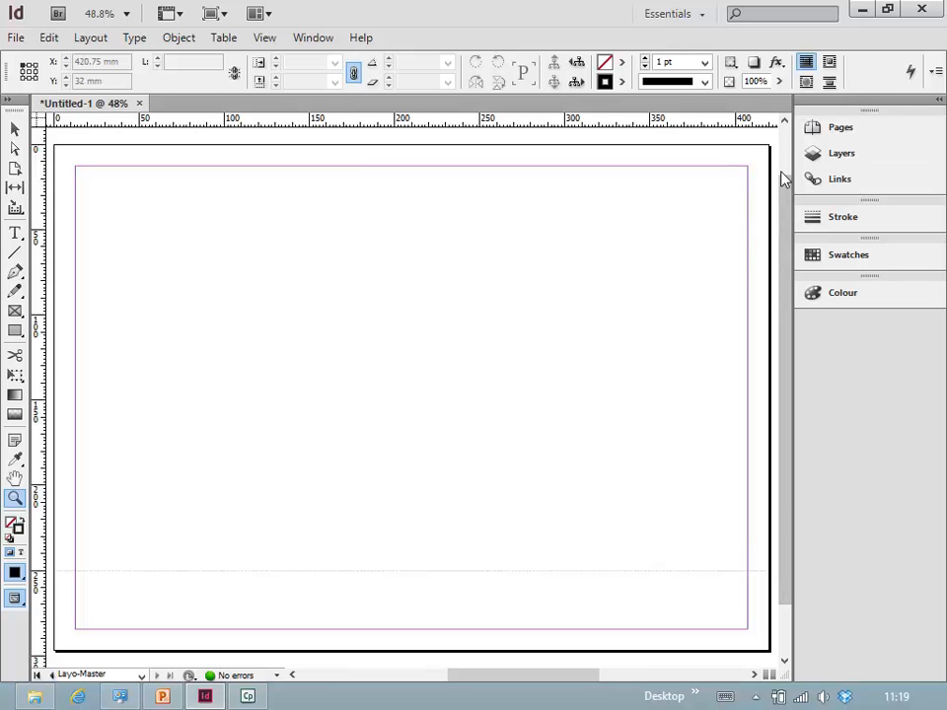
{"action": "left_click", "coordinate": [15, 129]}
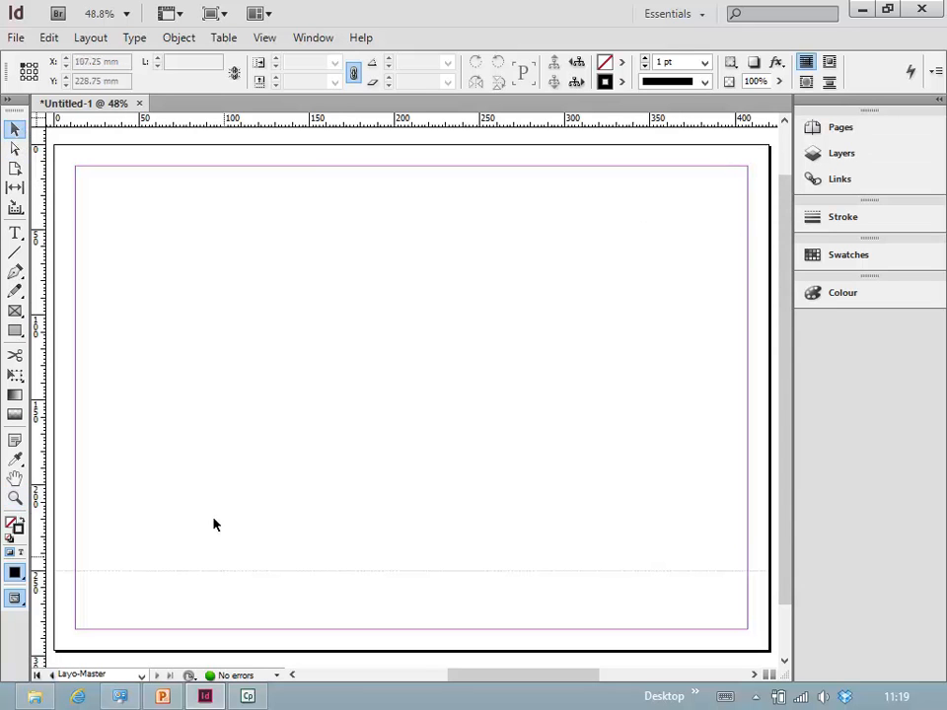
- Draw a text frame about 165 mm wide below the dashed line, inside the left margin, and enter "Project report" in it
{"action": "left_click", "coordinate": [15, 235]}
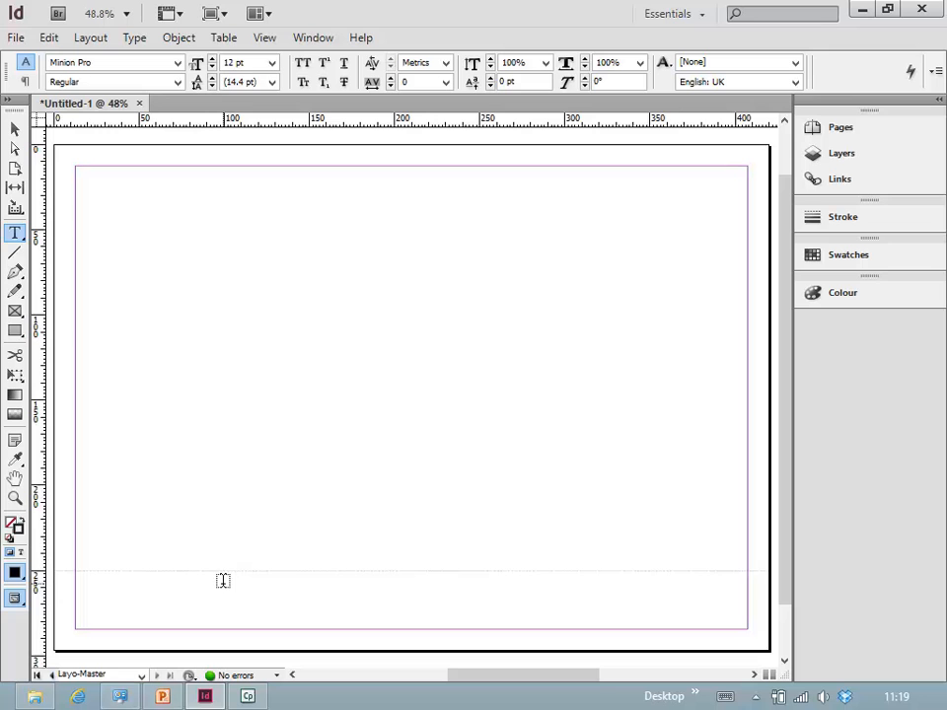
{"action": "left_click_drag", "start_coordinate": [87, 584], "coordinate": [368, 615]}
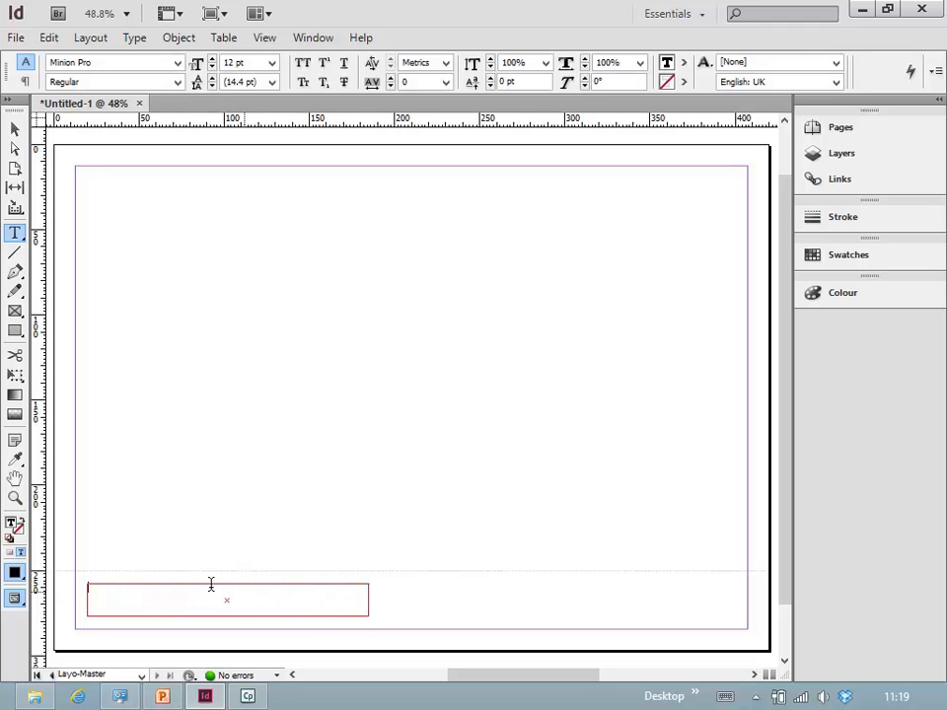
{"action": "key", "text": "ctrl+alt+shift+n"}
{"action": "type", "text": "Project report"}
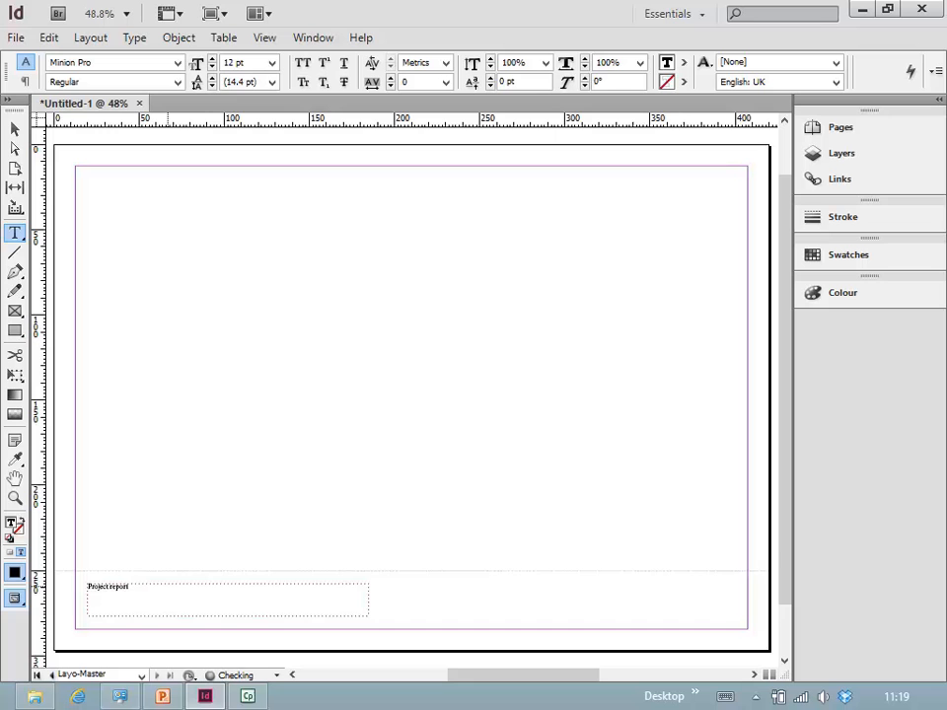
{"action": "left_click", "coordinate": [14, 130]}
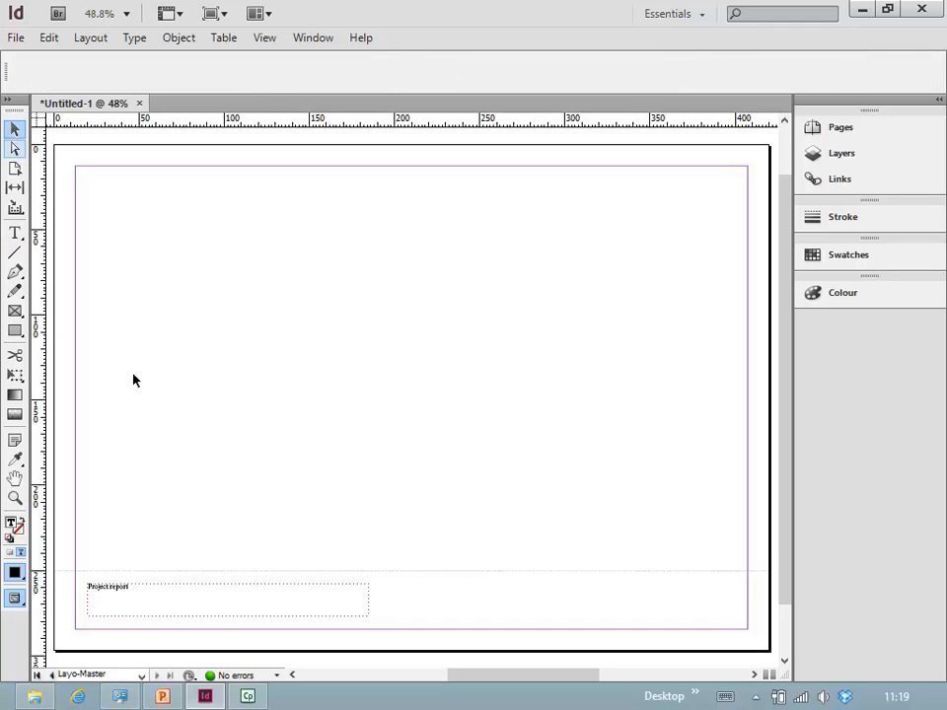
- Format the "Project report" text as Bodoni MT Bold at 24 pt
{"action": "double_click", "coordinate": [131, 589]}
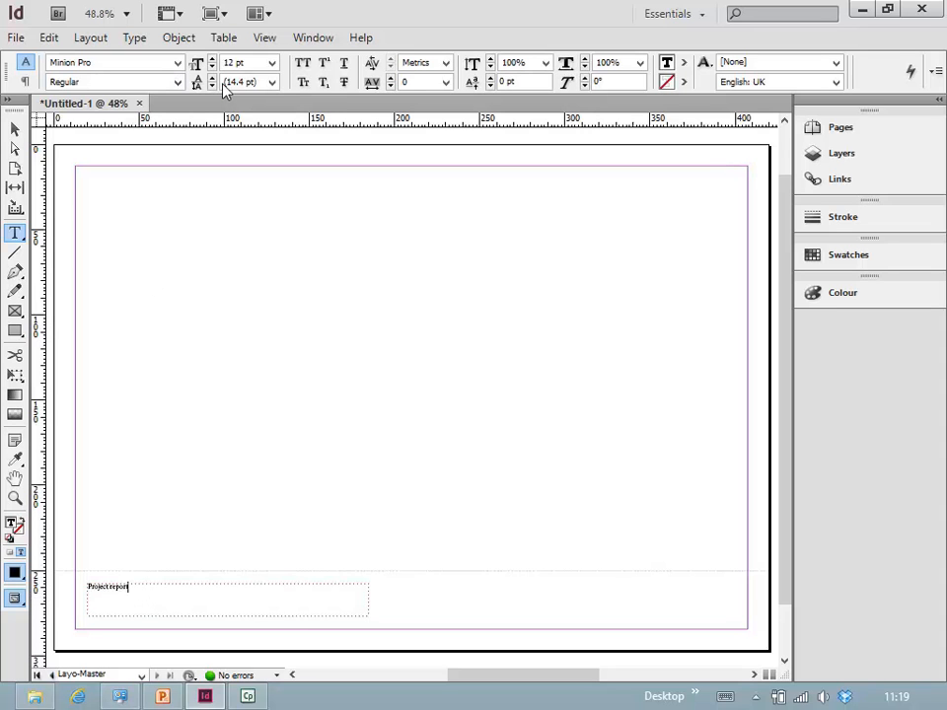
{"action": "left_click", "coordinate": [165, 67]}
{"action": "left_click_drag", "start_coordinate": [131, 587], "coordinate": [83, 585]}
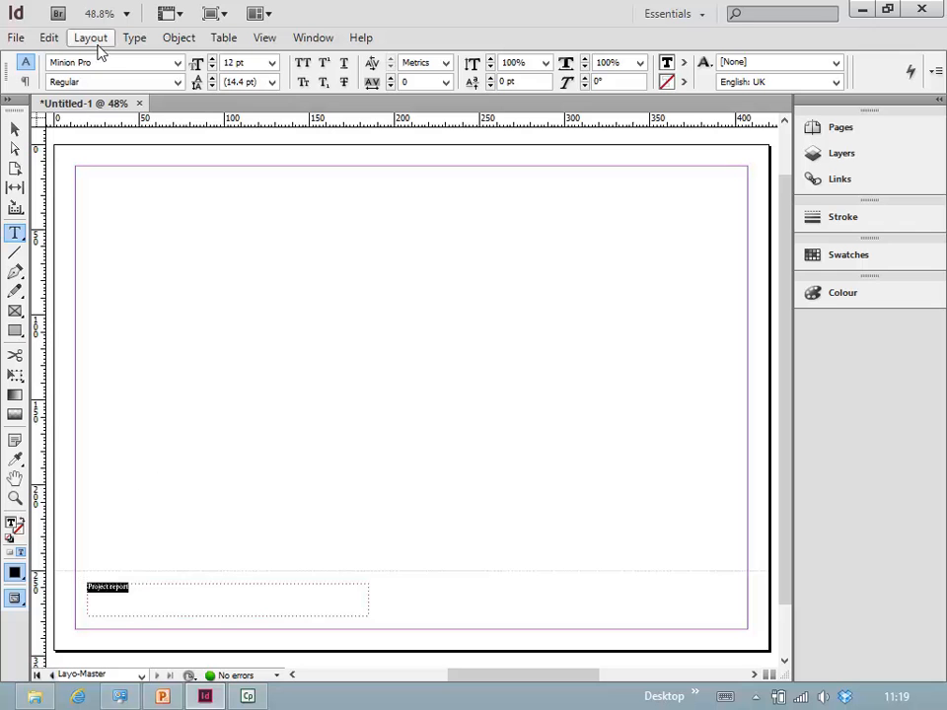
{"action": "left_click", "coordinate": [179, 64]}
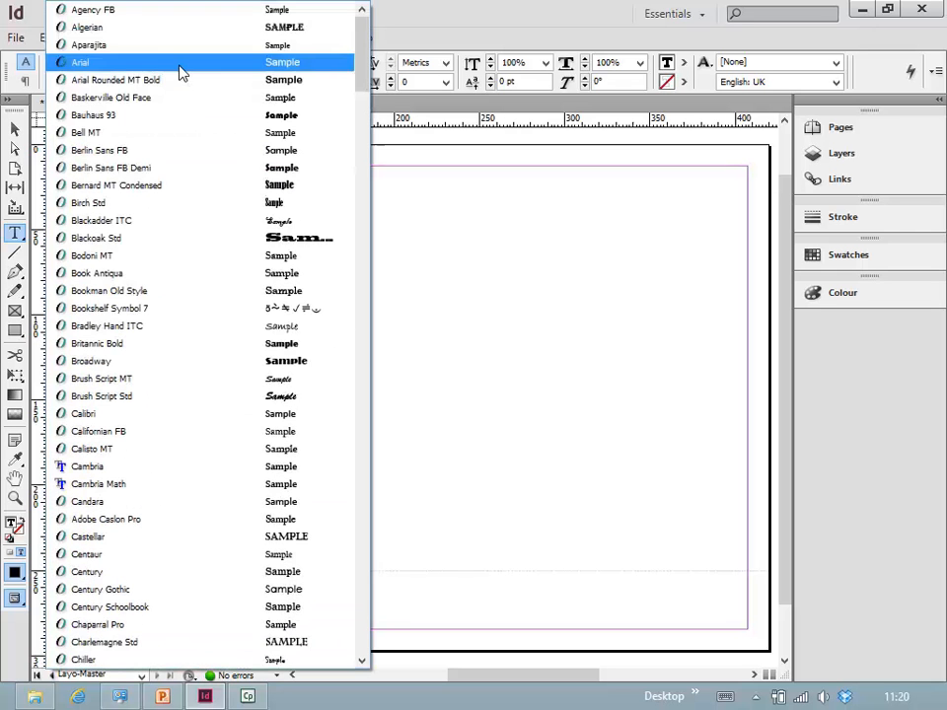
{"action": "left_click", "coordinate": [94, 260]}
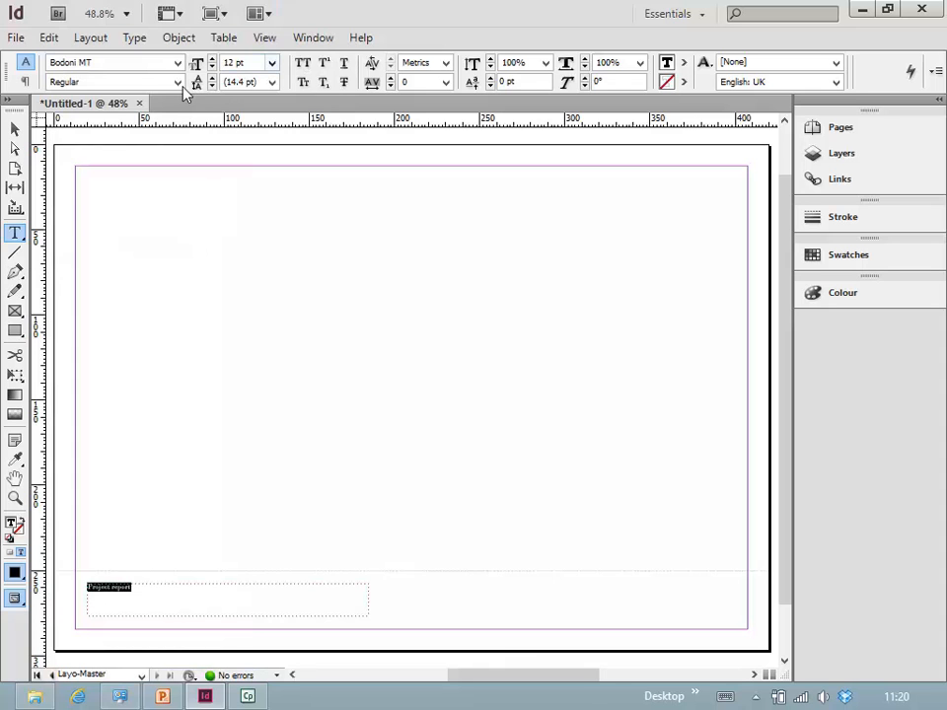
{"action": "left_click", "coordinate": [177, 83]}
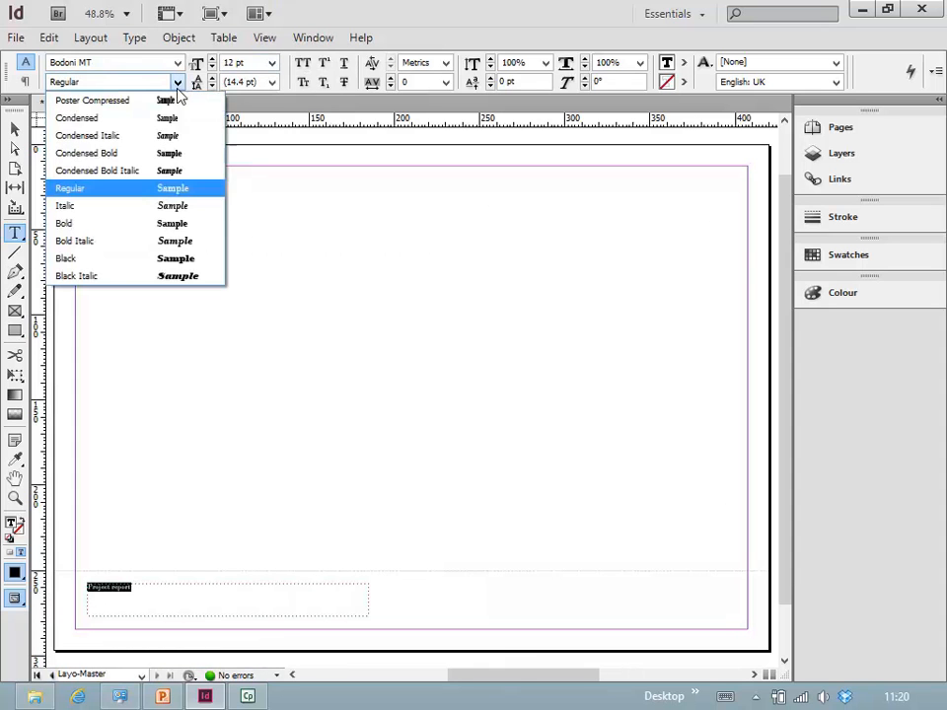
{"action": "left_click", "coordinate": [110, 224]}
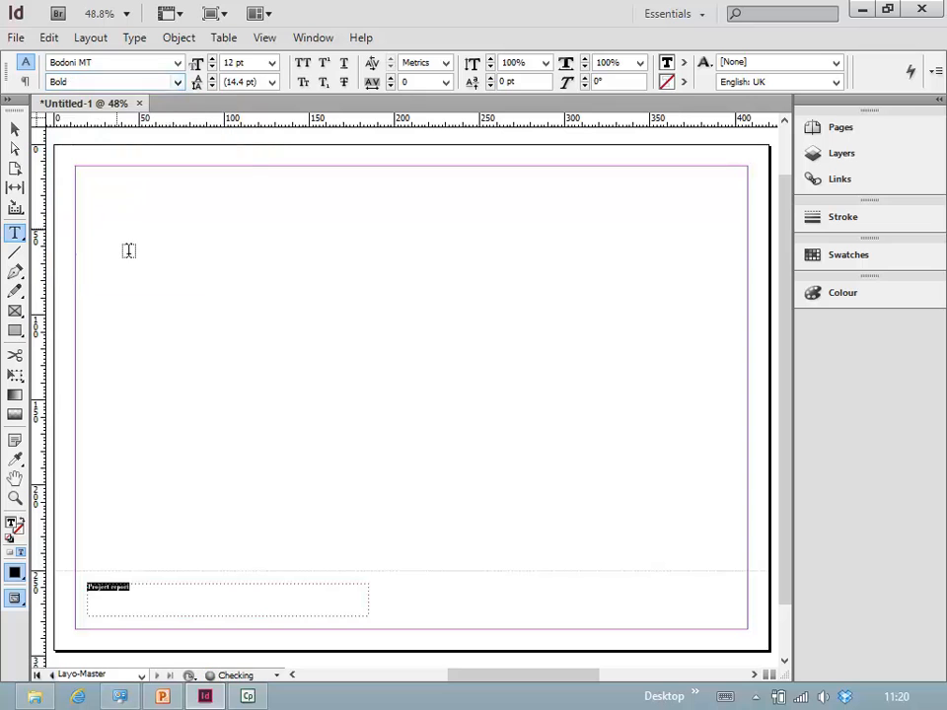
{"action": "left_click", "coordinate": [271, 65]}
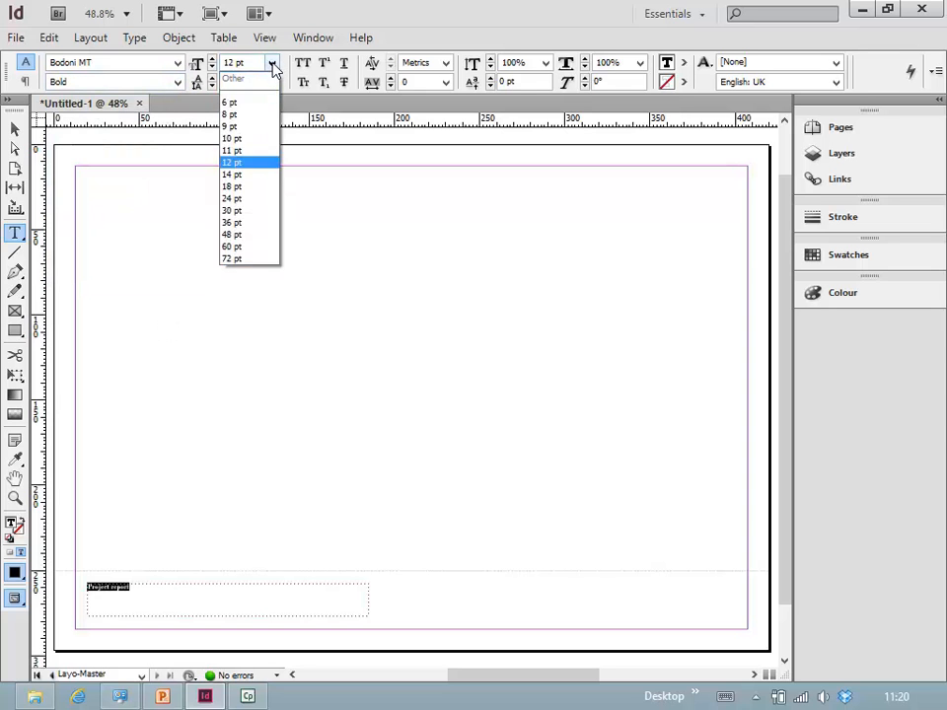
{"action": "left_click", "coordinate": [236, 199]}
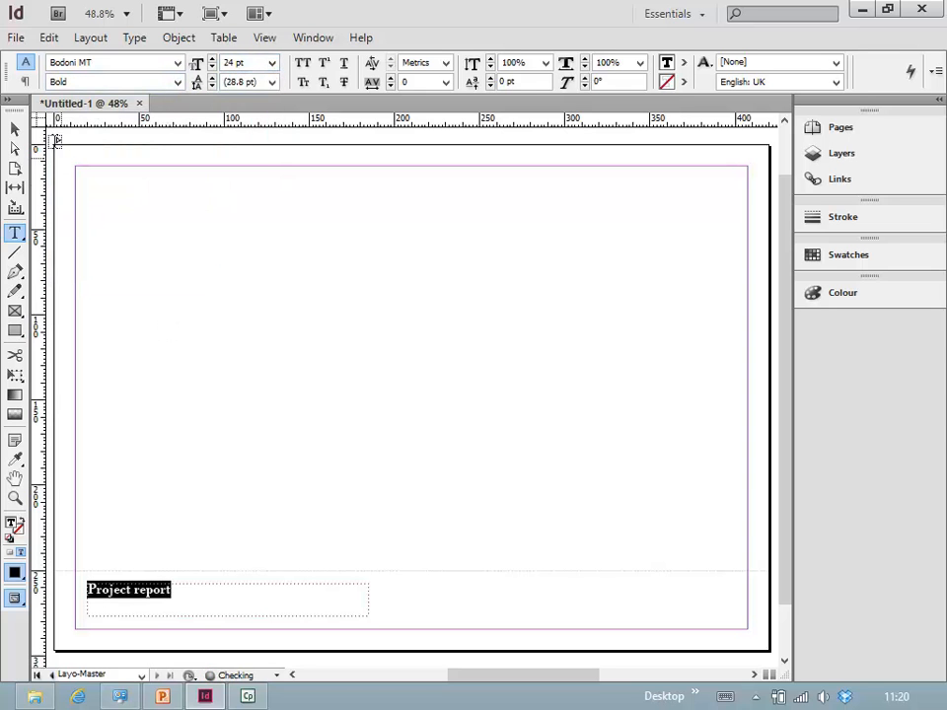
{"action": "left_click", "coordinate": [16, 131]}
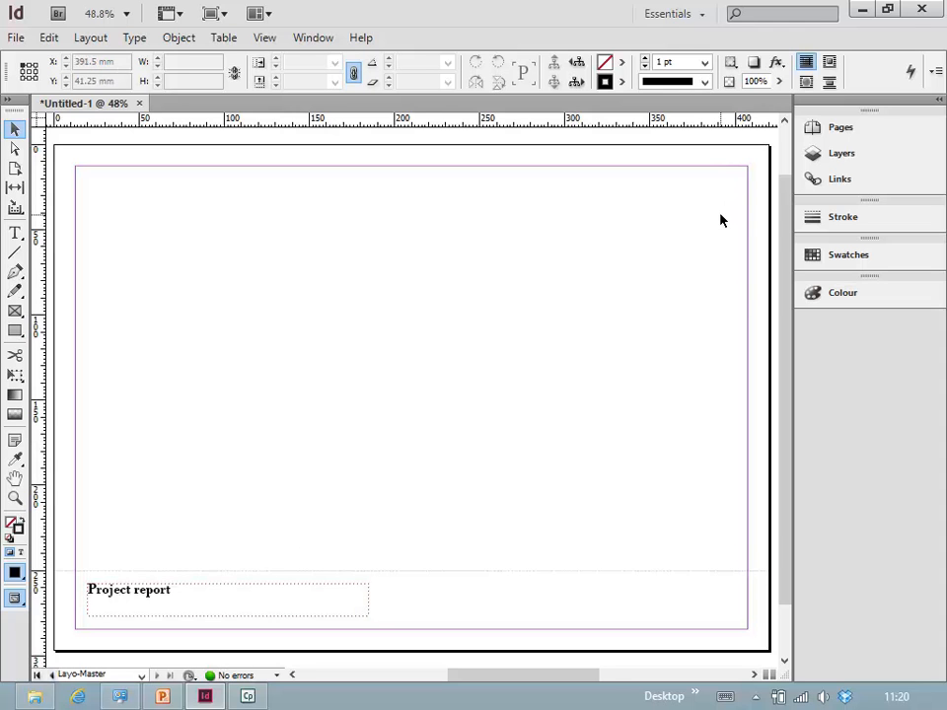
- Go to page 1 and check whether the Layo-Master line and title appear on it
{"action": "left_click", "coordinate": [848, 132]}
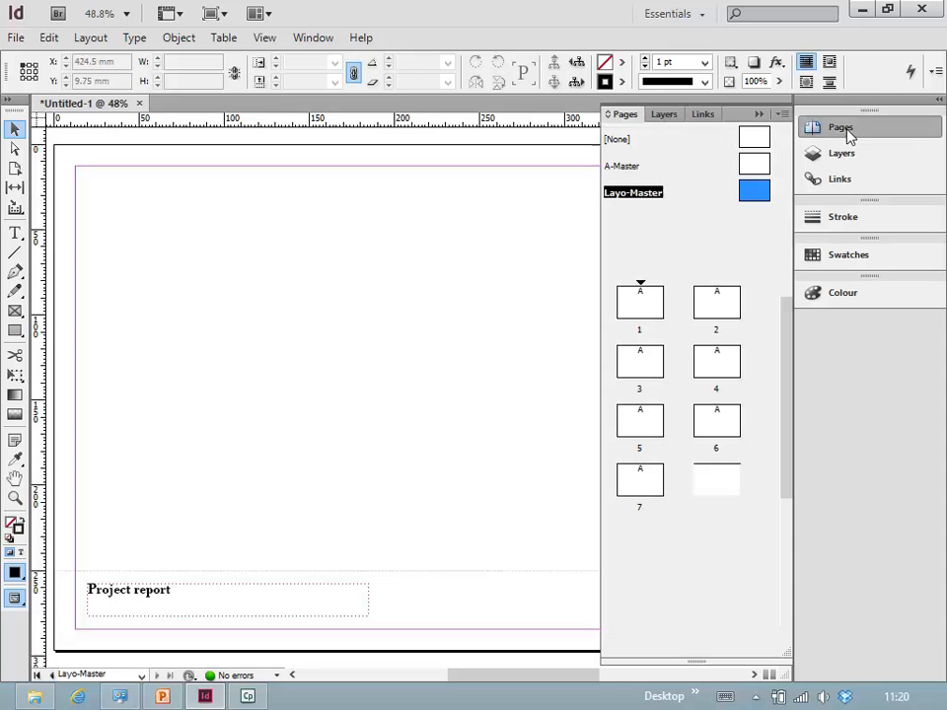
{"action": "double_click", "coordinate": [640, 308]}
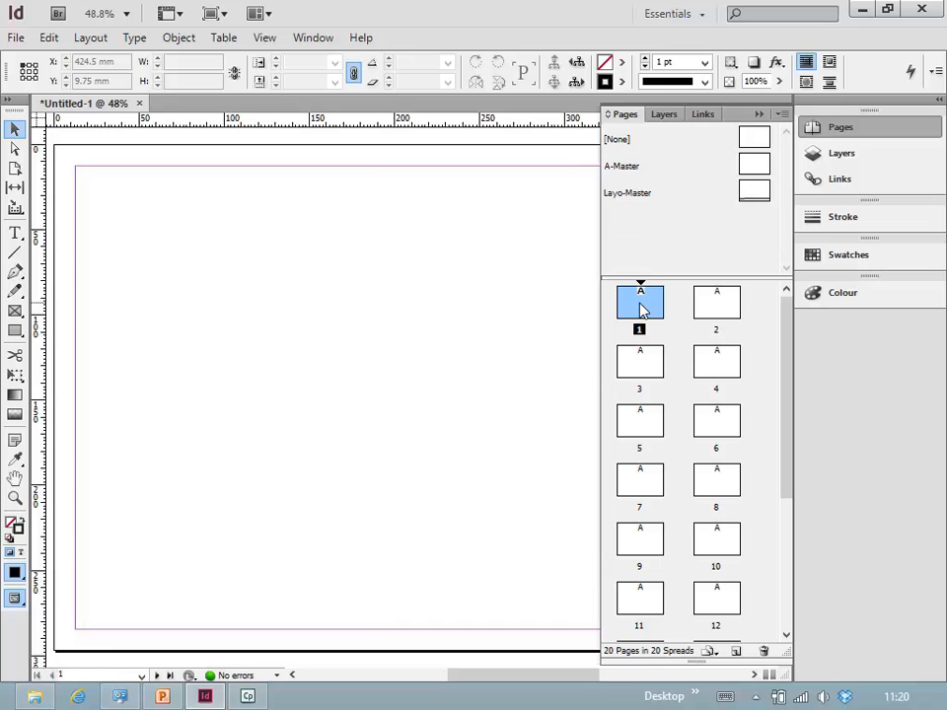
{"action": "left_click", "coordinate": [758, 114]}
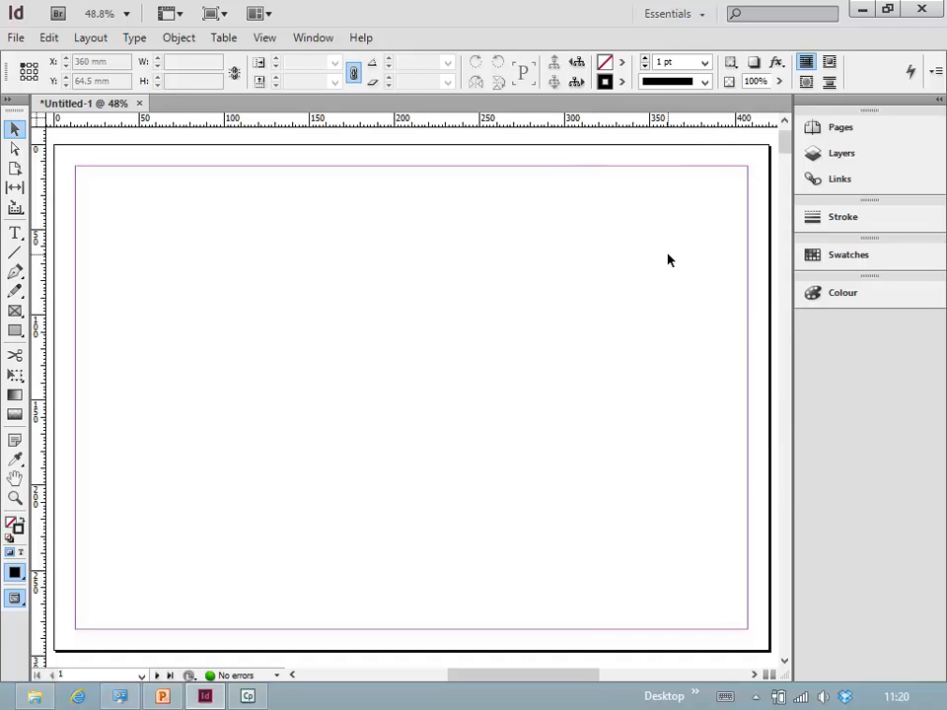
{"action": "left_click", "coordinate": [810, 127]}
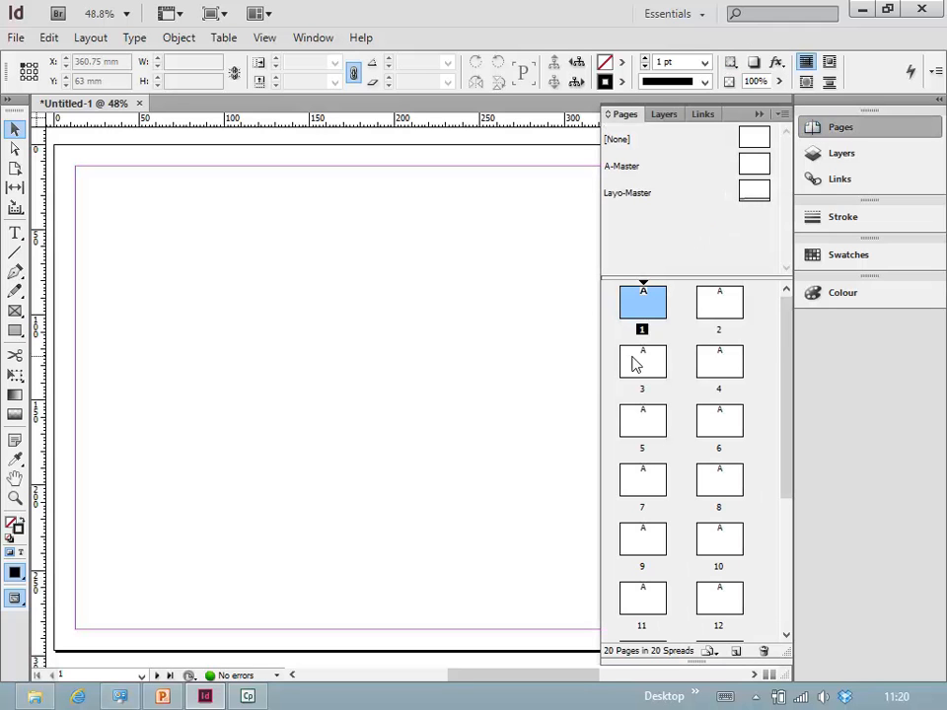
- Select pages 1 to 10 and apply Layo-Master to them
{"action": "left_click", "coordinate": [719, 552], "text": "shift"}
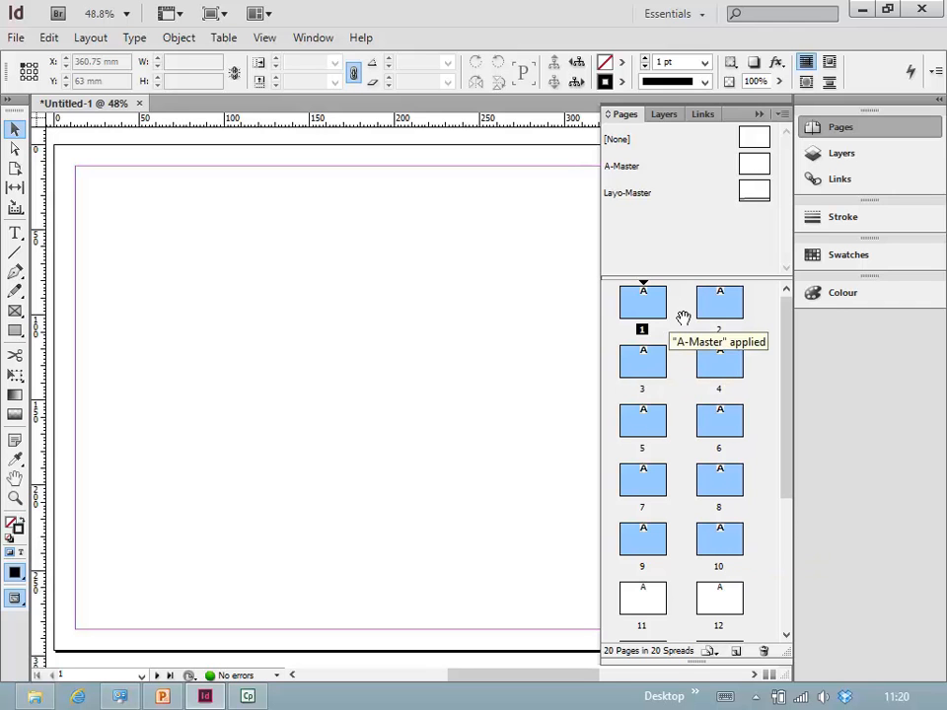
{"action": "left_click", "coordinate": [682, 316]}
{"action": "left_click", "coordinate": [641, 308]}
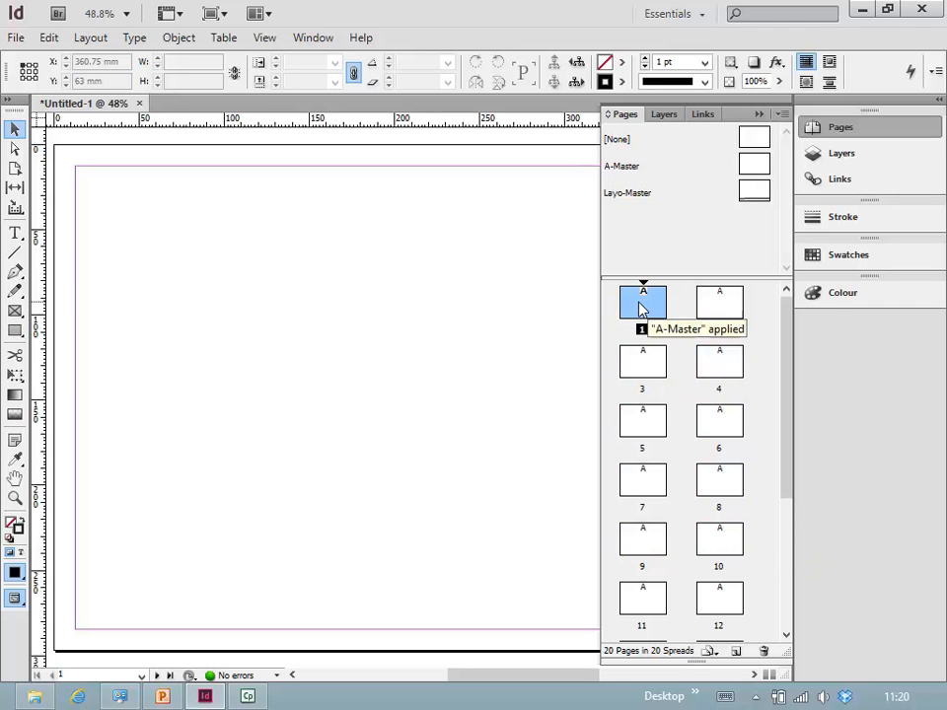
{"action": "left_click", "coordinate": [730, 558], "text": "shift"}
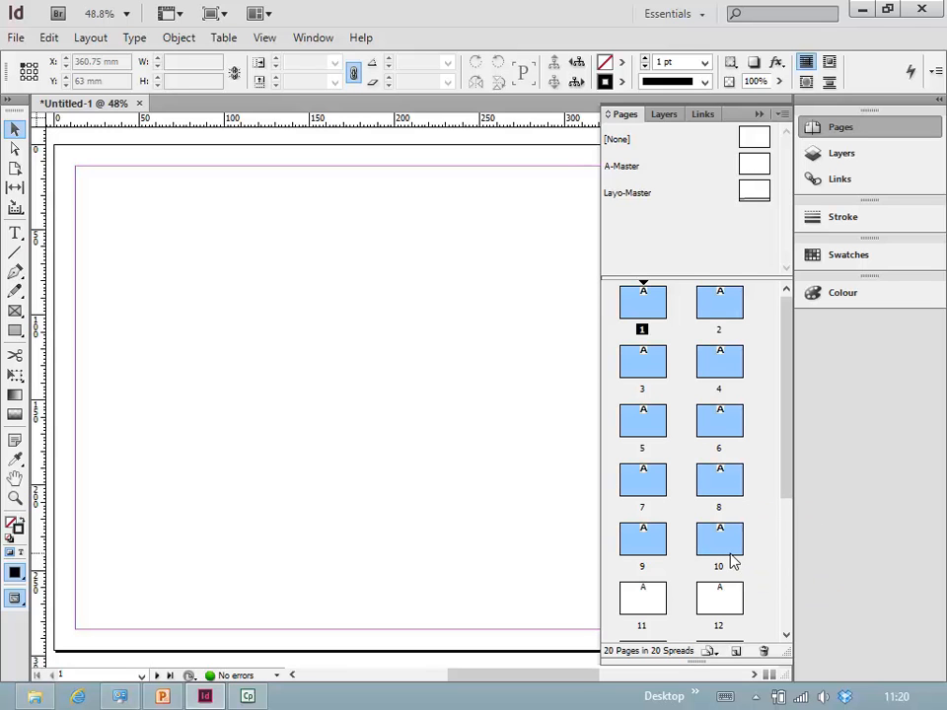
{"action": "left_click", "coordinate": [781, 116]}
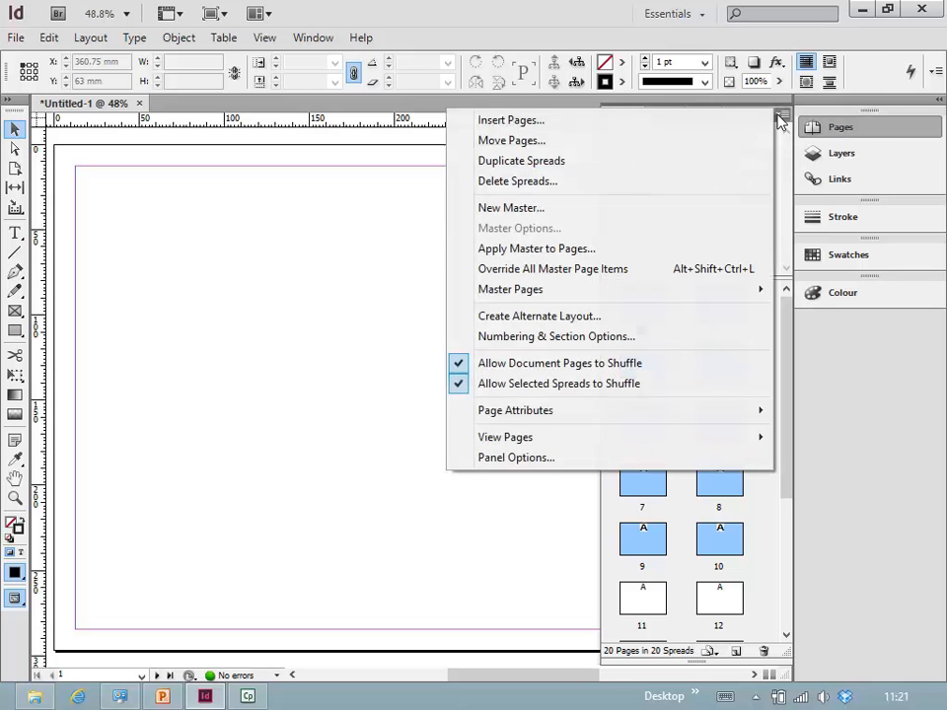
{"action": "left_click", "coordinate": [585, 253]}
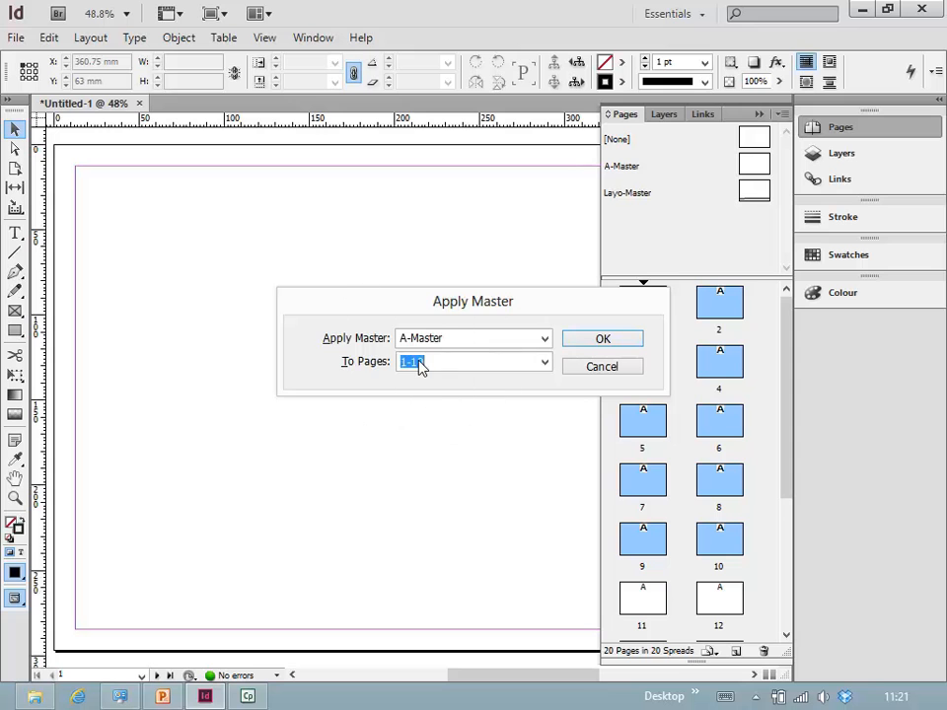
{"action": "left_click", "coordinate": [545, 340]}
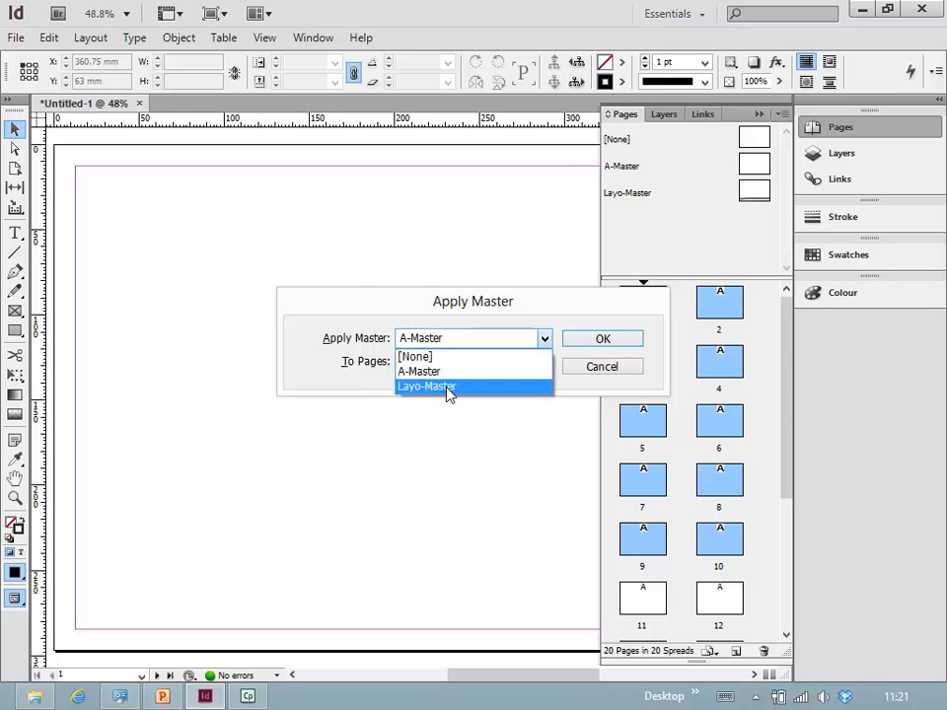
{"action": "left_click", "coordinate": [449, 392]}
{"action": "left_click", "coordinate": [547, 365]}
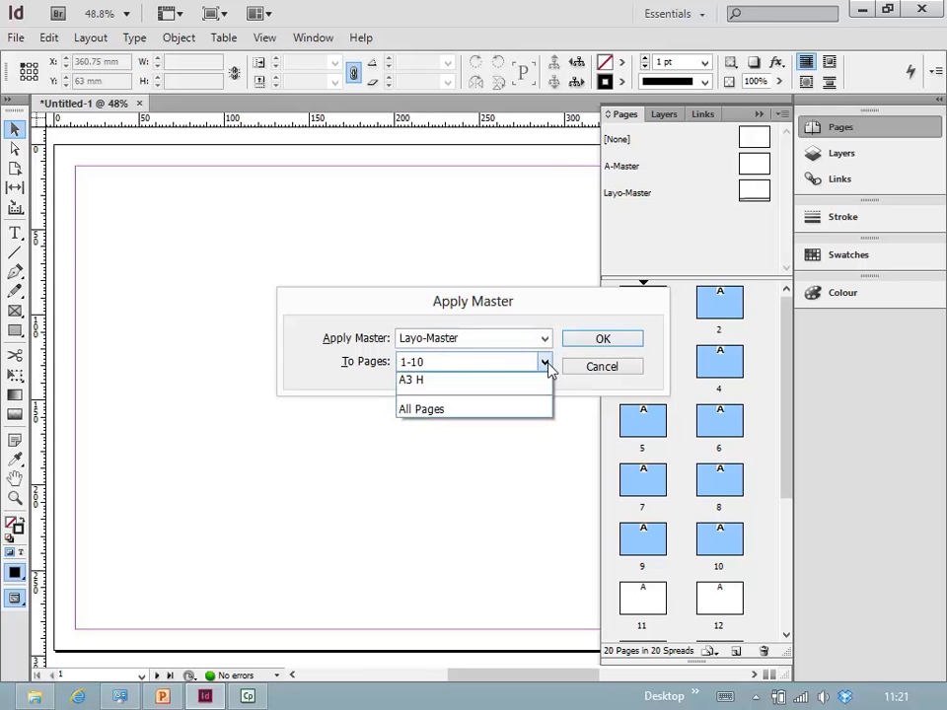
{"action": "left_click", "coordinate": [440, 366]}
{"action": "left_click", "coordinate": [440, 366]}
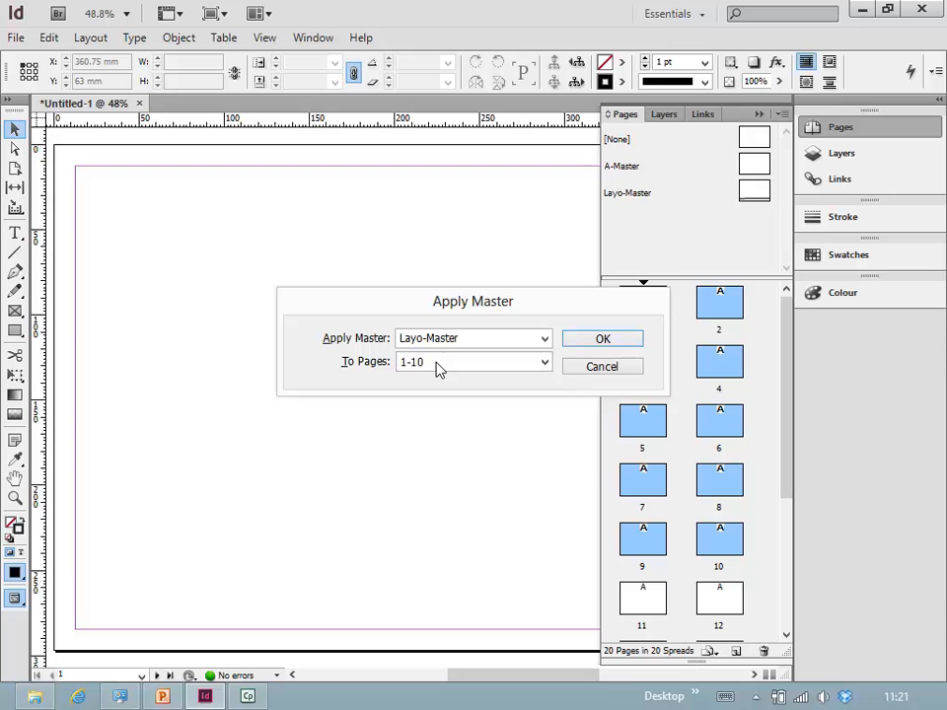
{"action": "left_click", "coordinate": [577, 338]}
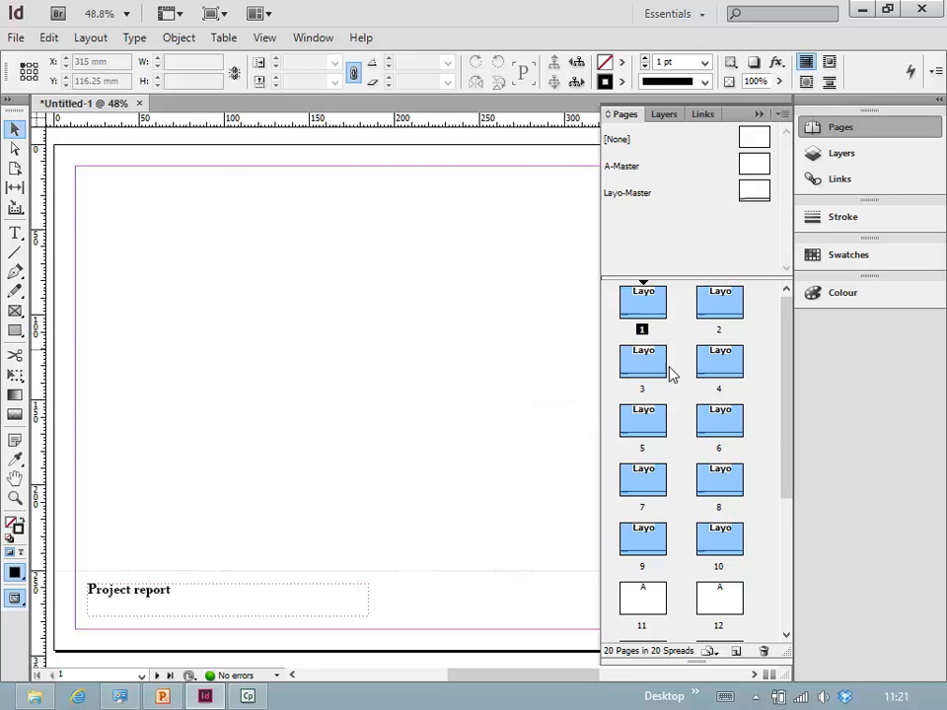
{"action": "left_click", "coordinate": [684, 247]}
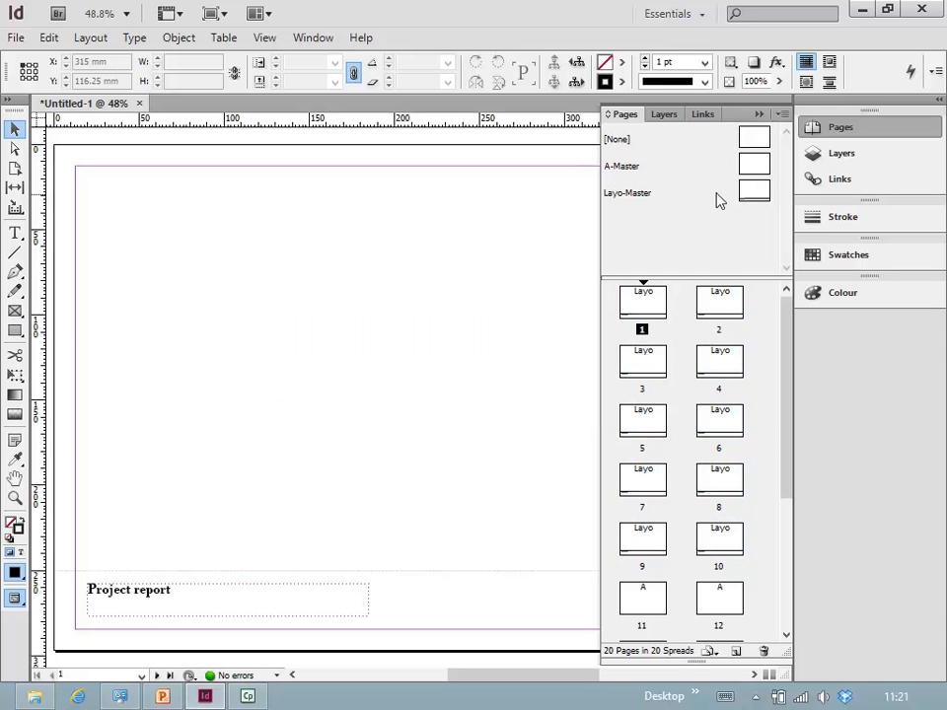
{"action": "left_click", "coordinate": [646, 301]}
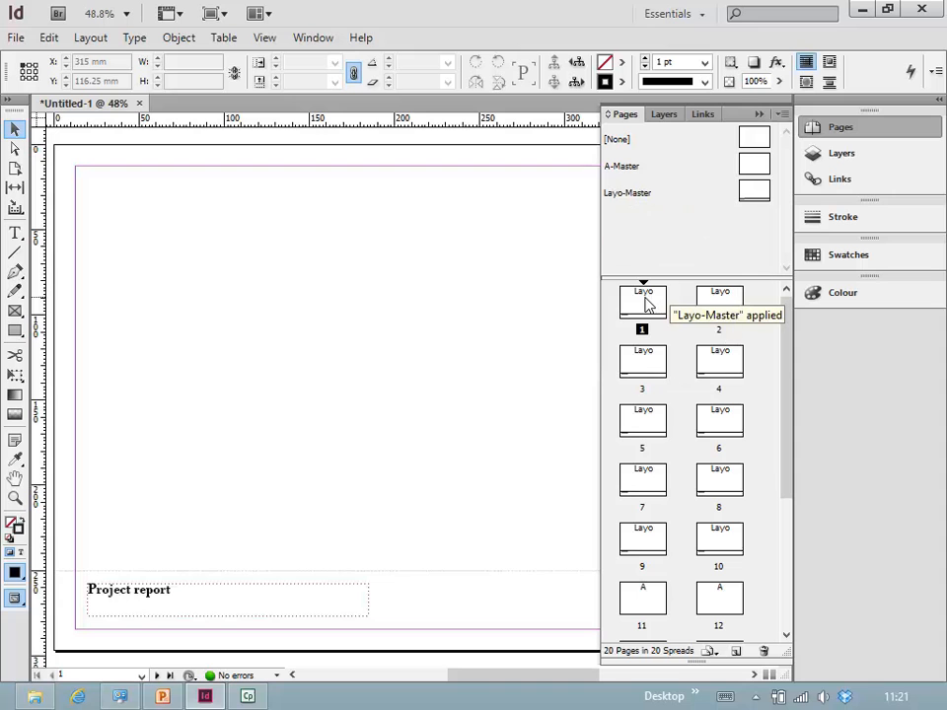
{"action": "left_click", "coordinate": [644, 300]}
{"action": "left_click", "coordinate": [644, 301]}
{"action": "left_click", "coordinate": [644, 302]}
{"action": "left_click", "coordinate": [643, 301]}
{"action": "left_click", "coordinate": [643, 301]}
{"action": "left_click", "coordinate": [644, 302]}
{"action": "left_click", "coordinate": [644, 302]}
{"action": "left_click", "coordinate": [644, 301]}
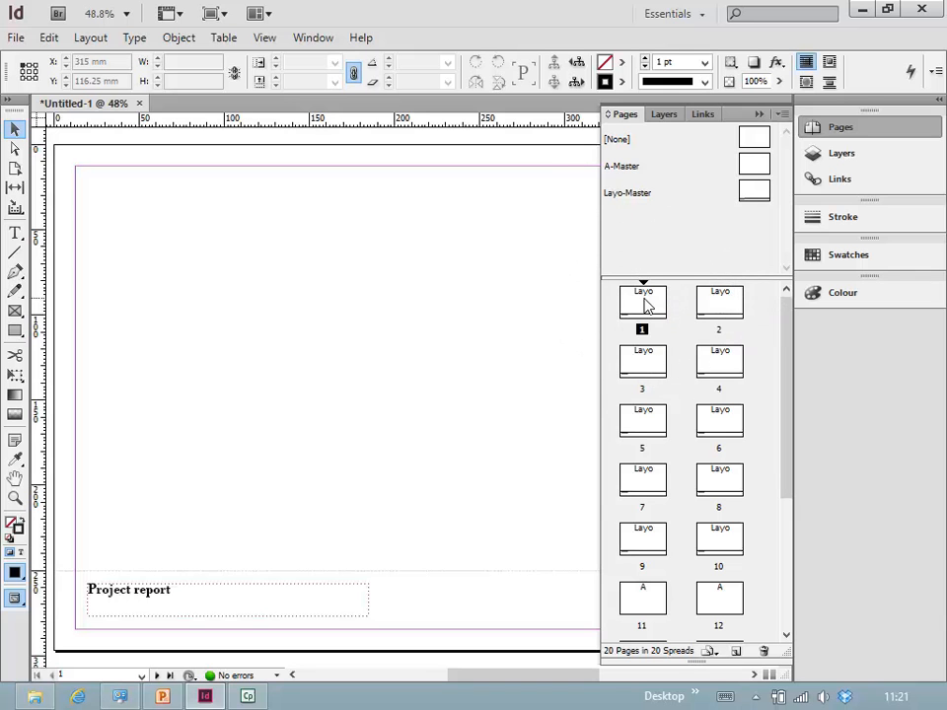
- Go to page 3 and check the full page for the Layo-Master line and title
{"action": "left_click", "coordinate": [650, 368]}
{"action": "double_click", "coordinate": [649, 367]}
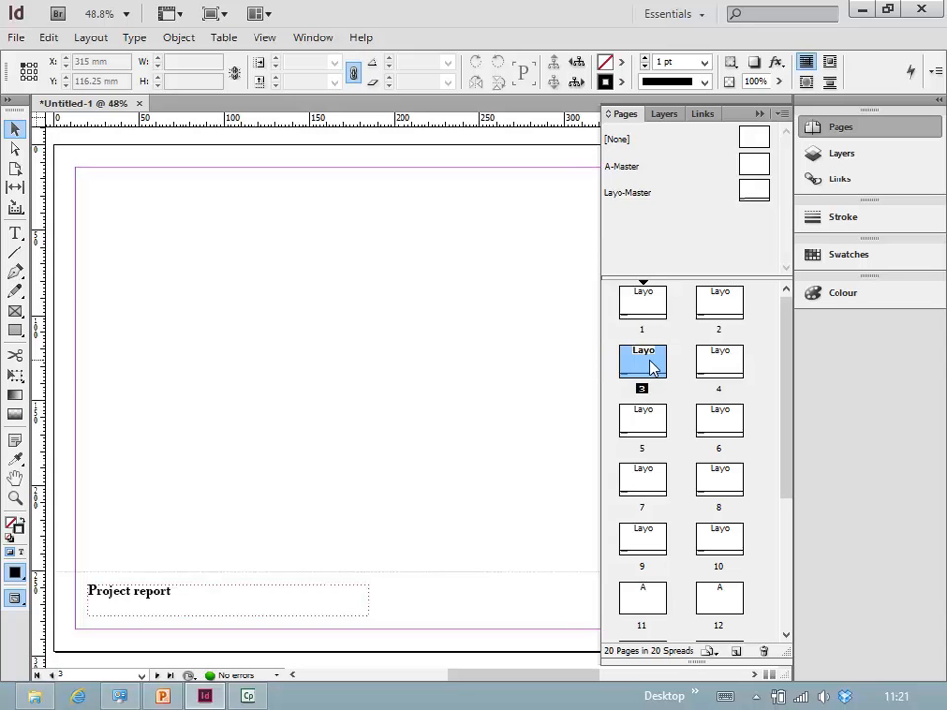
{"action": "left_click", "coordinate": [760, 115]}
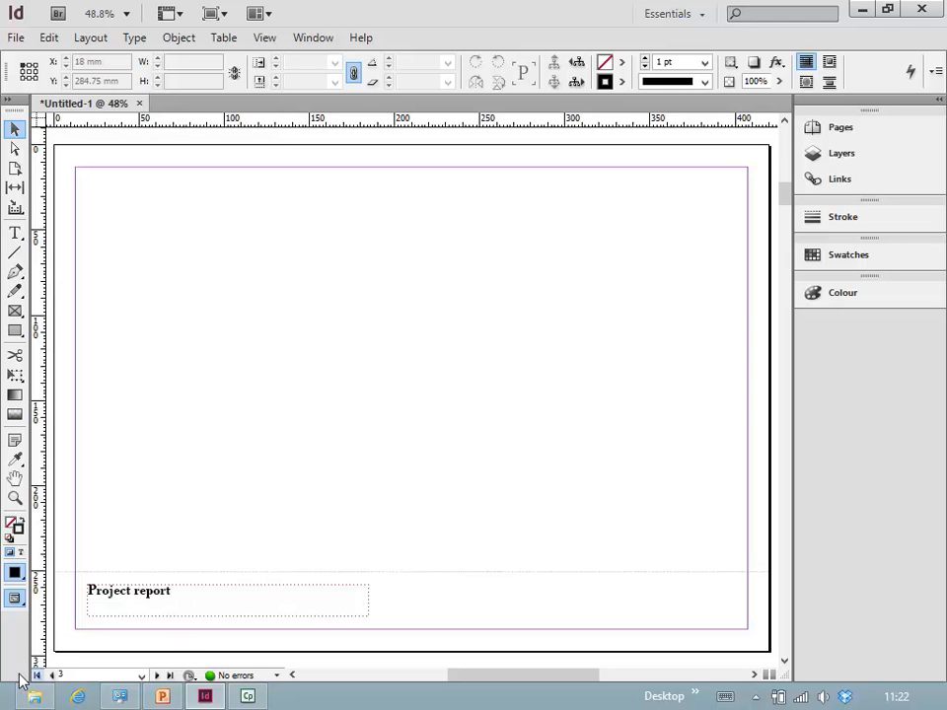
- Jump to page 10, advance to page 11, and page back to page 5, checking each for the Layo-Master line and title
{"action": "left_click", "coordinate": [141, 675]}
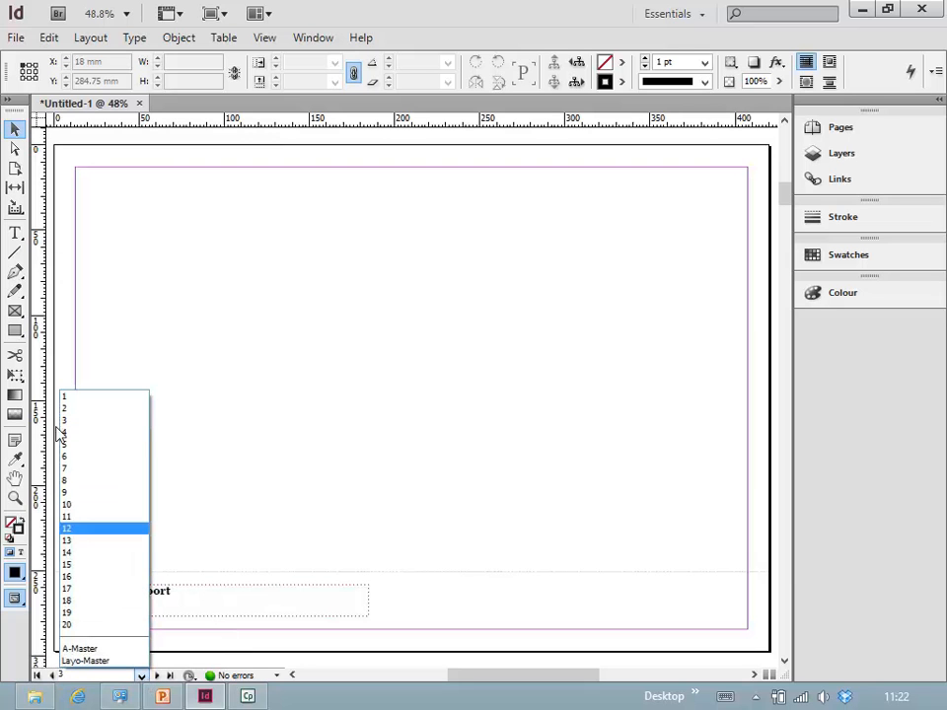
{"action": "left_click", "coordinate": [68, 504]}
{"action": "left_click", "coordinate": [163, 675]}
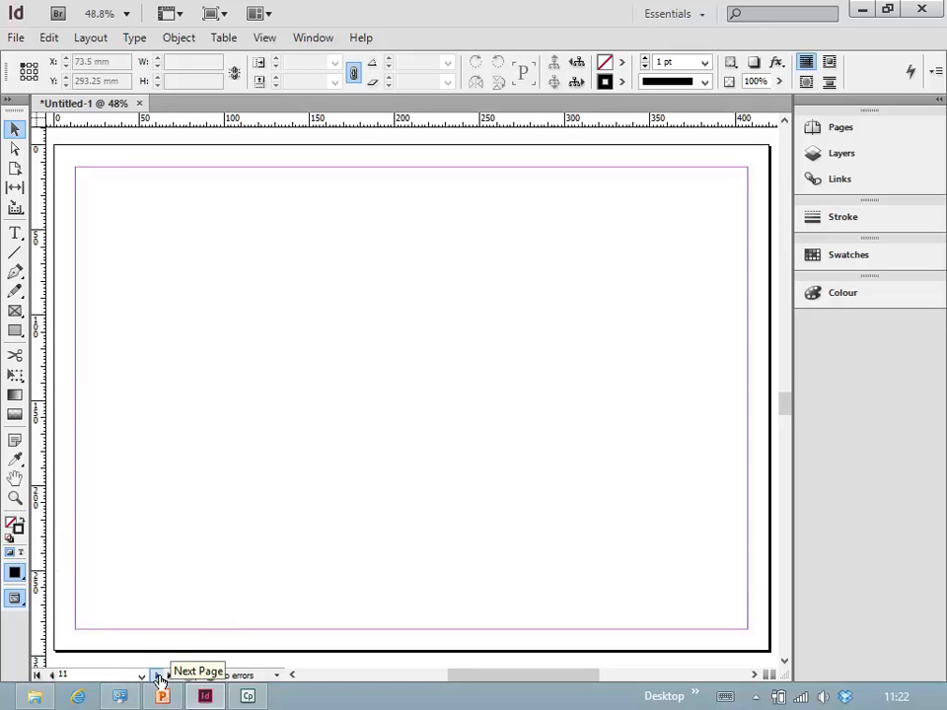
{"action": "left_click", "coordinate": [52, 675]}
{"action": "left_click", "coordinate": [53, 675]}
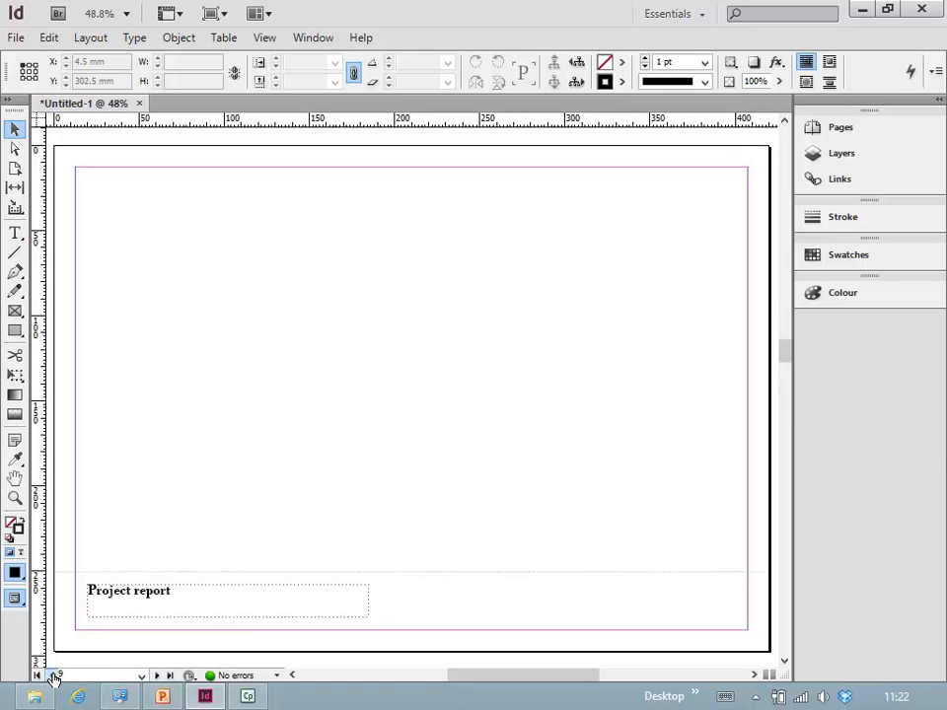
{"action": "left_click", "coordinate": [52, 676]}
{"action": "left_click", "coordinate": [52, 675]}
{"action": "left_click", "coordinate": [53, 675]}
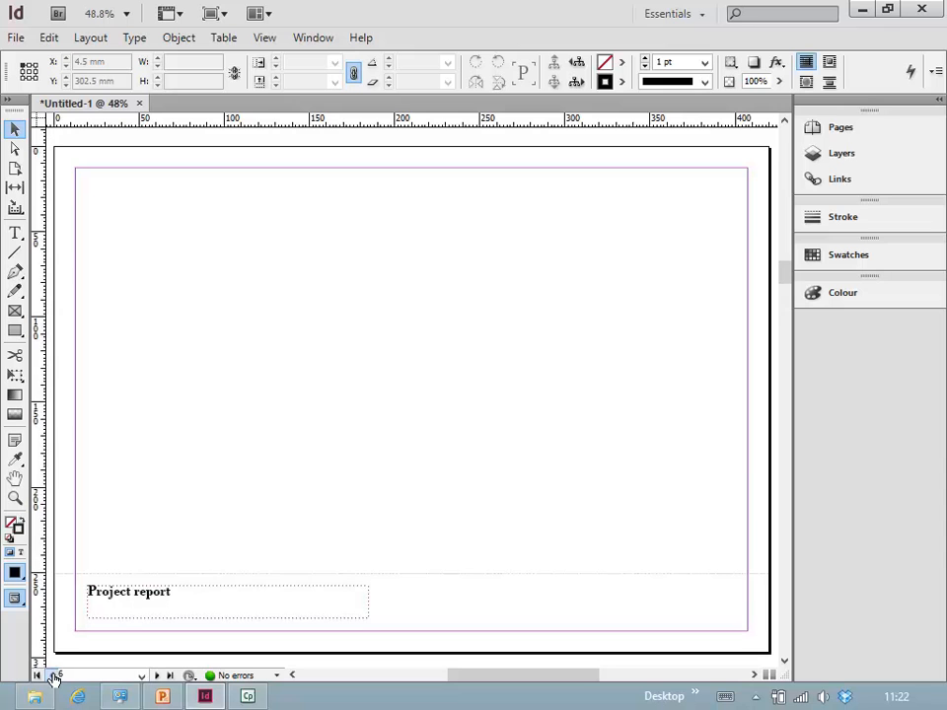
{"action": "left_click", "coordinate": [53, 676]}
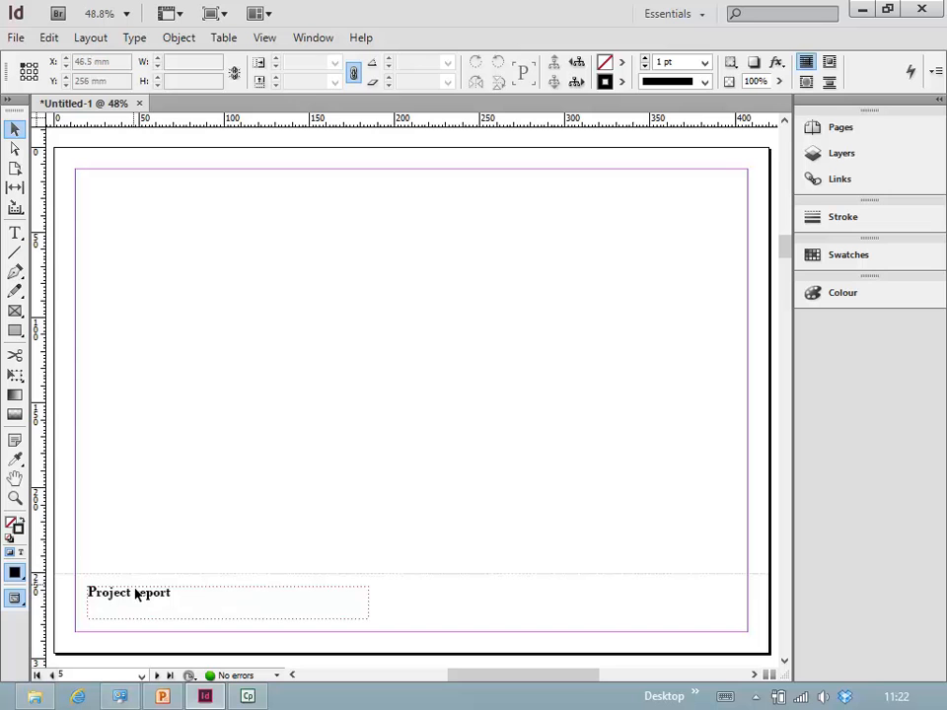
- Zoom in on the "Project report" title on page 5 and open Layo-Master for editing
{"action": "key", "text": "z"}
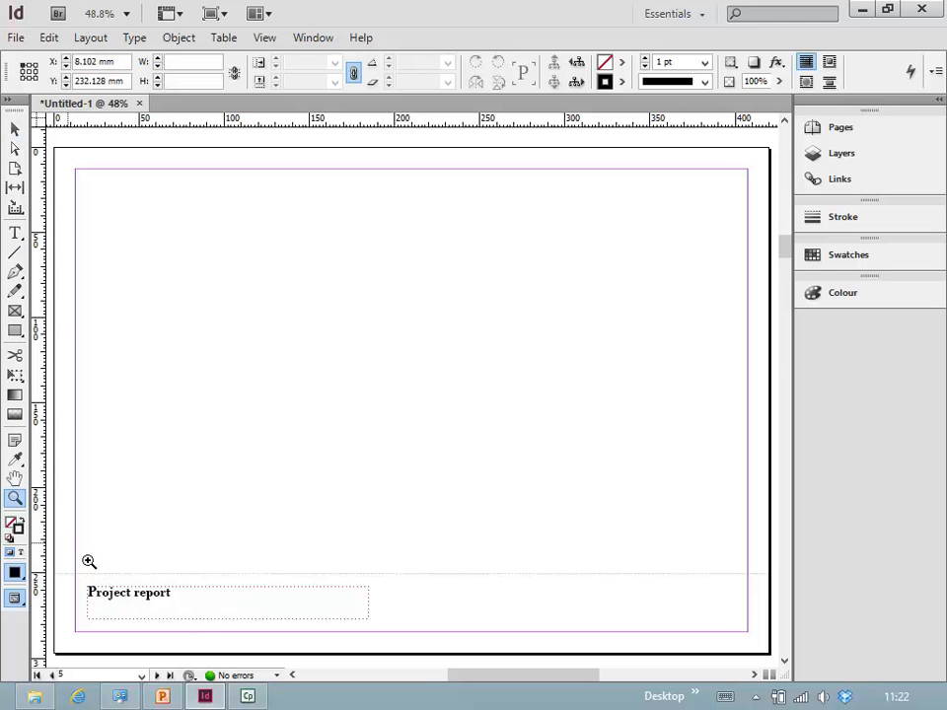
{"action": "left_click_drag", "start_coordinate": [70, 538], "coordinate": [201, 645]}
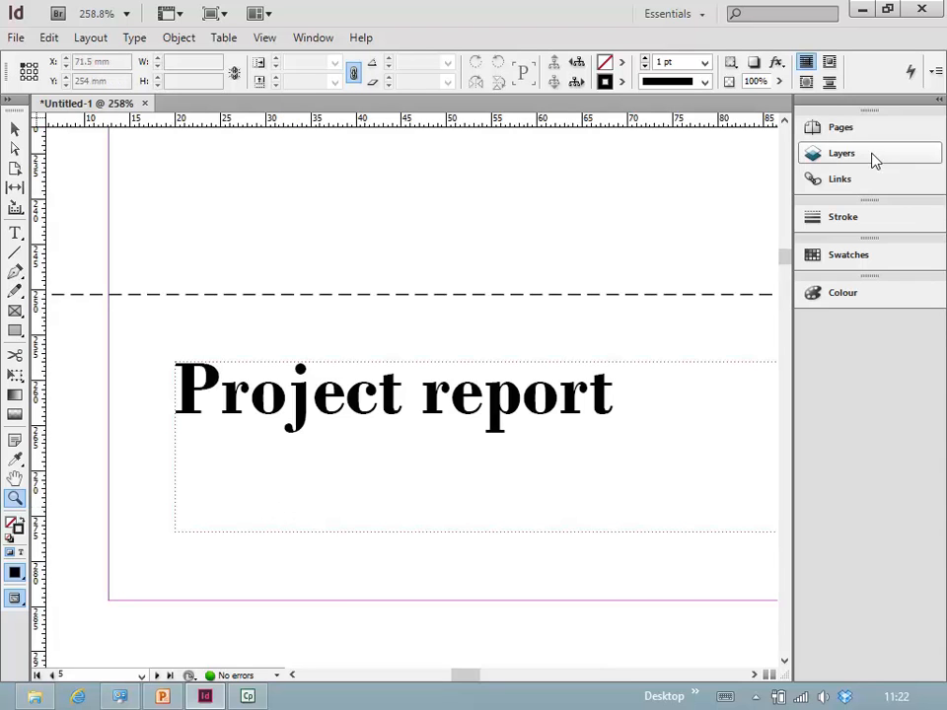
{"action": "left_click", "coordinate": [826, 127]}
{"action": "double_click", "coordinate": [752, 191]}
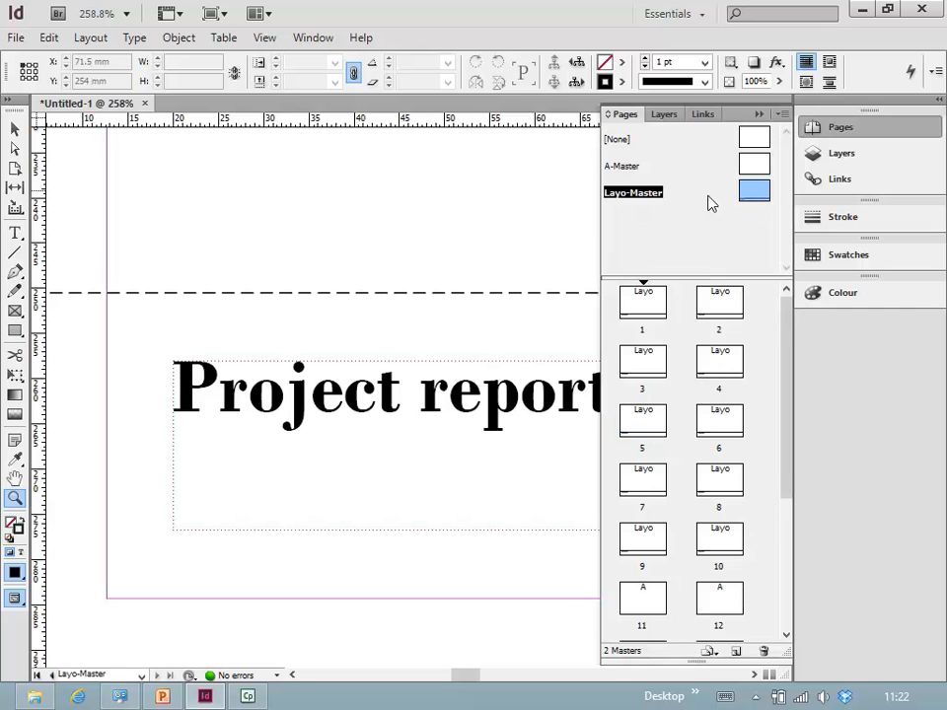
{"action": "left_click", "coordinate": [759, 116]}
- Change the font of the "Project report" title on Layo-Master to Birch Std
{"action": "left_click", "coordinate": [15, 128]}
{"action": "left_click", "coordinate": [364, 414]}
{"action": "double_click", "coordinate": [364, 405]}
{"action": "left_click_drag", "start_coordinate": [615, 401], "coordinate": [169, 394]}
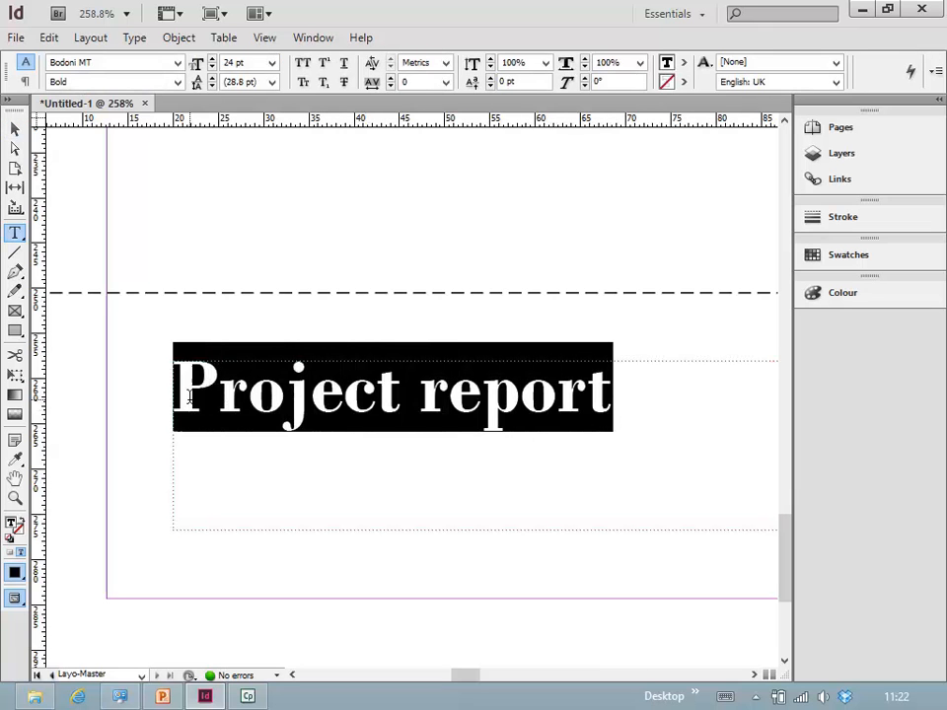
{"action": "left_click", "coordinate": [177, 62]}
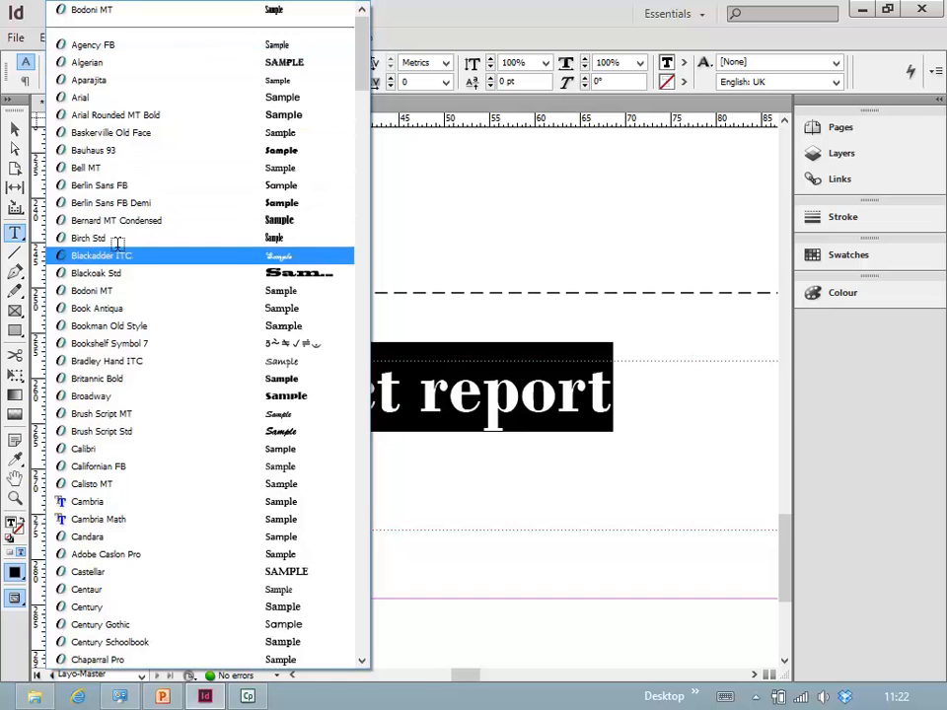
{"action": "left_click", "coordinate": [188, 289]}
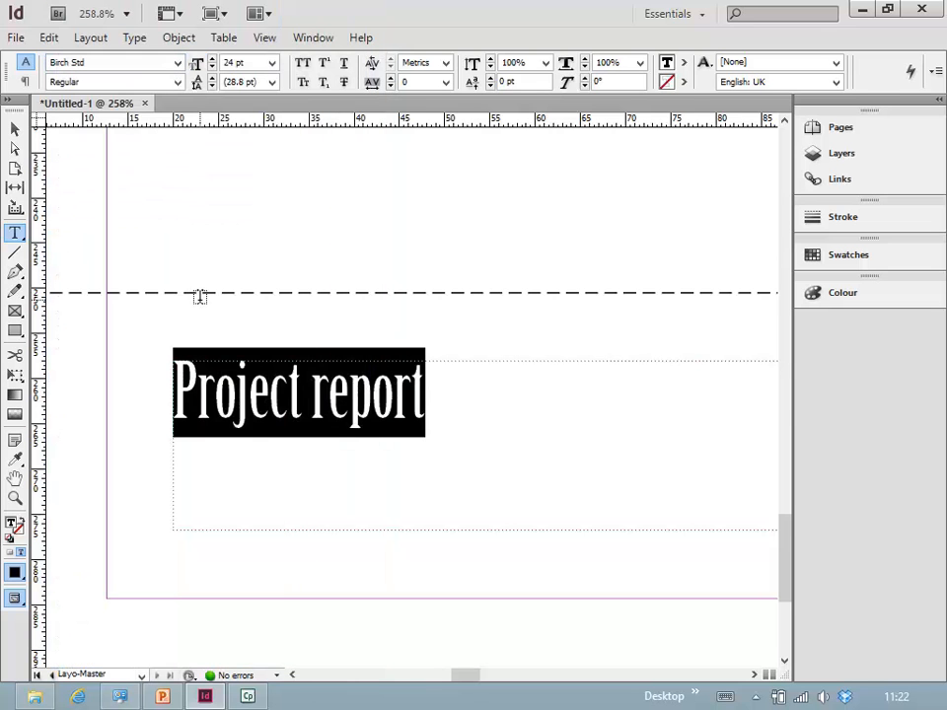
{"action": "left_click", "coordinate": [11, 129]}
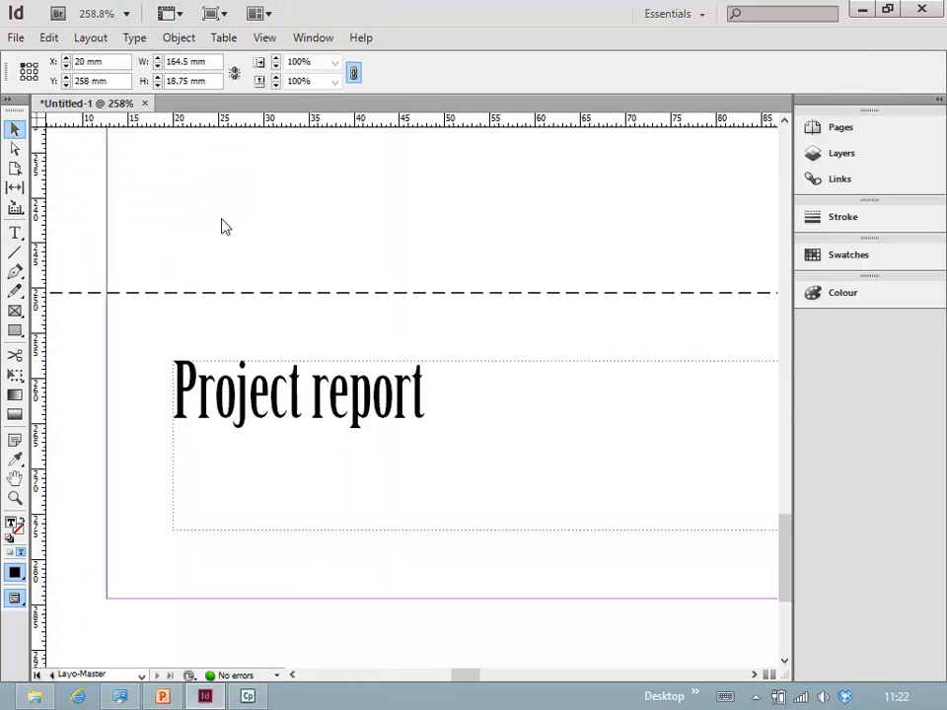
{"action": "left_click", "coordinate": [237, 222]}
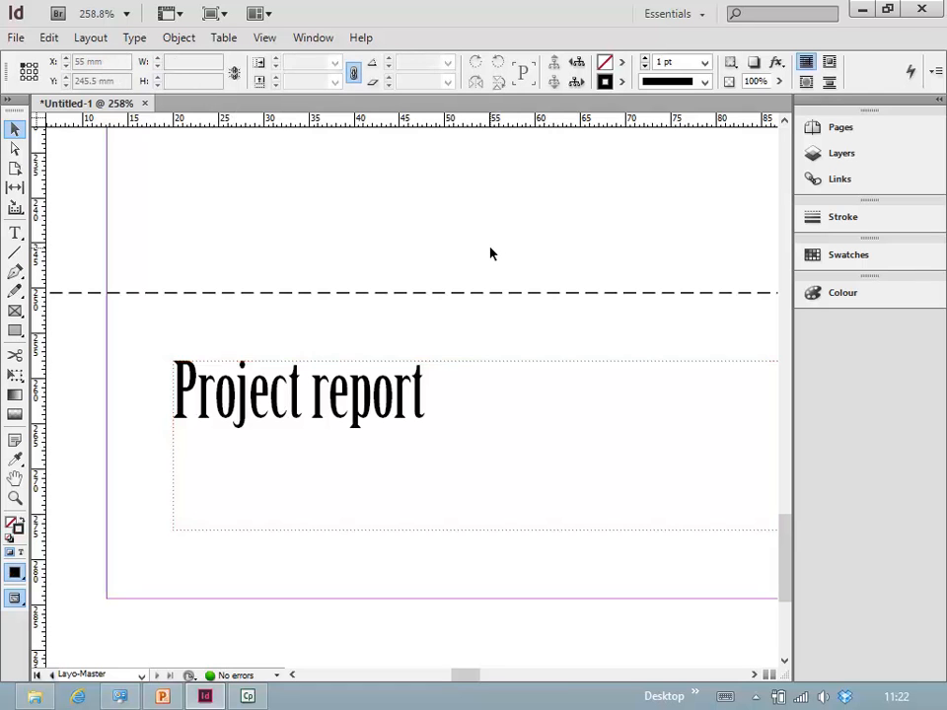
- Return to the full-page view and go to page 4 to check the title's font there
{"action": "key", "text": "ctrl+0"}
{"action": "left_click", "coordinate": [836, 133]}
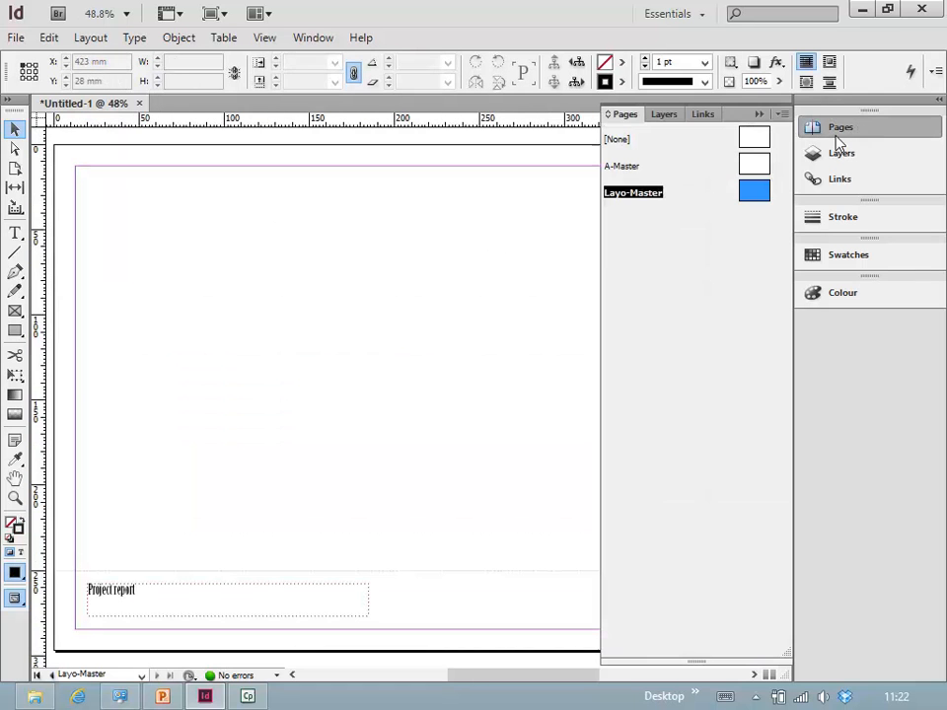
{"action": "double_click", "coordinate": [716, 365]}
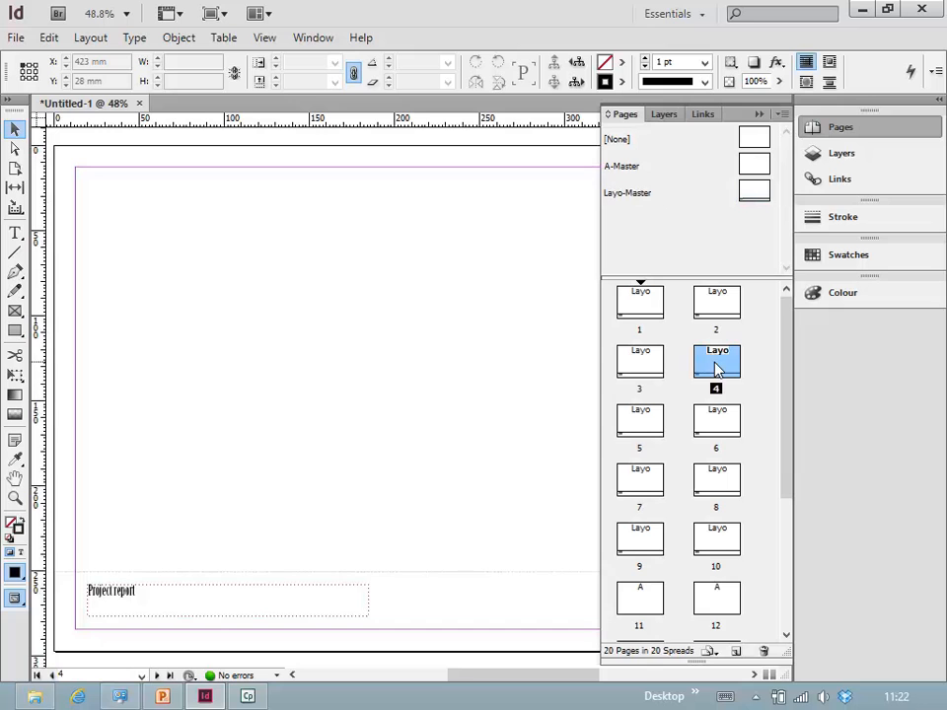
{"action": "left_click", "coordinate": [758, 113]}
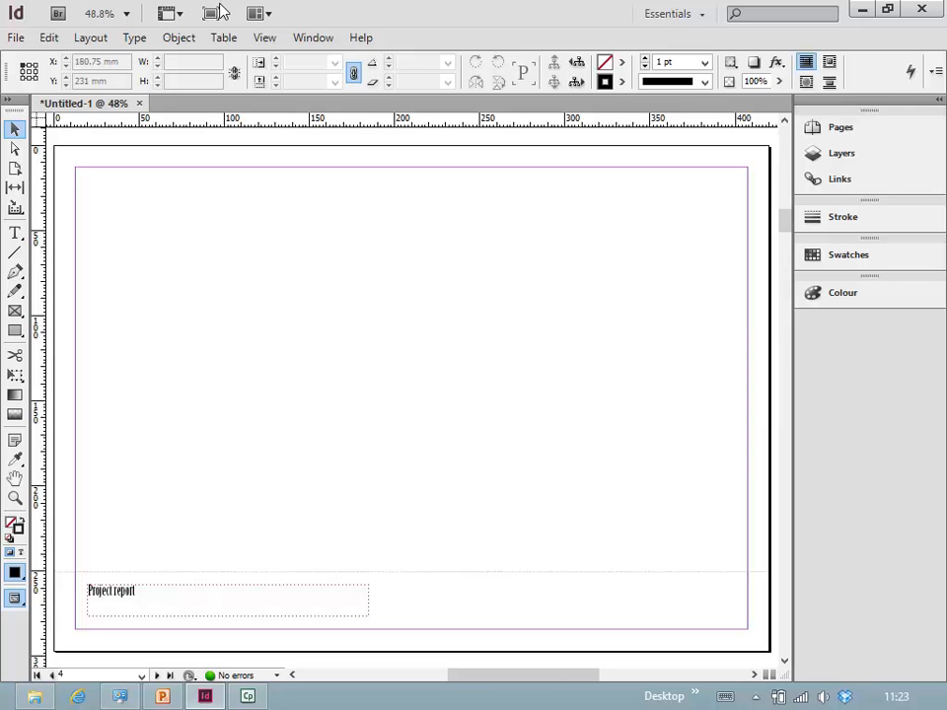
- Save the document to the Desktop as "Test 1" in InDesign CS6 document format
{"action": "left_click", "coordinate": [17, 37]}
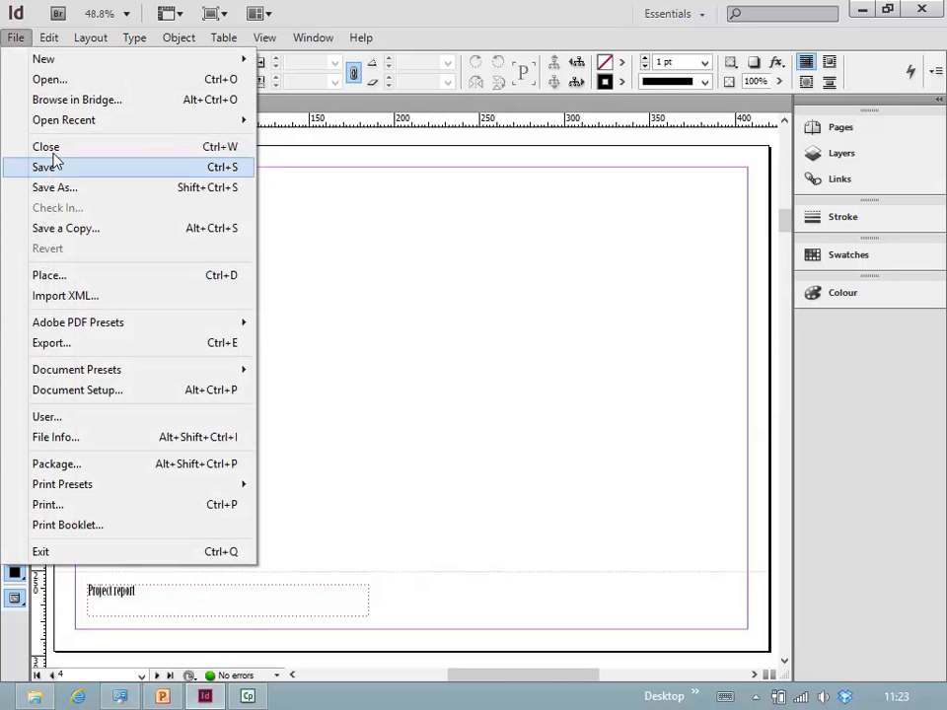
{"action": "left_click", "coordinate": [56, 164]}
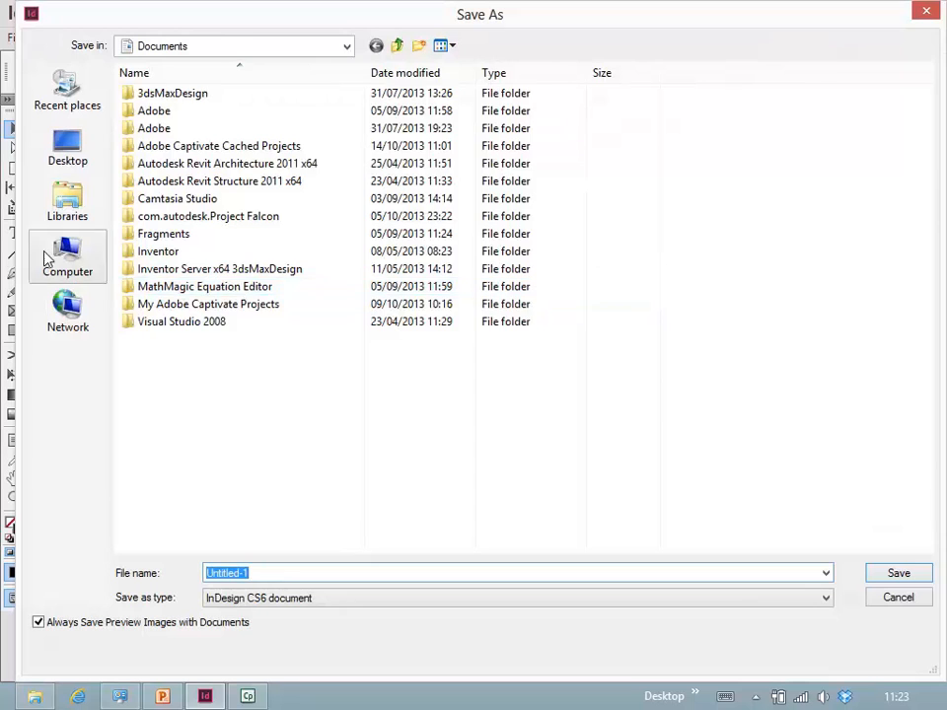
{"action": "left_click", "coordinate": [68, 156]}
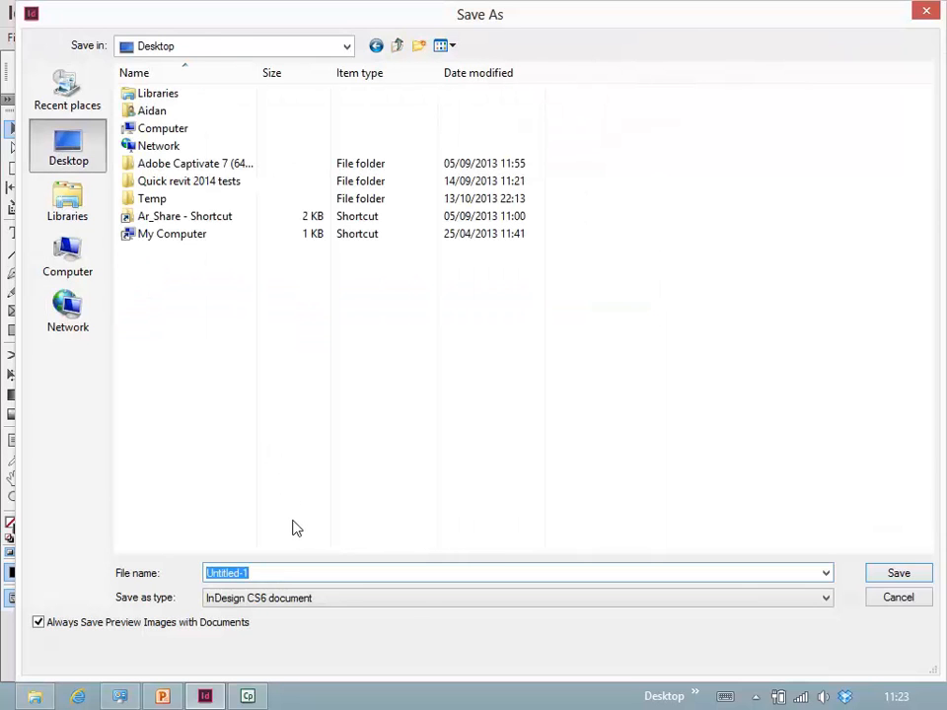
{"action": "type", "text": "Test 1"}
{"action": "key", "text": "Return"}
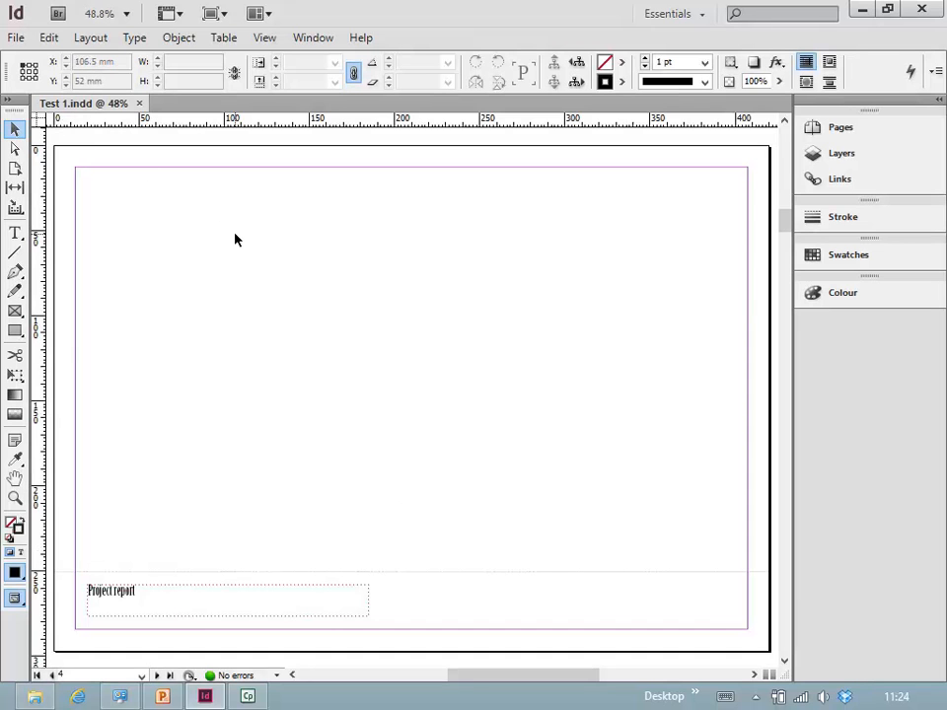
- Insert 2 pages at the start of the document based on A-Master
{"action": "left_click", "coordinate": [836, 129]}
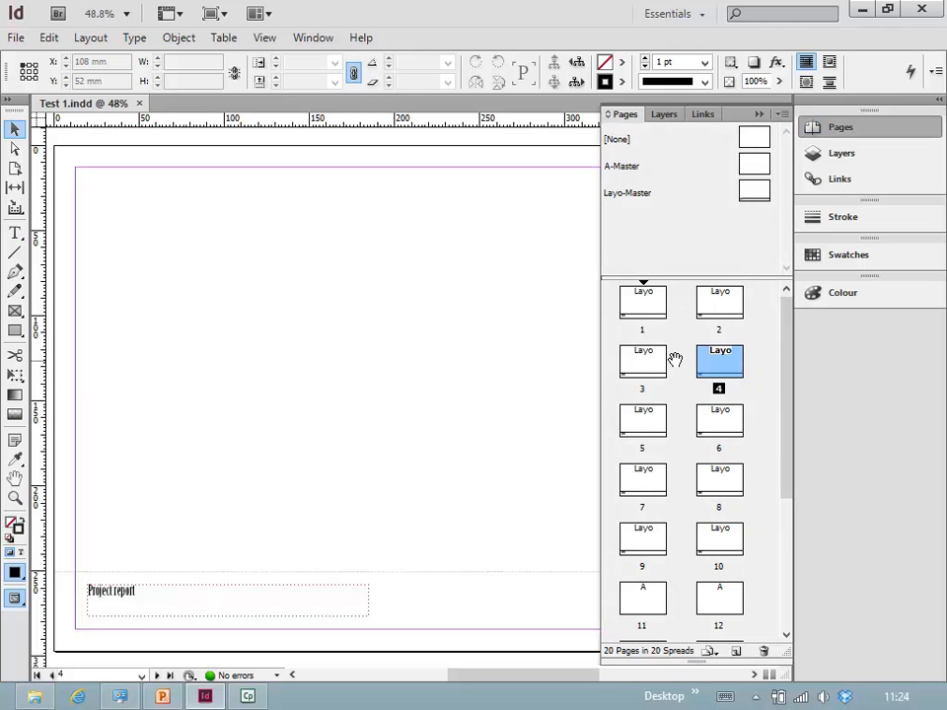
{"action": "left_click", "coordinate": [657, 310]}
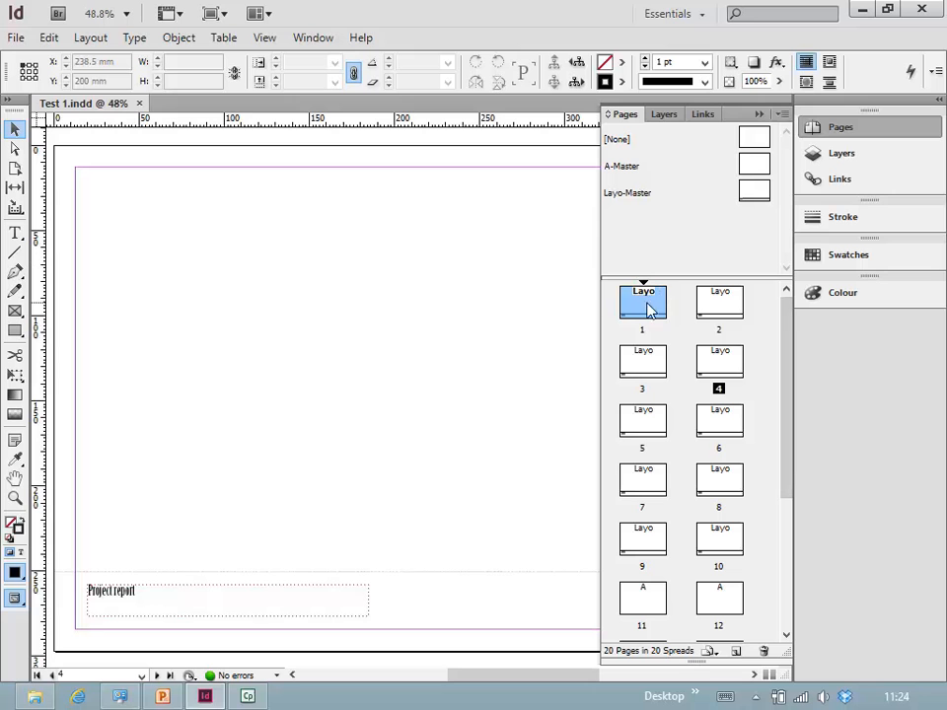
{"action": "left_click", "coordinate": [784, 116]}
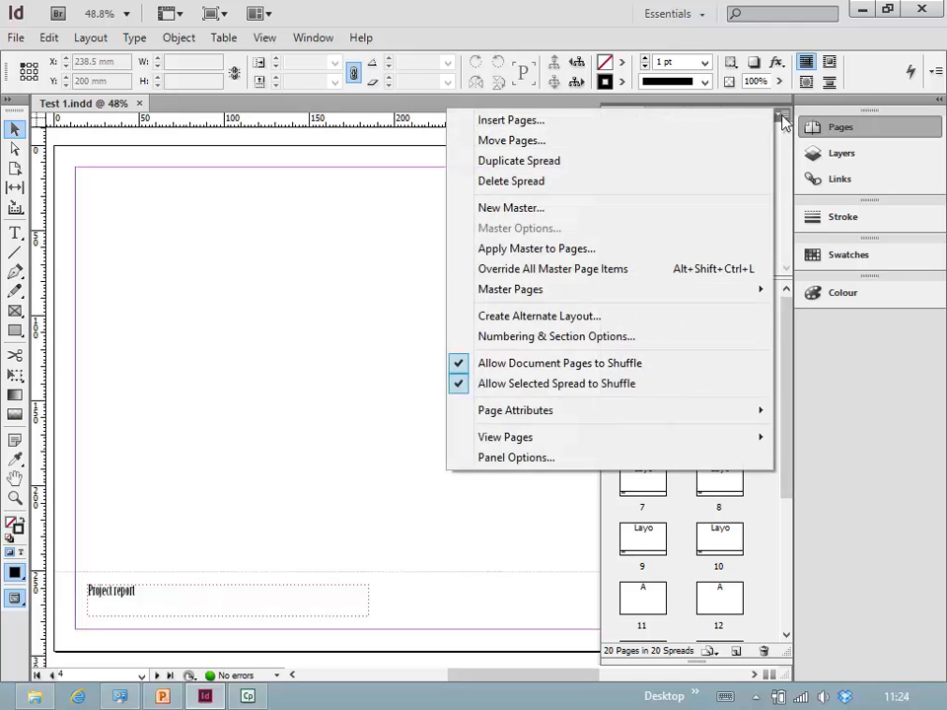
{"action": "left_click", "coordinate": [538, 123]}
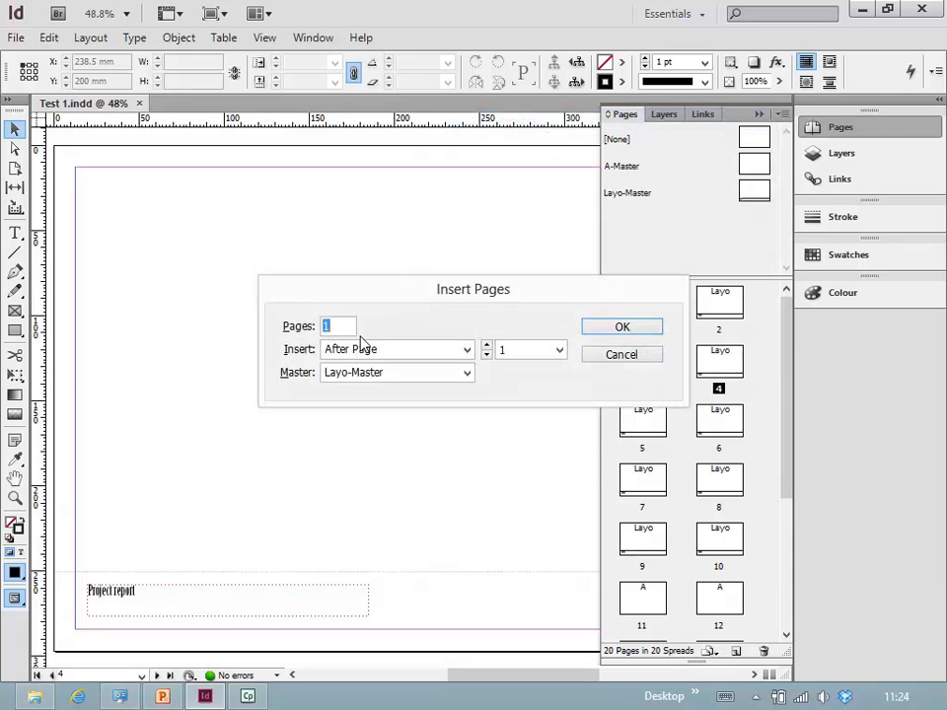
{"action": "left_click", "coordinate": [339, 327]}
{"action": "type", "text": "2"}
{"action": "left_click", "coordinate": [466, 351]}
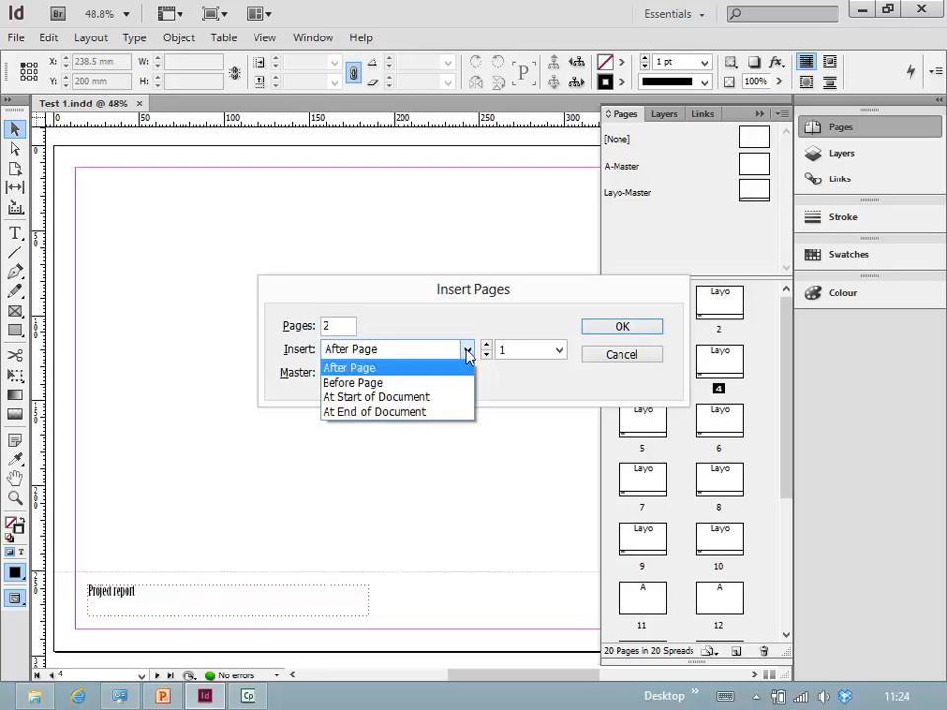
{"action": "left_click", "coordinate": [386, 397]}
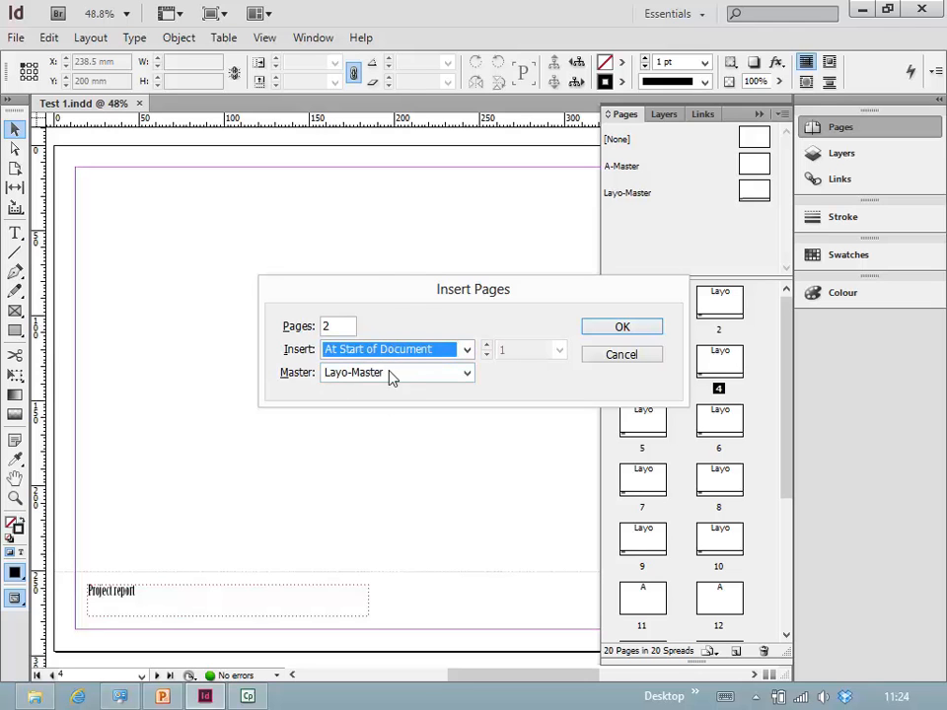
{"action": "left_click", "coordinate": [391, 375]}
{"action": "left_click", "coordinate": [390, 410]}
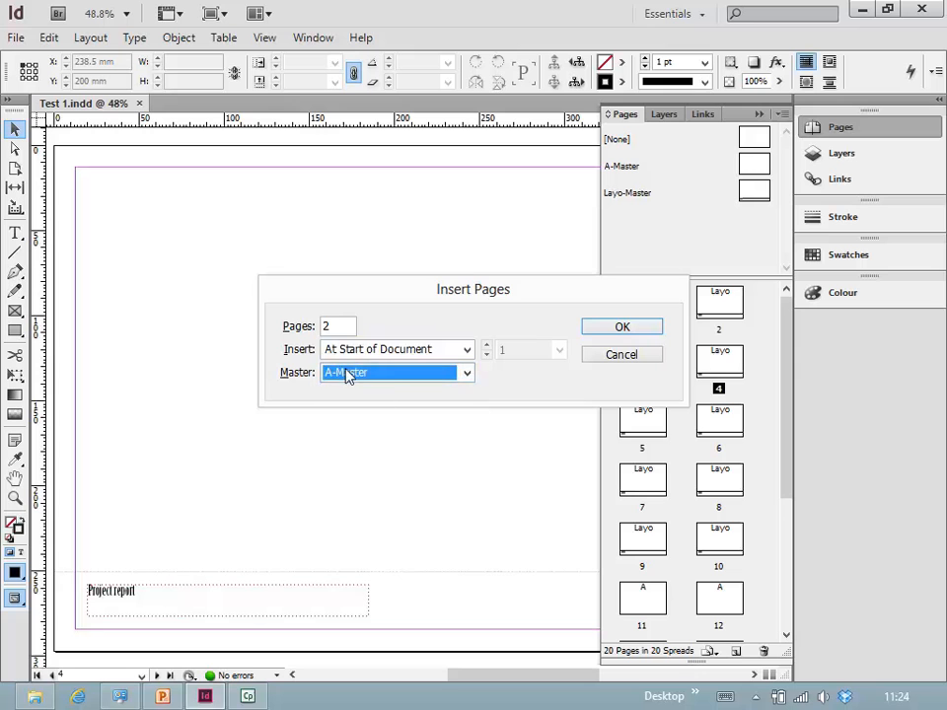
{"action": "left_click", "coordinate": [636, 328]}
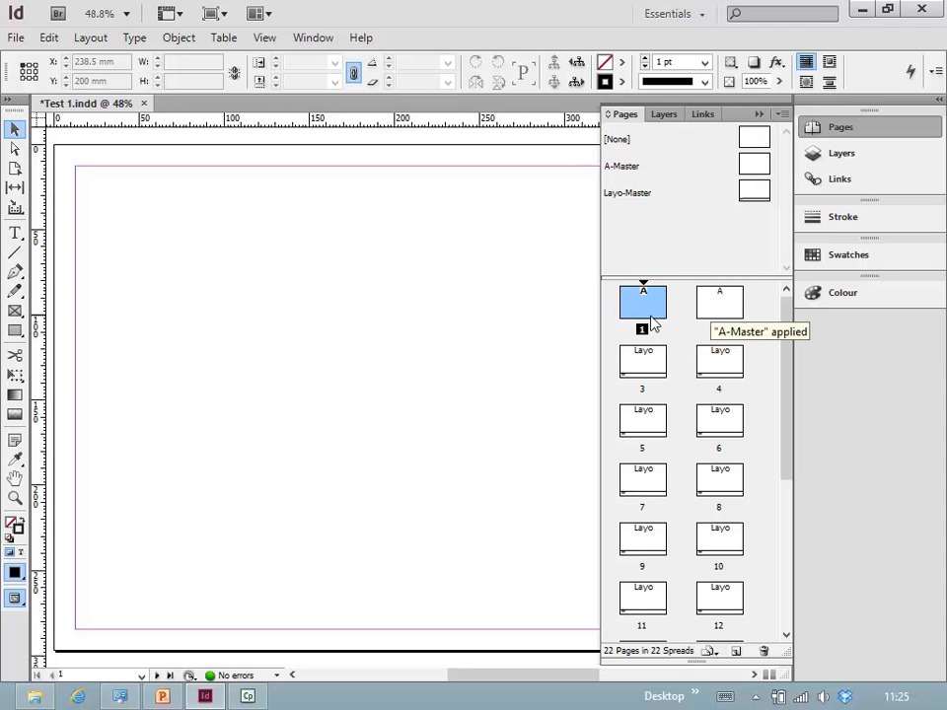
- Open A-Master for editing and draw a rectangle about 94.5 mm wide and 198 mm high in the left half of the page
{"action": "left_click", "coordinate": [667, 245]}
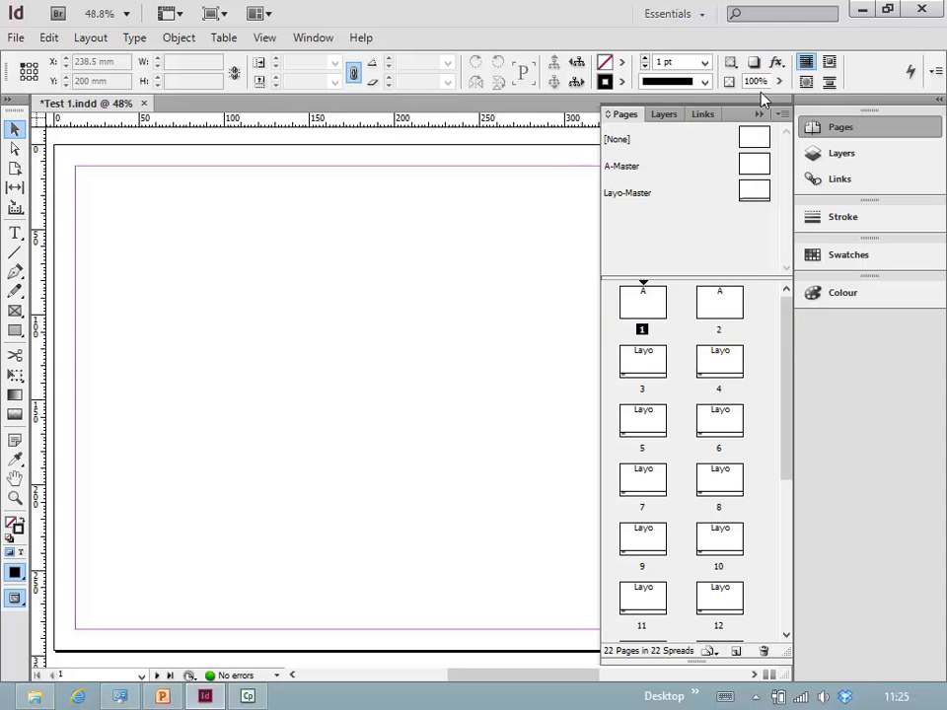
{"action": "left_click", "coordinate": [760, 166]}
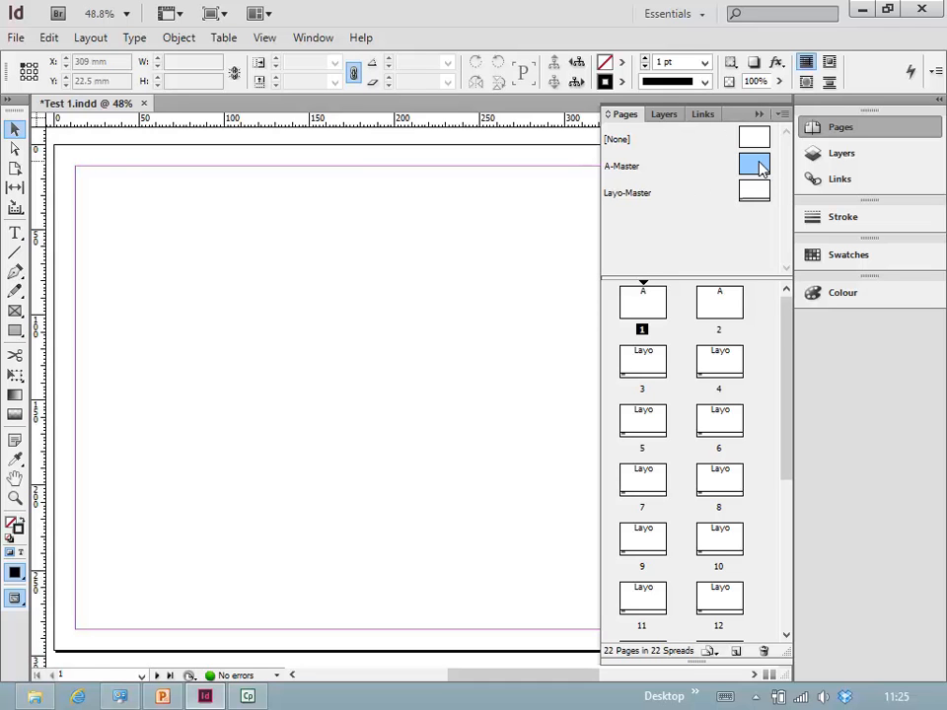
{"action": "double_click", "coordinate": [761, 166]}
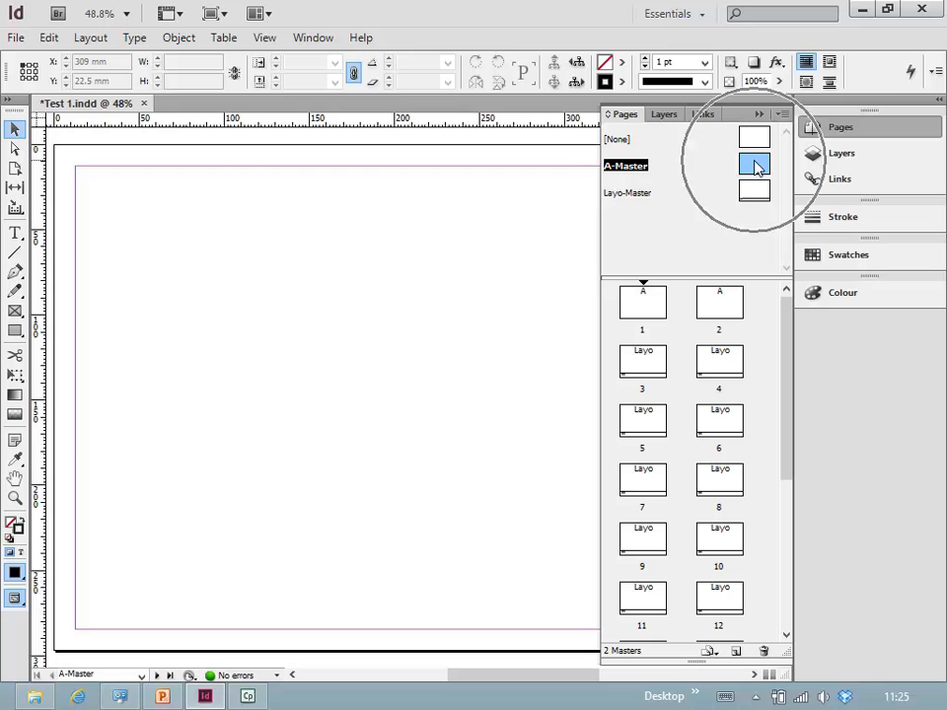
{"action": "left_click", "coordinate": [757, 114]}
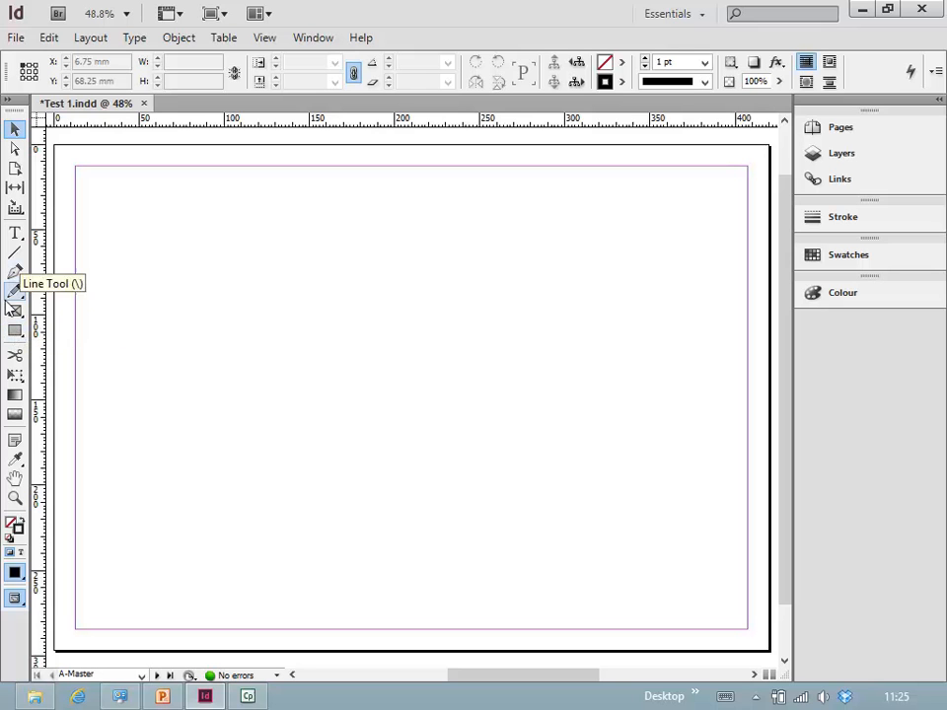
{"action": "left_click", "coordinate": [15, 331]}
{"action": "mouse_move", "coordinate": [140, 211]}
{"action": "left_mouse_down"}
{"action": "mouse_move", "coordinate": [211, 427]}
{"action": "mouse_move", "coordinate": [302, 549]}
{"action": "left_mouse_up"}
{"action": "key", "text": "v"}
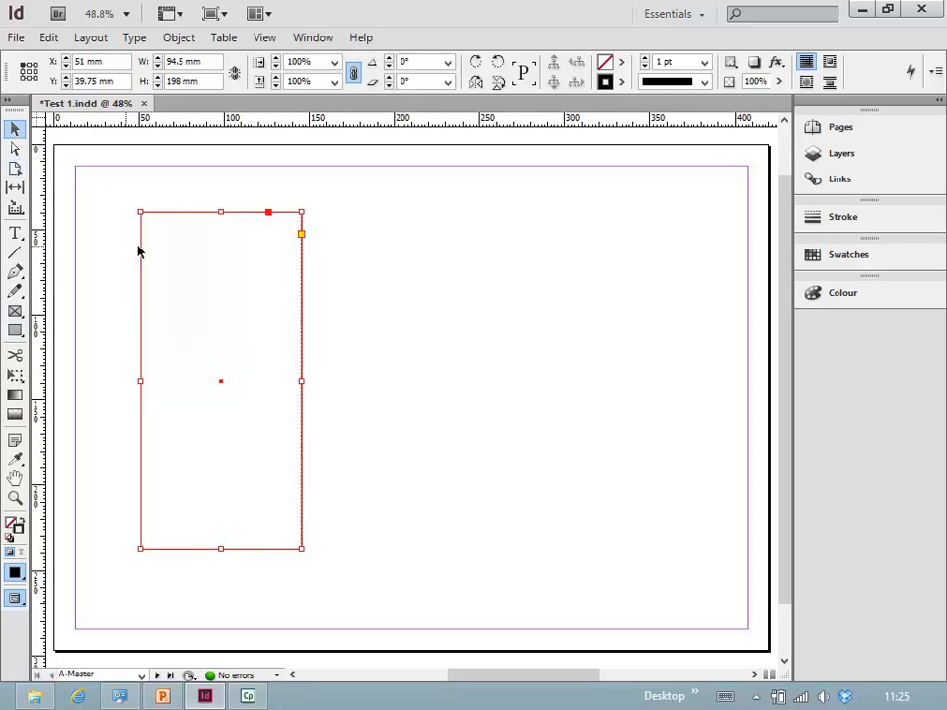
- Set the stroke weight of the A-Master rectangle to 5 pt and deselect it
{"action": "left_click", "coordinate": [844, 220]}
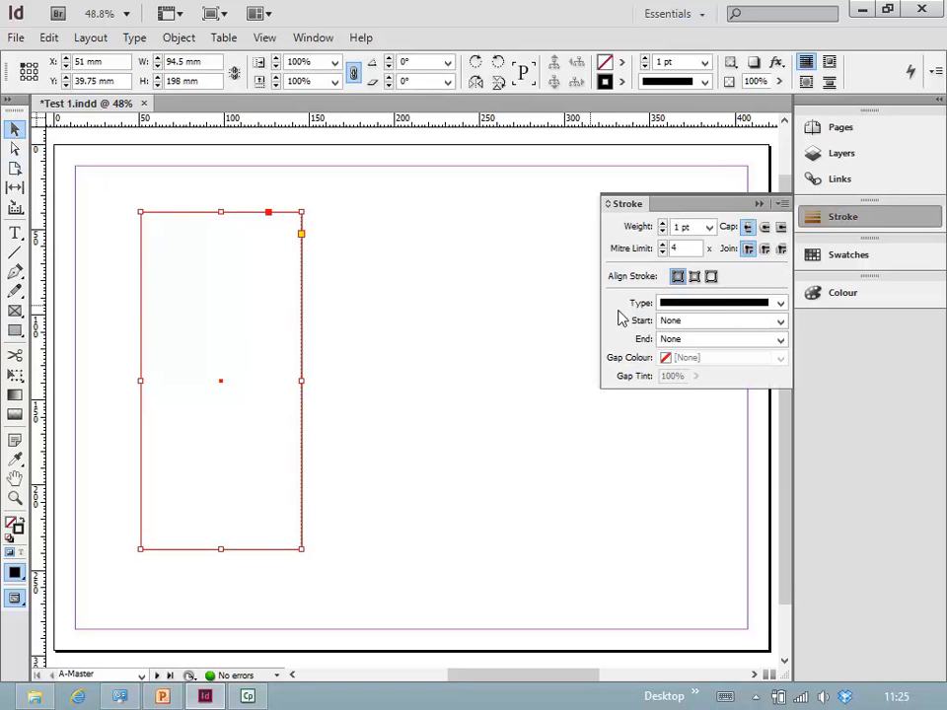
{"action": "left_click", "coordinate": [709, 228]}
{"action": "left_click", "coordinate": [680, 338]}
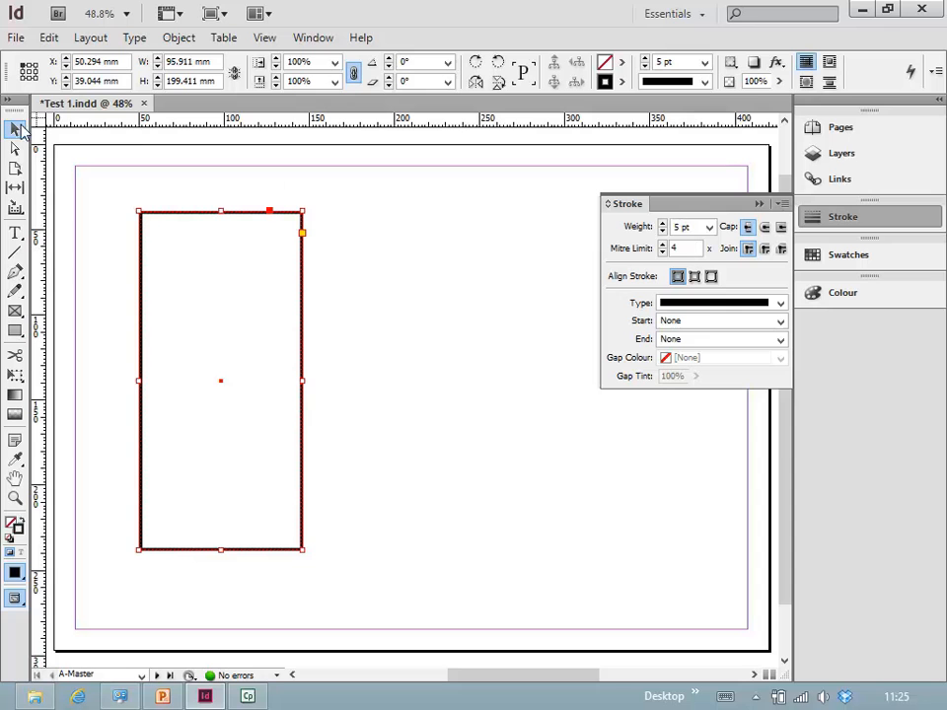
{"action": "left_click", "coordinate": [151, 187]}
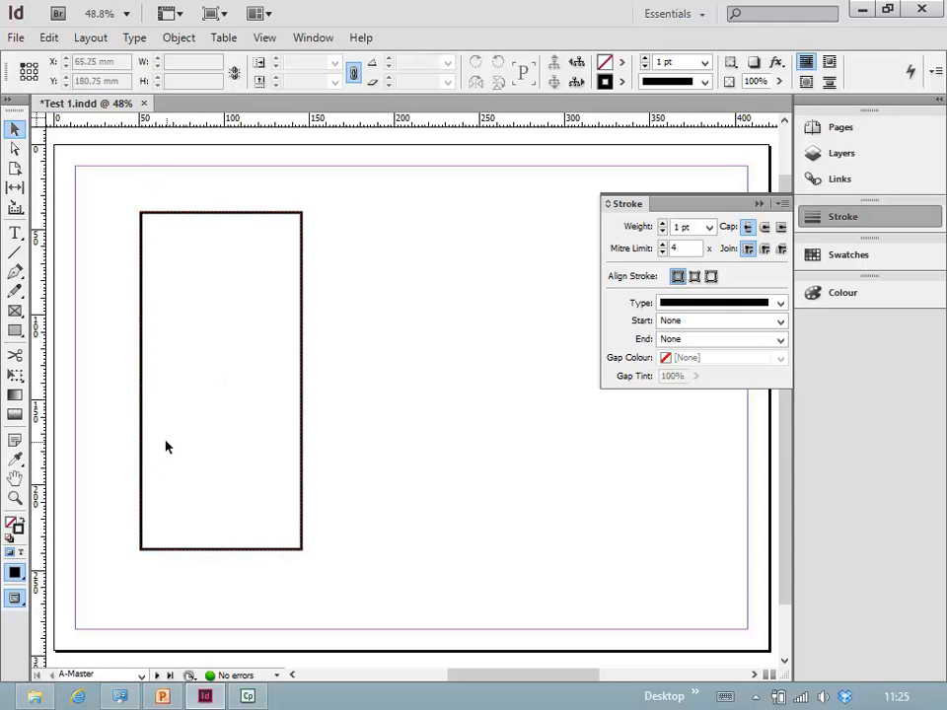
{"action": "left_click", "coordinate": [759, 203]}
- Change the rectangle's stroke colour to red with RGB values 199, 31, 32
{"action": "left_click", "coordinate": [190, 549]}
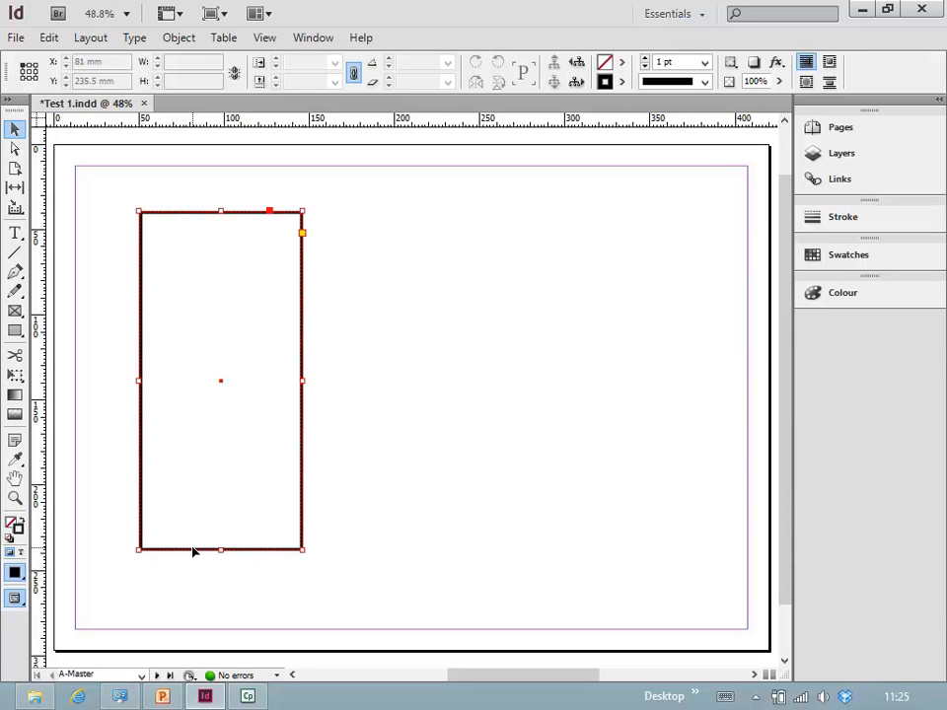
{"action": "left_click", "coordinate": [17, 529]}
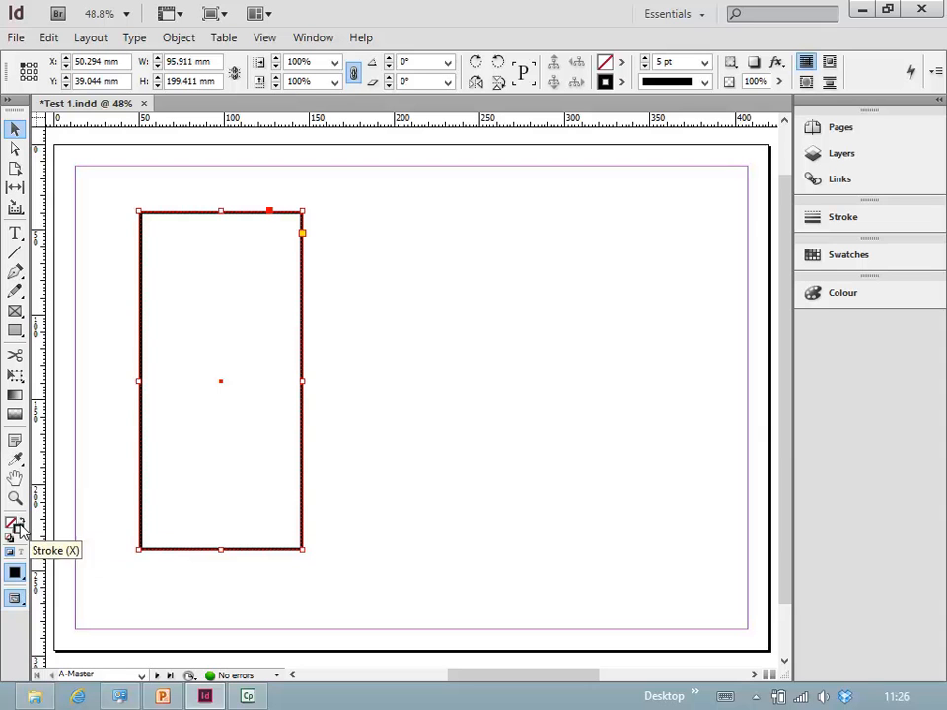
{"action": "double_click", "coordinate": [26, 528]}
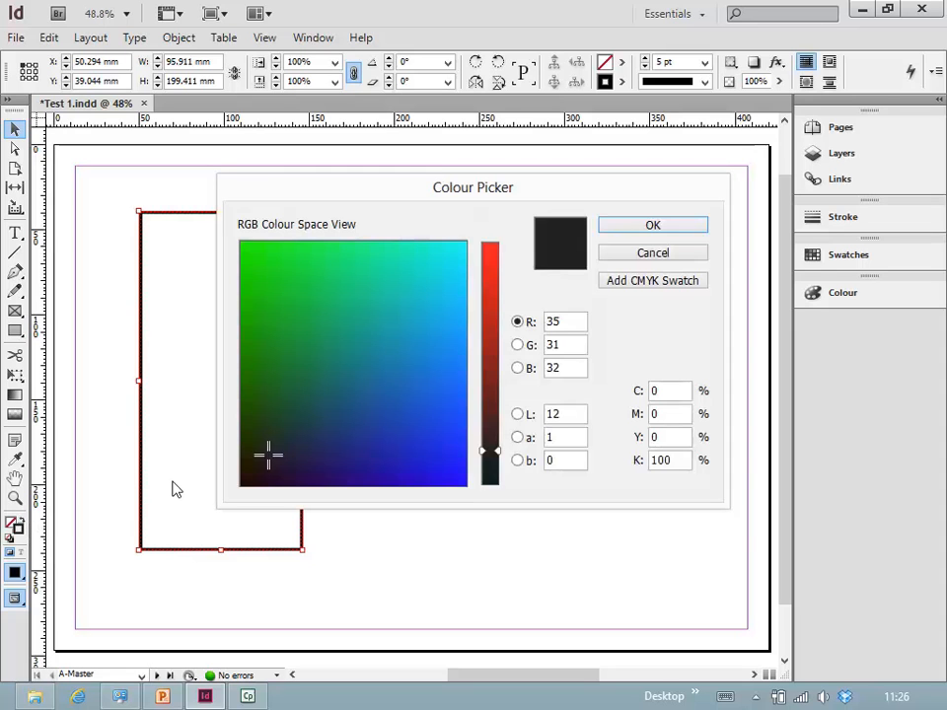
{"action": "left_click", "coordinate": [489, 295]}
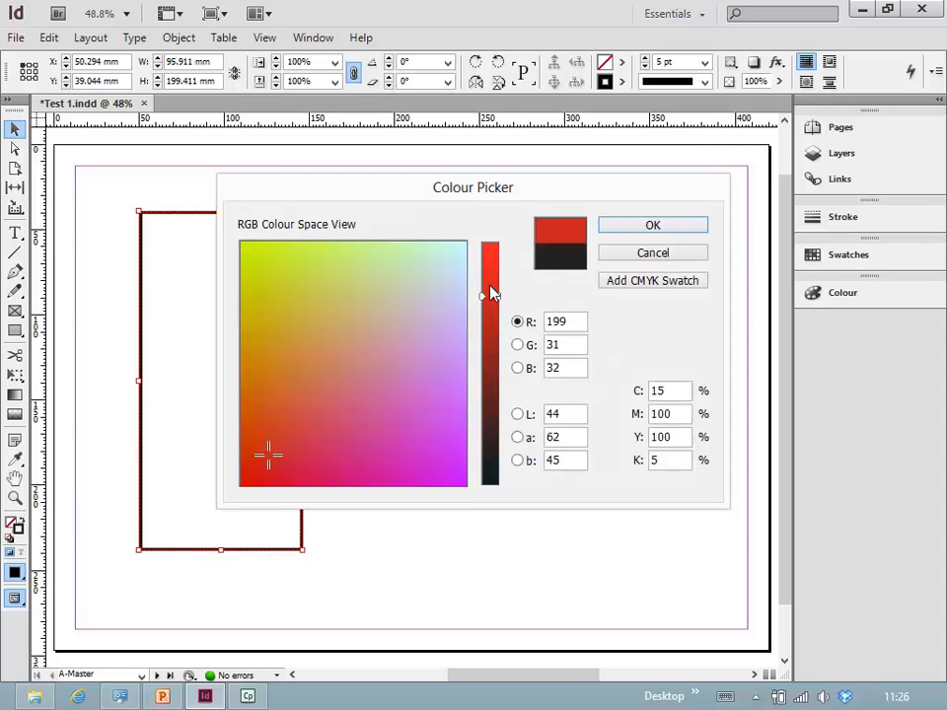
{"action": "left_click", "coordinate": [650, 229]}
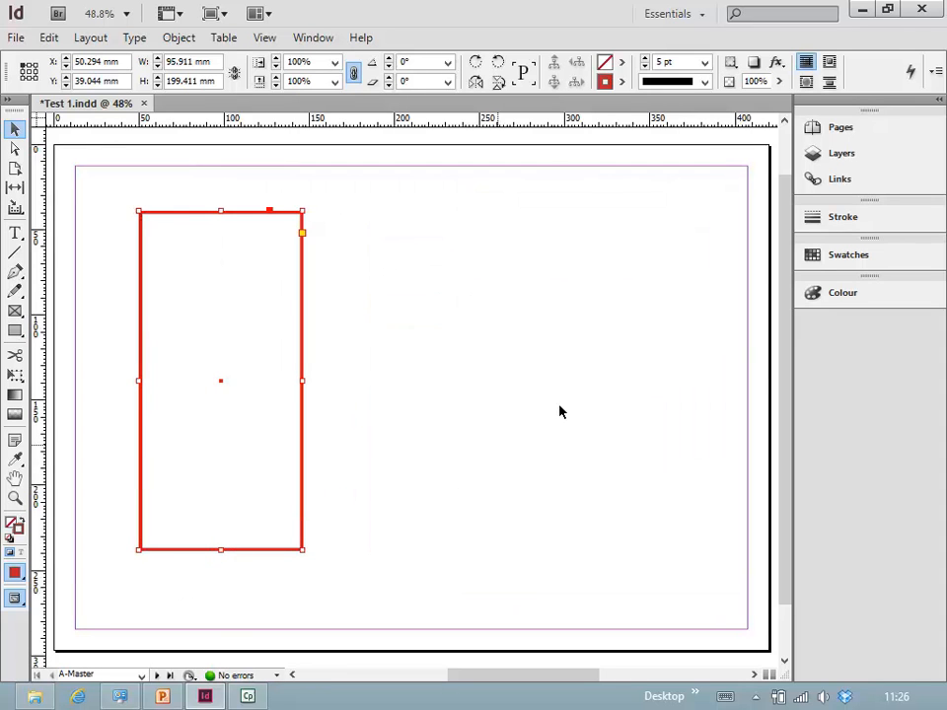
- Change the rectangle's stroke type to a dotted line and deselect the rectangle
{"action": "left_click", "coordinate": [836, 222]}
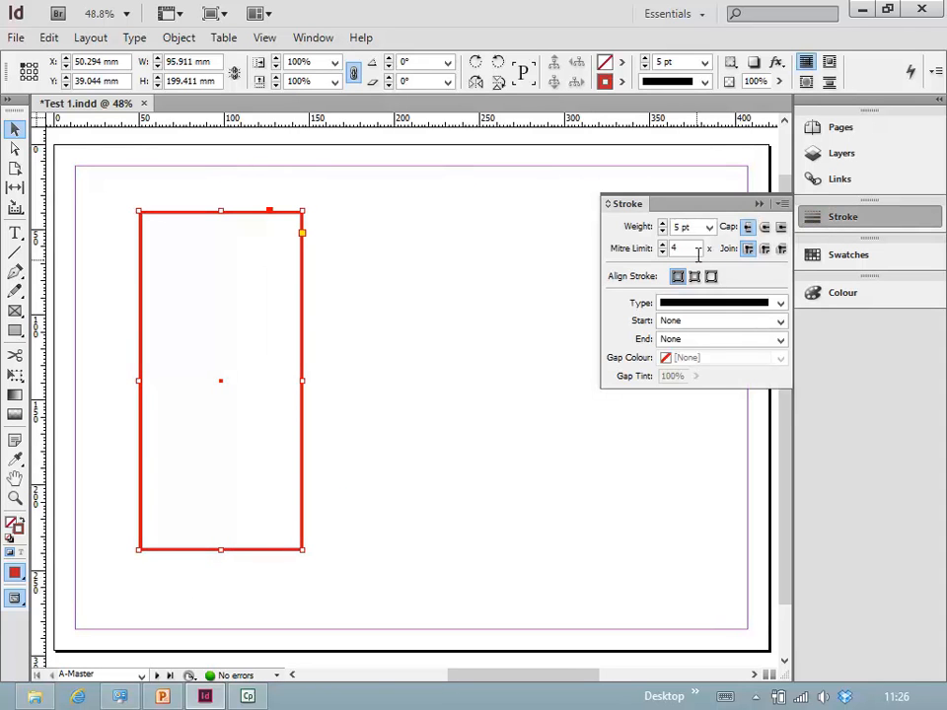
{"action": "left_click", "coordinate": [704, 304]}
{"action": "left_click", "coordinate": [691, 511]}
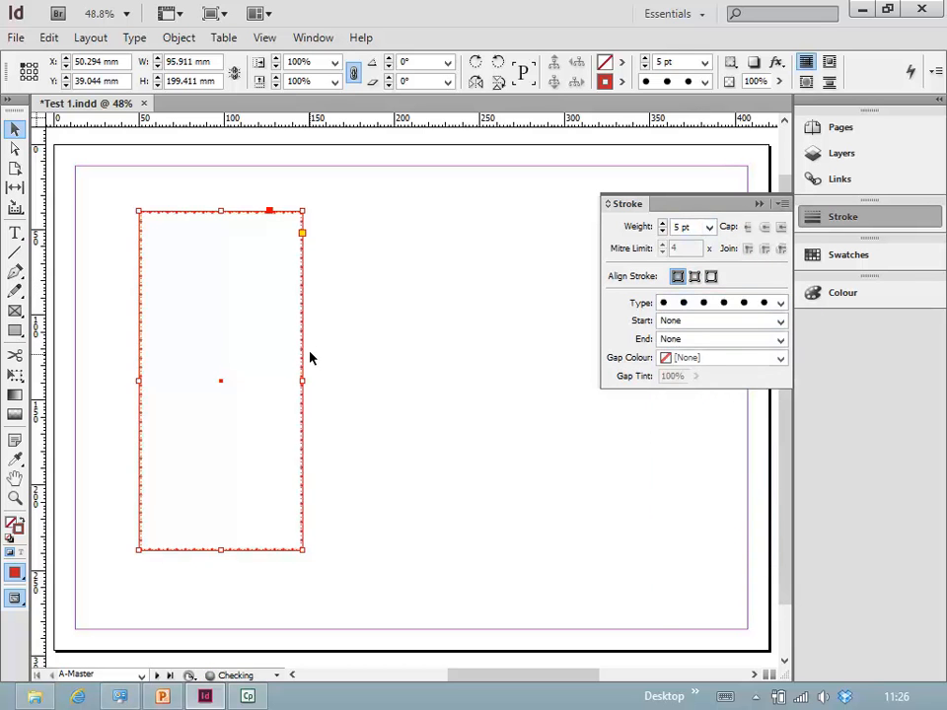
{"action": "left_click", "coordinate": [340, 336]}
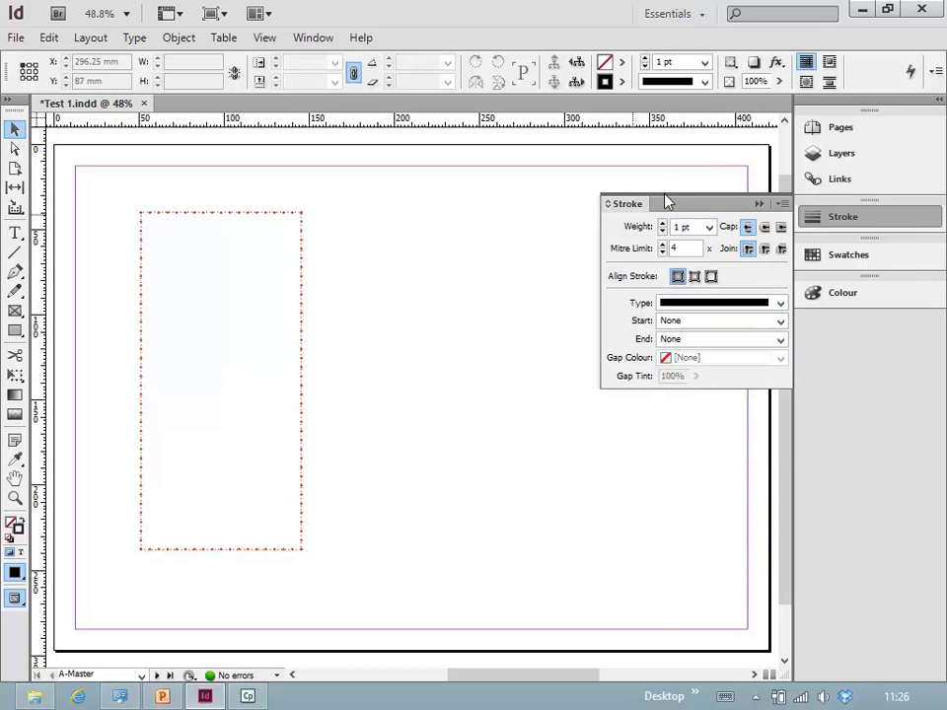
{"action": "left_click", "coordinate": [758, 203]}
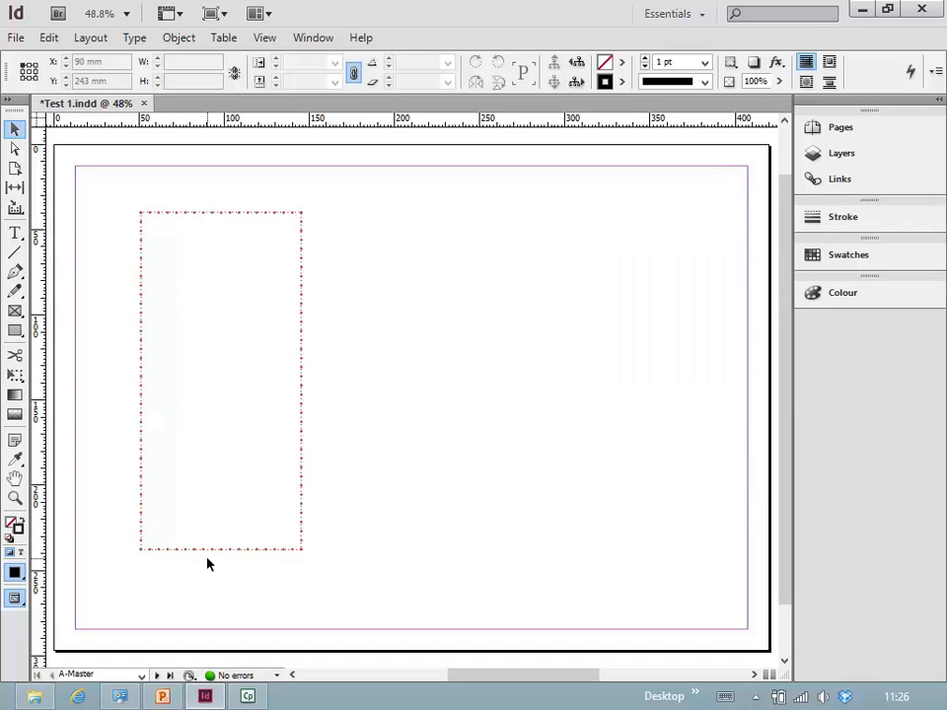
- Add a text frame near the lower-right corner of the A-Master page containing "Sheffield University"
{"action": "left_click", "coordinate": [15, 233]}
{"action": "left_click_drag", "start_coordinate": [565, 554], "coordinate": [688, 608]}
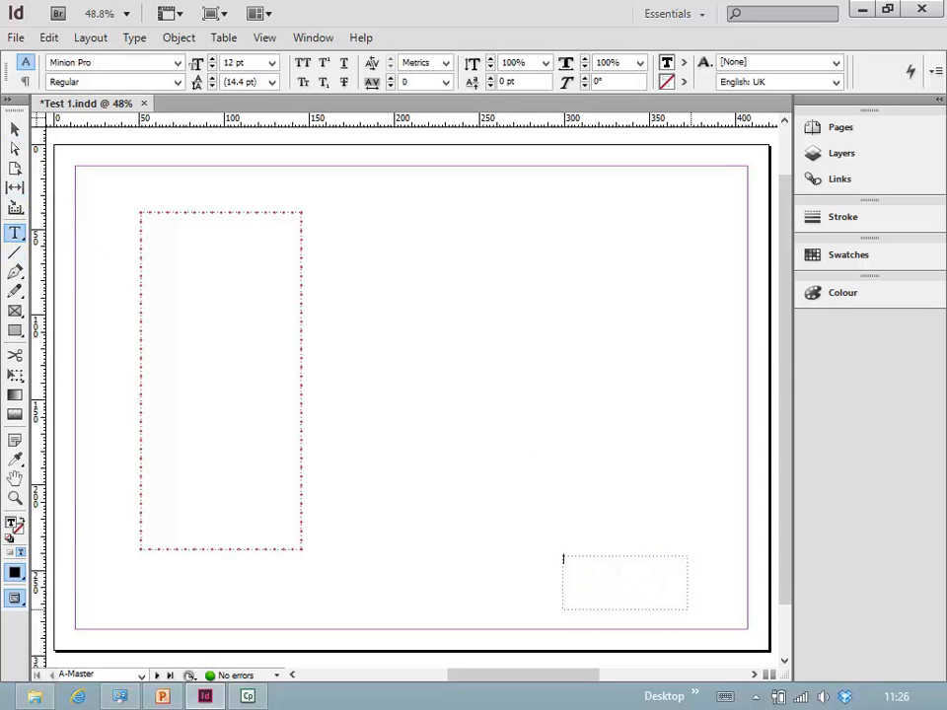
{"action": "type", "text": "Stef"}
{"action": "type", "text": "ff"}
{"action": "type", "text": "ield University"}
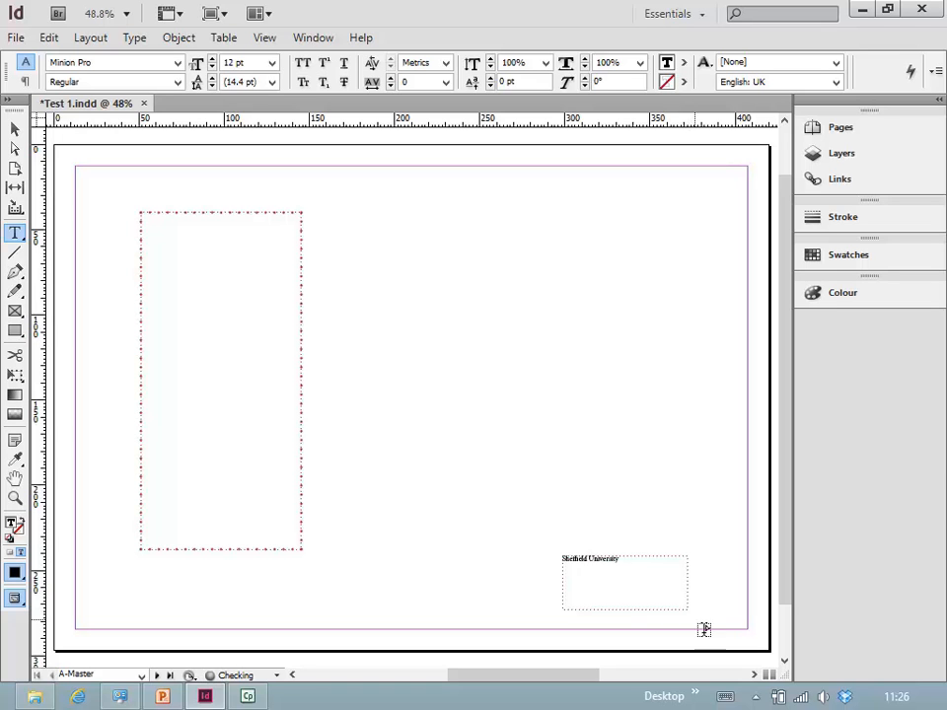
{"action": "left_click", "coordinate": [563, 470]}
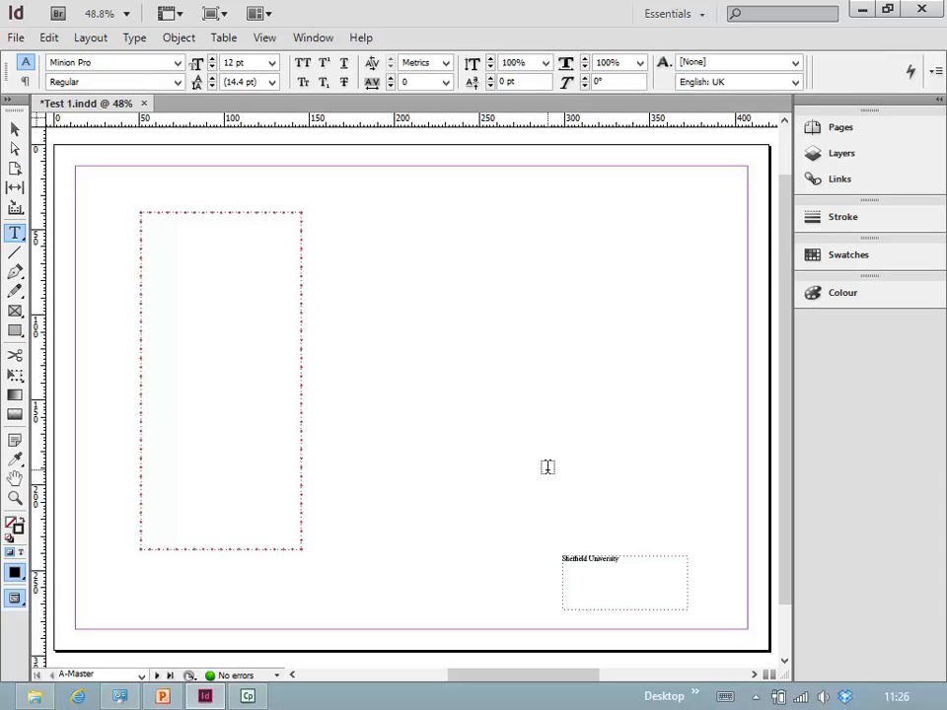
- Set the font size of the whole "Sheffield University" text to 30 pt
{"action": "key", "text": "z"}
{"action": "left_click_drag", "start_coordinate": [538, 486], "coordinate": [696, 619]}
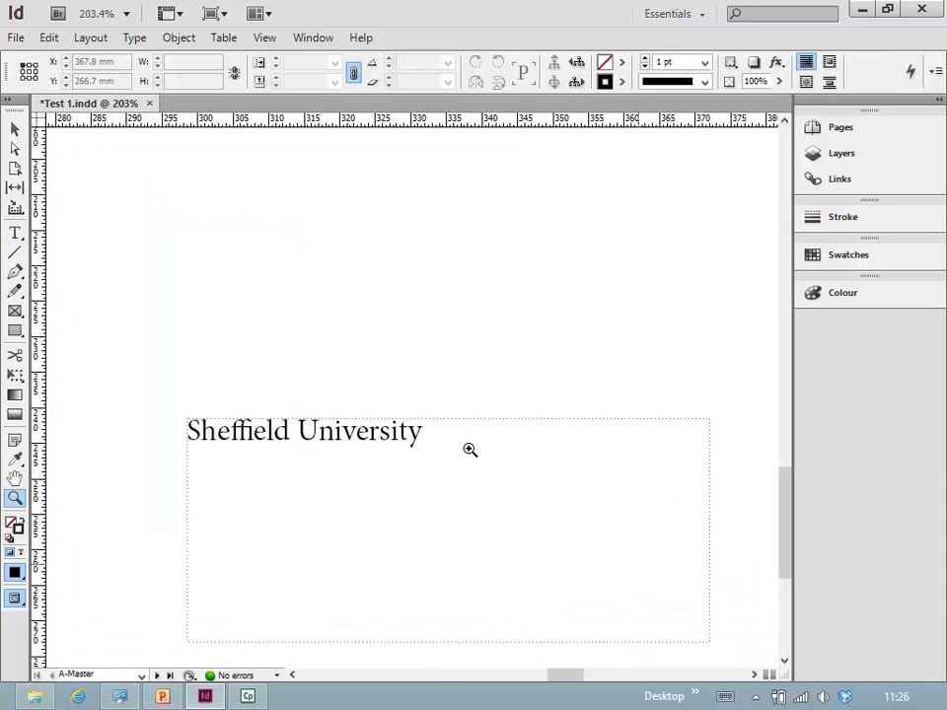
{"action": "left_click", "coordinate": [15, 132]}
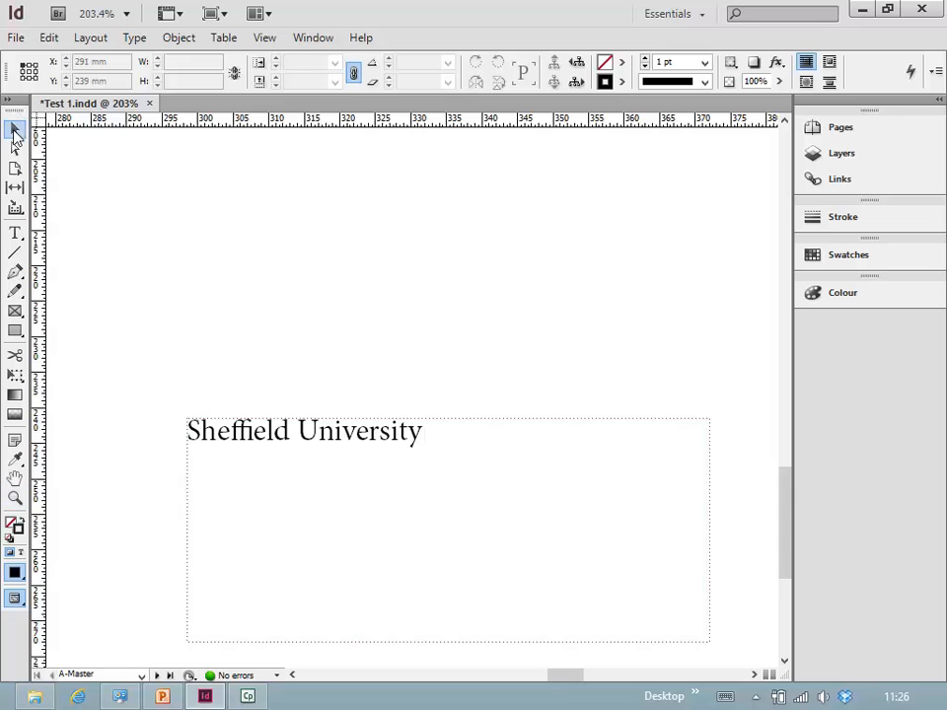
{"action": "double_click", "coordinate": [442, 437]}
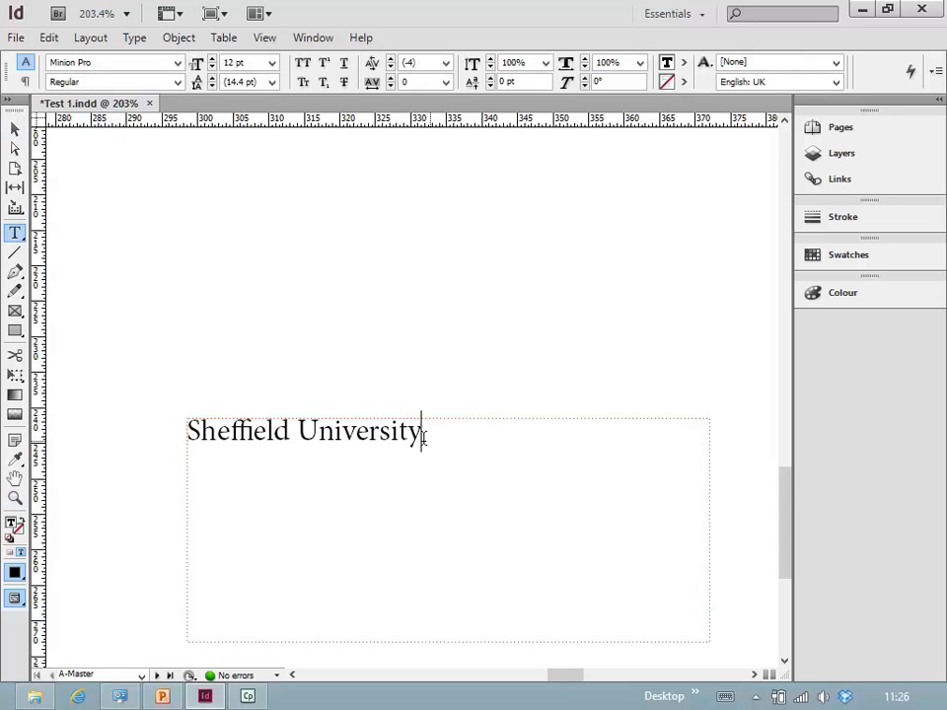
{"action": "left_click_drag", "start_coordinate": [424, 437], "coordinate": [127, 414]}
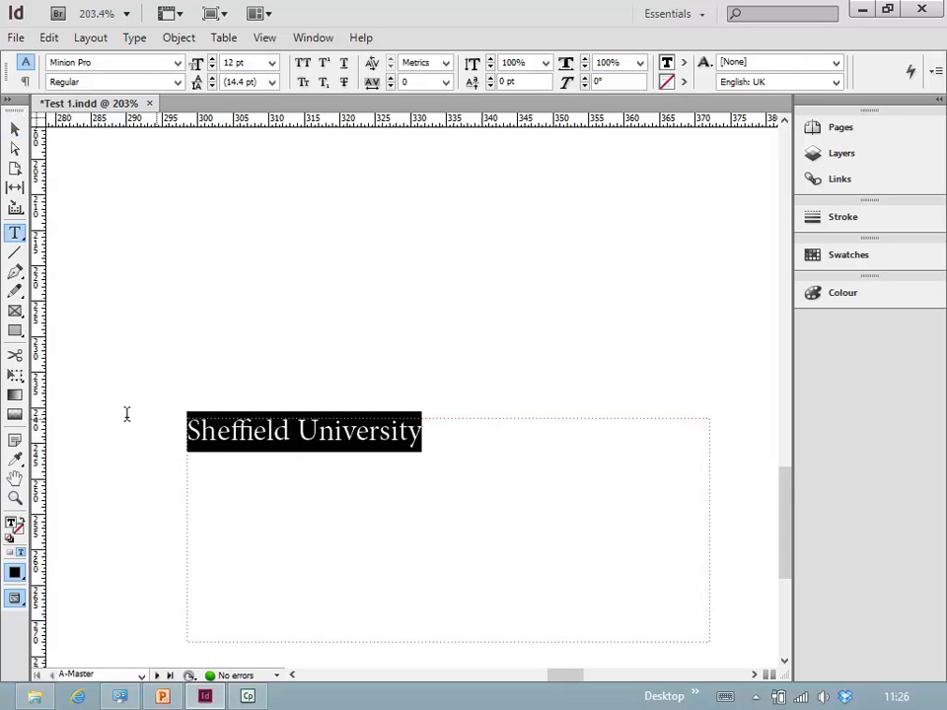
{"action": "left_click", "coordinate": [269, 63]}
{"action": "left_click", "coordinate": [234, 208]}
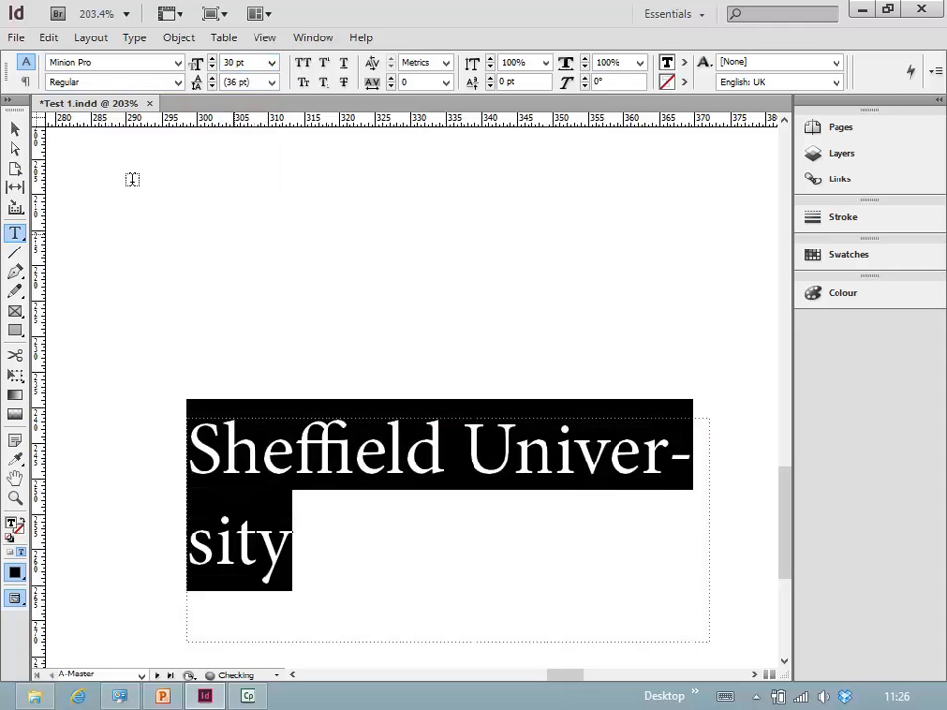
- Change the font of the "Sheffield University" text to Mangal in the Bold style
{"action": "left_click", "coordinate": [178, 64]}
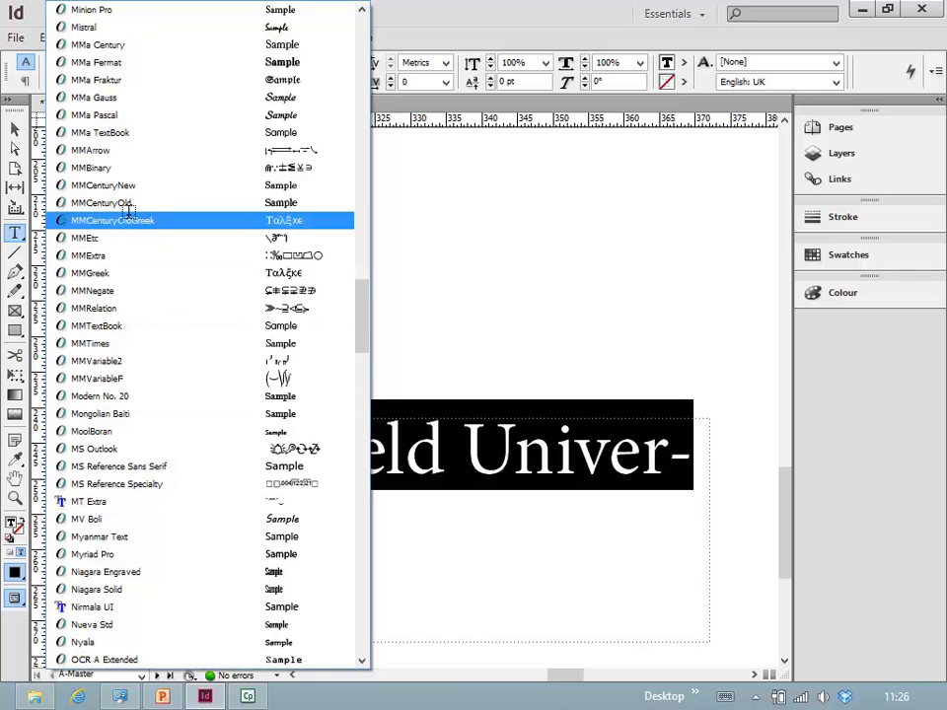
{"action": "scroll", "coordinate": [128, 213], "scroll_direction": "up", "scroll_amount": 1}
{"action": "scroll", "coordinate": [127, 213], "scroll_direction": "up", "scroll_amount": 4}
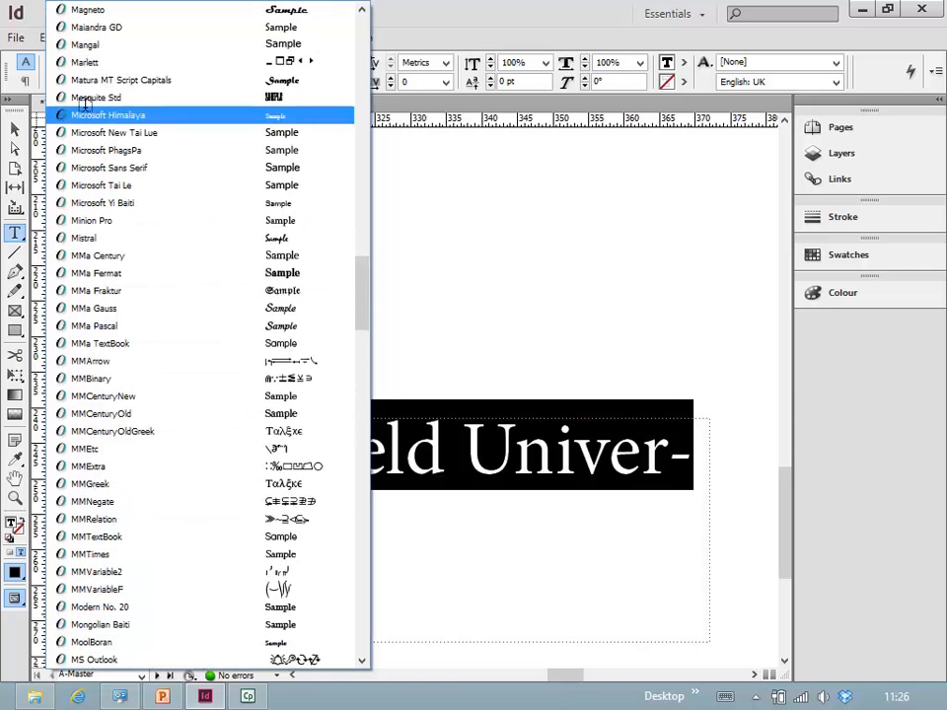
{"action": "left_click", "coordinate": [80, 41]}
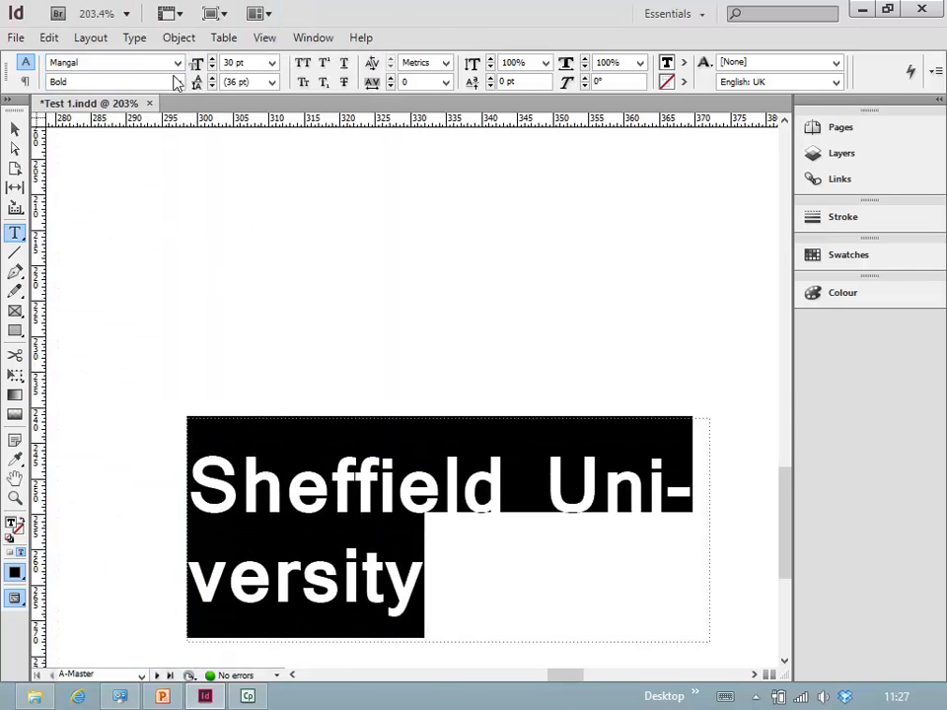
{"action": "left_click", "coordinate": [177, 83]}
{"action": "left_click", "coordinate": [144, 118]}
- Widen the "Sheffield University" text frame to about 104 mm so the text fits on one line, and deselect it
{"action": "left_click", "coordinate": [14, 129]}
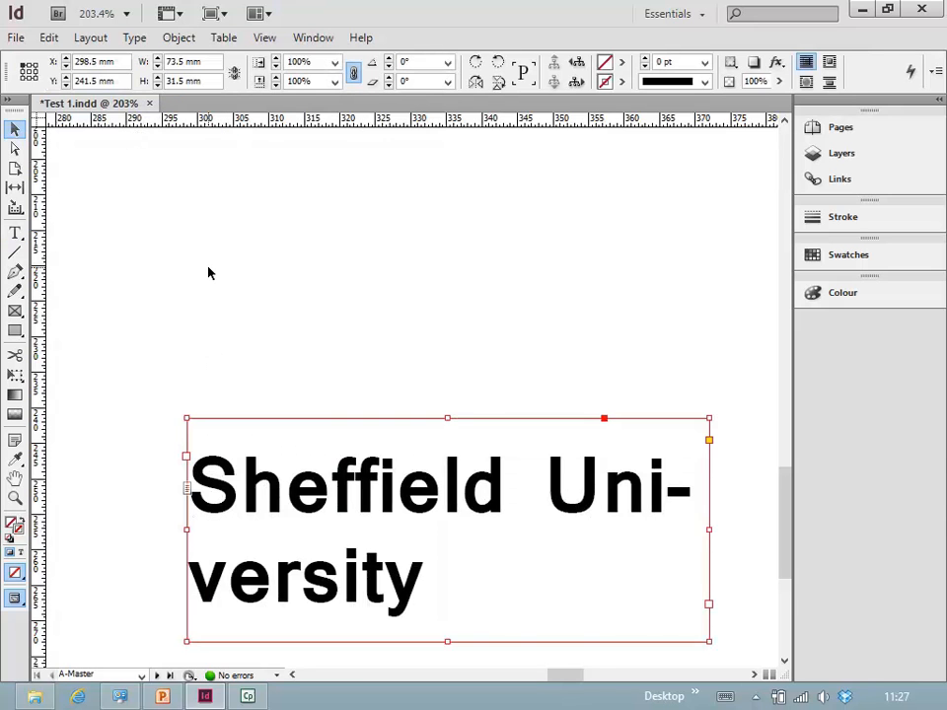
{"action": "key", "text": "ctrl+0"}
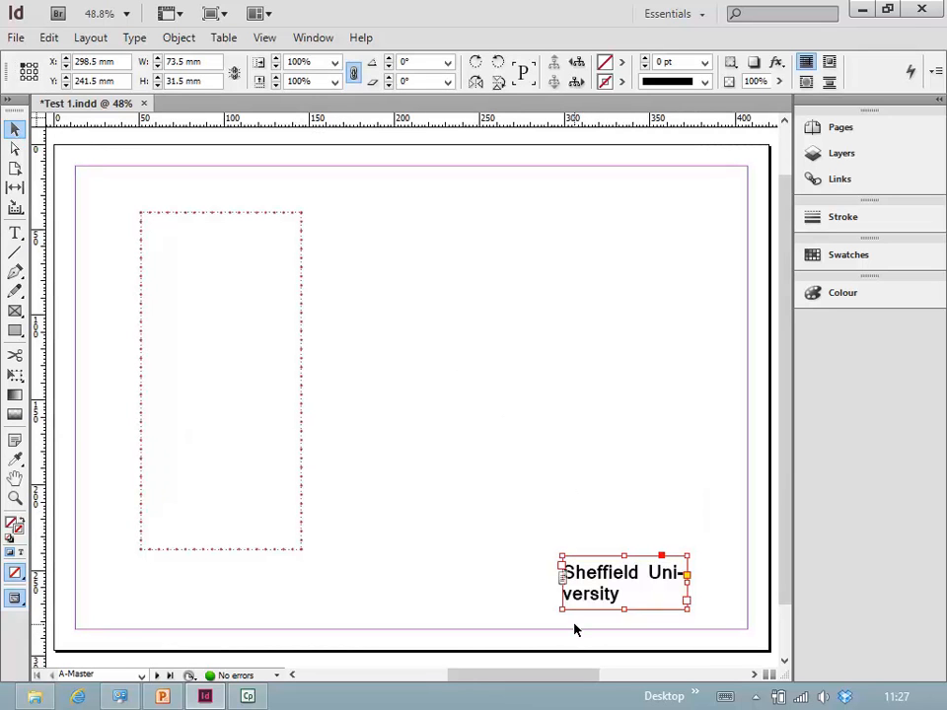
{"action": "left_click", "coordinate": [687, 584]}
{"action": "left_click_drag", "start_coordinate": [687, 584], "coordinate": [742, 595]}
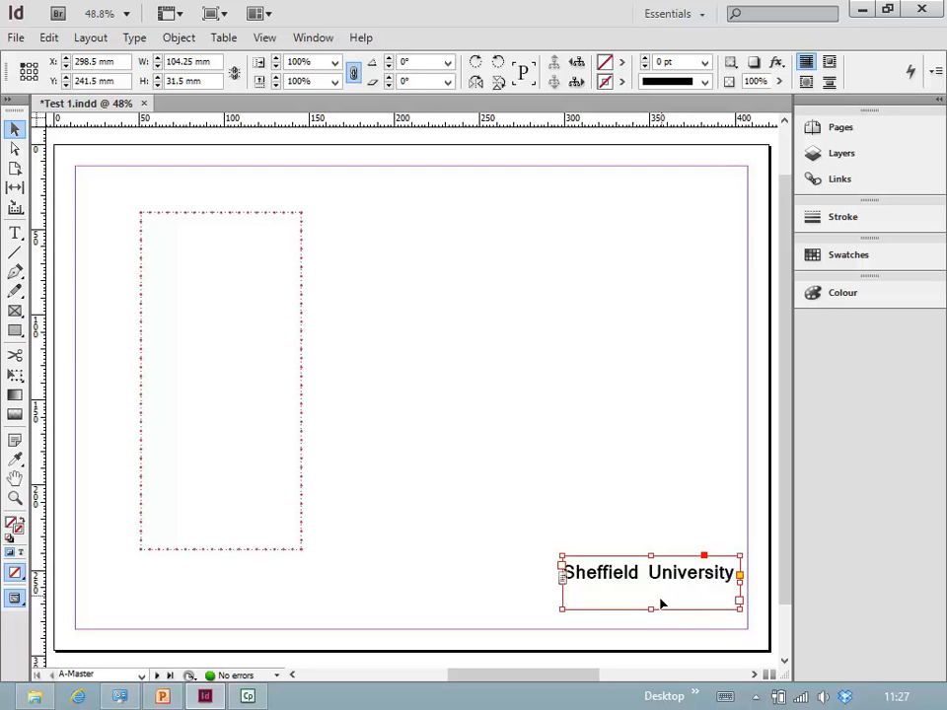
{"action": "left_click", "coordinate": [524, 414]}
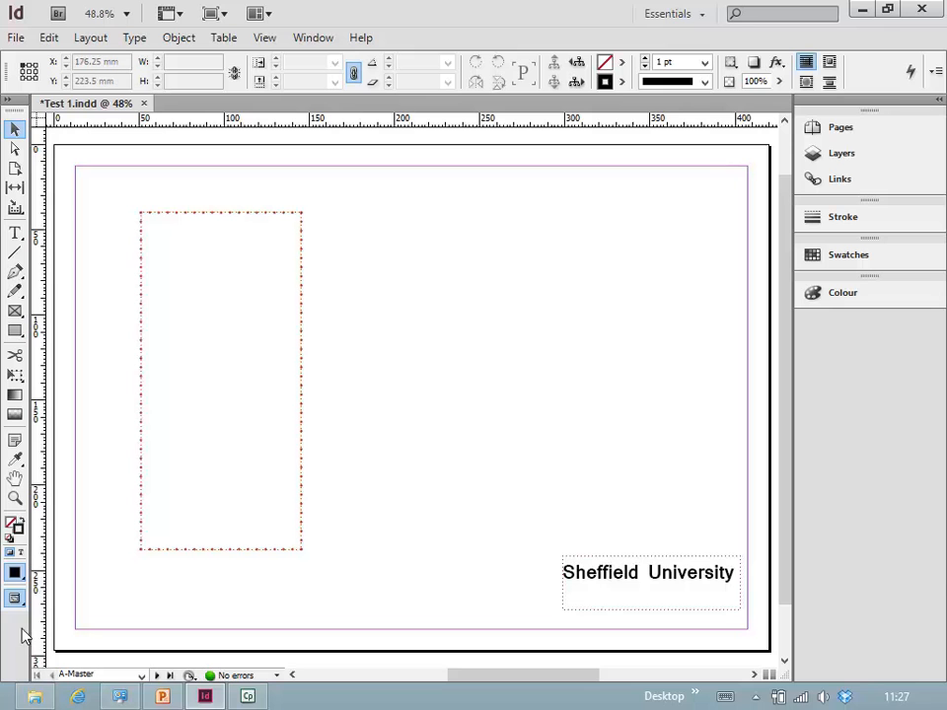
- Switch the screen mode from Normal to Preview
{"action": "left_click", "coordinate": [14, 600]}
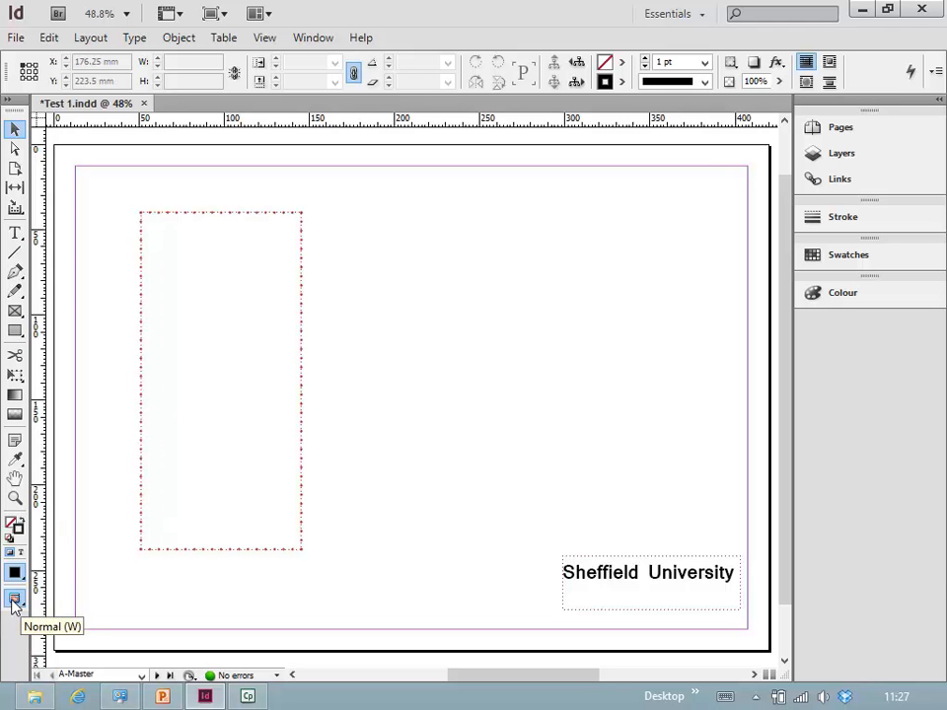
{"action": "left_click", "coordinate": [13, 599]}
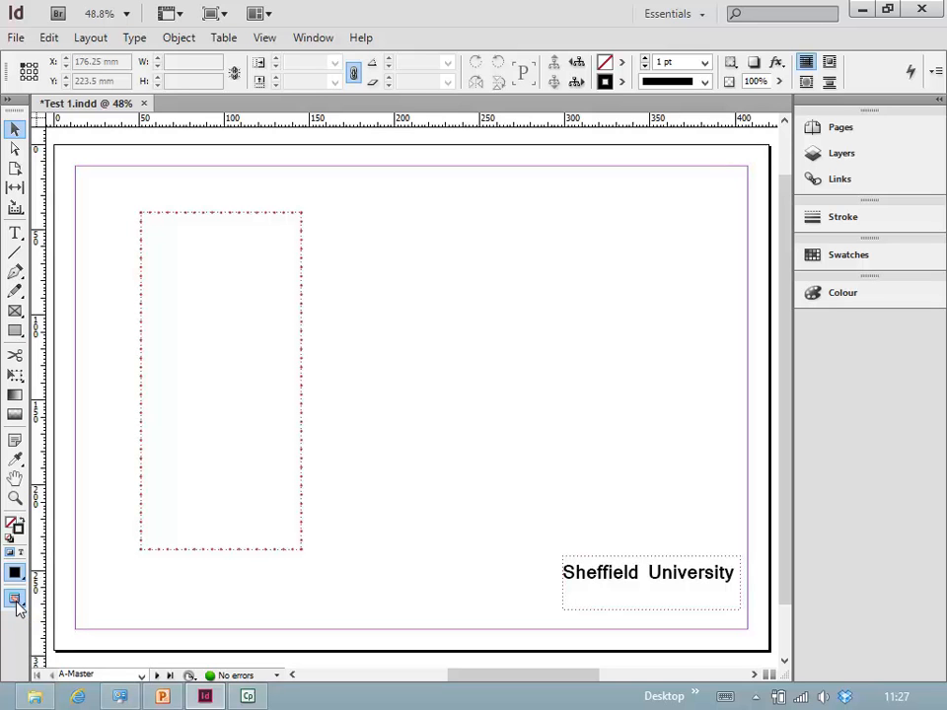
{"action": "left_click", "coordinate": [15, 600]}
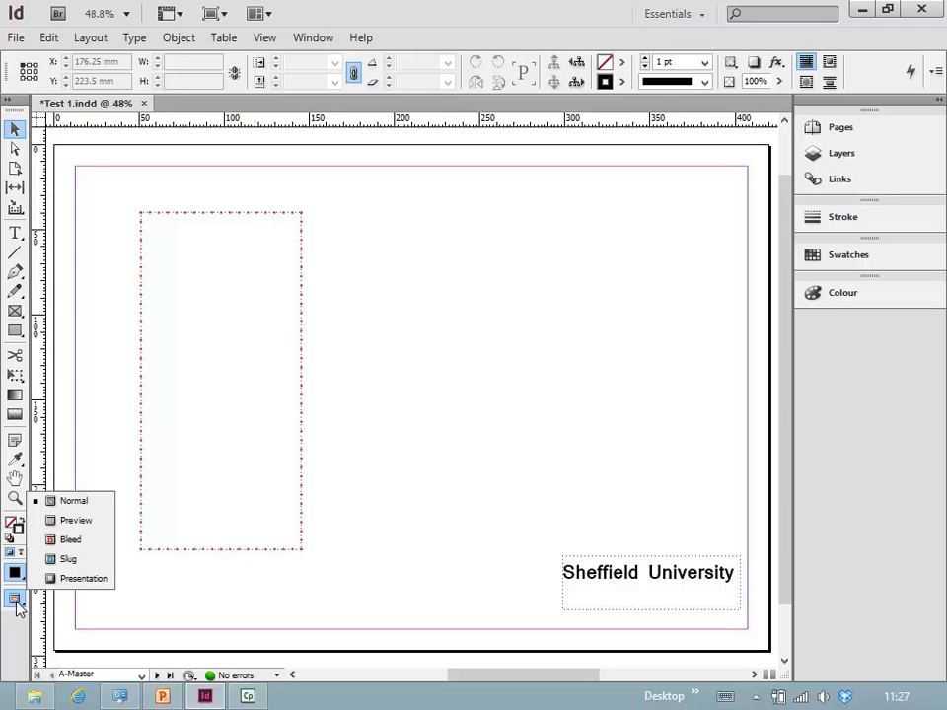
{"action": "left_click", "coordinate": [79, 522]}
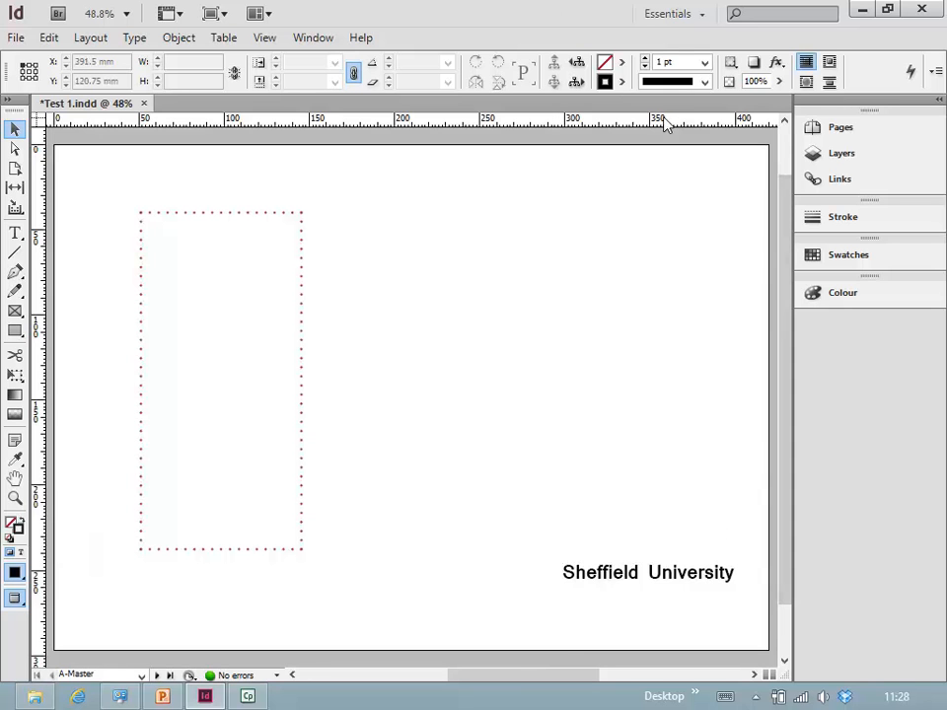
- Open page 1 and page forward to page 3 to check how the two master layouts look on document pages
{"action": "left_click", "coordinate": [826, 130]}
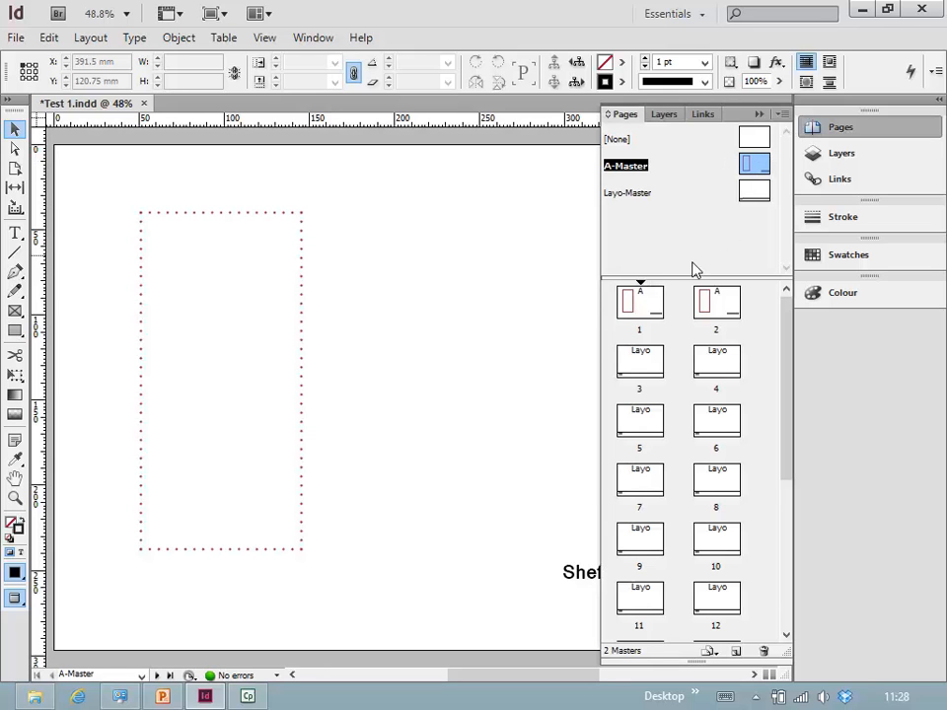
{"action": "double_click", "coordinate": [649, 306]}
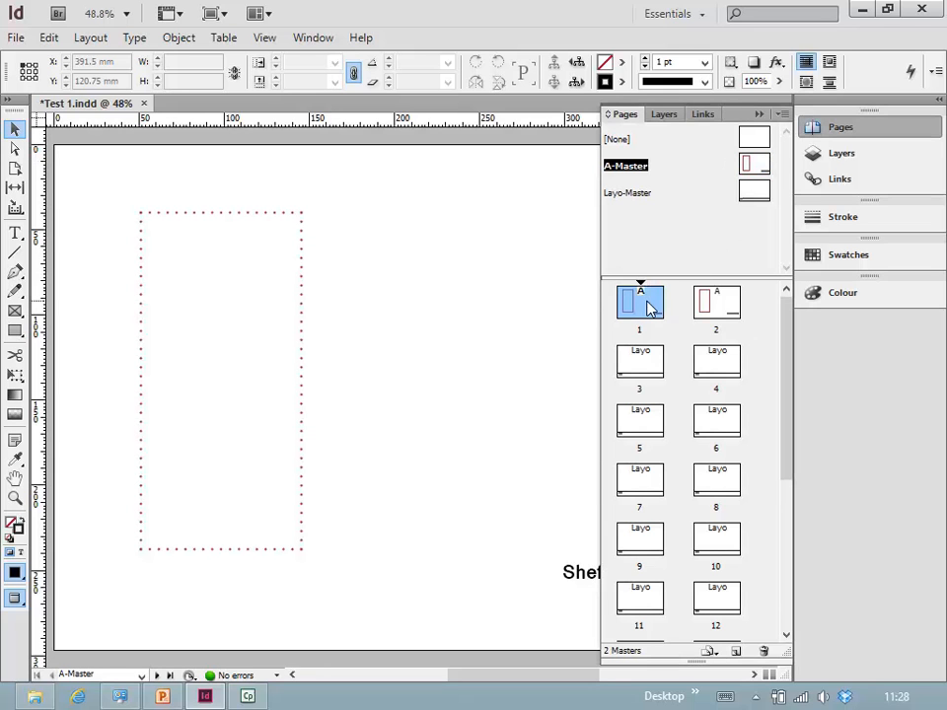
{"action": "left_click", "coordinate": [759, 114]}
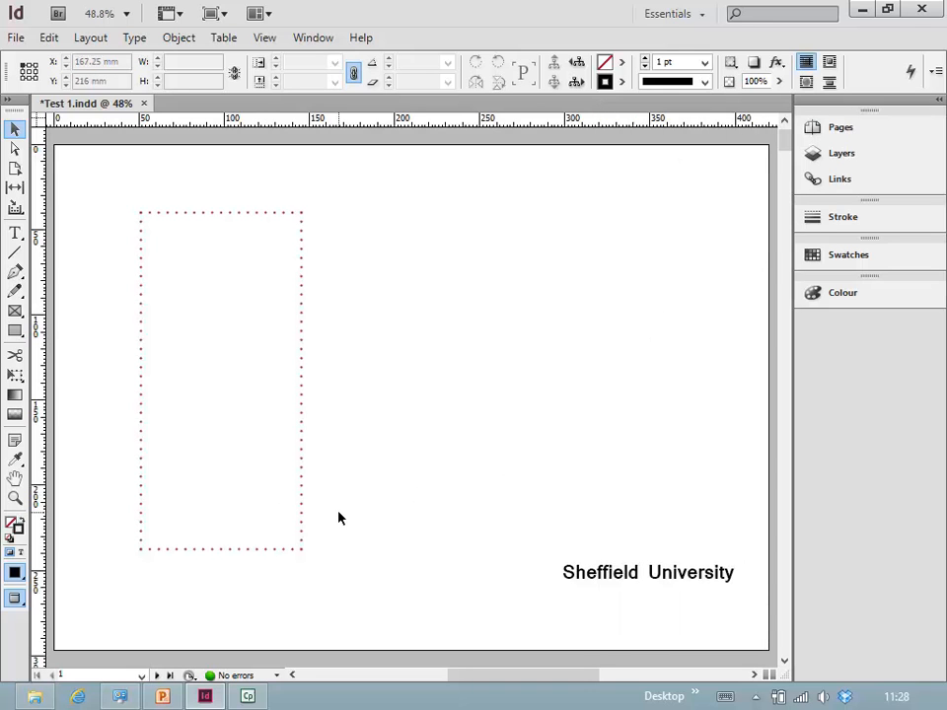
{"action": "left_click", "coordinate": [156, 675]}
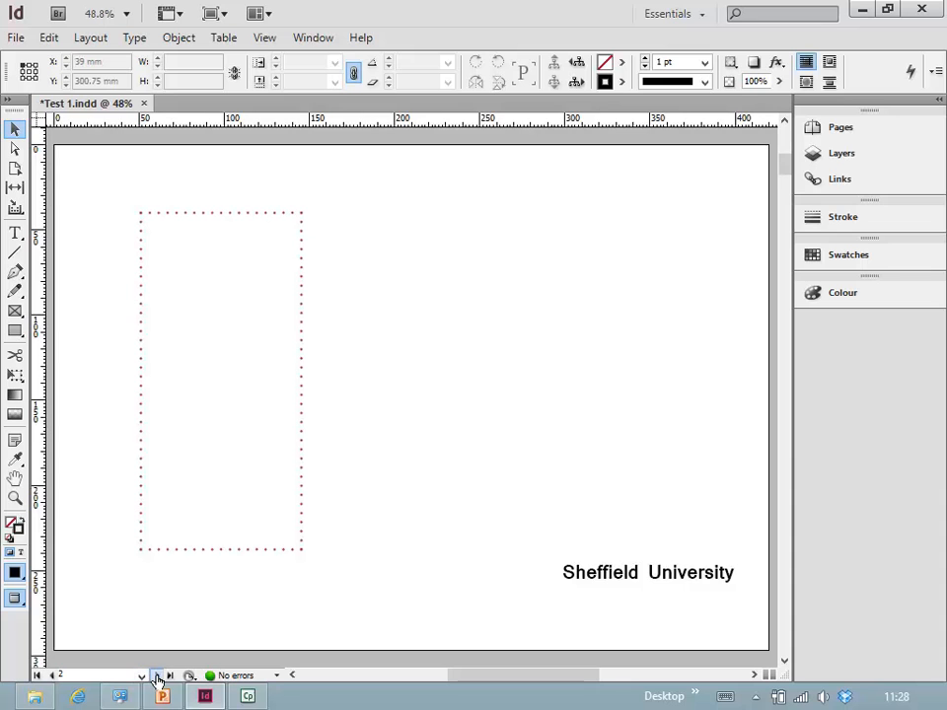
{"action": "left_click", "coordinate": [156, 675]}
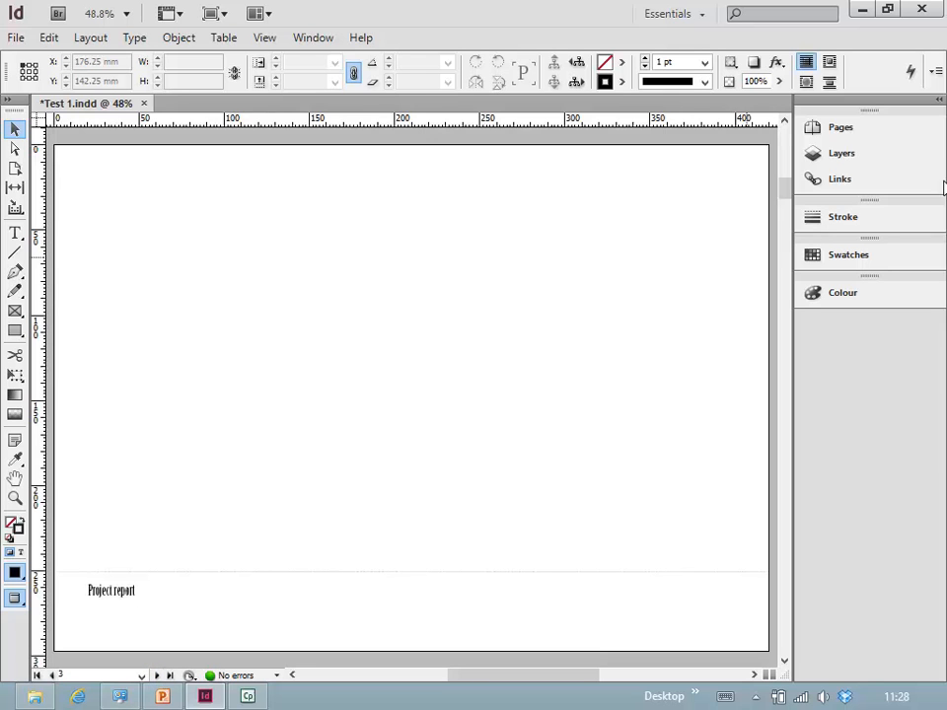
- Return to page 1 of the document and collapse the page overview
{"action": "left_click", "coordinate": [843, 136]}
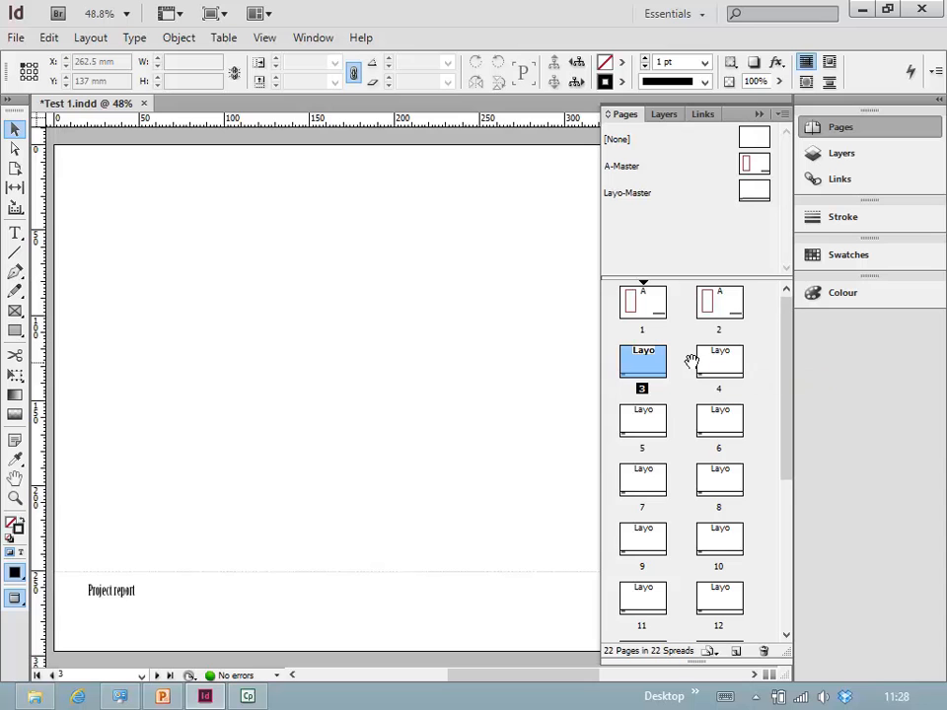
{"action": "left_click", "coordinate": [681, 403]}
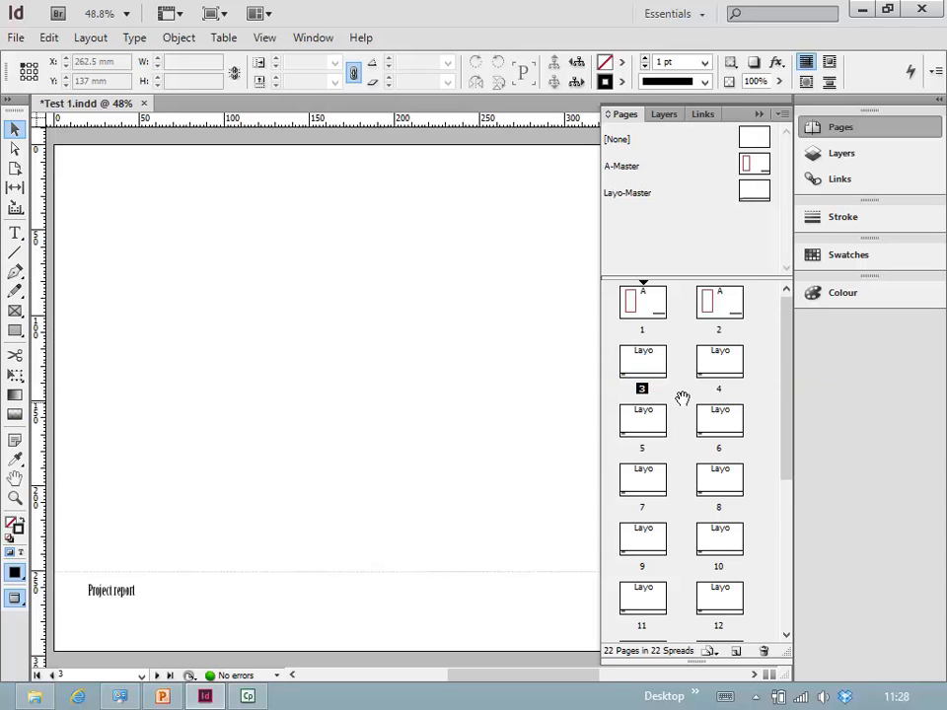
{"action": "double_click", "coordinate": [646, 313]}
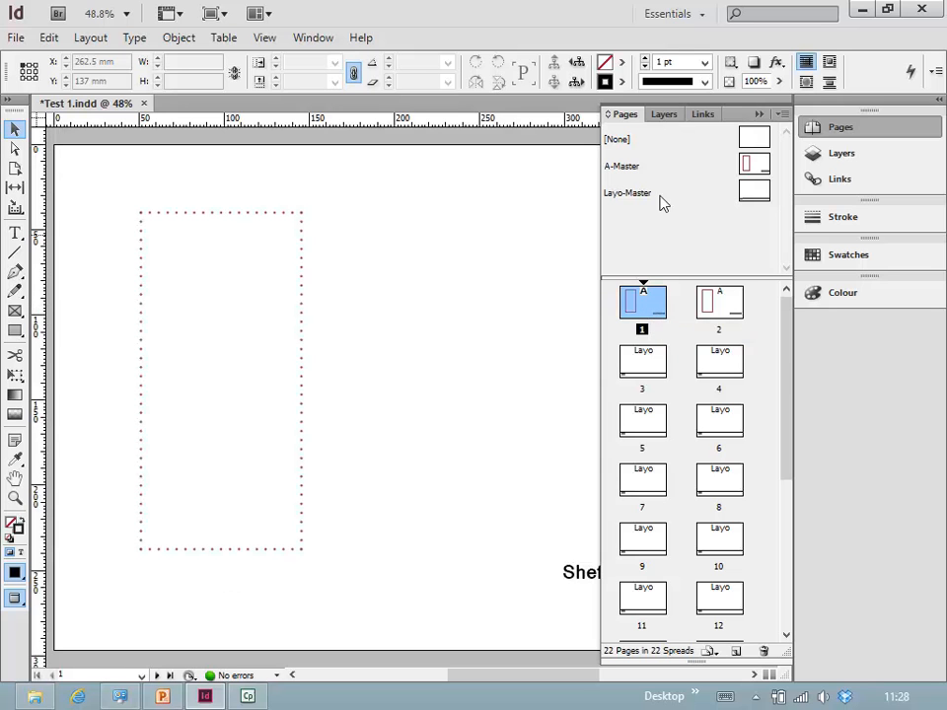
{"action": "left_click", "coordinate": [757, 114]}
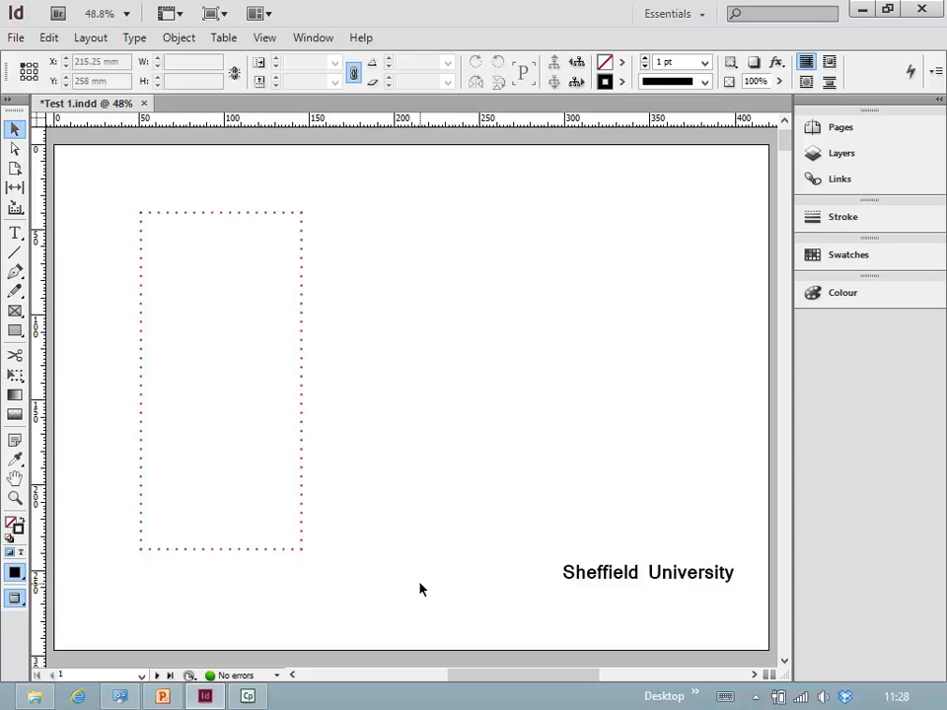
- Draw a rectangle frame about 232 mm wide and 184 mm high on page 1, beside the dotted rectangle and above the university name
{"action": "left_click", "coordinate": [15, 313]}
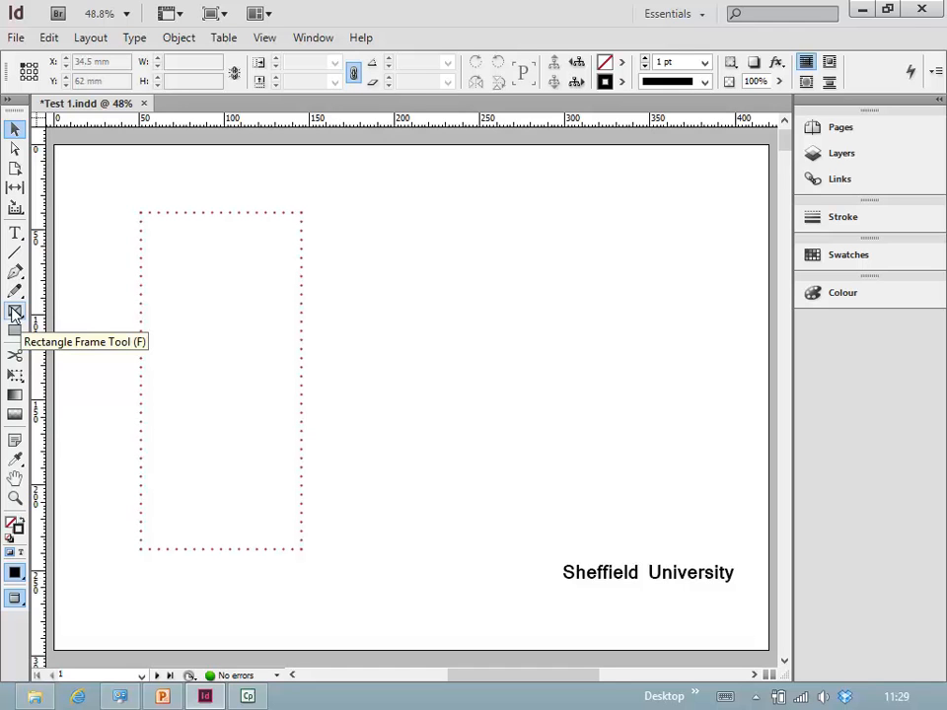
{"action": "left_click", "coordinate": [15, 314]}
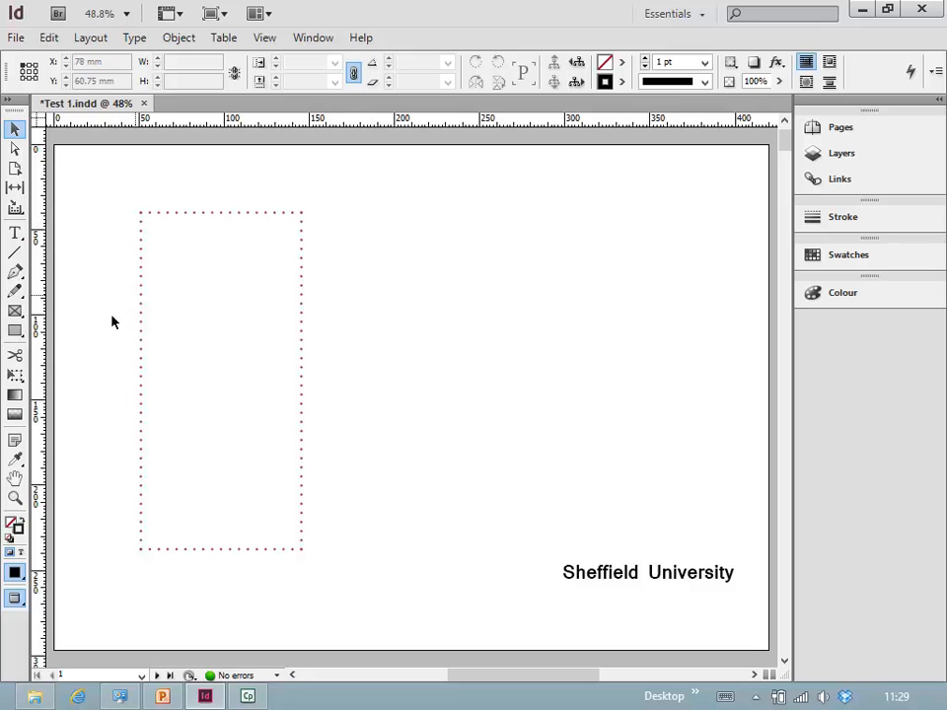
{"action": "left_click", "coordinate": [15, 311]}
{"action": "mouse_move", "coordinate": [339, 218]}
{"action": "left_mouse_down"}
{"action": "mouse_move", "coordinate": [544, 351]}
{"action": "mouse_move", "coordinate": [736, 532]}
{"action": "left_mouse_up"}
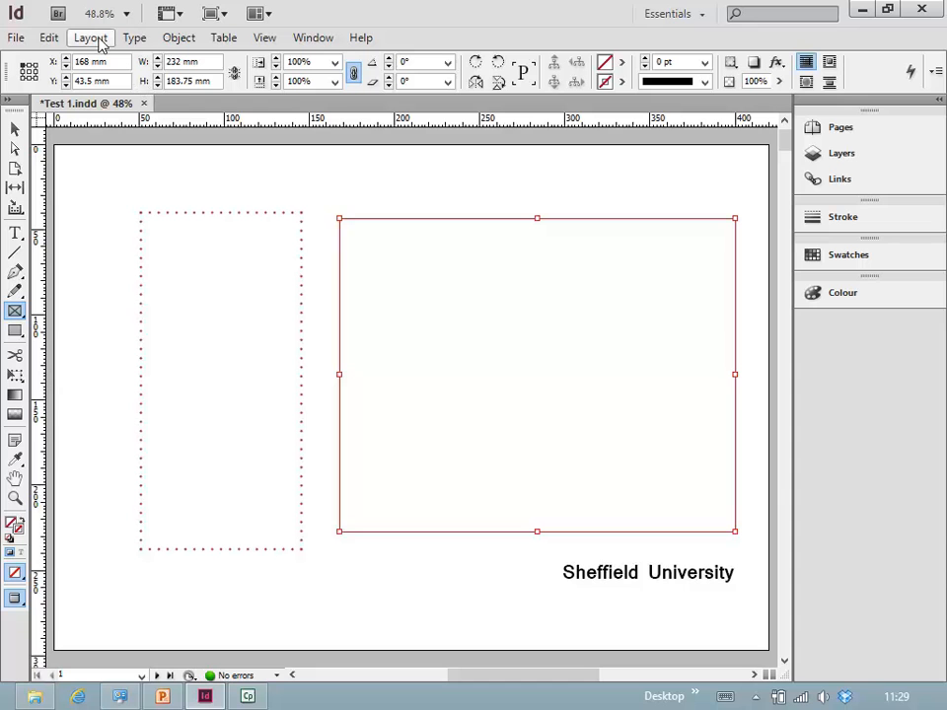
{"action": "left_click", "coordinate": [175, 40]}
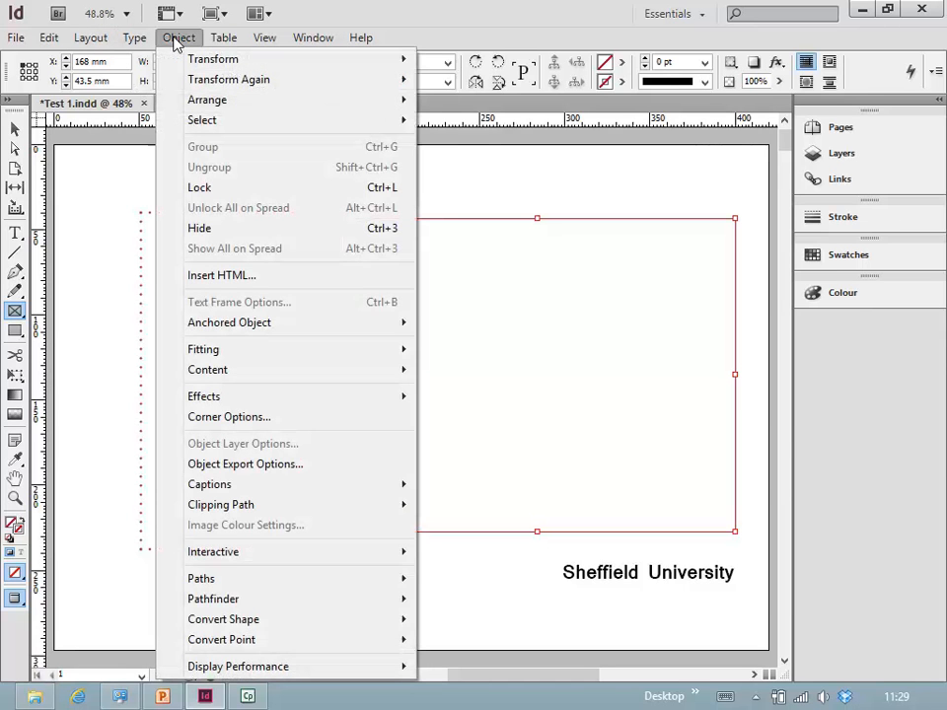
{"action": "mouse_move", "coordinate": [47, 39]}
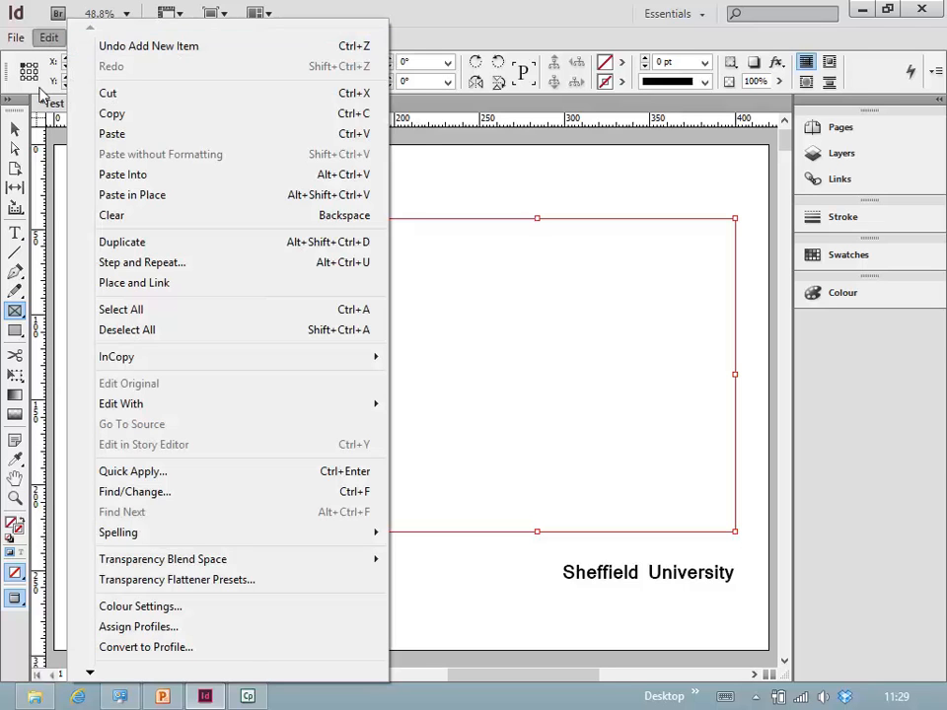
{"action": "left_click", "coordinate": [49, 38]}
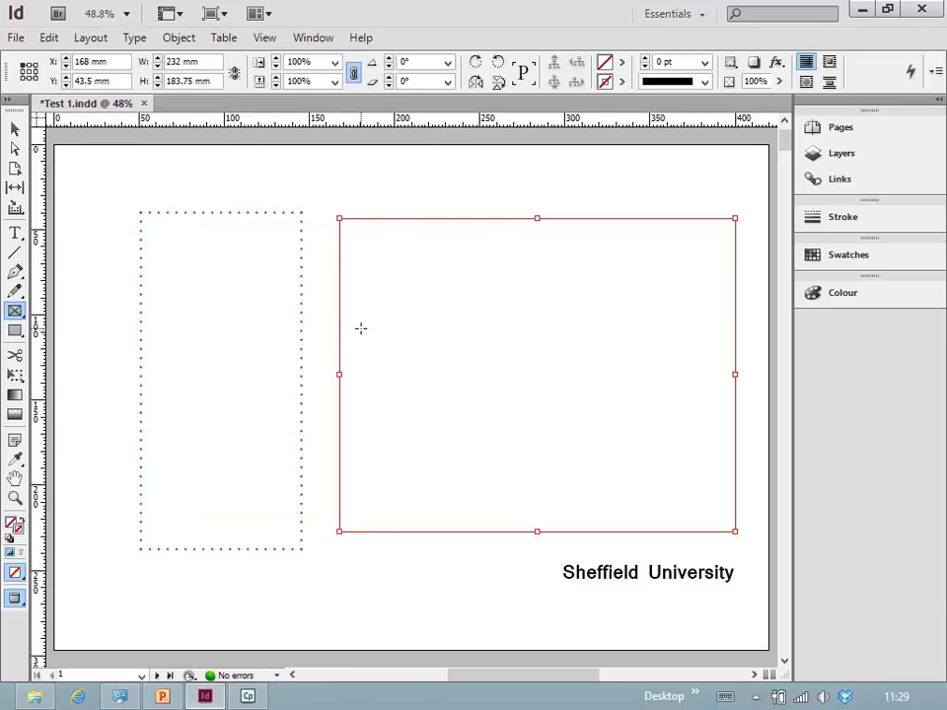
- Start placing a file in the frame and show the Illuminance renders folder's files as large icons after trying Details view
{"action": "key", "text": "ctrl+d"}
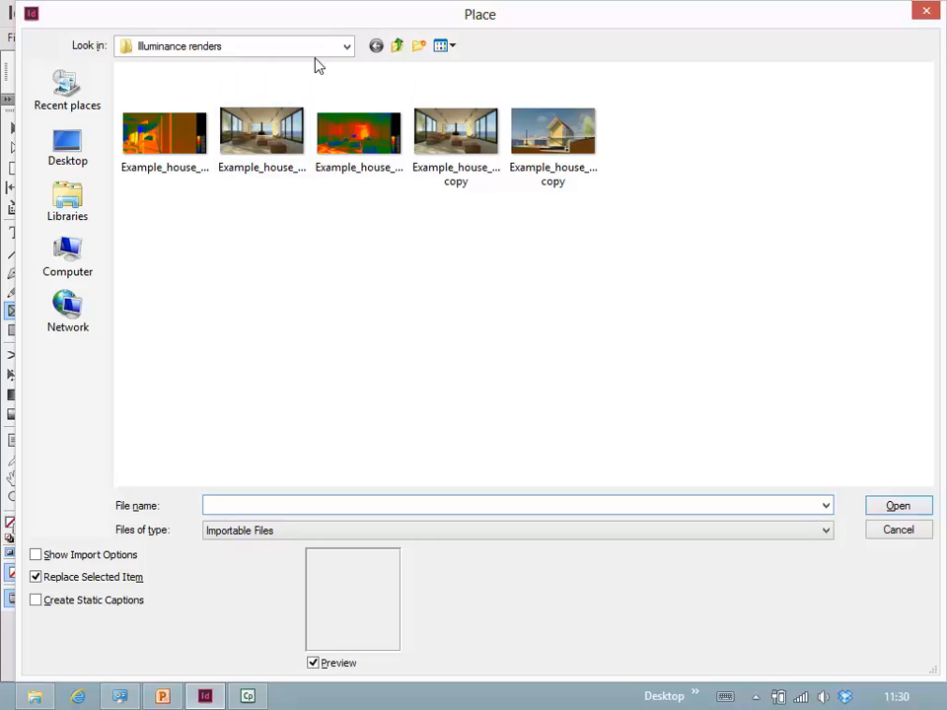
{"action": "left_click", "coordinate": [450, 48]}
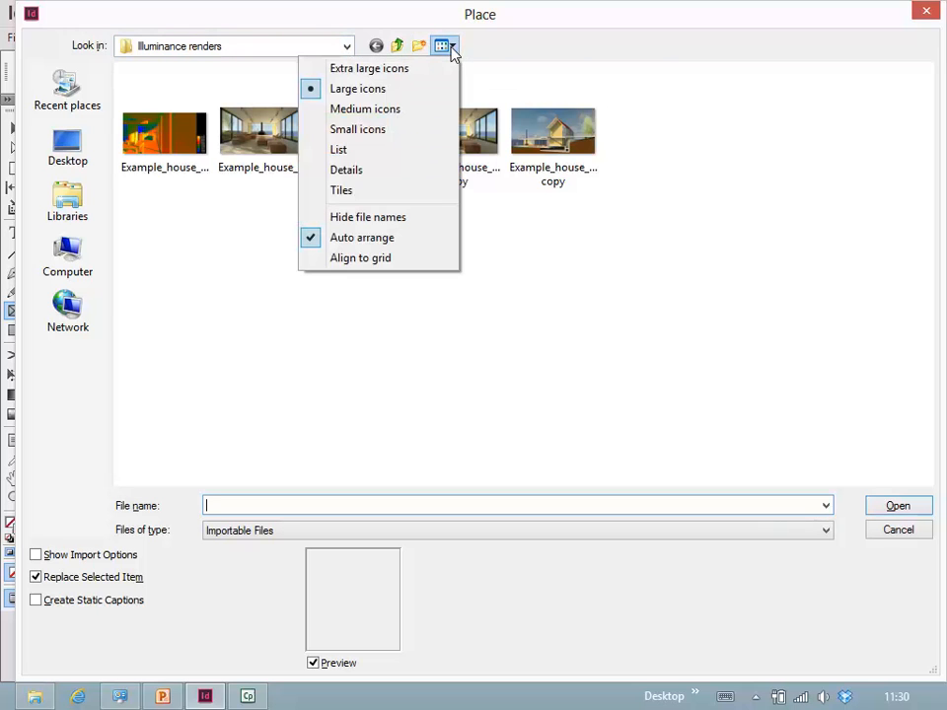
{"action": "left_click", "coordinate": [367, 170]}
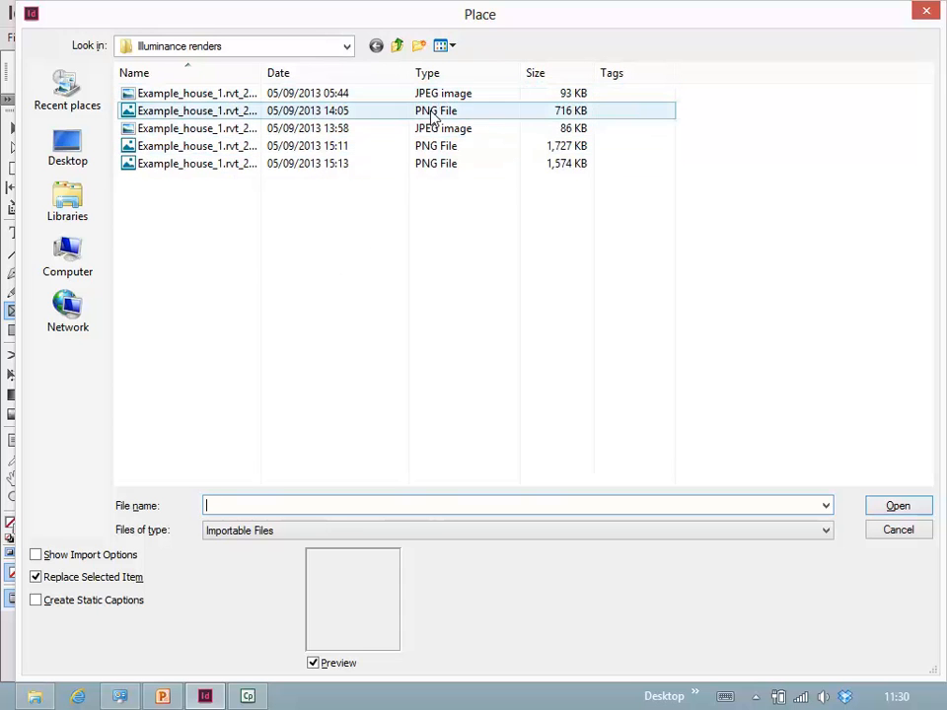
{"action": "left_click", "coordinate": [453, 49]}
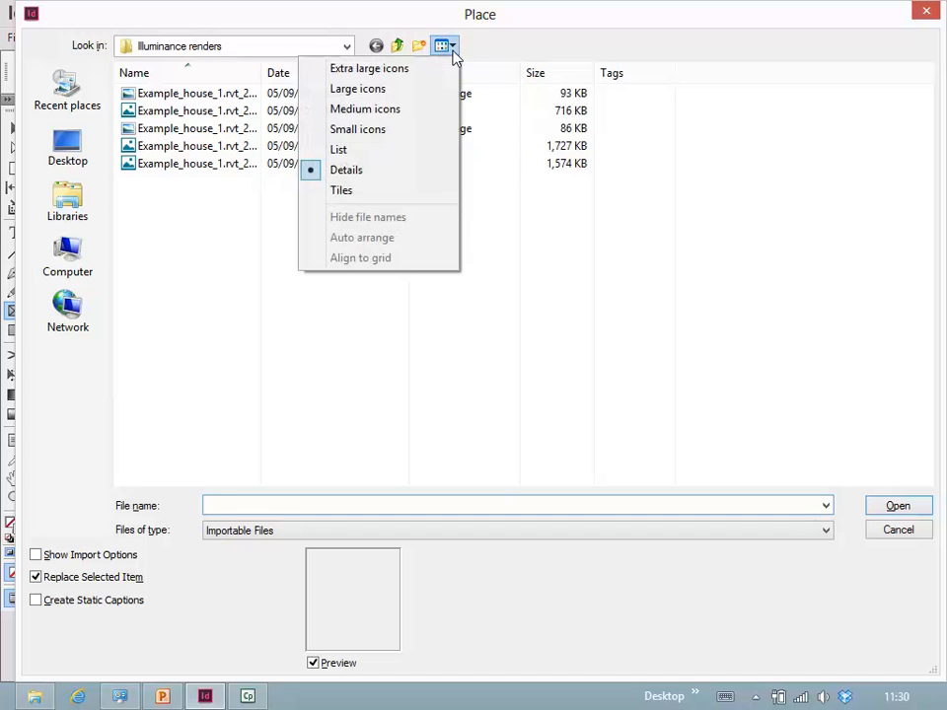
{"action": "left_click", "coordinate": [392, 92]}
- Place the Example_house_1.rvt_2013-Sep-05_01-54-55PM-000_Living_Room image in the selected frame, with Show Import Options off
{"action": "left_click", "coordinate": [245, 178]}
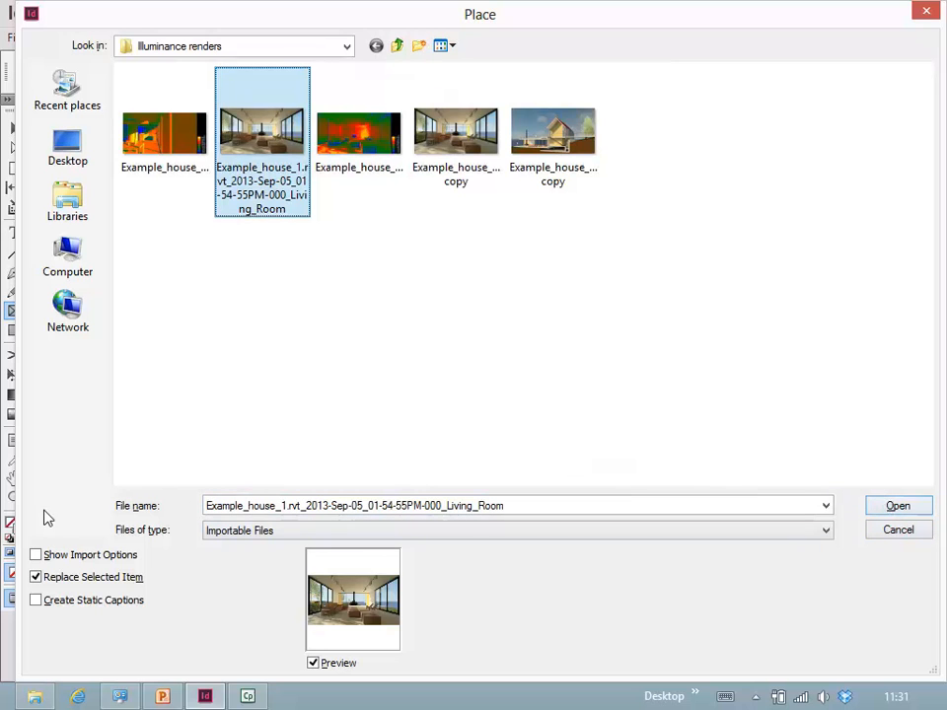
{"action": "left_click", "coordinate": [44, 562]}
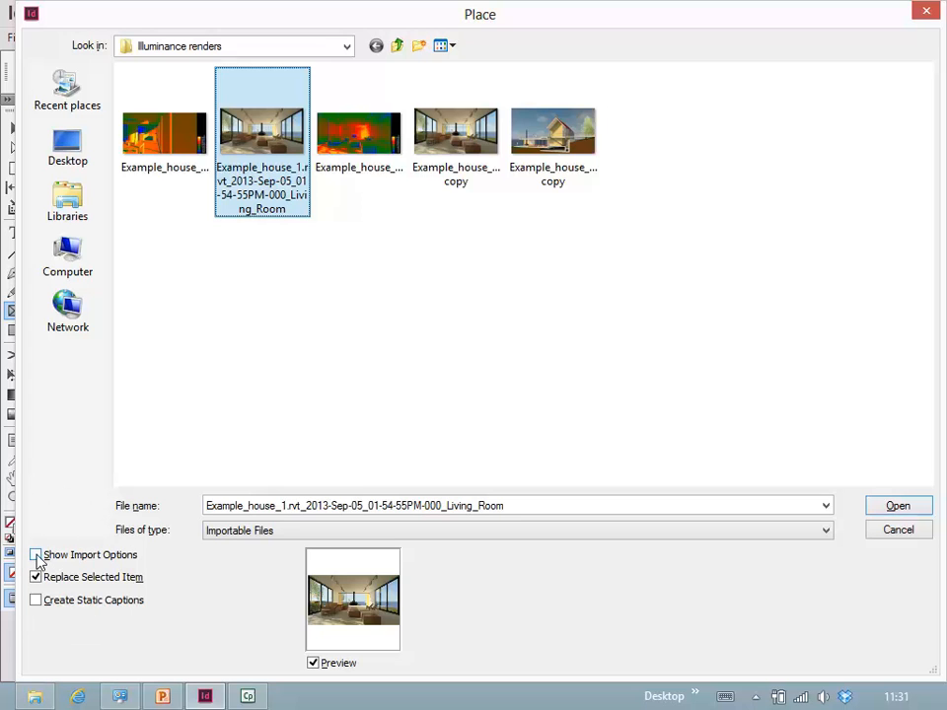
{"action": "left_click", "coordinate": [37, 558]}
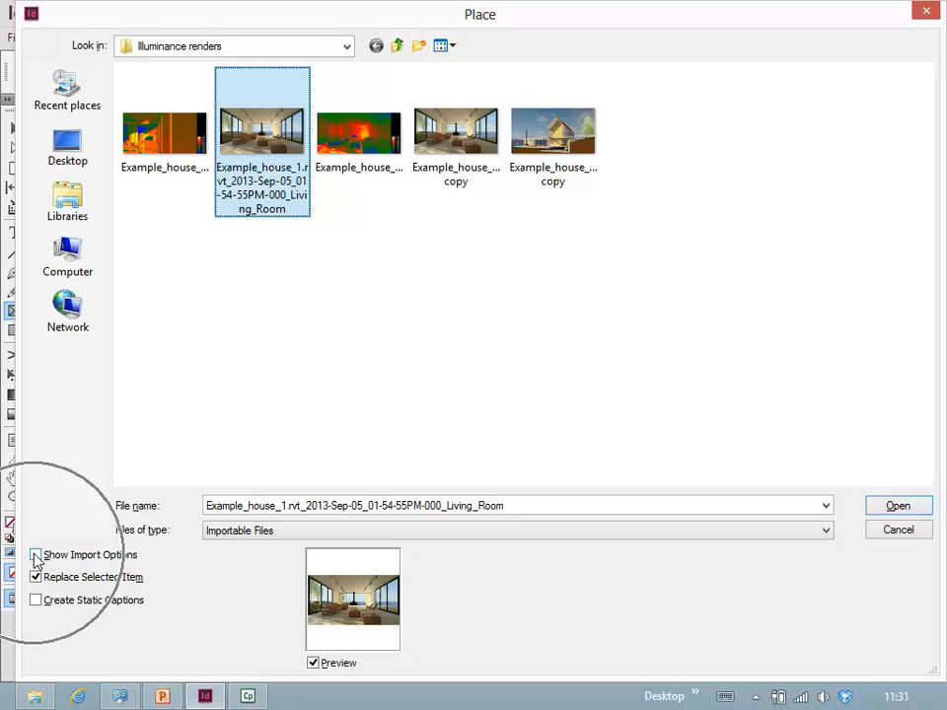
{"action": "left_click", "coordinate": [35, 556]}
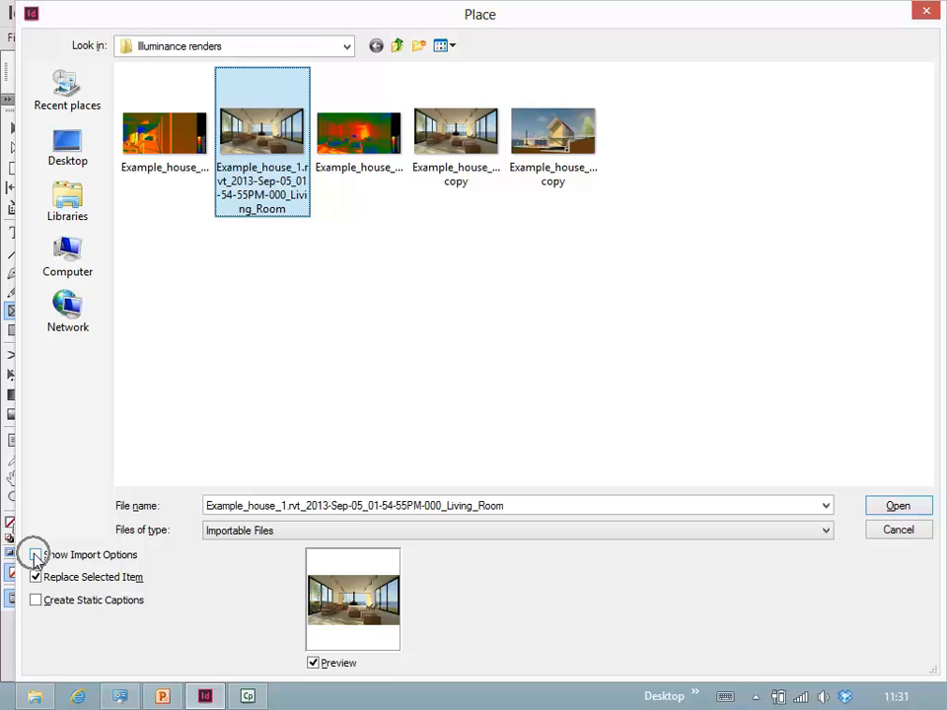
{"action": "left_click", "coordinate": [898, 506]}
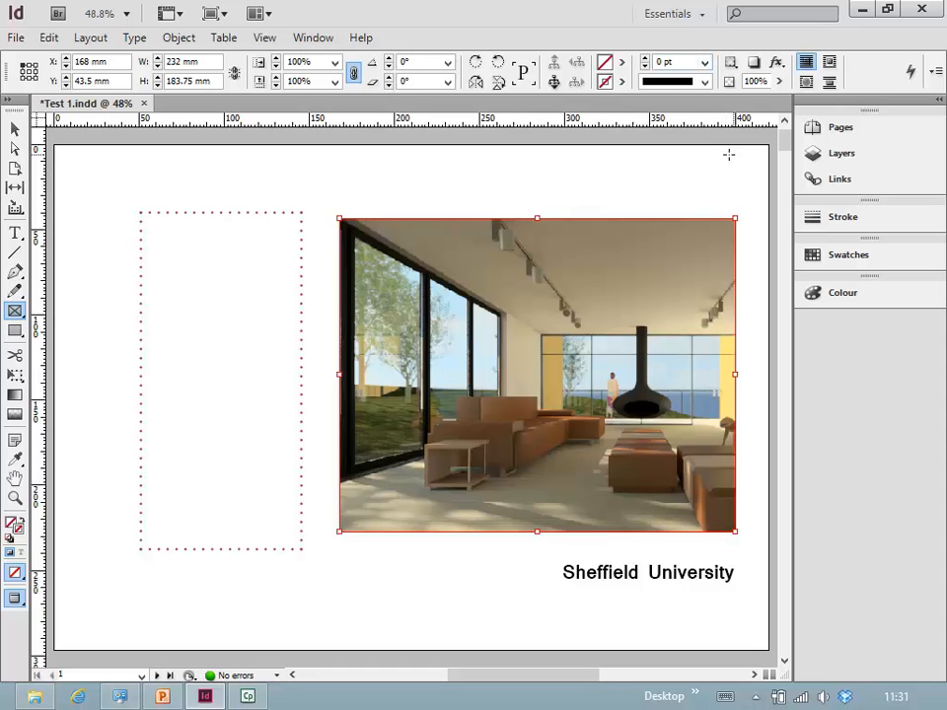
{"action": "left_click", "coordinate": [934, 72]}
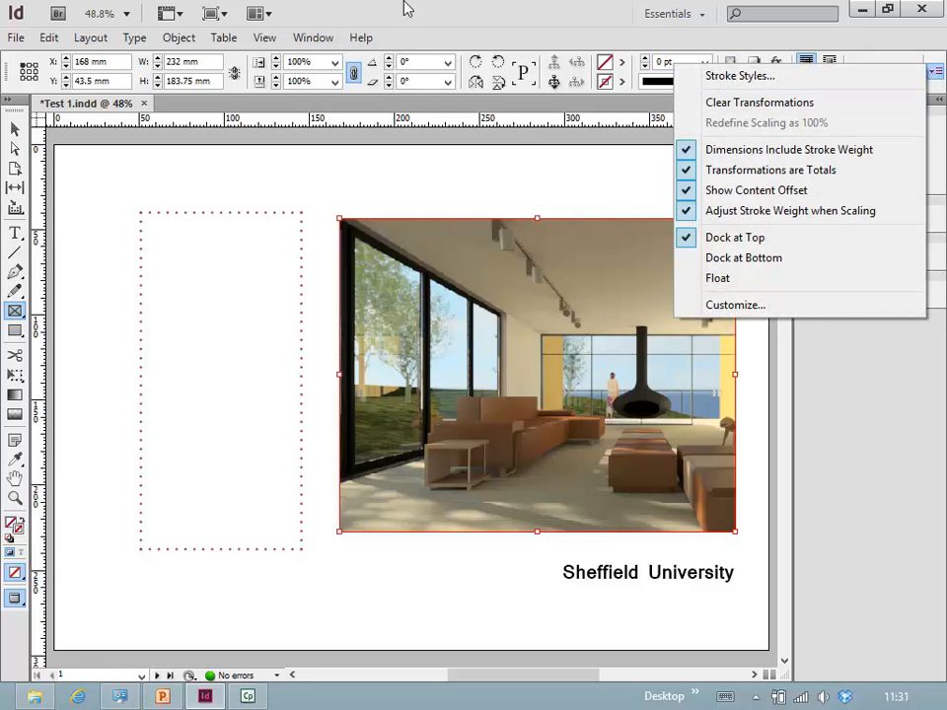
{"action": "left_click", "coordinate": [437, 38]}
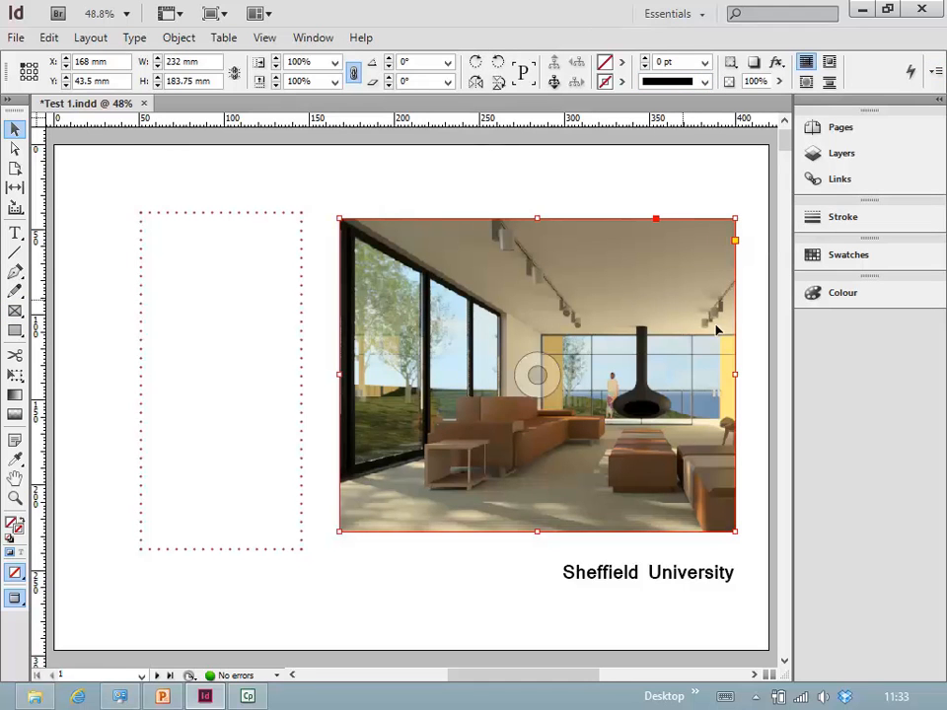
{"action": "left_click", "coordinate": [452, 603]}
{"action": "left_click", "coordinate": [452, 438]}
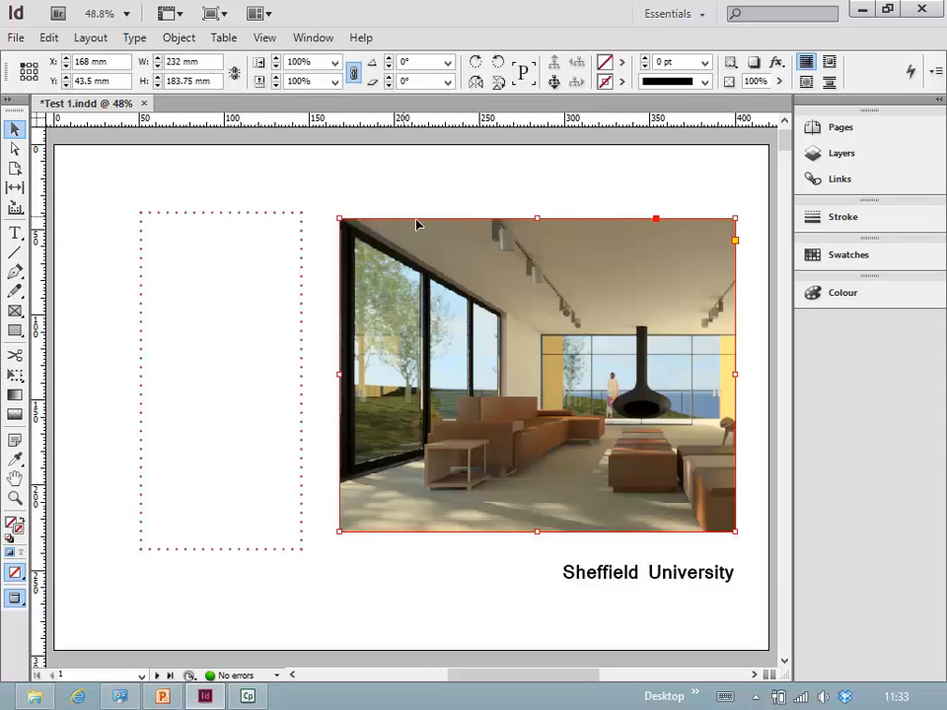
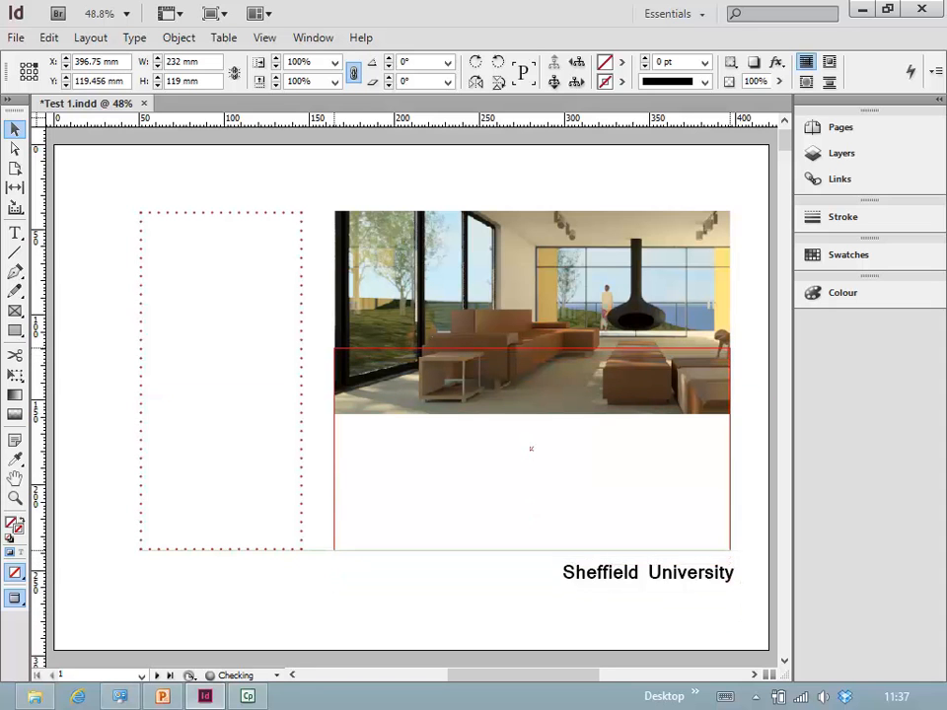
- Duplicate the living room image frame directly below the original, ending level with the dotted rectangle's lower edge
{"action": "key", "text": "ctrl+alt+v"}
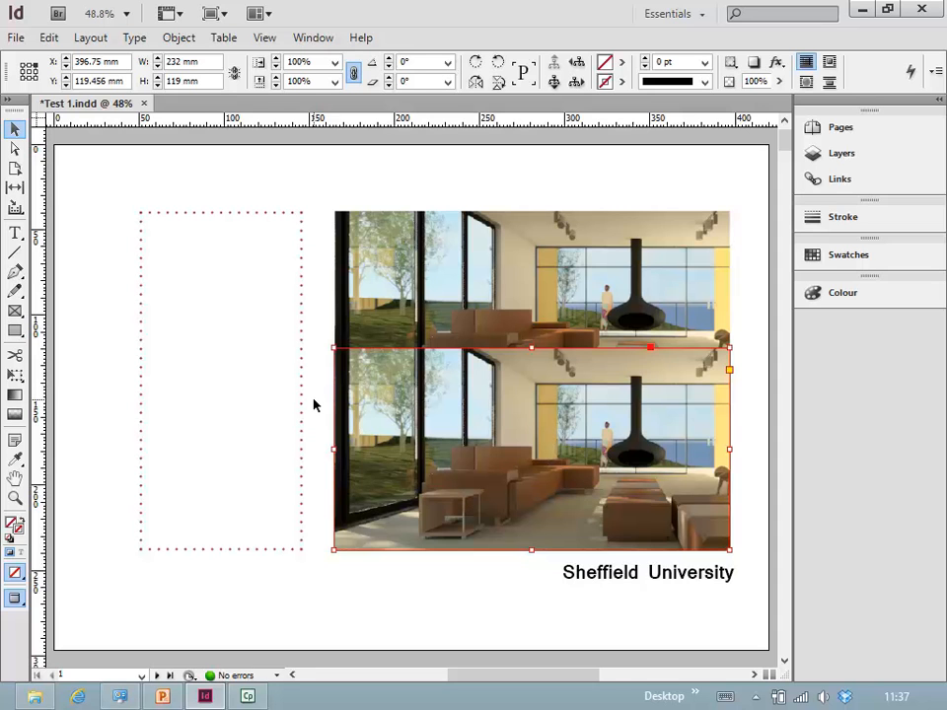
{"action": "left_click", "coordinate": [530, 449]}
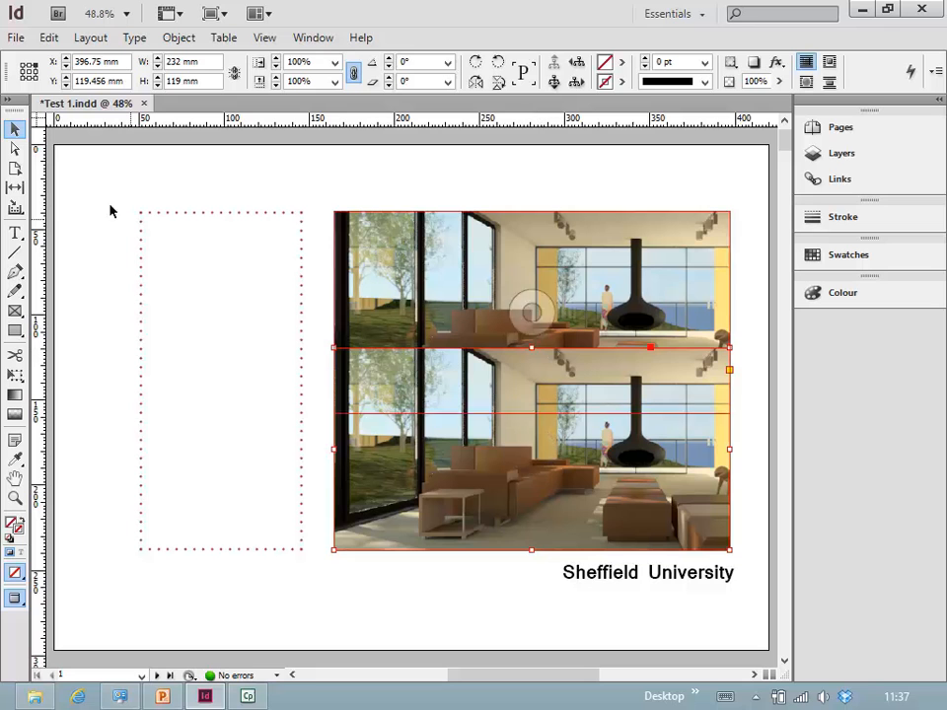
{"action": "left_click", "coordinate": [15, 132]}
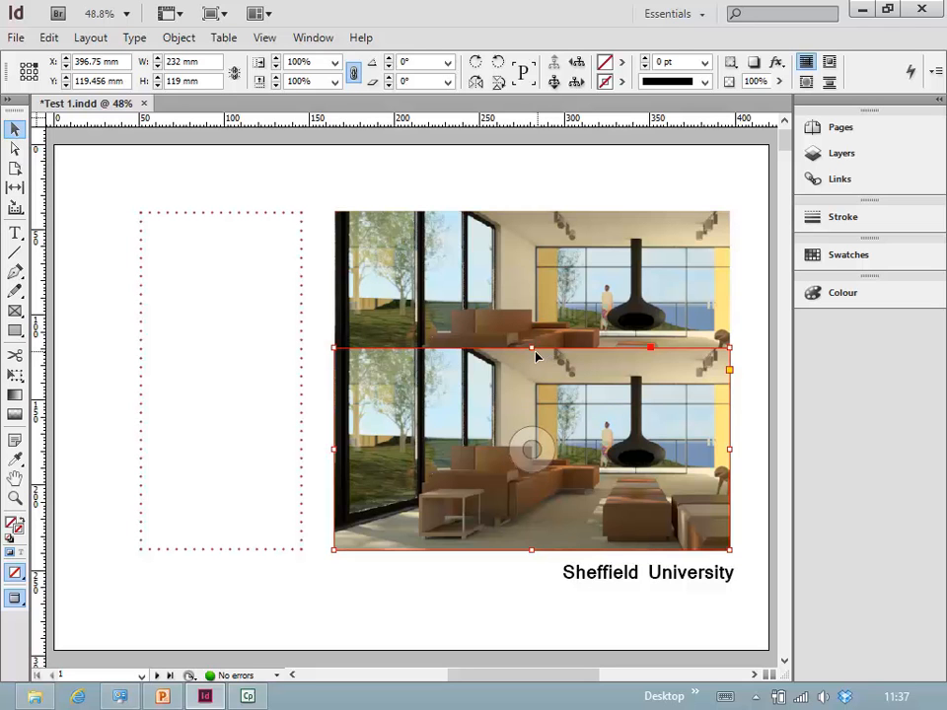
- Crop the upper image frame to about 100 mm high and the lower copy to about 90 mm, leaving a narrow gap between them
{"action": "left_click_drag", "start_coordinate": [530, 352], "coordinate": [531, 381]}
{"action": "left_click", "coordinate": [499, 348]}
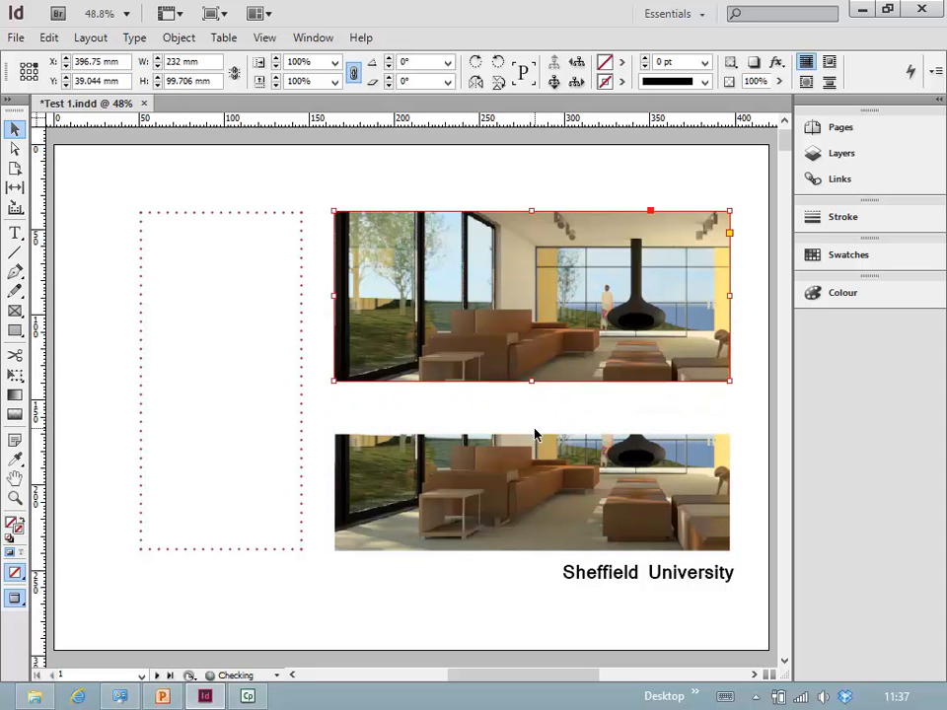
{"action": "left_click", "coordinate": [531, 434]}
{"action": "left_click_drag", "start_coordinate": [531, 434], "coordinate": [533, 397]}
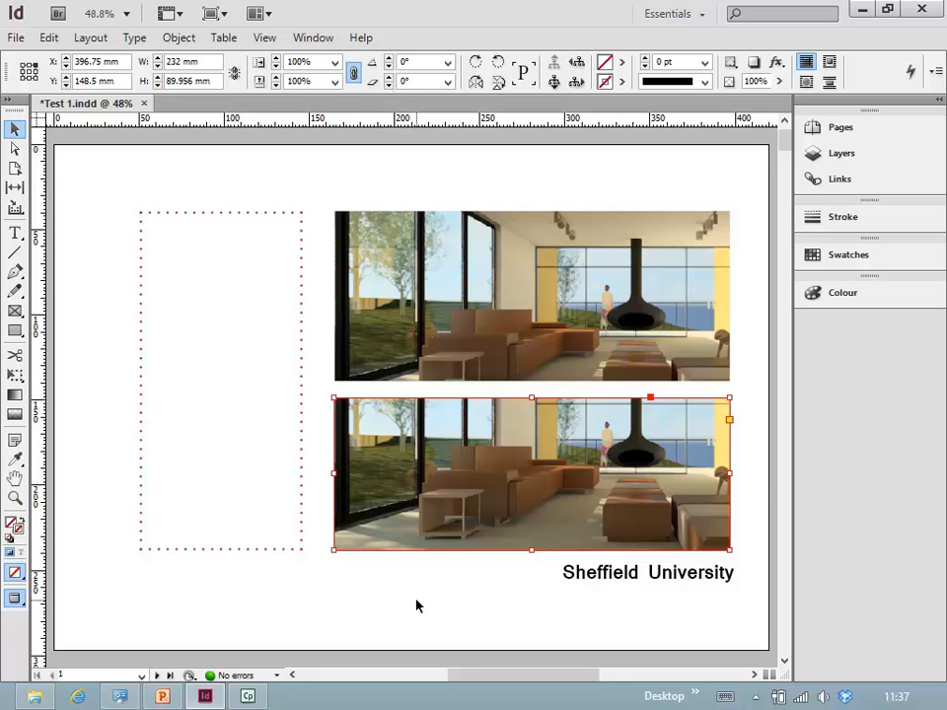
{"action": "left_click", "coordinate": [417, 606]}
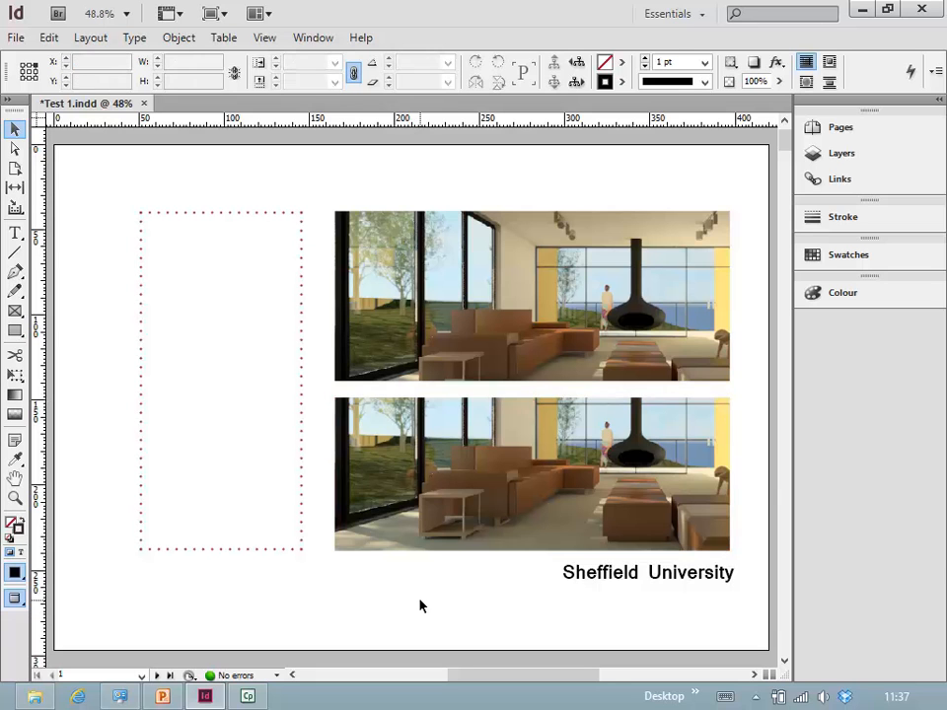
- Relink the lower image to Frame 5 from the Render examples folder
{"action": "left_click", "coordinate": [491, 501]}
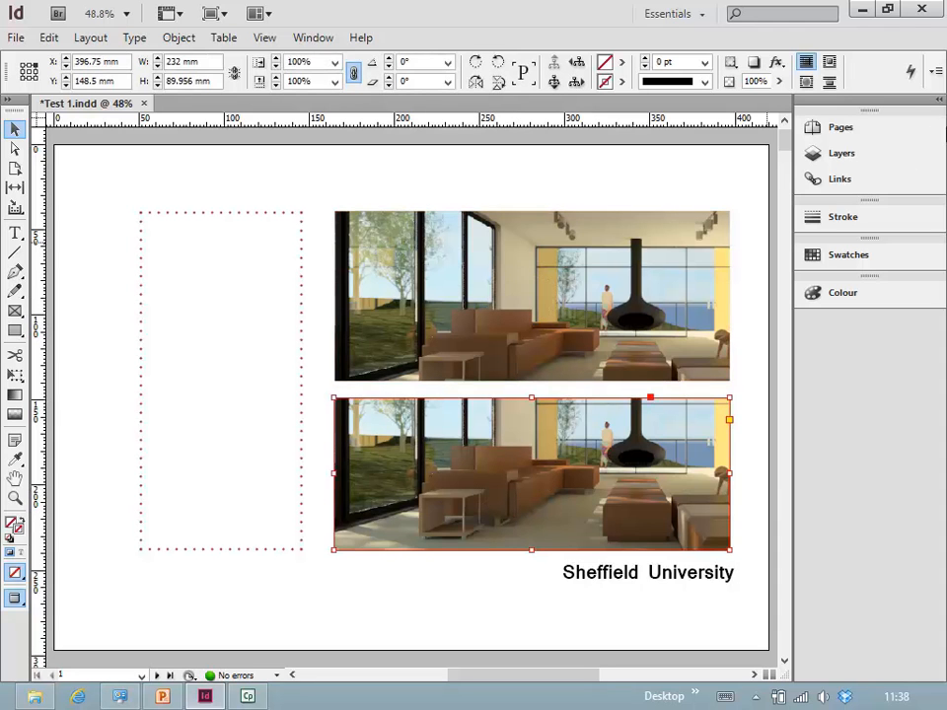
{"action": "left_click", "coordinate": [863, 181]}
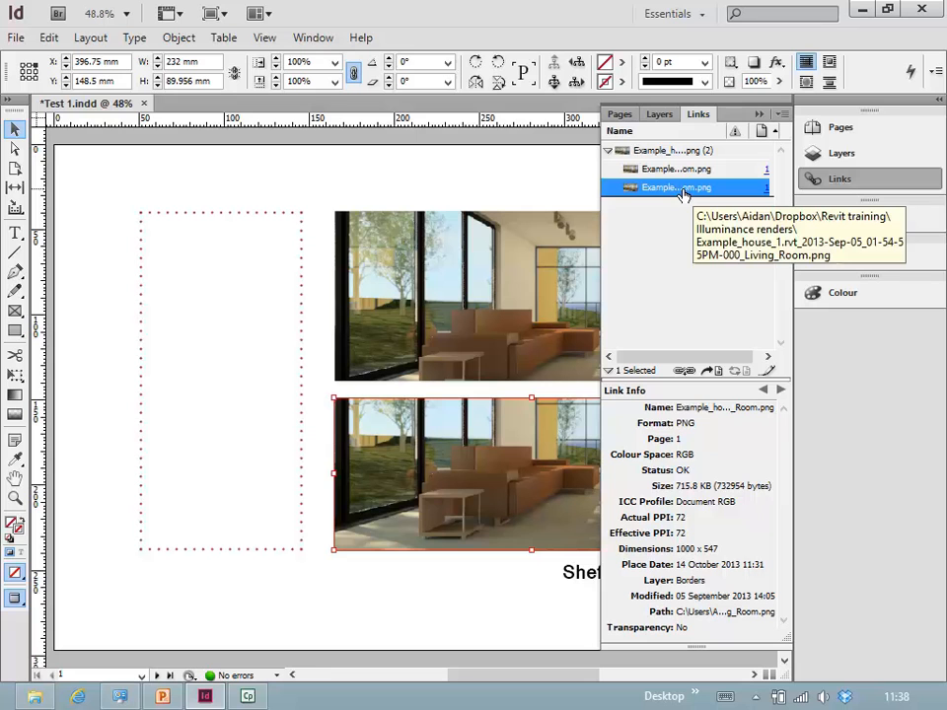
{"action": "left_click", "coordinate": [783, 116]}
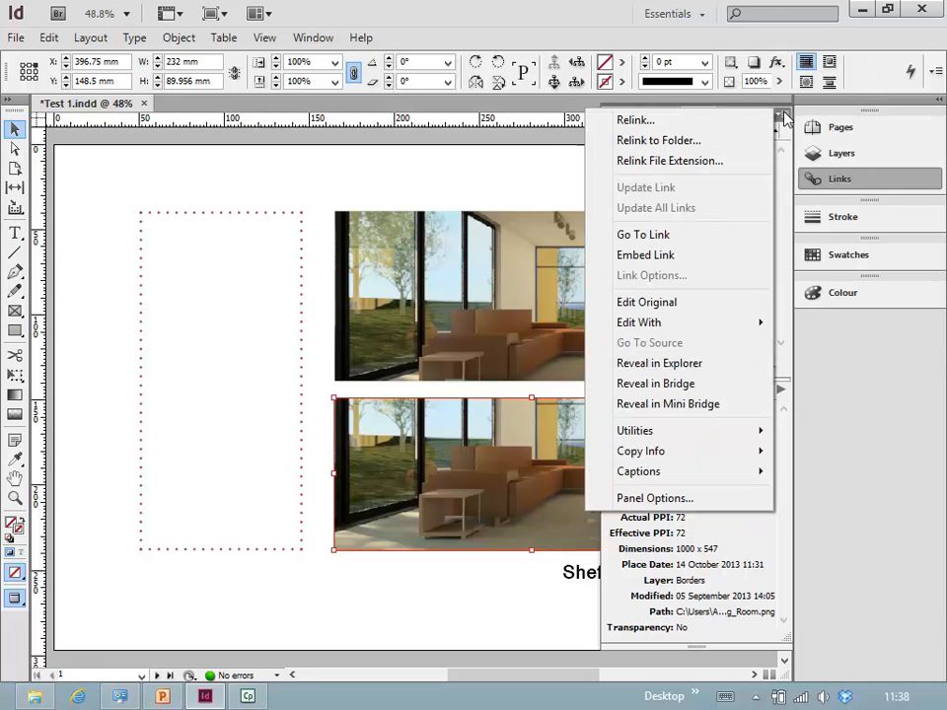
{"action": "left_click", "coordinate": [649, 120]}
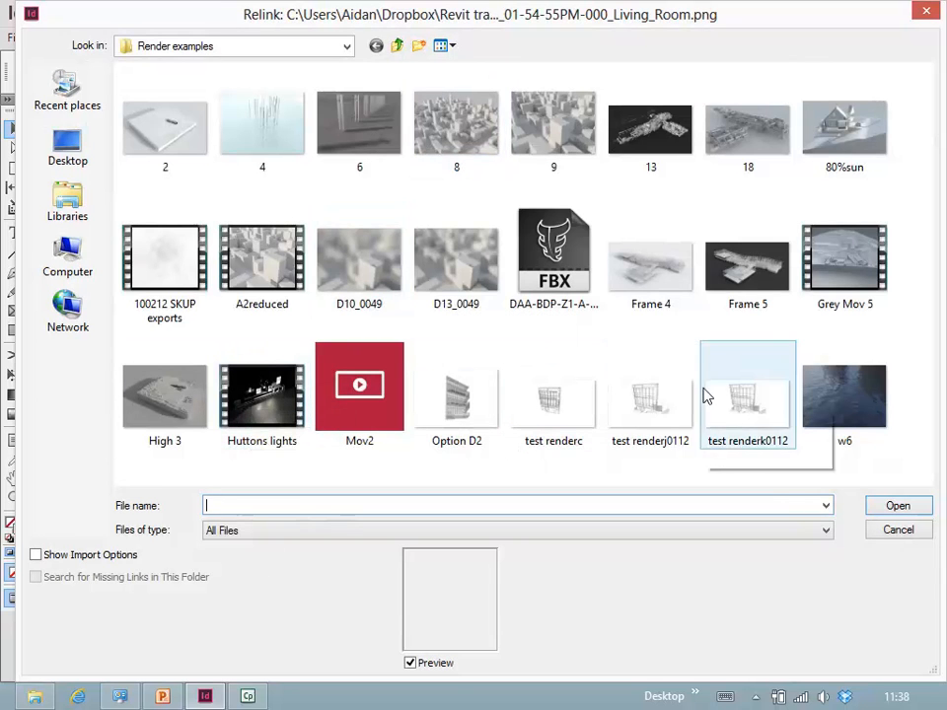
{"action": "left_click", "coordinate": [738, 291]}
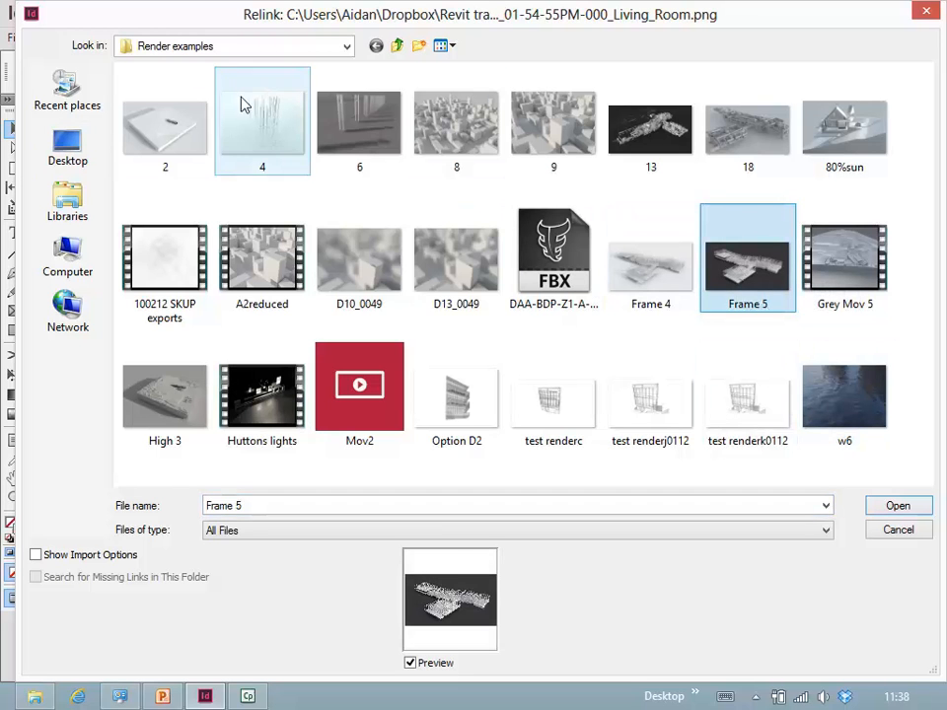
{"action": "key", "text": "Return"}
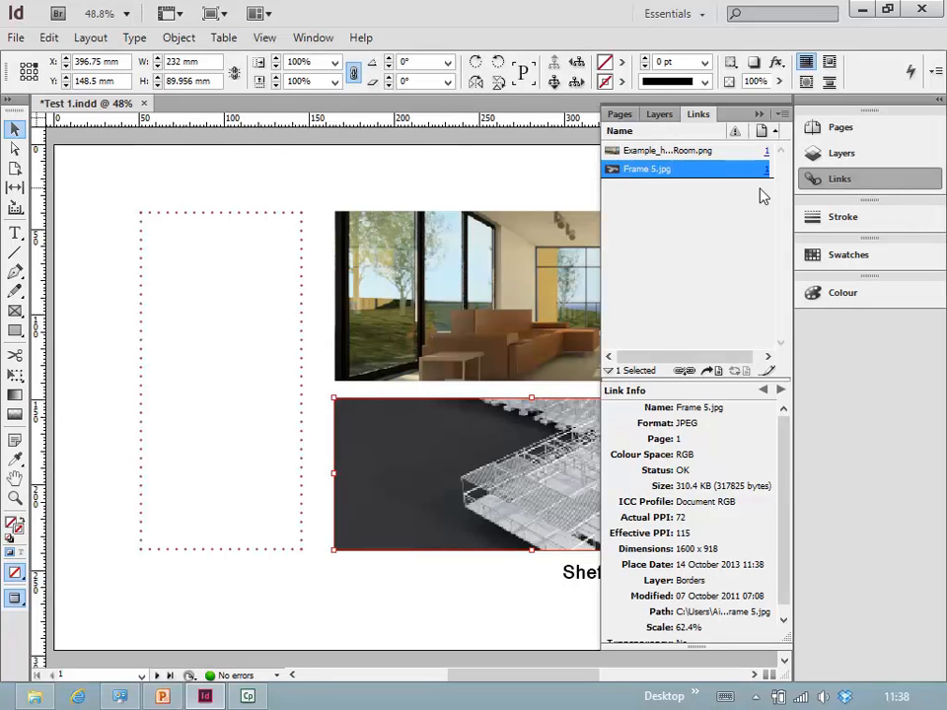
{"action": "left_click", "coordinate": [759, 114]}
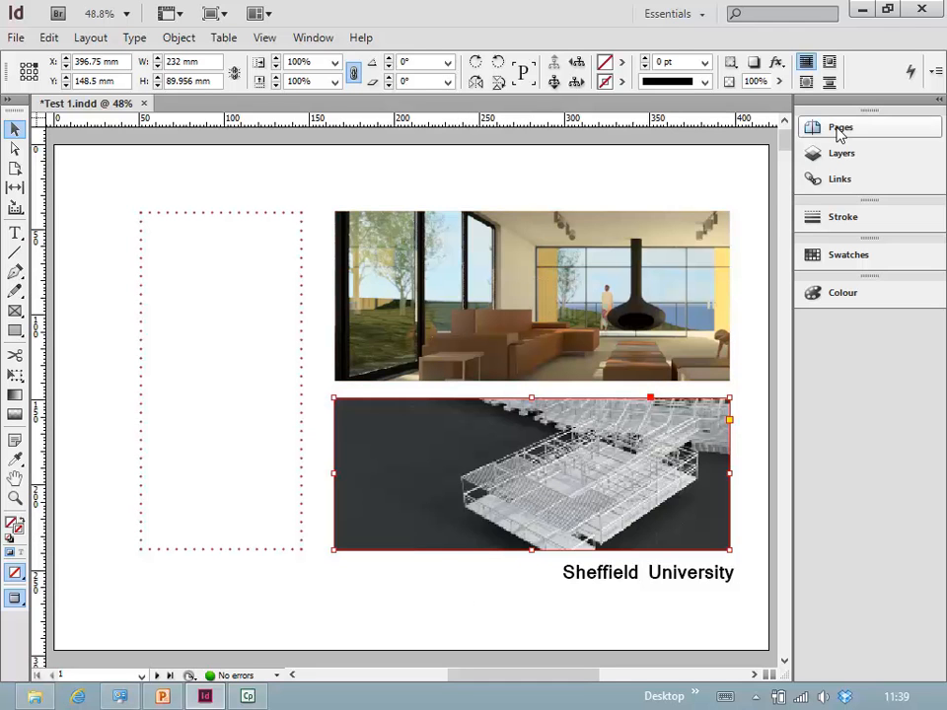
- Relink the lower image to Example_house_1.rvt_2013-Sep-05_01-55-36PM-000_Living_Room from the Illuminance renders folder in Dropbox's Revit training folder
{"action": "left_click", "coordinate": [801, 178]}
{"action": "left_click", "coordinate": [843, 185]}
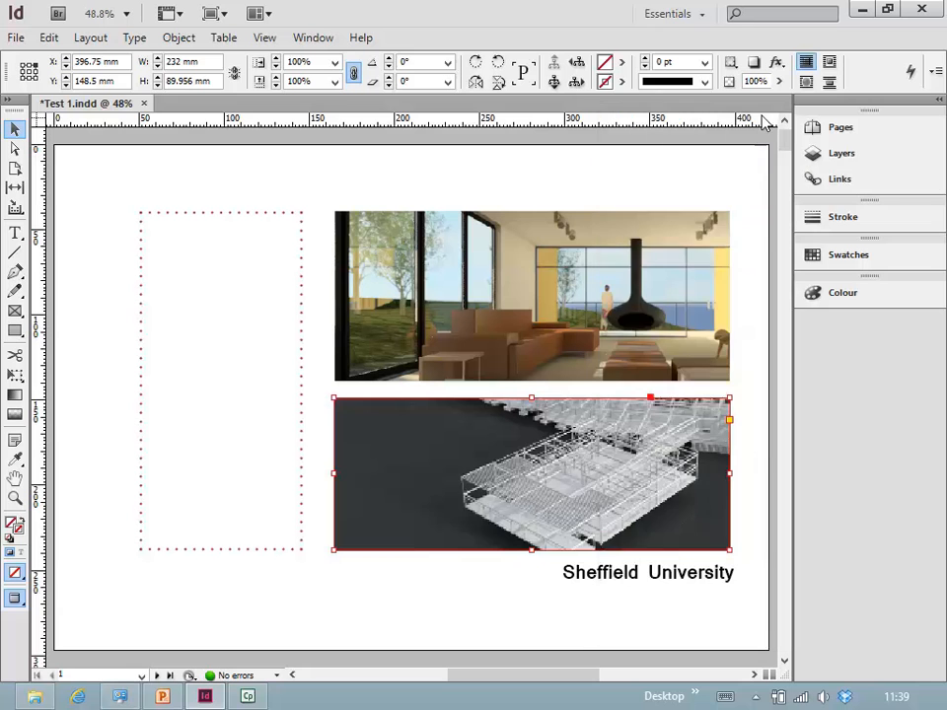
{"action": "left_click", "coordinate": [845, 187]}
{"action": "left_click", "coordinate": [778, 114]}
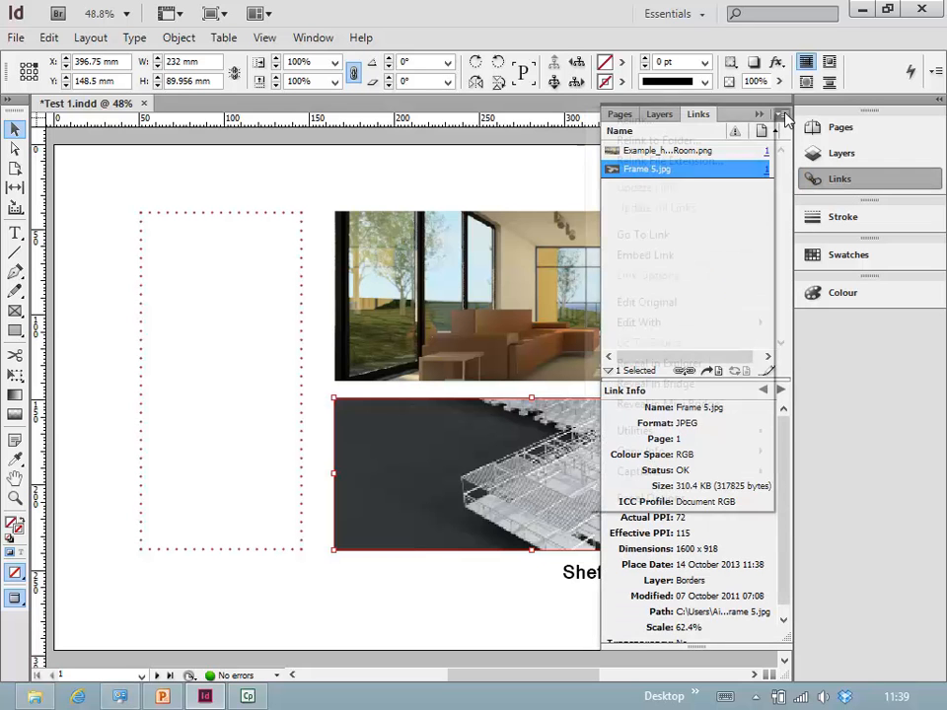
{"action": "left_click", "coordinate": [649, 120]}
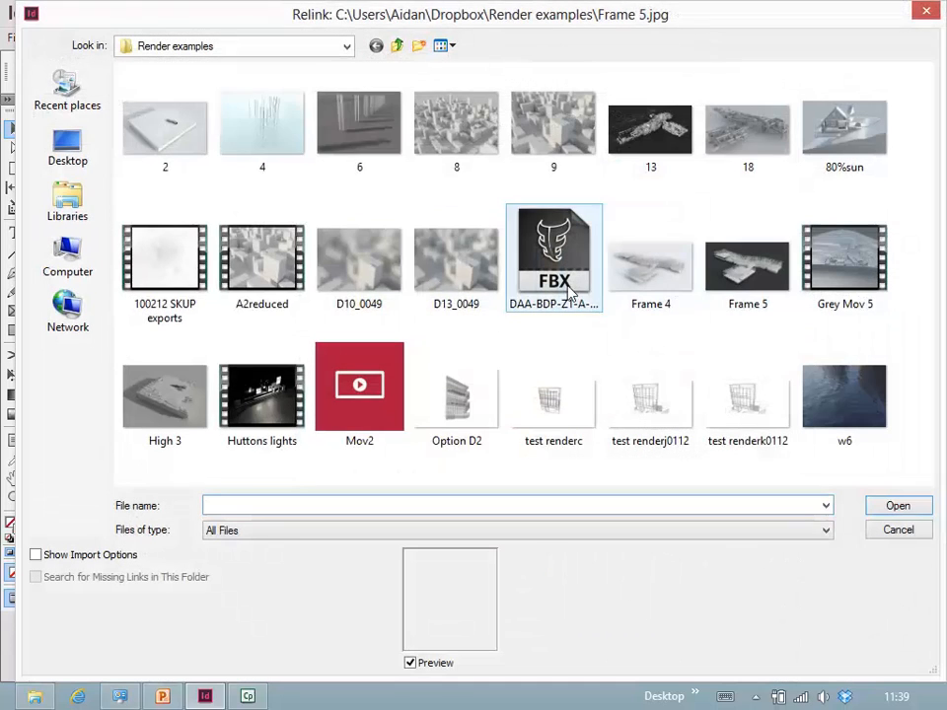
{"action": "left_click", "coordinate": [67, 148]}
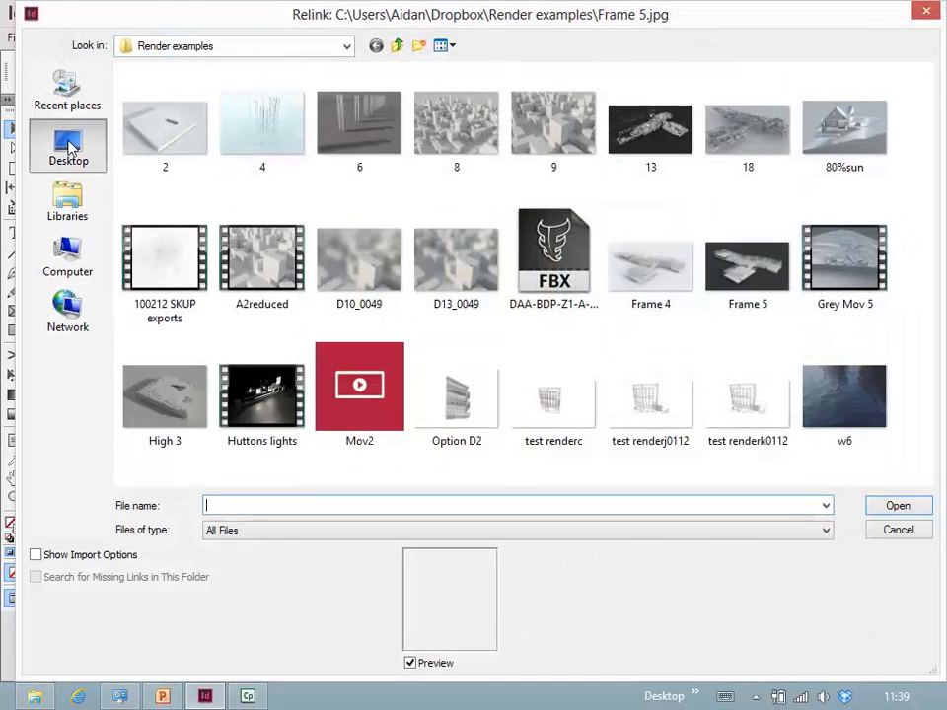
{"action": "double_click", "coordinate": [150, 111]}
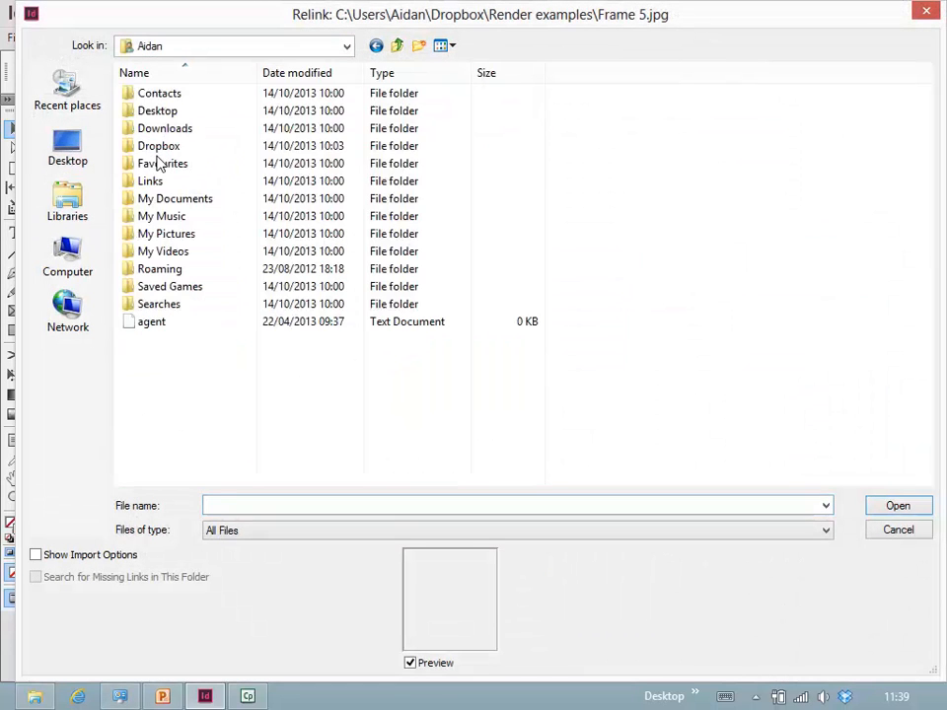
{"action": "double_click", "coordinate": [160, 150]}
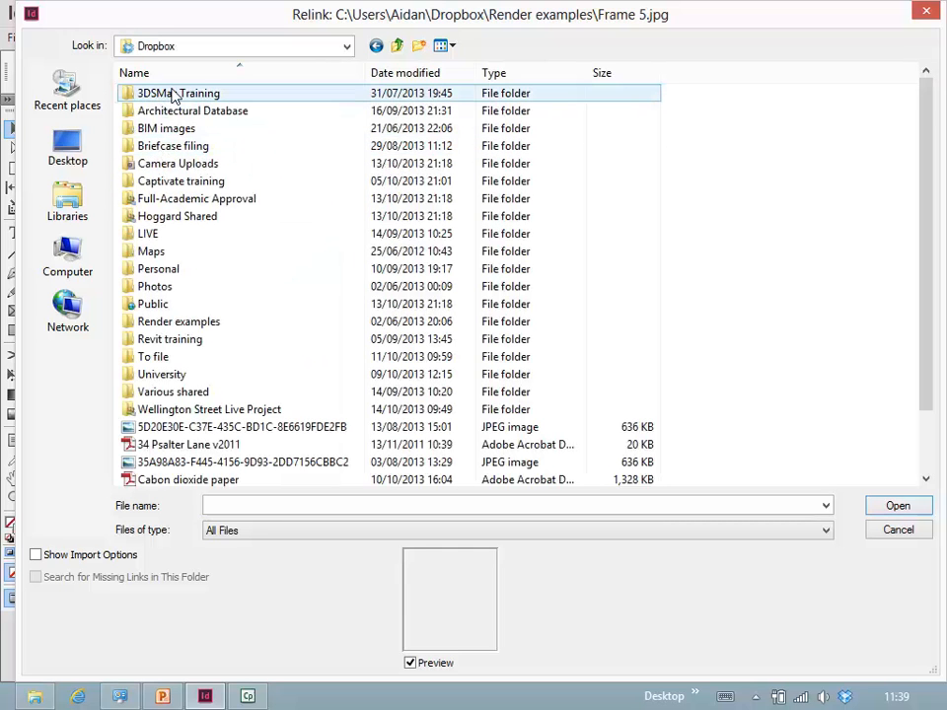
{"action": "double_click", "coordinate": [153, 337]}
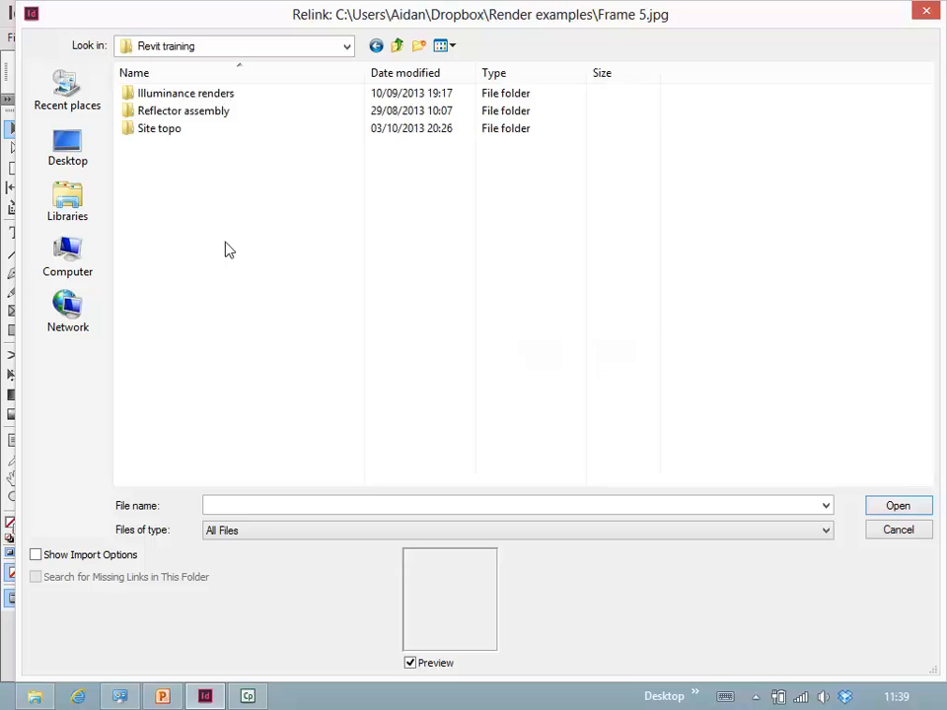
{"action": "double_click", "coordinate": [180, 95]}
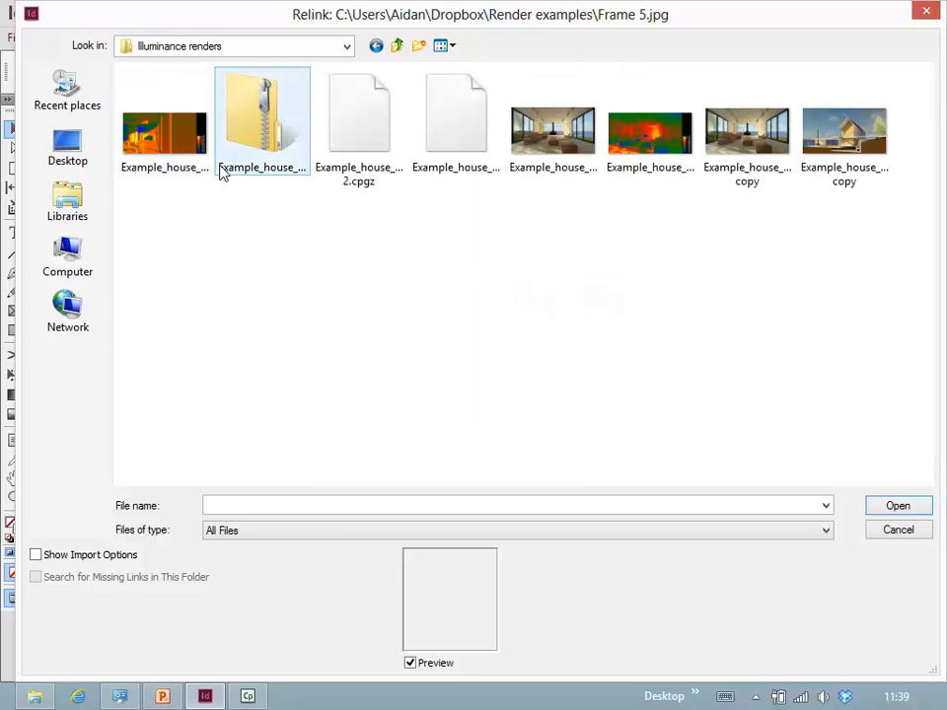
{"action": "left_click", "coordinate": [627, 156]}
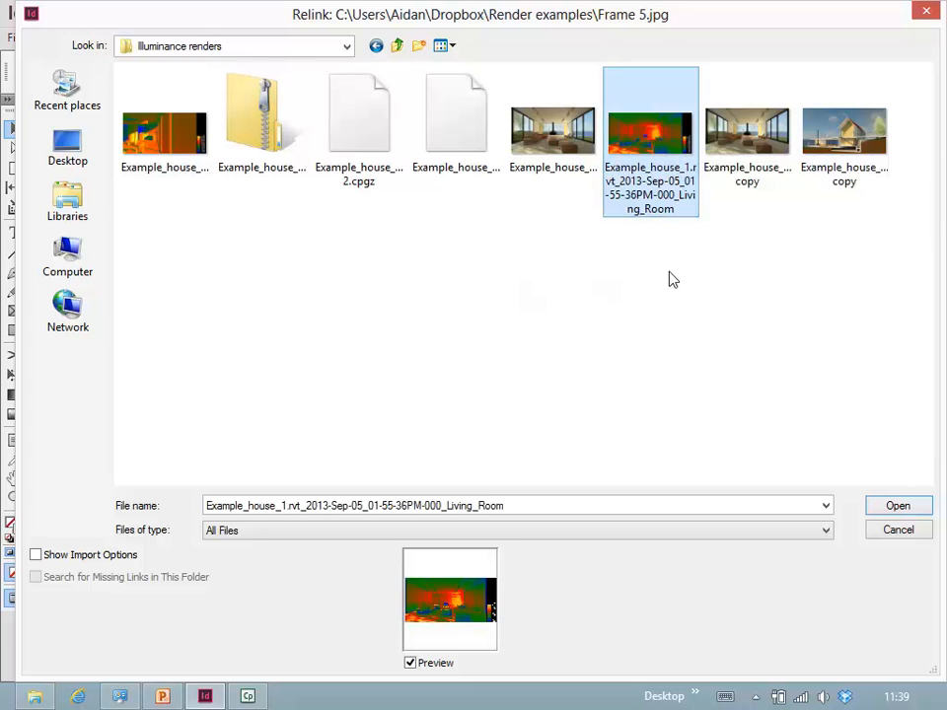
{"action": "left_click", "coordinate": [892, 508]}
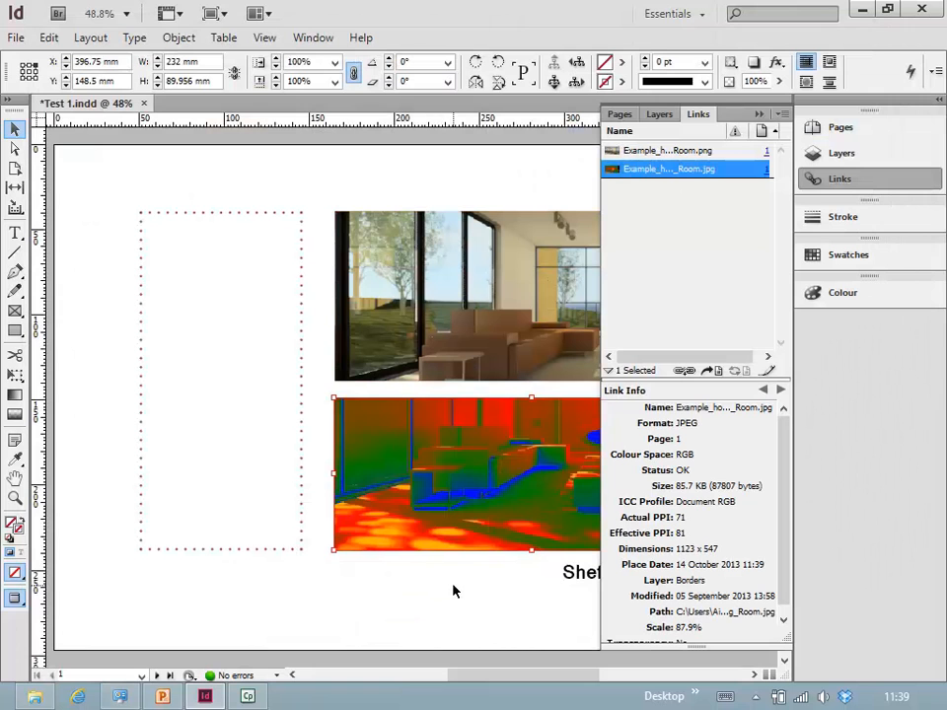
{"action": "left_click", "coordinate": [758, 114]}
- Examine the living room render and the illuminance image below it at higher magnification, and review the list of linked files
{"action": "key", "text": "z"}
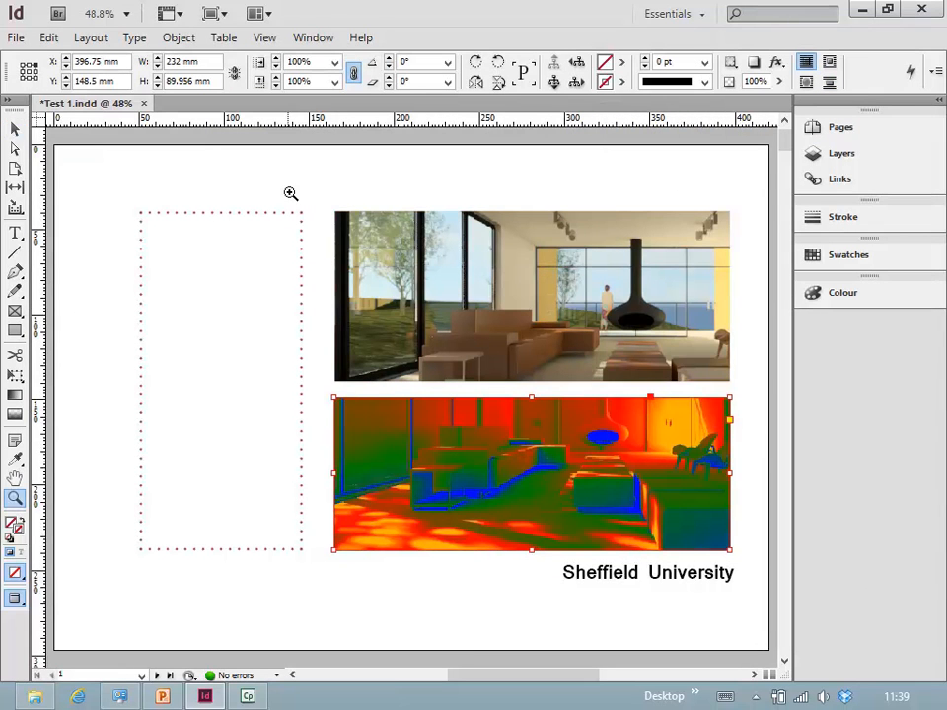
{"action": "left_click_drag", "start_coordinate": [399, 286], "coordinate": [763, 573]}
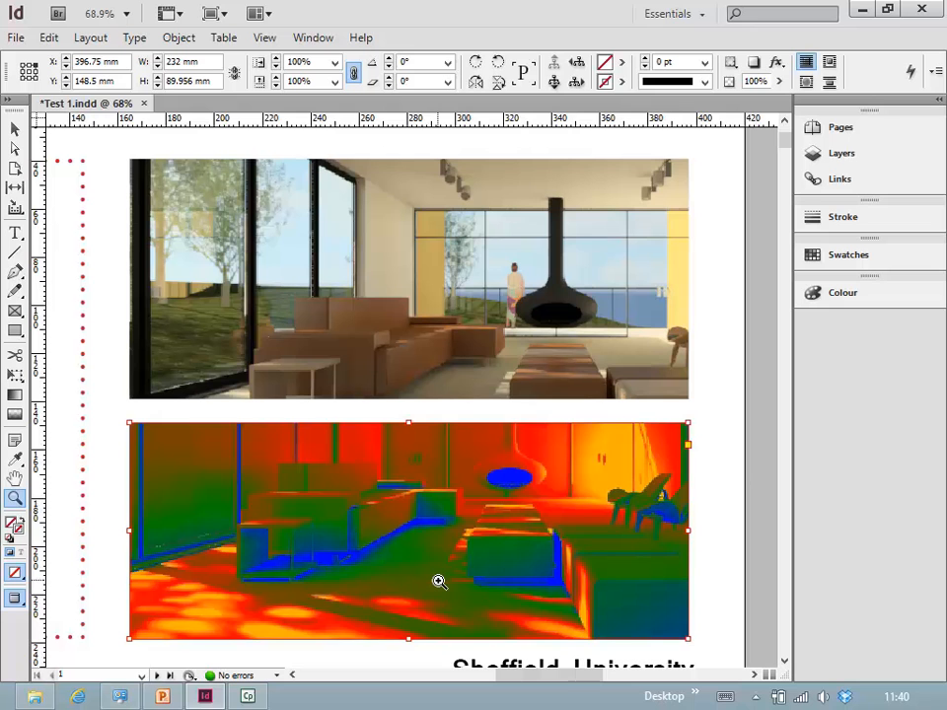
{"action": "left_click", "coordinate": [876, 185]}
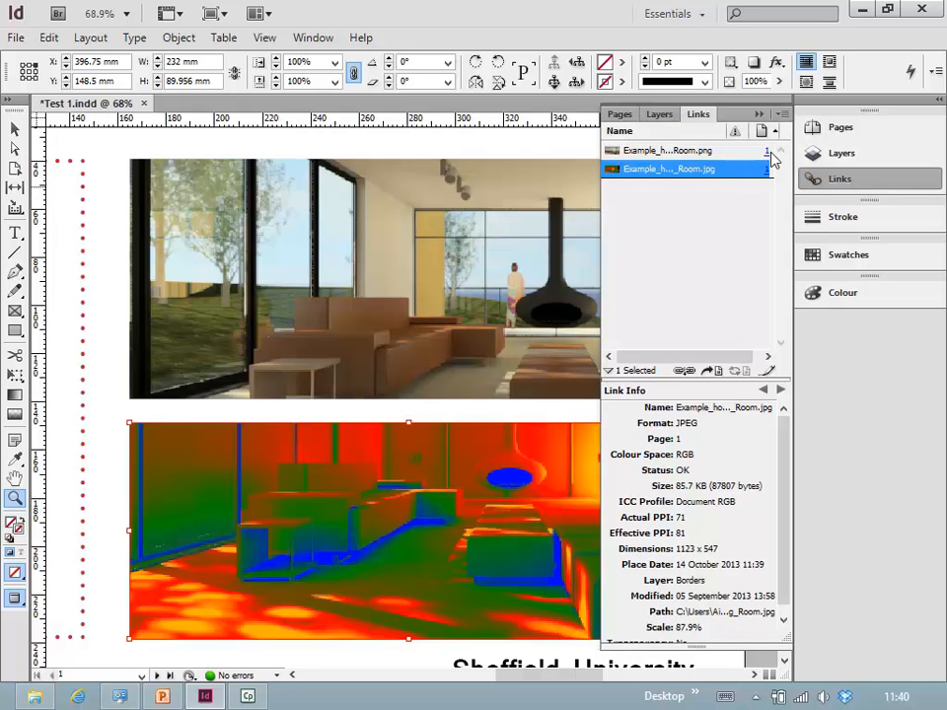
{"action": "left_click", "coordinate": [759, 114]}
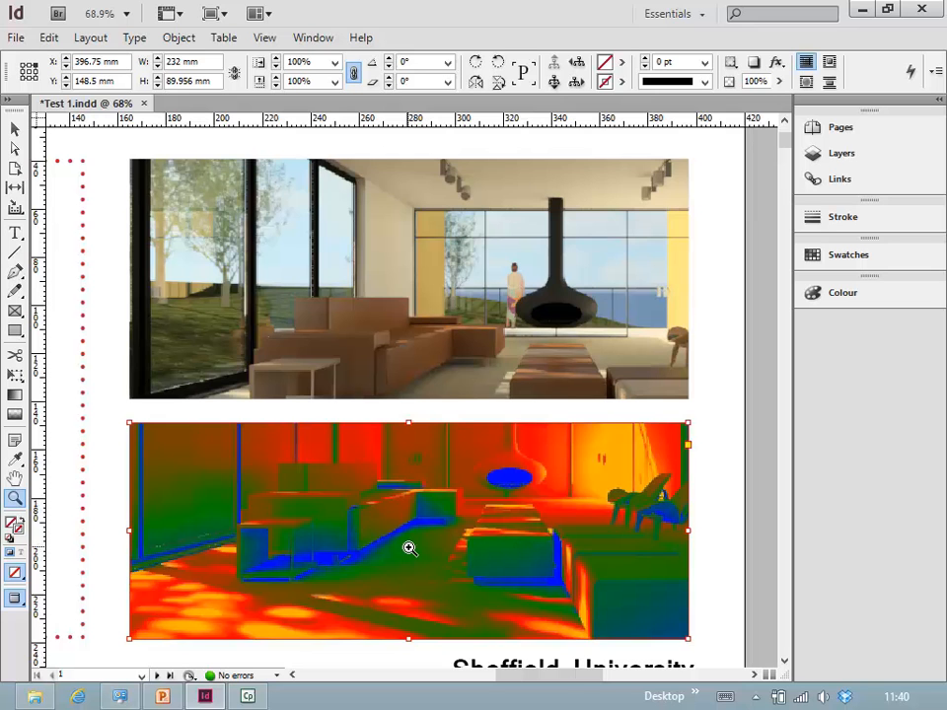
{"action": "left_click", "coordinate": [409, 549], "text": "alt"}
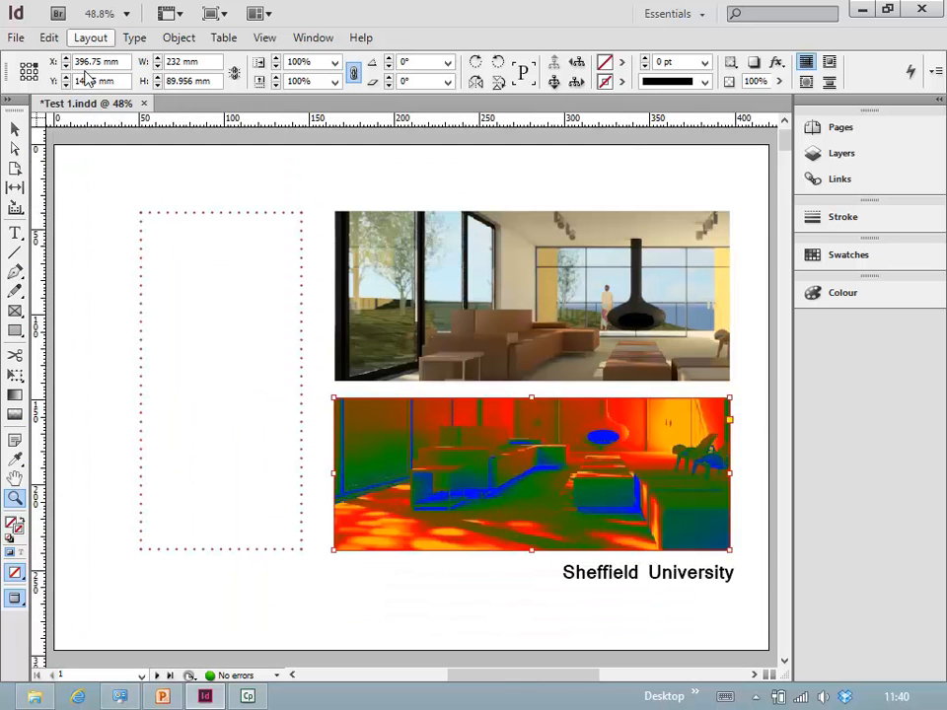
{"action": "left_click", "coordinate": [15, 128]}
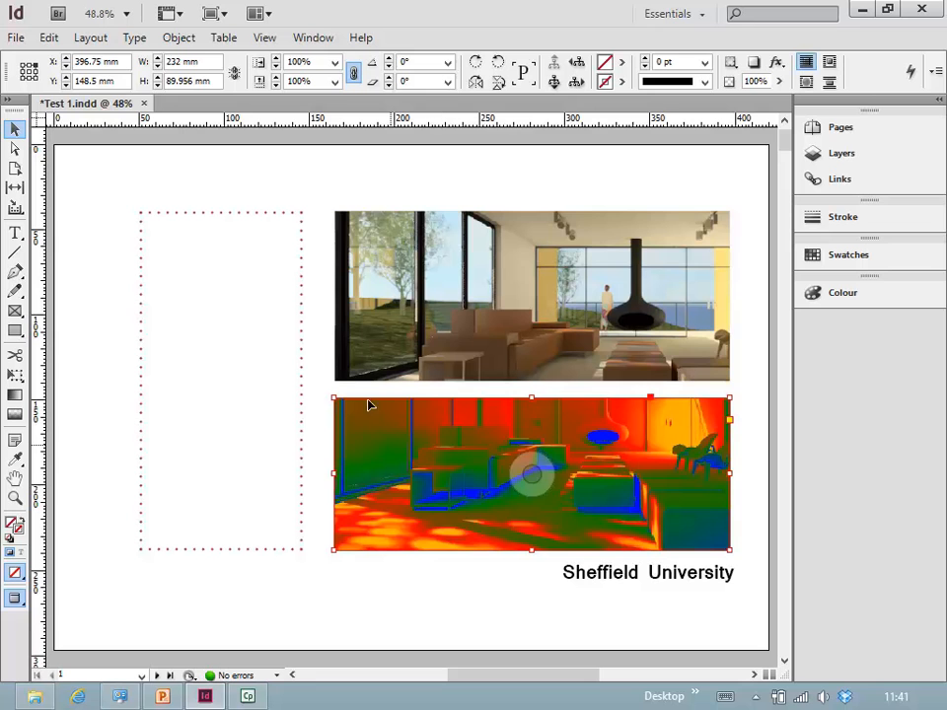
{"action": "left_click", "coordinate": [311, 378]}
{"action": "key", "text": "z"}
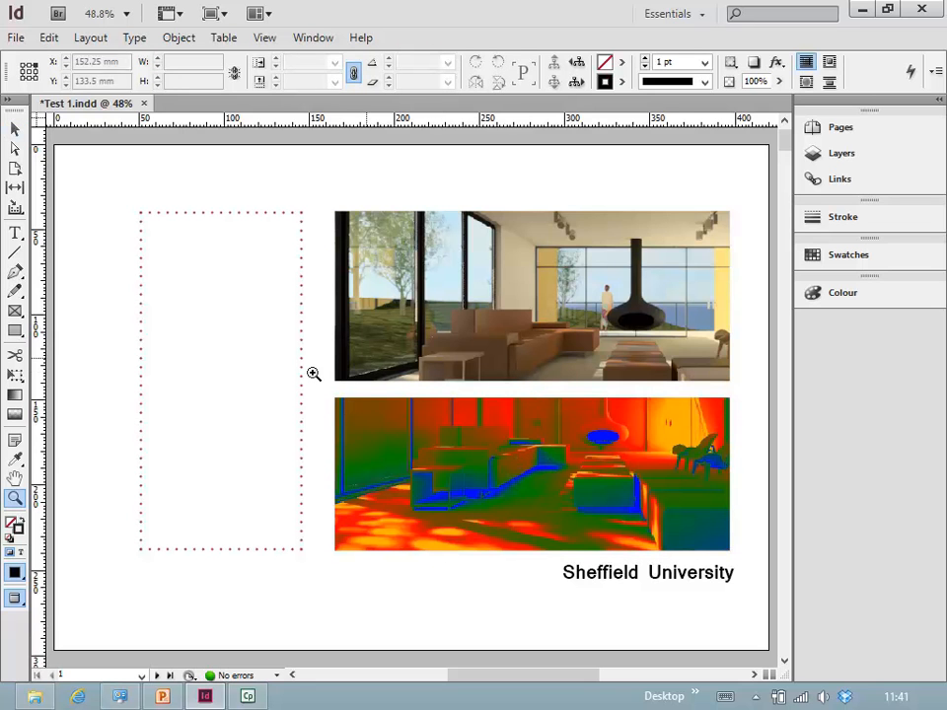
{"action": "left_click_drag", "start_coordinate": [340, 205], "coordinate": [547, 512]}
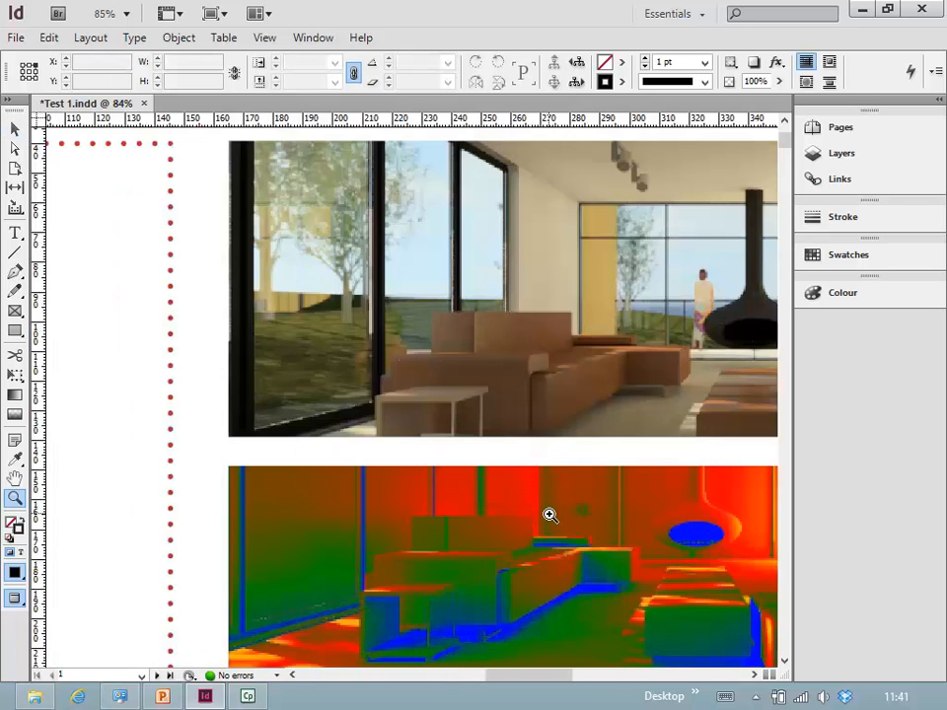
- Switch the document's display performance to Fast Display so that the placed images are drawn as grey placeholders
{"action": "scroll", "coordinate": [543, 514], "scroll_direction": "up", "scroll_amount": 1}
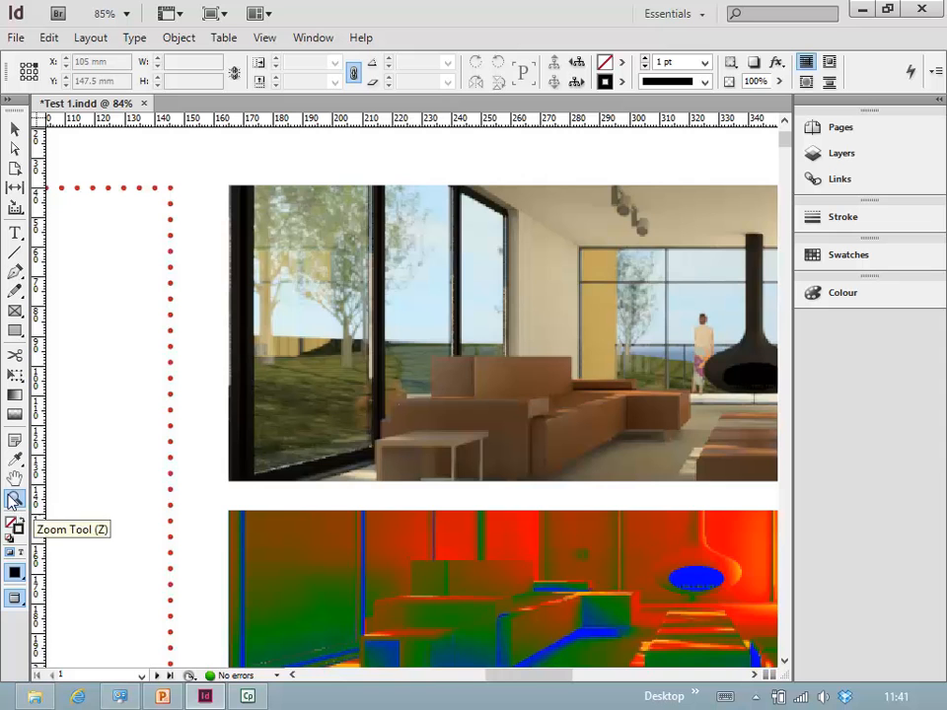
{"action": "left_click_drag", "start_coordinate": [196, 342], "coordinate": [533, 581]}
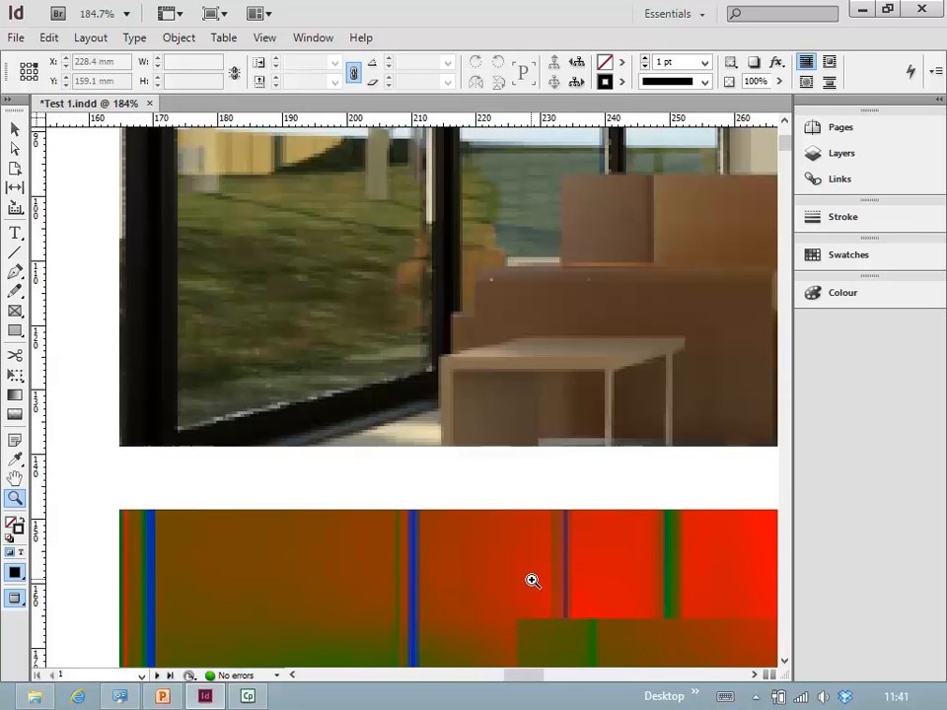
{"action": "left_click", "coordinate": [263, 40]}
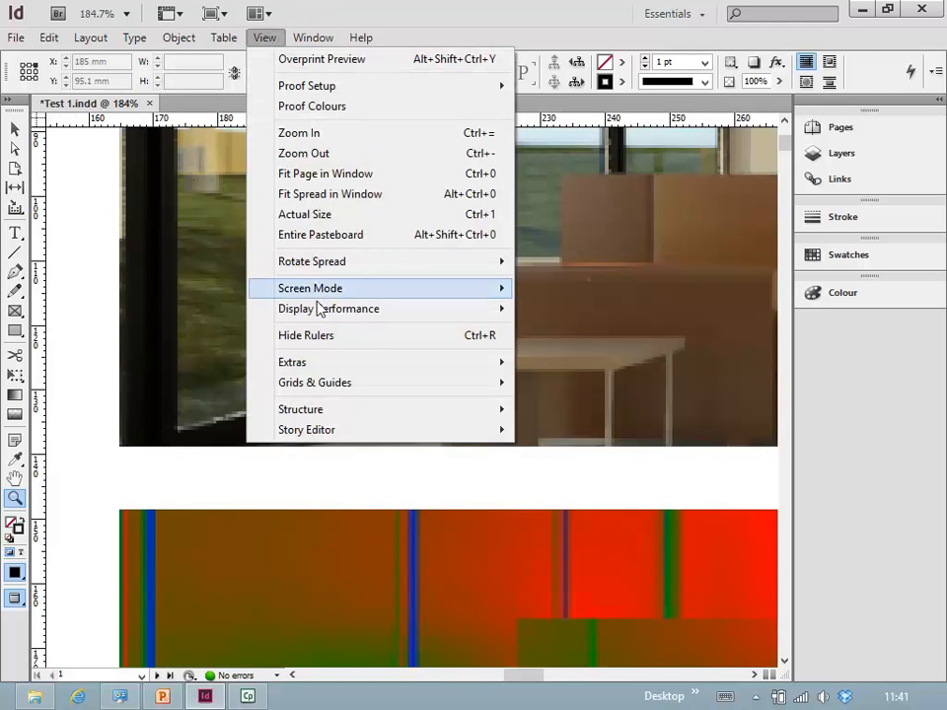
{"action": "mouse_move", "coordinate": [318, 311]}
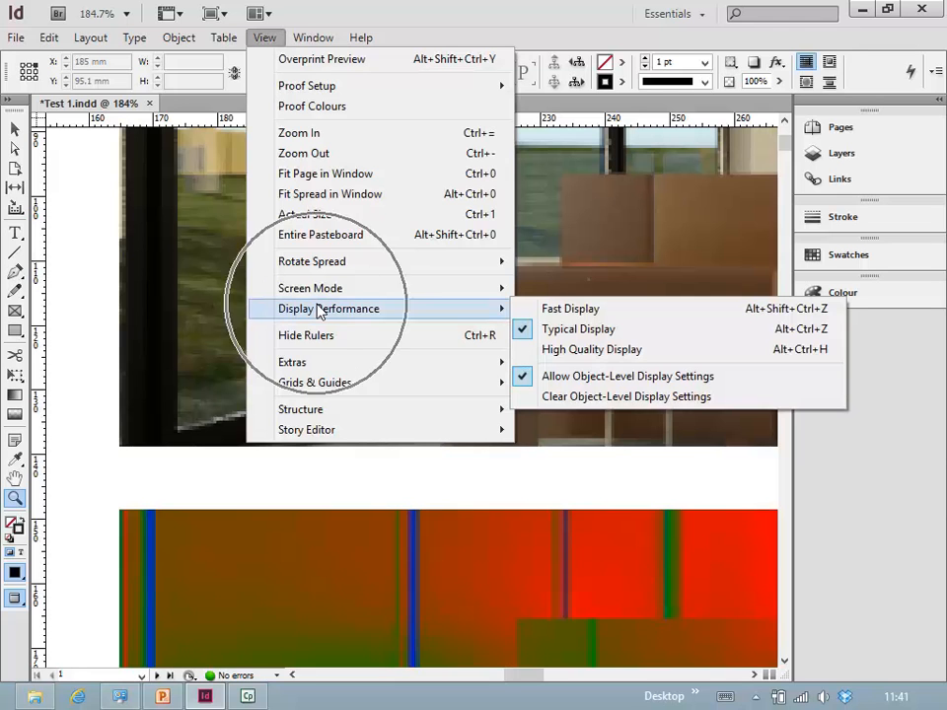
{"action": "left_click", "coordinate": [575, 311]}
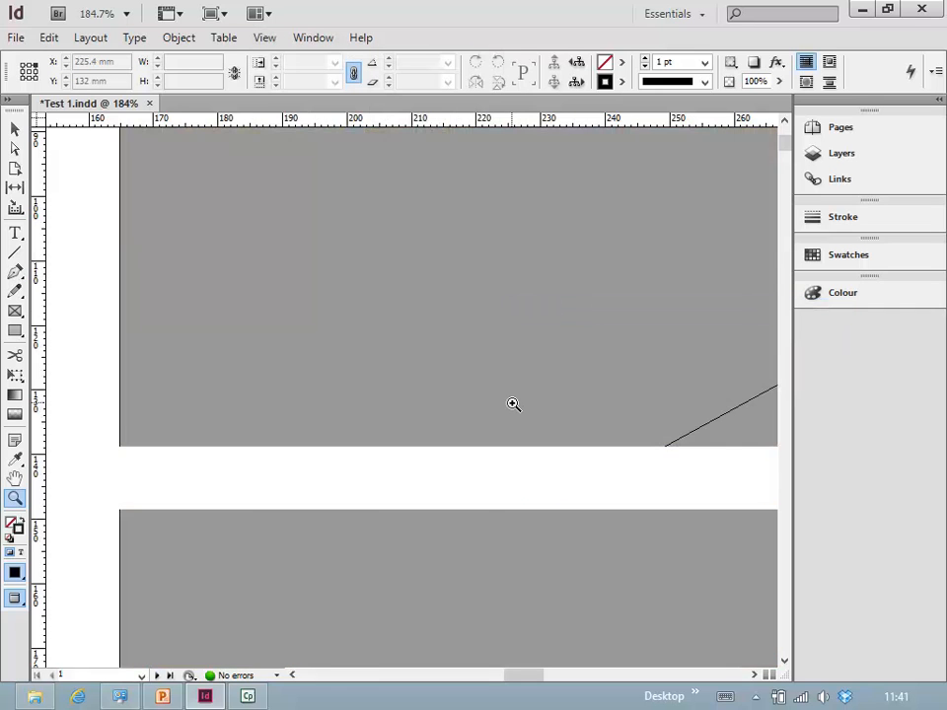
- Set the document's display performance back to Typical Display to show both images on page 1
{"action": "key", "text": "ctrl+0"}
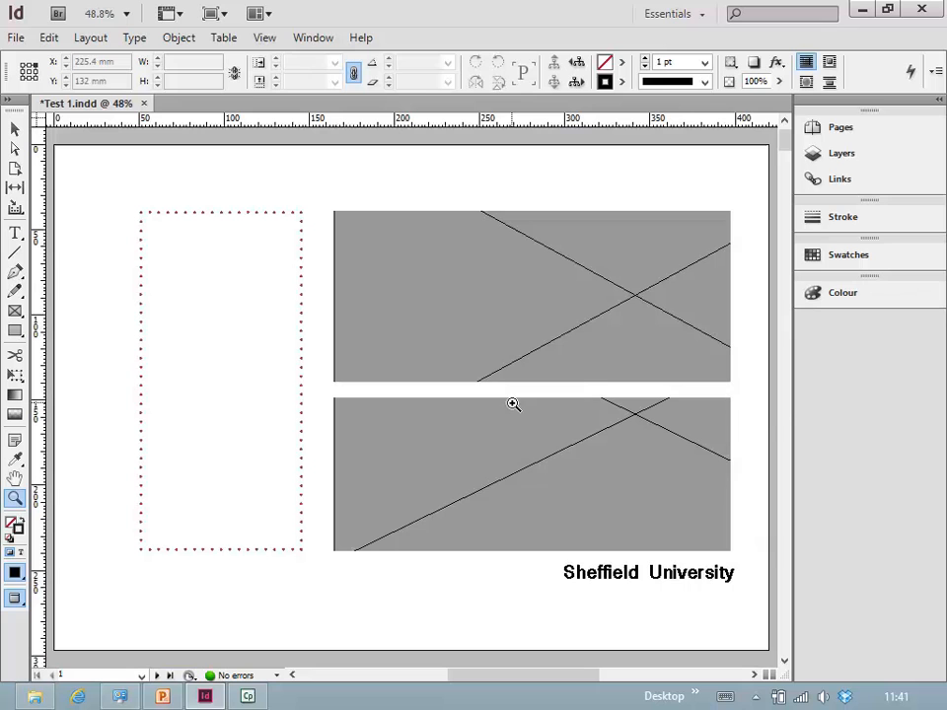
{"action": "left_click", "coordinate": [266, 39]}
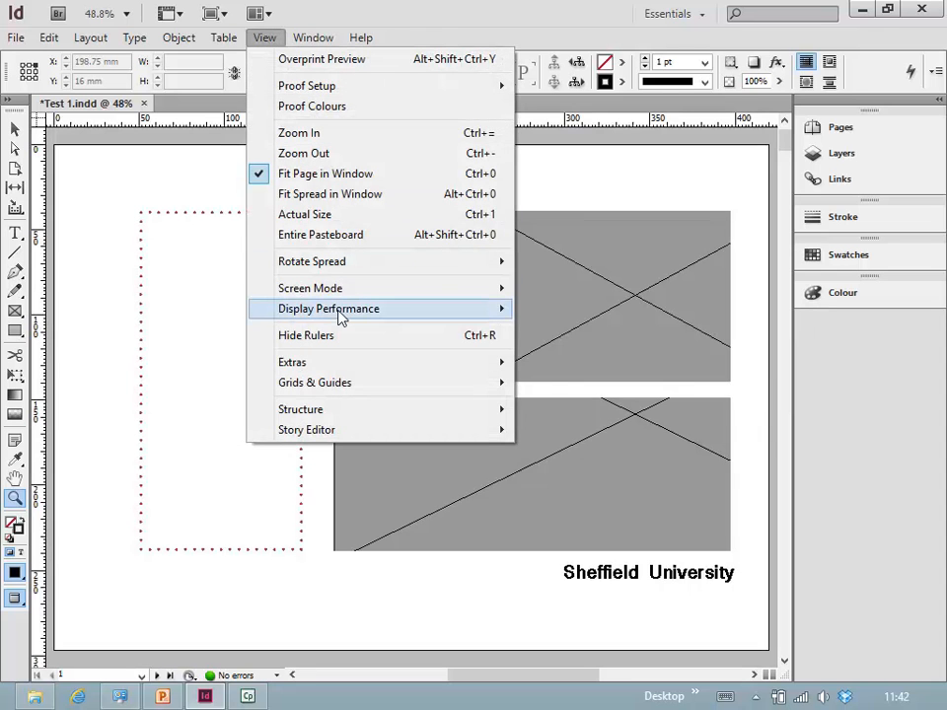
{"action": "left_click", "coordinate": [546, 328]}
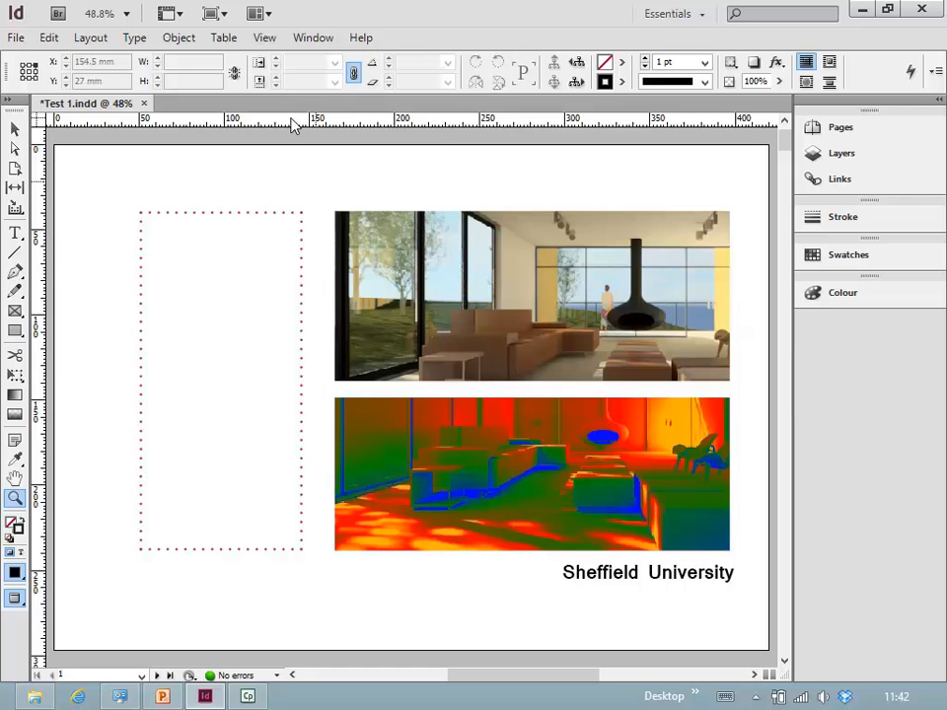
- Set the display performance to High Quality Display and inspect both living room images up close
{"action": "left_click", "coordinate": [264, 40]}
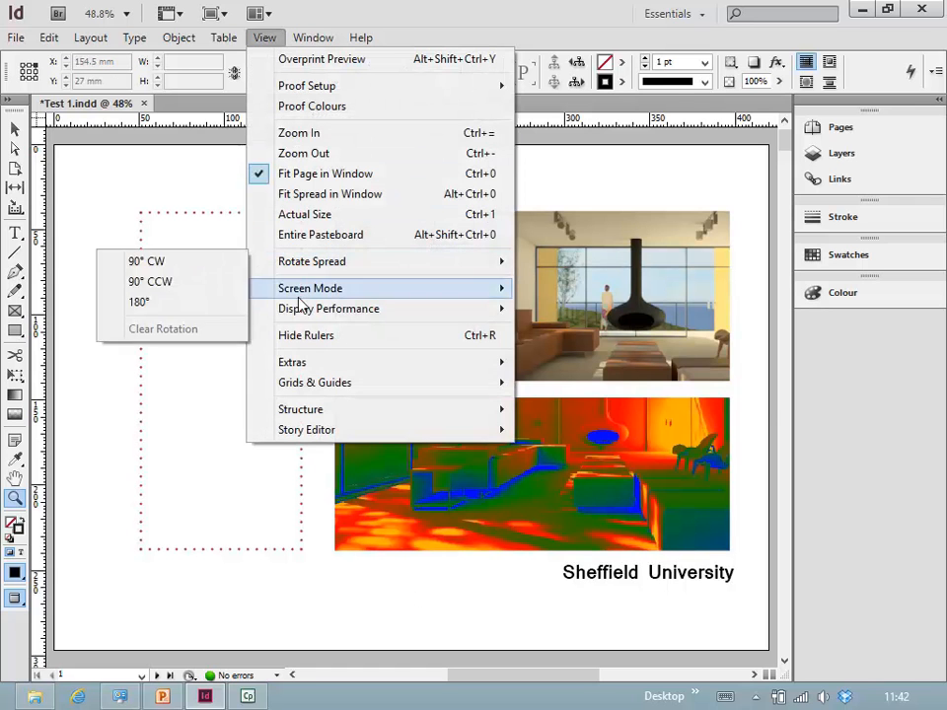
{"action": "left_click", "coordinate": [562, 351]}
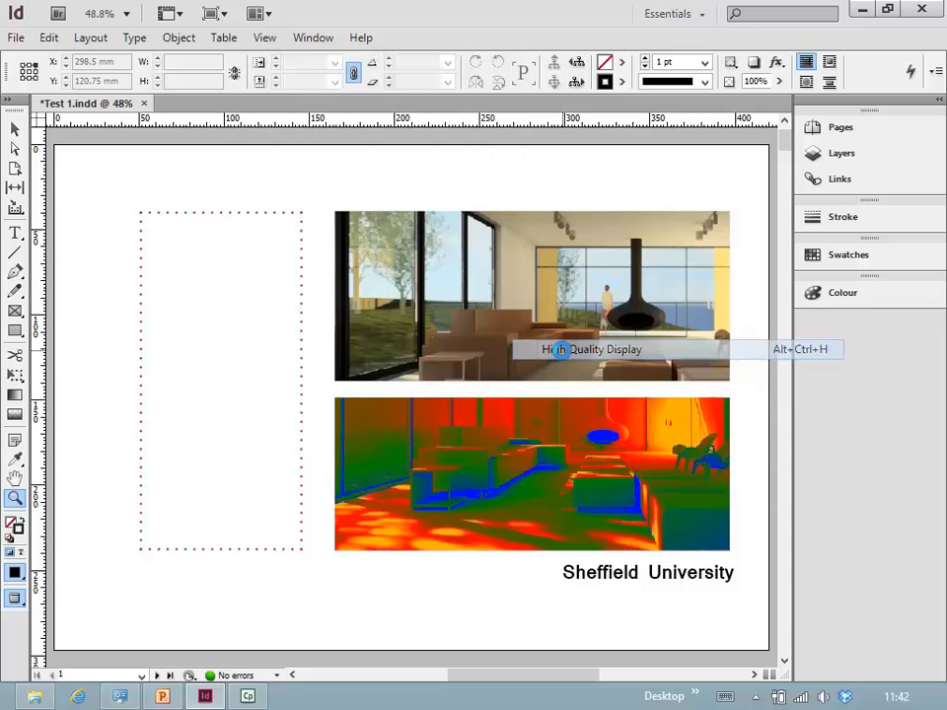
{"action": "left_click_drag", "start_coordinate": [312, 295], "coordinate": [451, 480]}
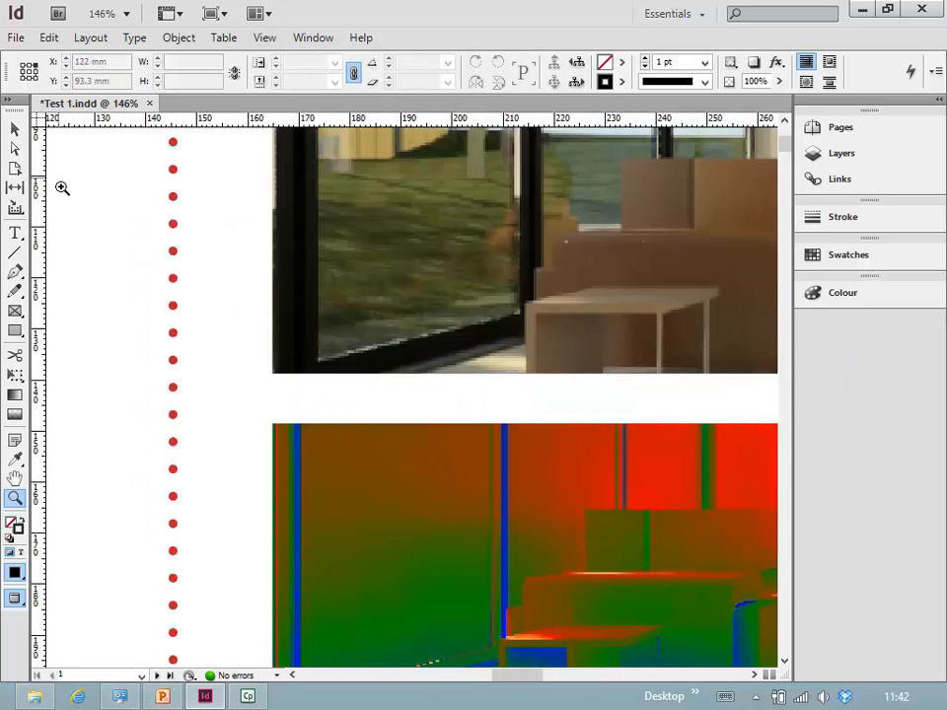
{"action": "left_click", "coordinate": [14, 478]}
{"action": "left_click_drag", "start_coordinate": [606, 312], "coordinate": [74, 403]}
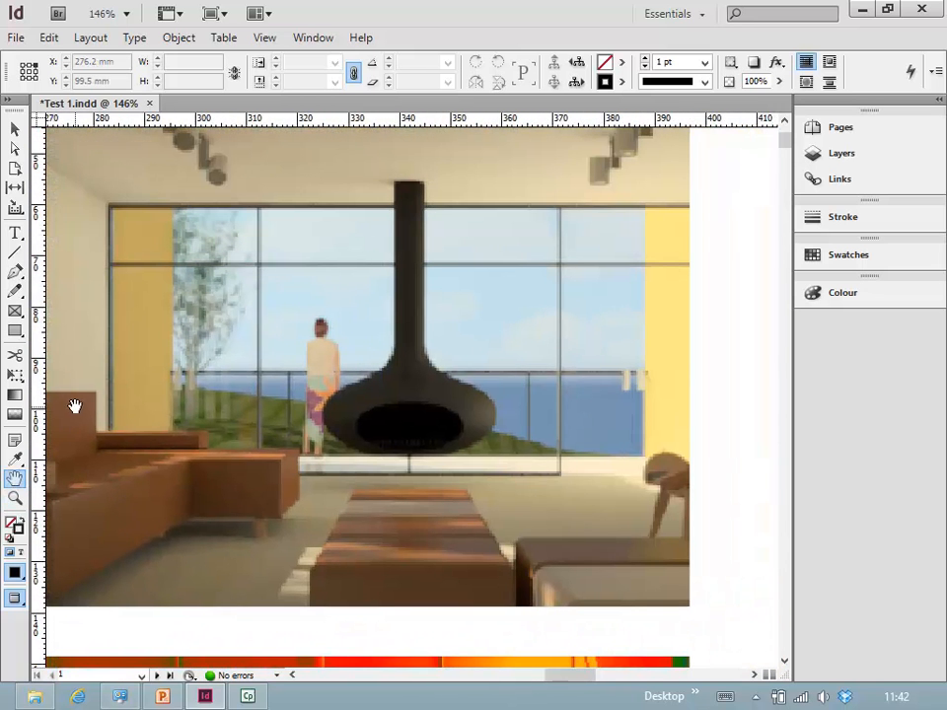
- Relink the upper living room image to the living room "copy" PNG in the Illuminance renders folder and return to the full page
{"action": "left_click", "coordinate": [15, 129]}
{"action": "left_click", "coordinate": [425, 313]}
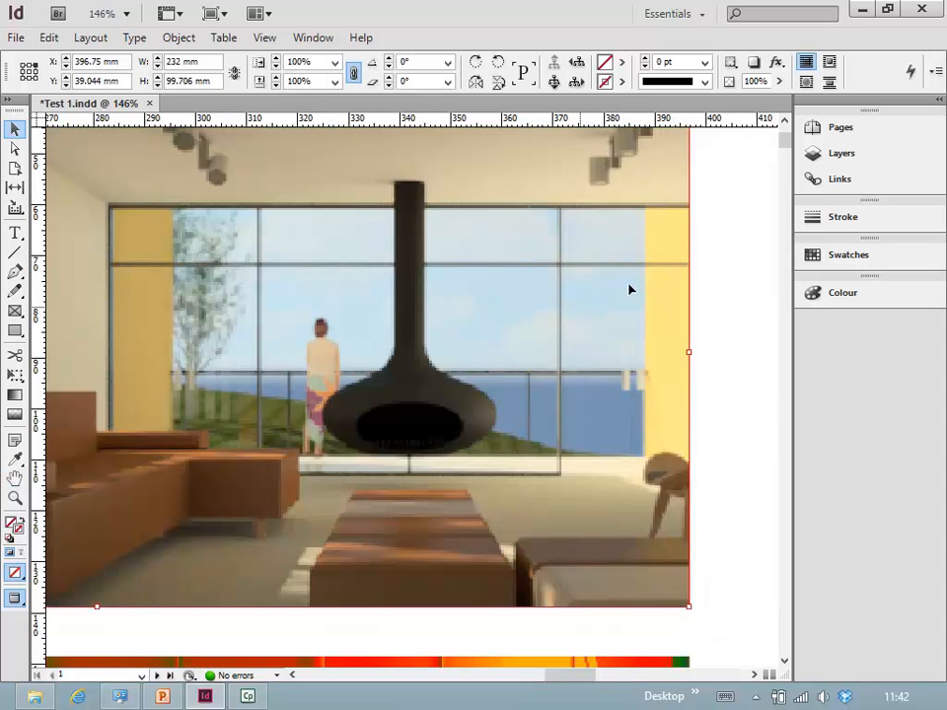
{"action": "left_click", "coordinate": [838, 179]}
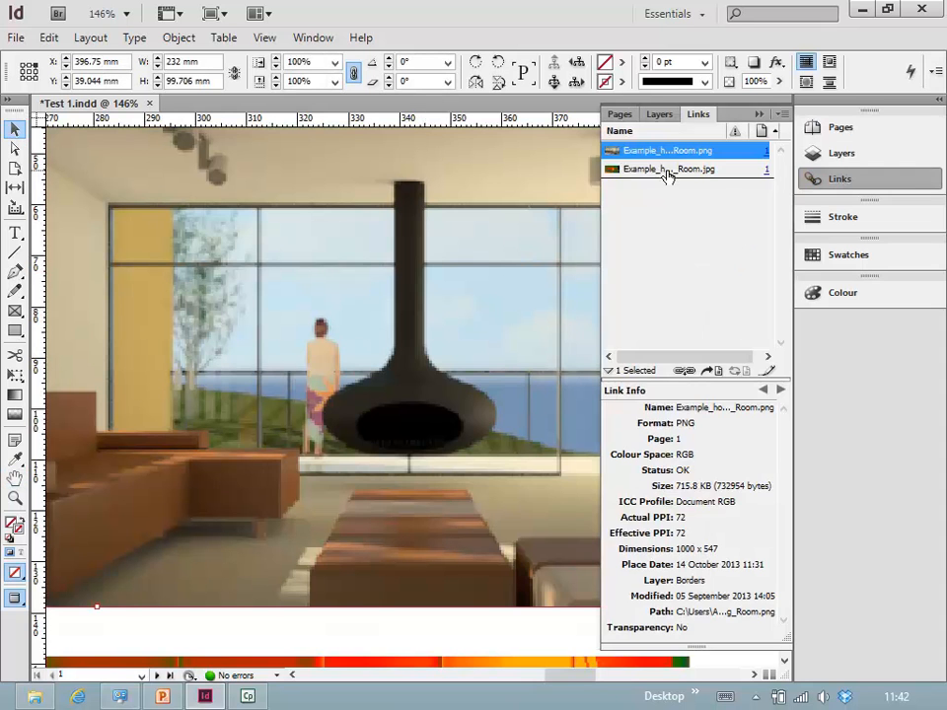
{"action": "left_click", "coordinate": [782, 113]}
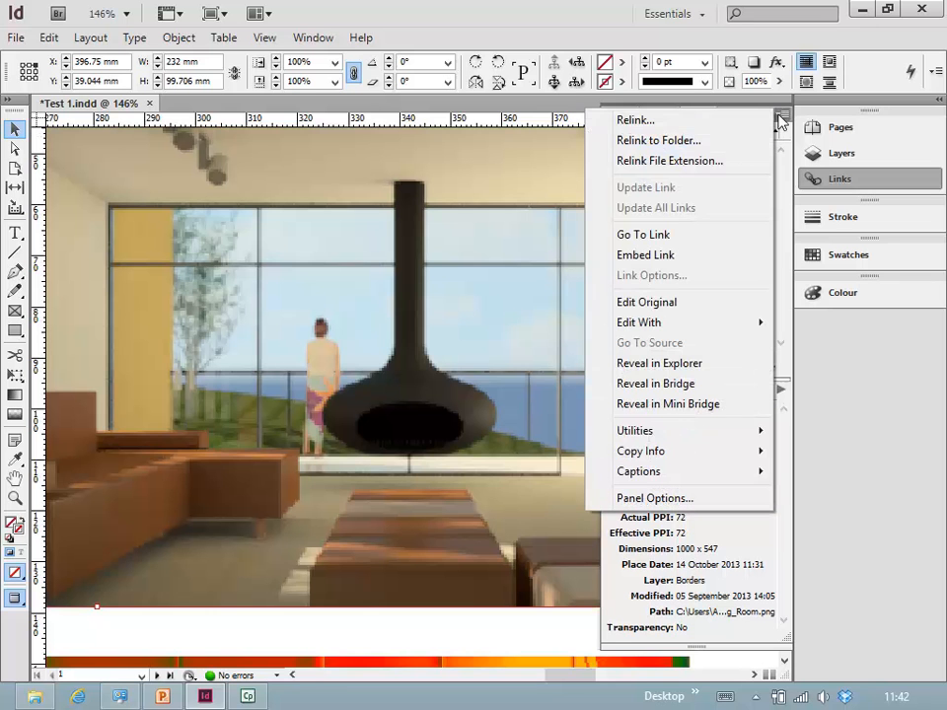
{"action": "left_click", "coordinate": [634, 121]}
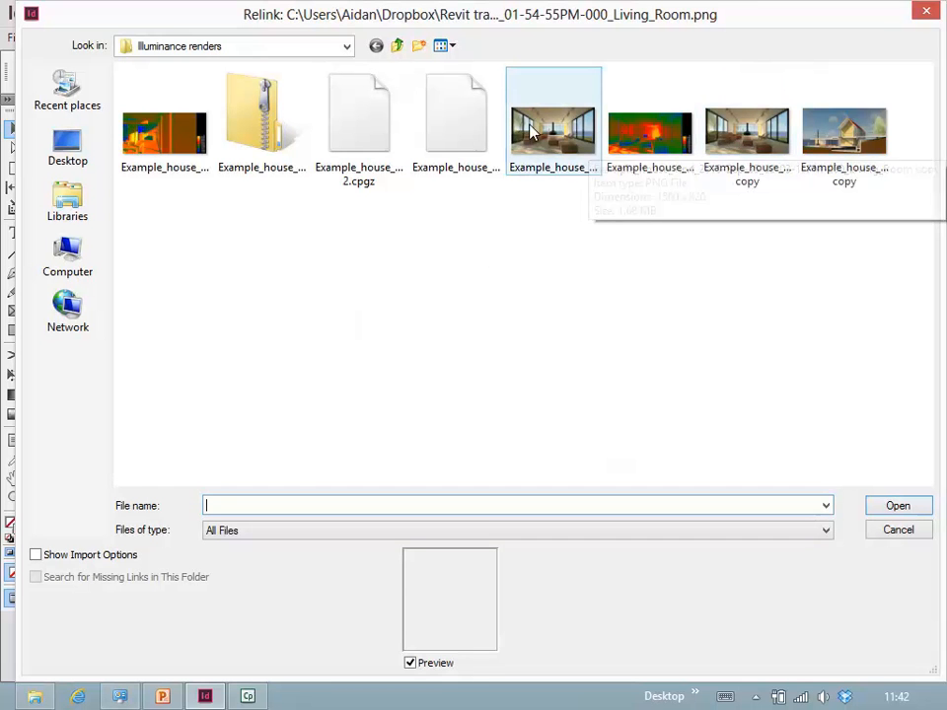
{"action": "left_click", "coordinate": [783, 158]}
{"action": "left_click", "coordinate": [897, 504]}
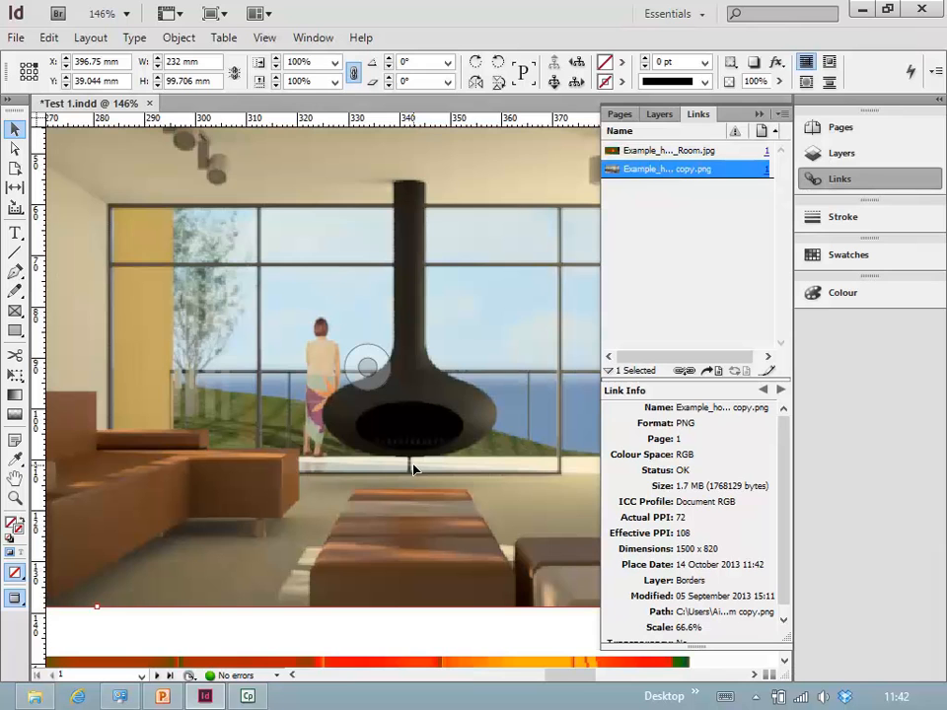
{"action": "key", "text": "ctrl+0"}
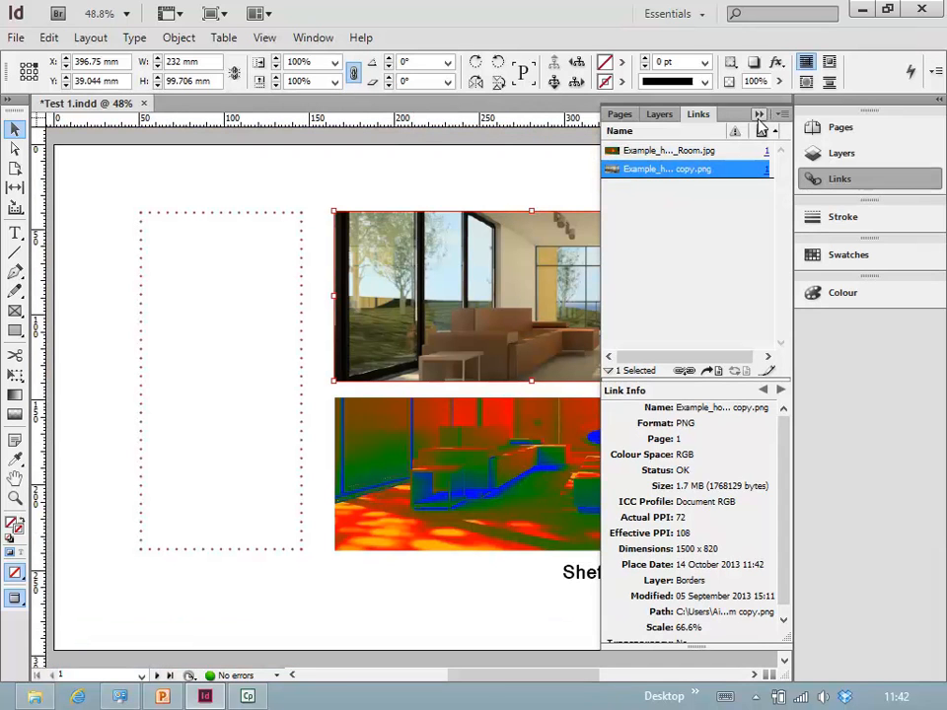
{"action": "left_click", "coordinate": [782, 108]}
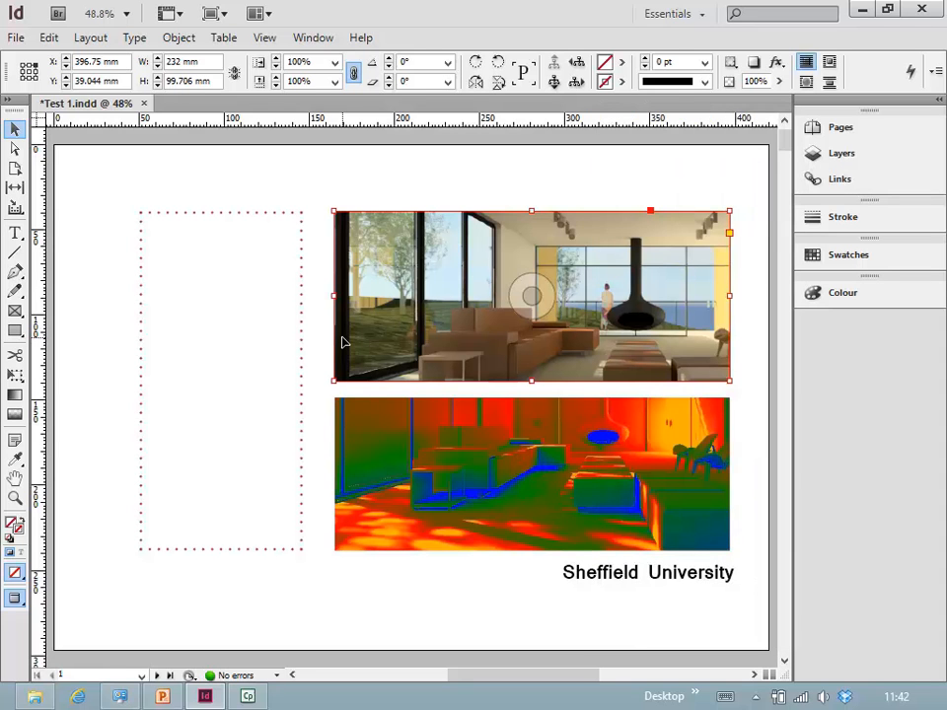
- Examine the lower part of the relinked living room image up close
{"action": "key", "text": "z"}
{"action": "left_click_drag", "start_coordinate": [316, 290], "coordinate": [519, 450]}
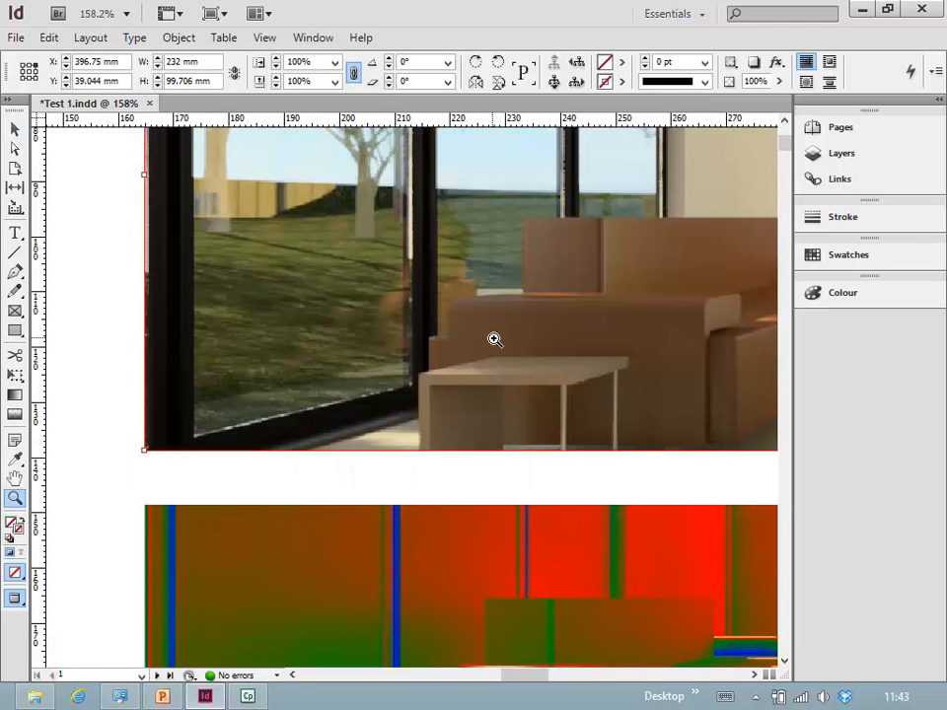
{"action": "key", "text": "ctrl+0"}
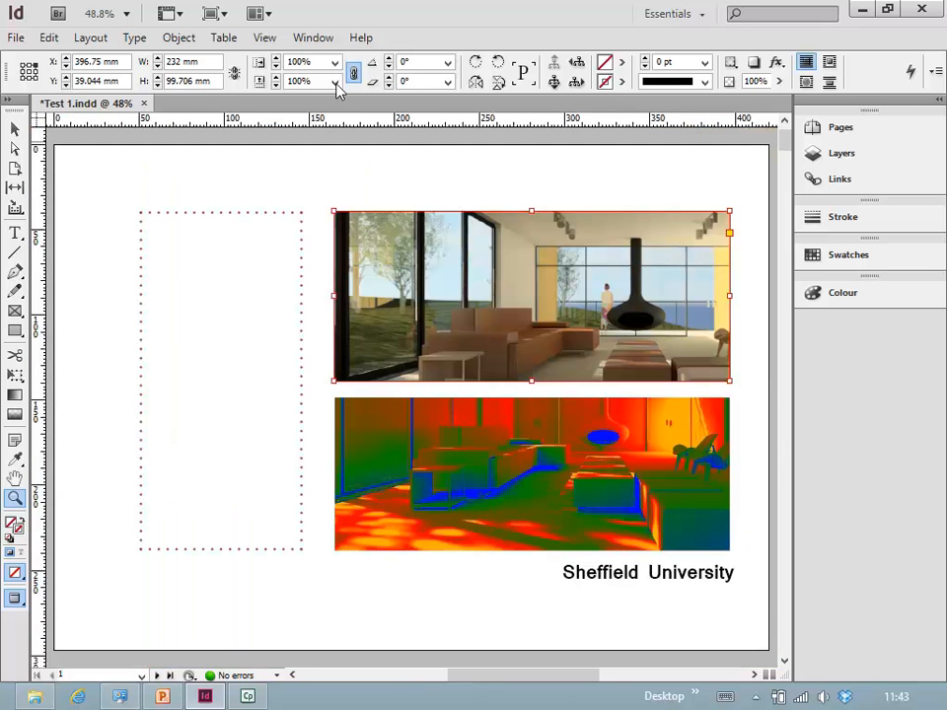
- Set the display performance to Typical Display and compare the image detail up close
{"action": "left_click", "coordinate": [263, 37]}
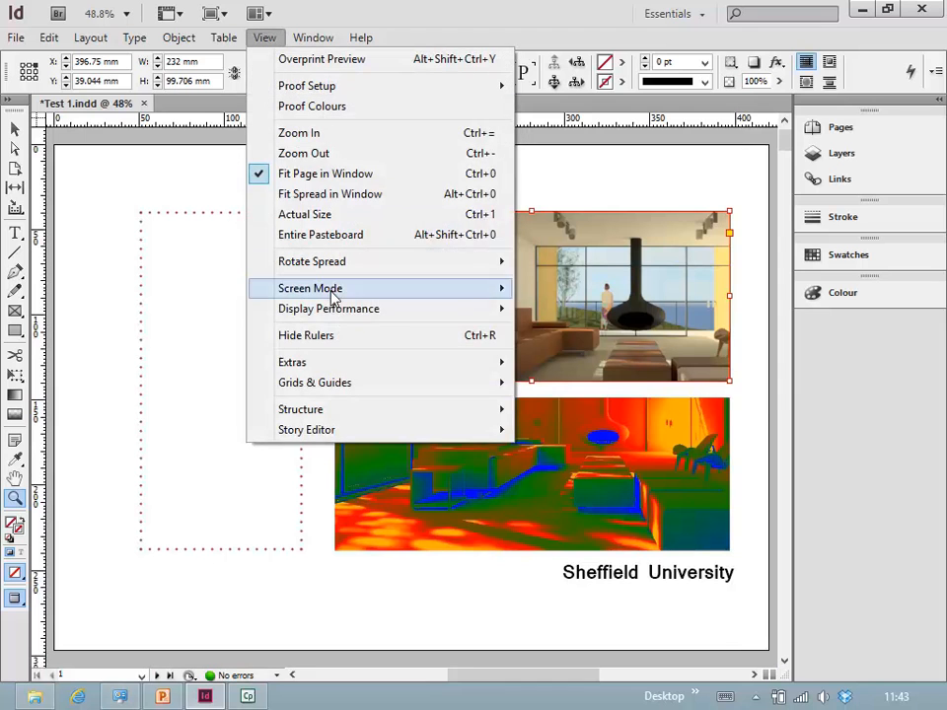
{"action": "mouse_move", "coordinate": [340, 312]}
{"action": "left_click", "coordinate": [578, 330]}
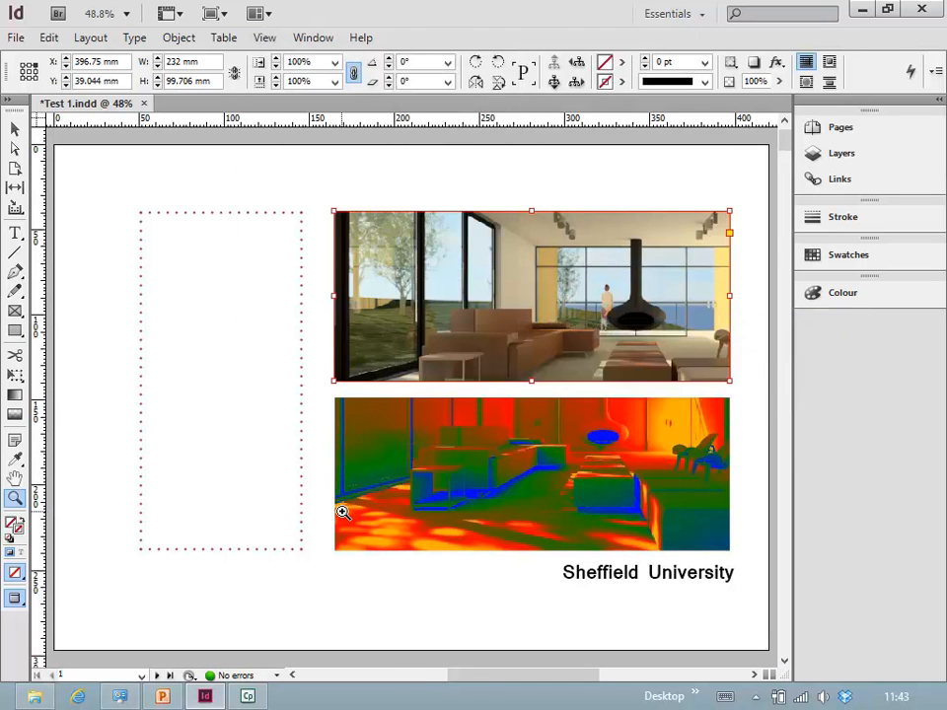
{"action": "left_click_drag", "start_coordinate": [320, 341], "coordinate": [520, 466]}
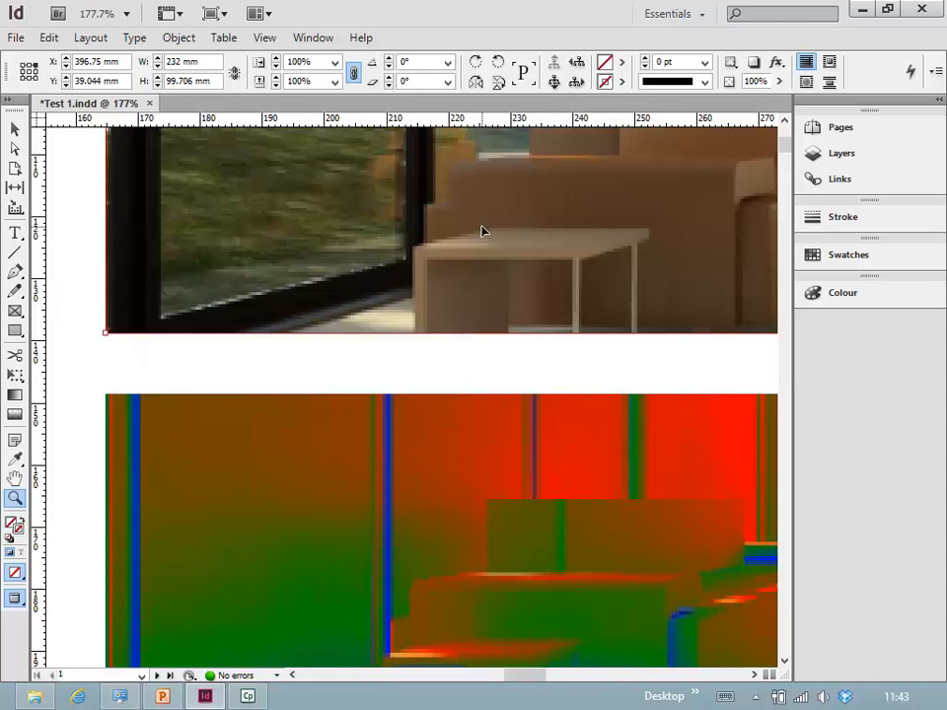
{"action": "key", "text": "ctrl+0"}
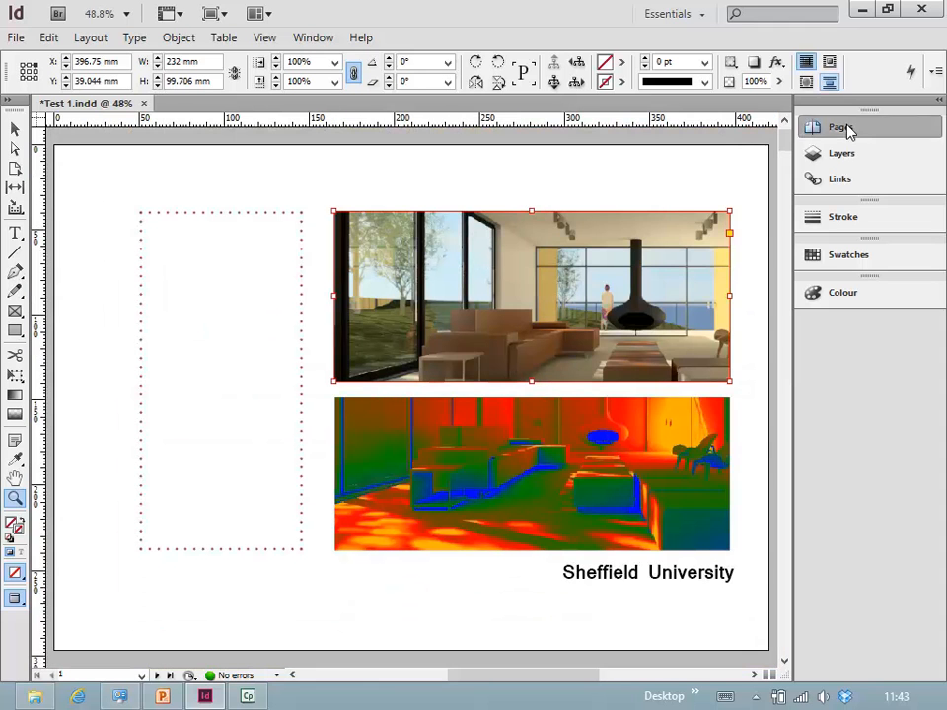
{"action": "left_click", "coordinate": [843, 128]}
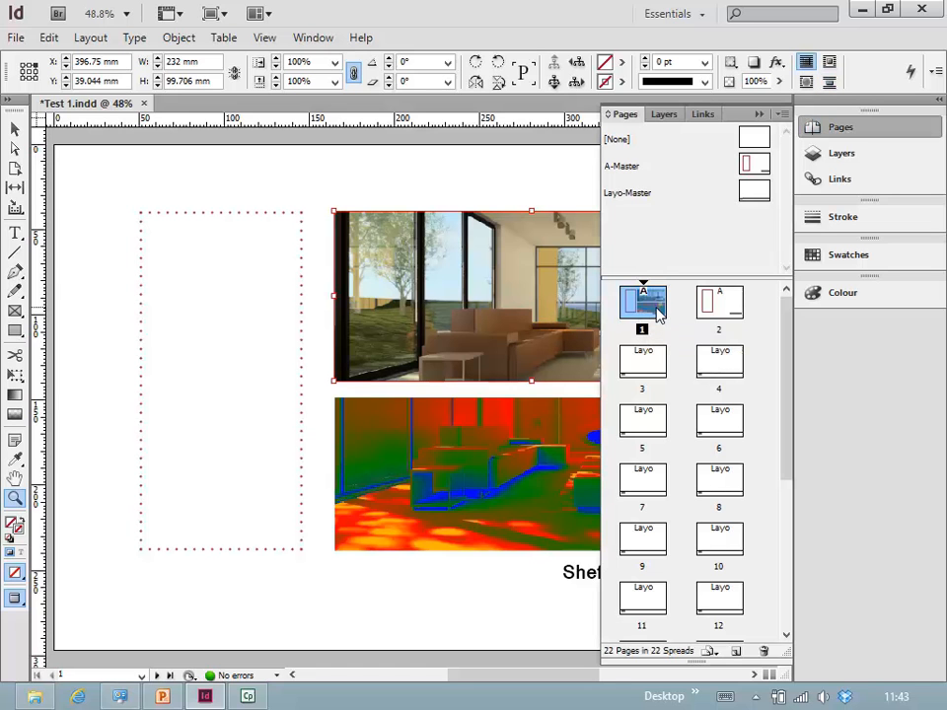
{"action": "left_click", "coordinate": [761, 111]}
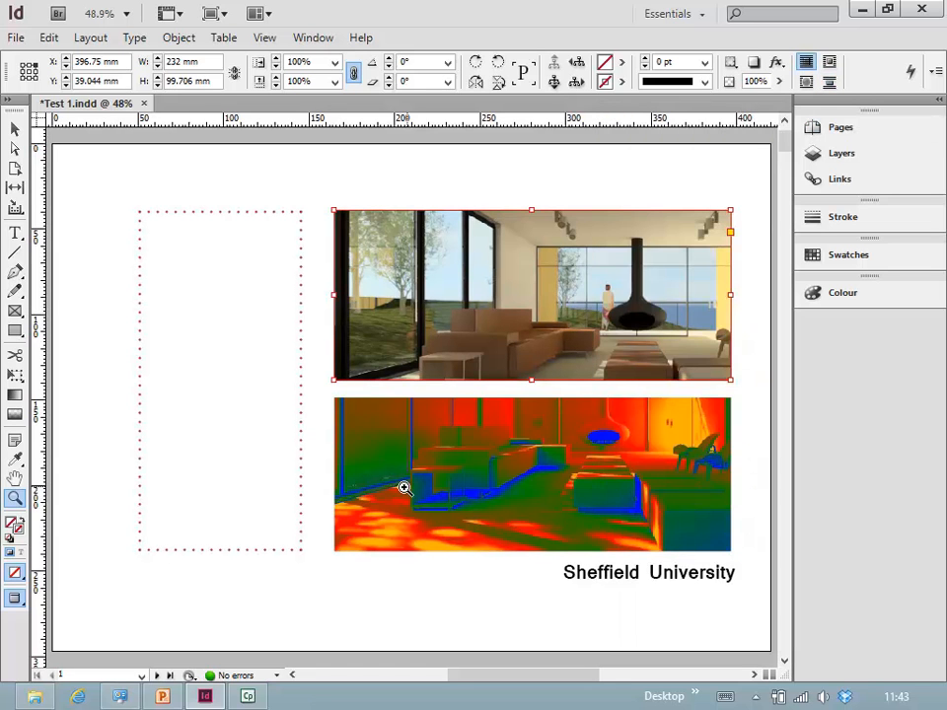
{"action": "left_click", "coordinate": [158, 677]}
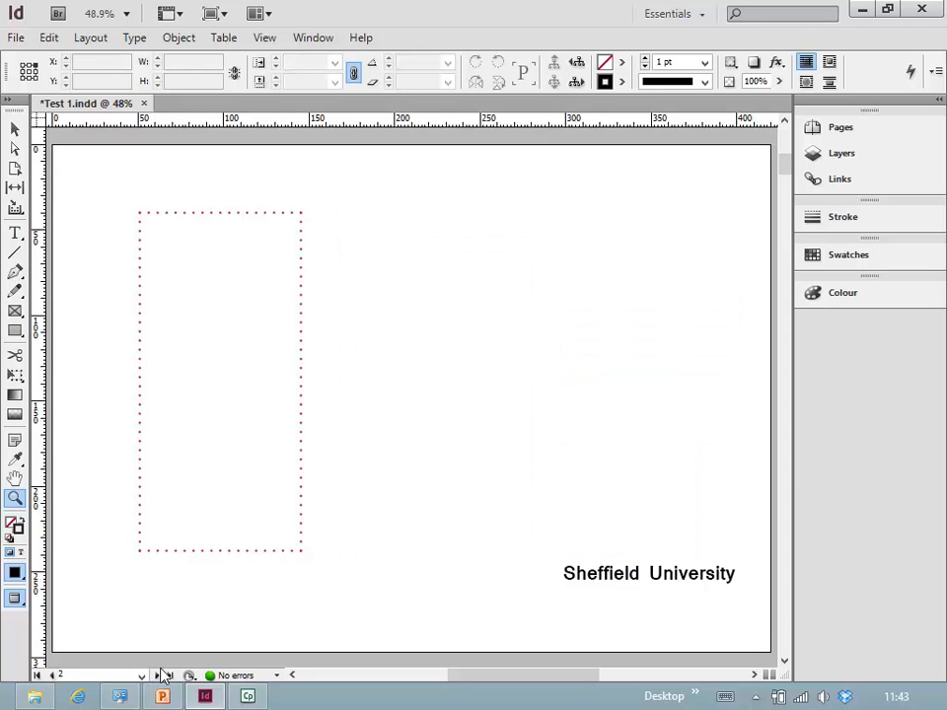
{"action": "left_click", "coordinate": [50, 676]}
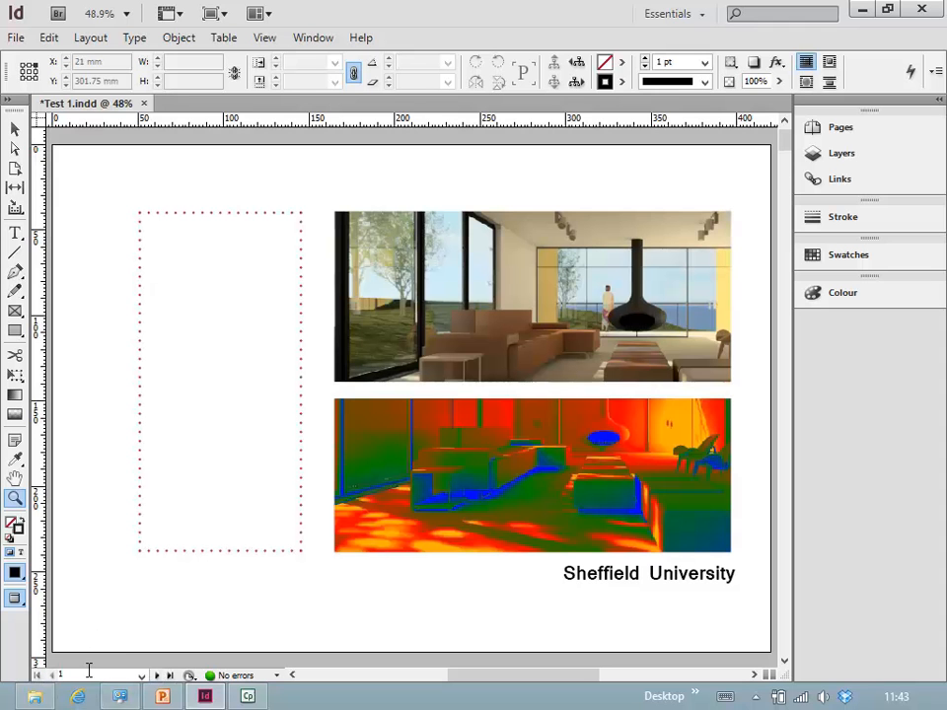
- Copy the false-colour illuminance image on page 1 and go to page 2
{"action": "key", "text": "v"}
{"action": "left_click", "coordinate": [531, 477]}
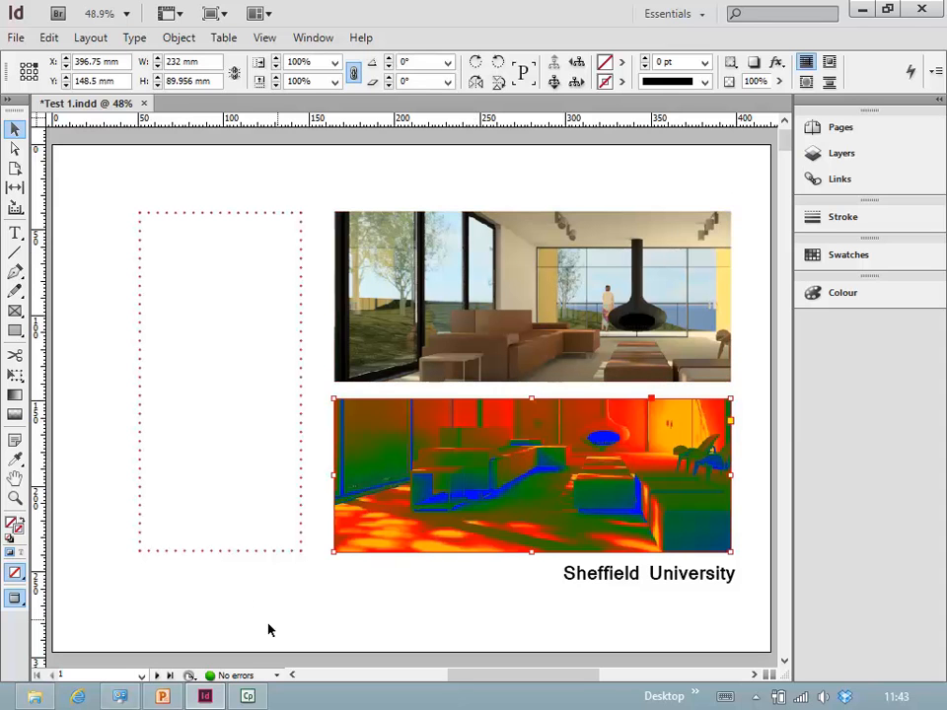
{"action": "left_click", "coordinate": [155, 676]}
- Try an ordinary paste of the copied illuminance image on page 2 and delete the pasted image
{"action": "left_click", "coordinate": [49, 37]}
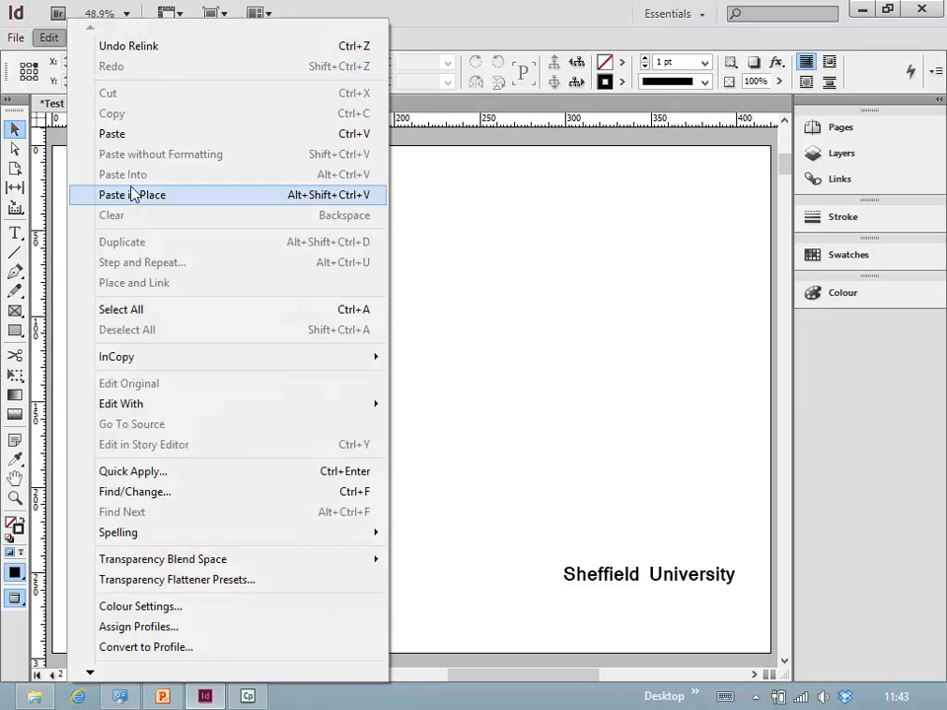
{"action": "left_click", "coordinate": [423, 396]}
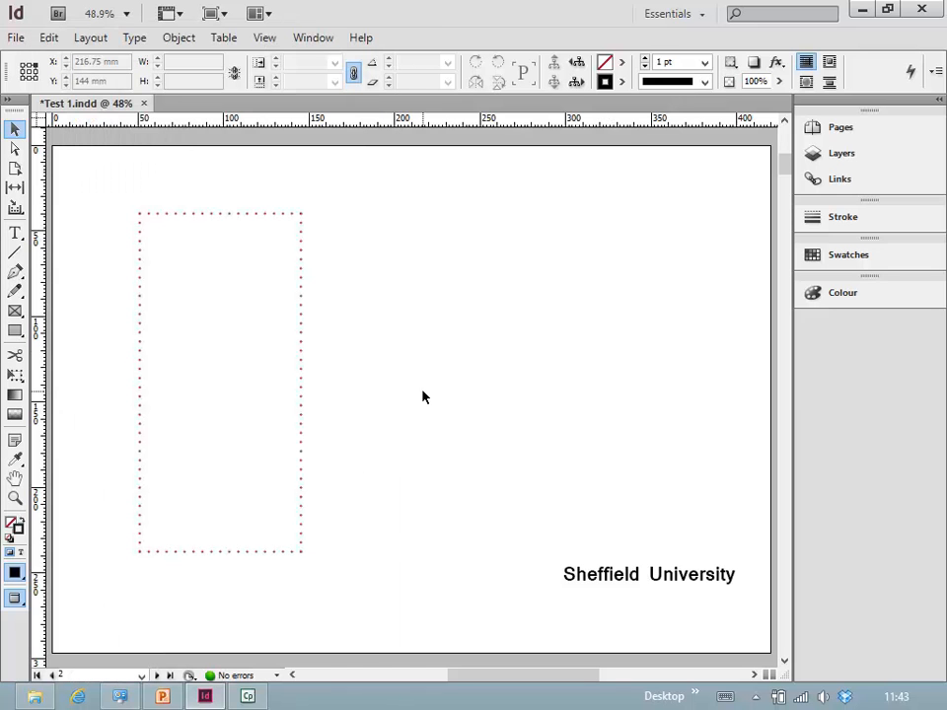
{"action": "key", "text": "ctrl+v"}
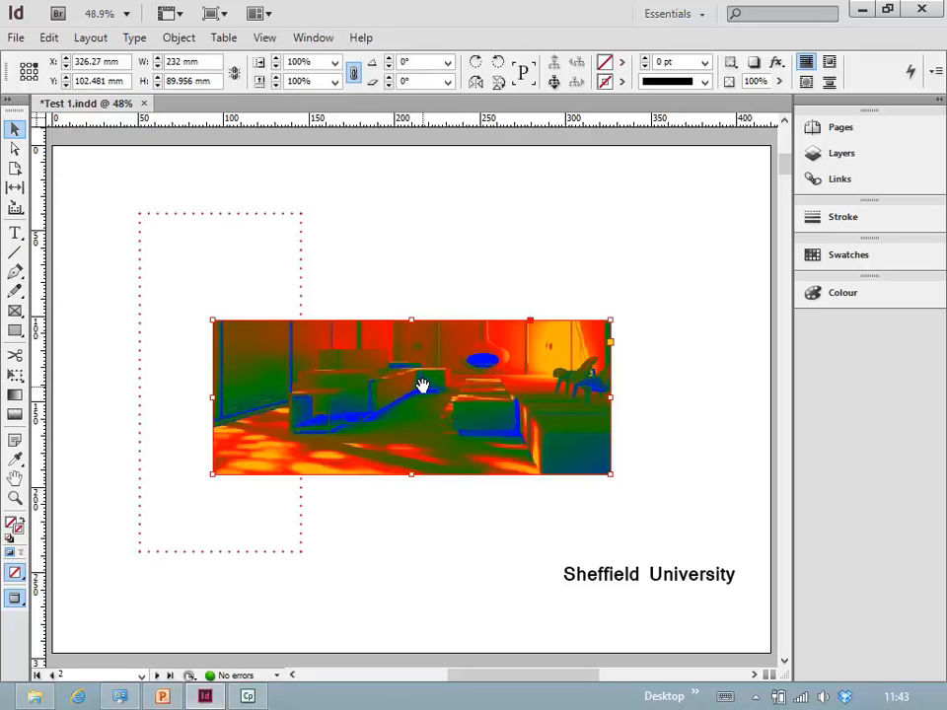
{"action": "key", "text": "Delete"}
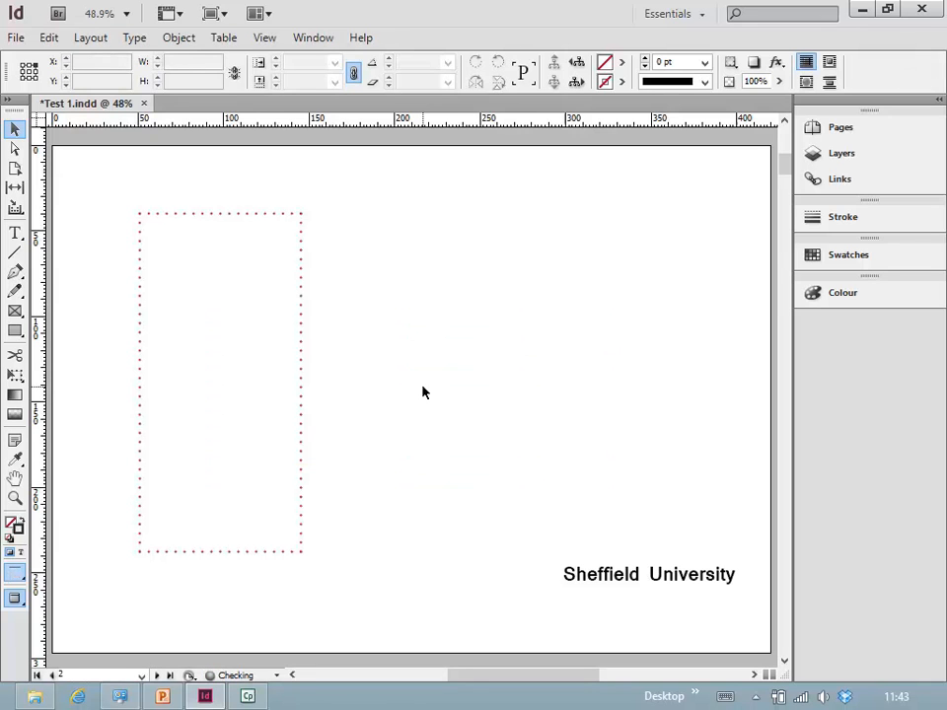
- Paste the copied illuminance image in place on page 2 so it keeps its page 1 position
{"action": "left_click", "coordinate": [48, 38]}
{"action": "left_click", "coordinate": [137, 194]}
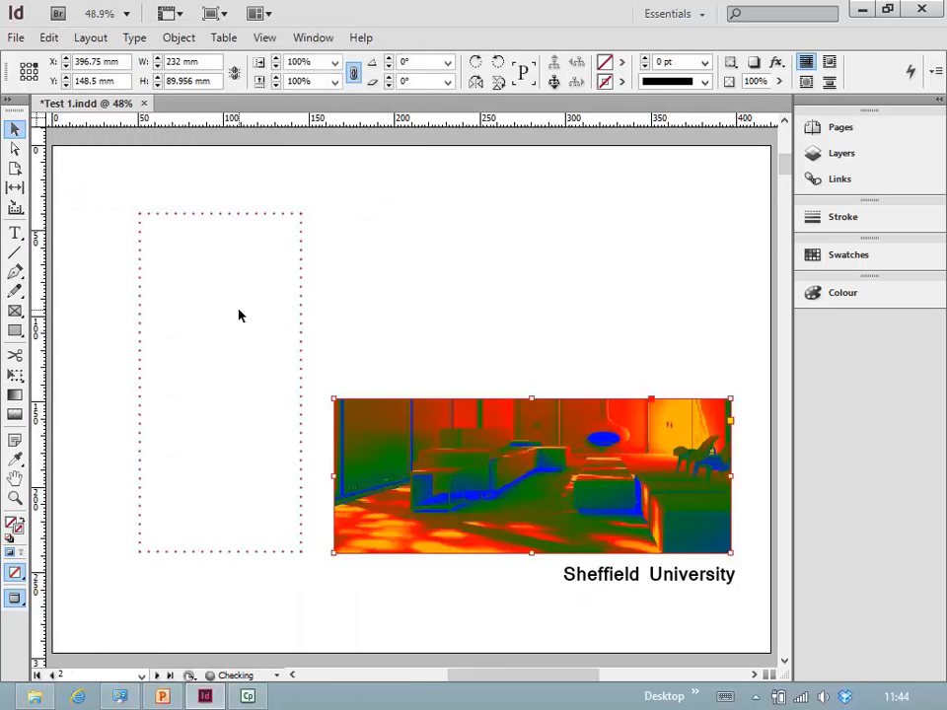
- Relink the pasted image on page 2 to the house exterior "copy" PNG in the Illuminance renders folder
{"action": "left_click", "coordinate": [429, 442]}
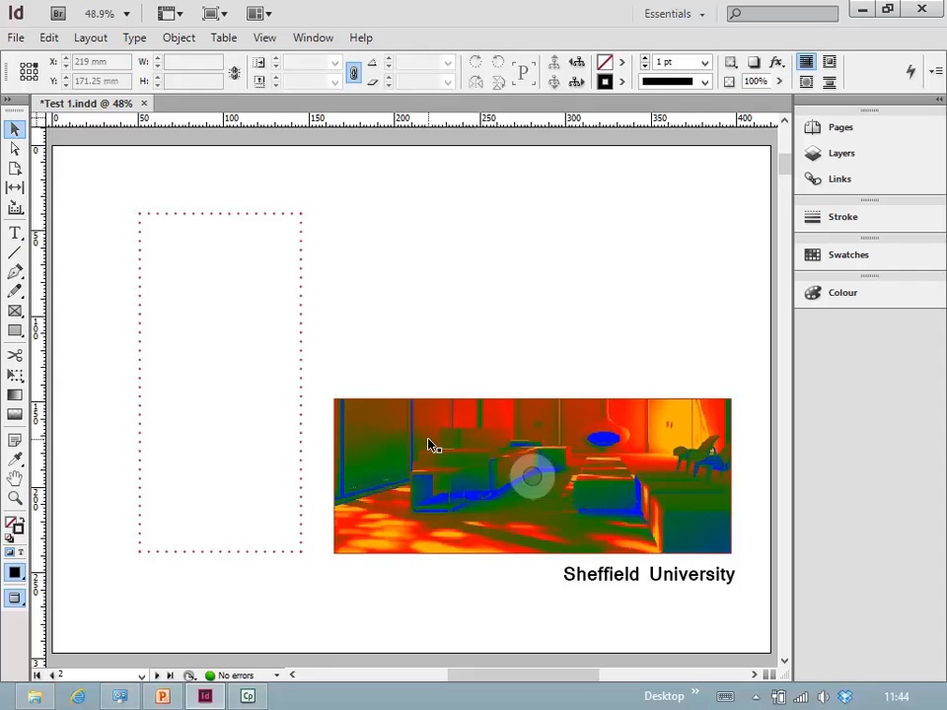
{"action": "left_click", "coordinate": [843, 181]}
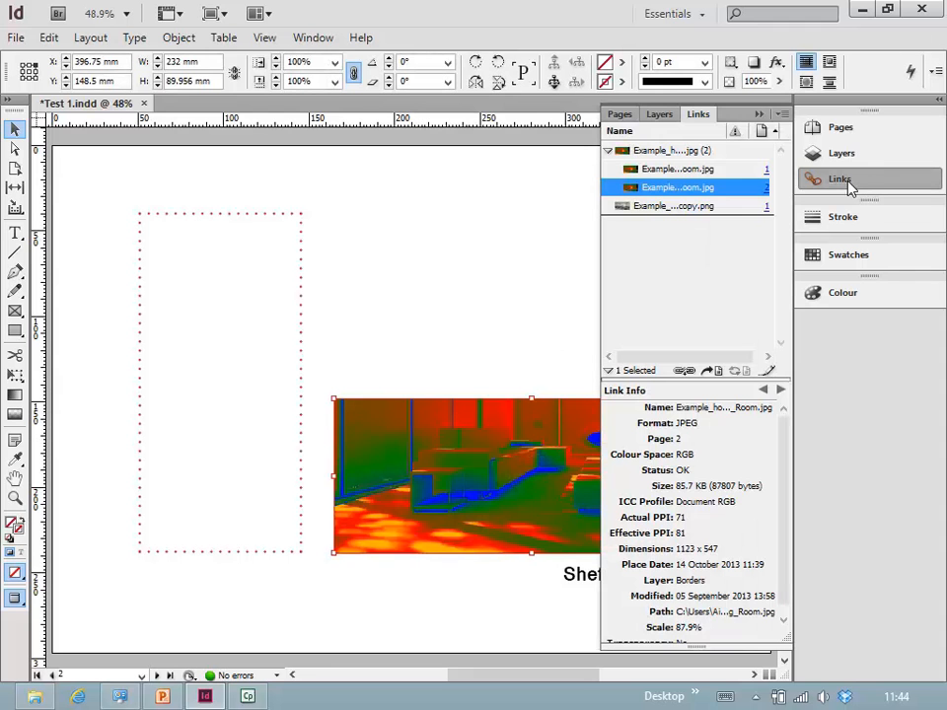
{"action": "left_click", "coordinate": [782, 117]}
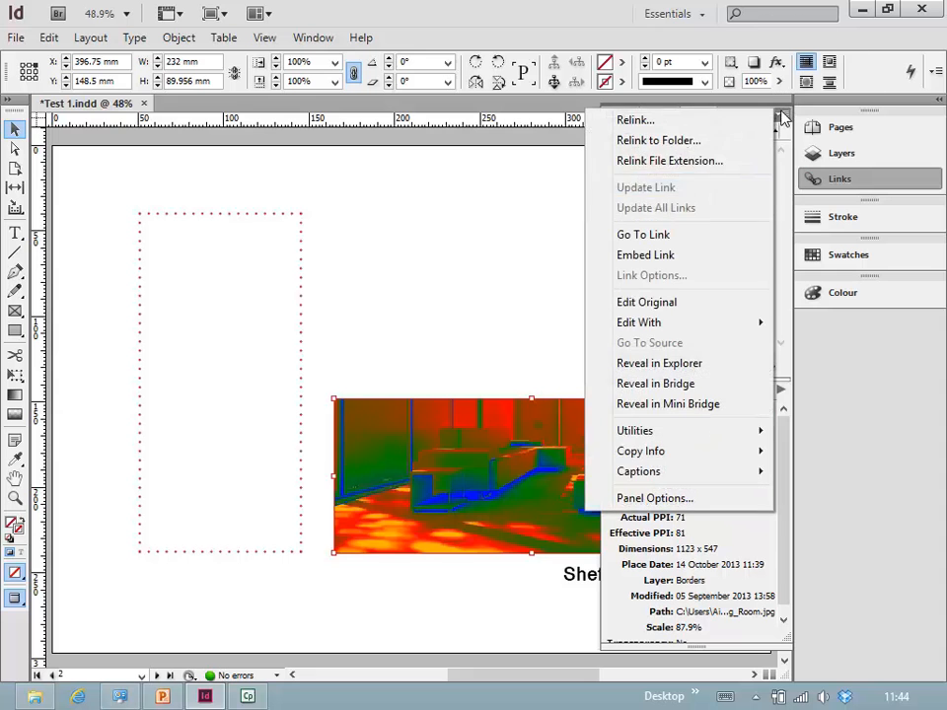
{"action": "left_click", "coordinate": [643, 121]}
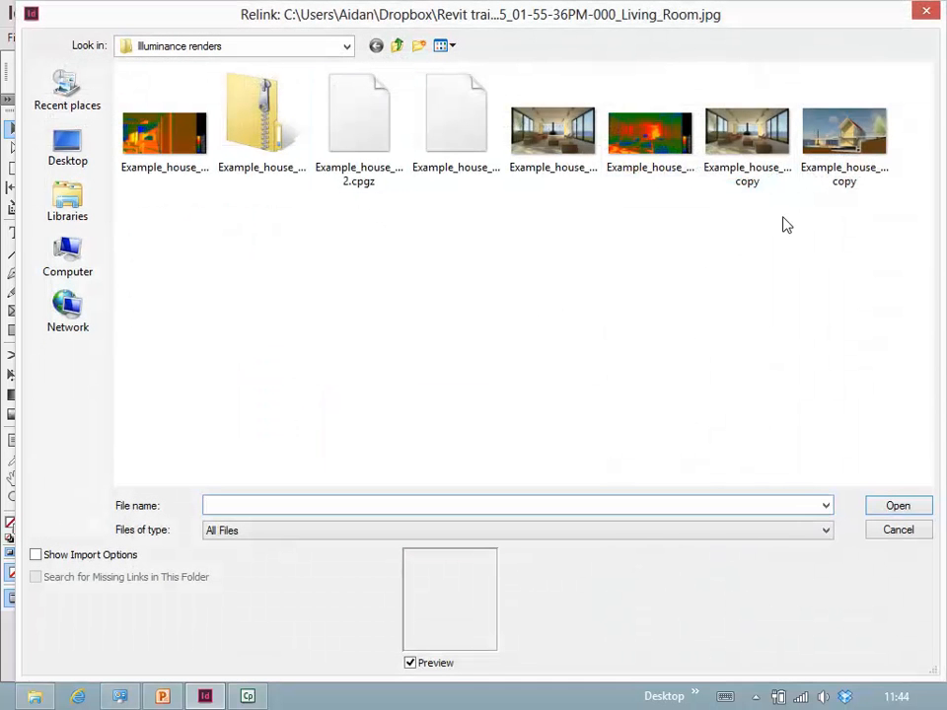
{"action": "left_click", "coordinate": [813, 152]}
{"action": "left_click", "coordinate": [879, 506]}
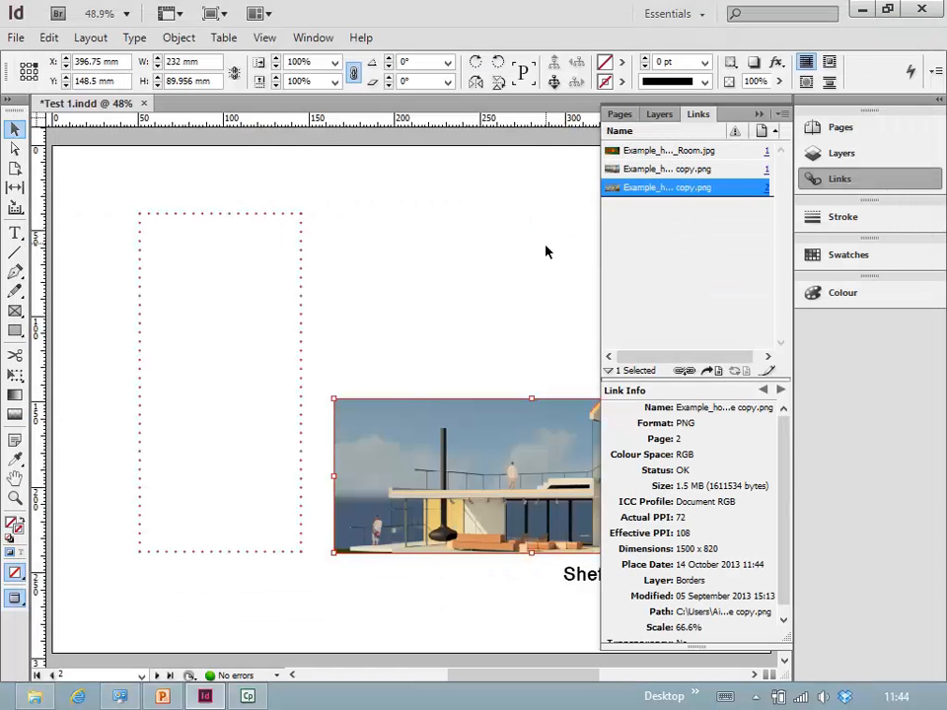
{"action": "left_click", "coordinate": [759, 116]}
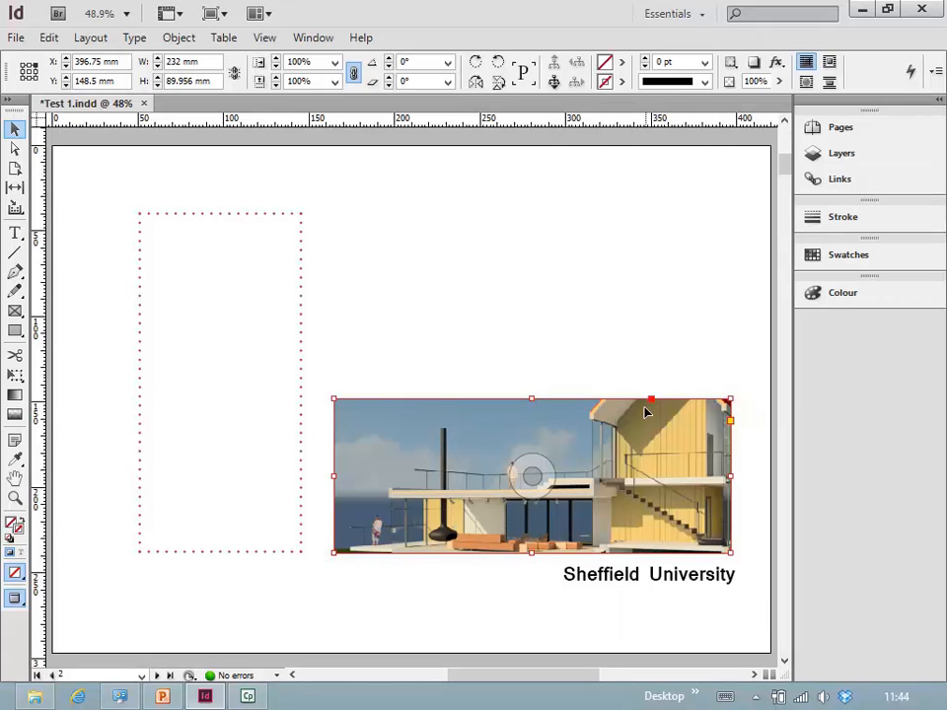
- Shift the house exterior picture down and to the left inside its frame, leaving the frame in place
{"action": "left_click", "coordinate": [15, 148]}
{"action": "left_click", "coordinate": [517, 483]}
{"action": "left_click_drag", "start_coordinate": [518, 471], "coordinate": [458, 512]}
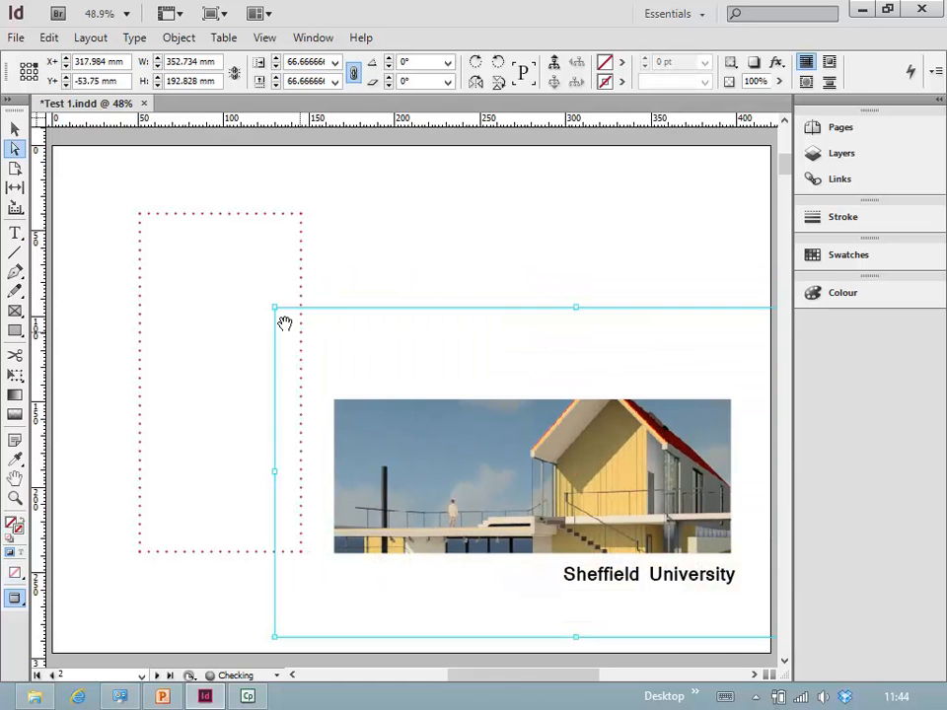
{"action": "left_click", "coordinate": [15, 129]}
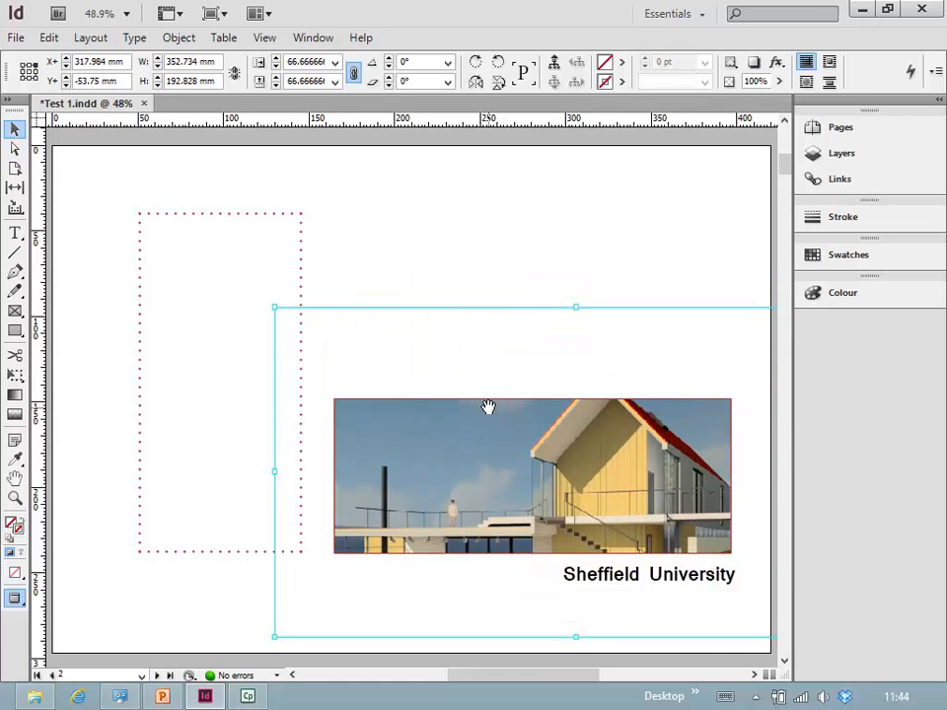
- Extend the top edge of the house picture's frame upward until the frame is about 146 mm high
{"action": "left_click", "coordinate": [526, 402]}
{"action": "left_click_drag", "start_coordinate": [533, 399], "coordinate": [532, 306]}
{"action": "left_click", "coordinate": [281, 390]}
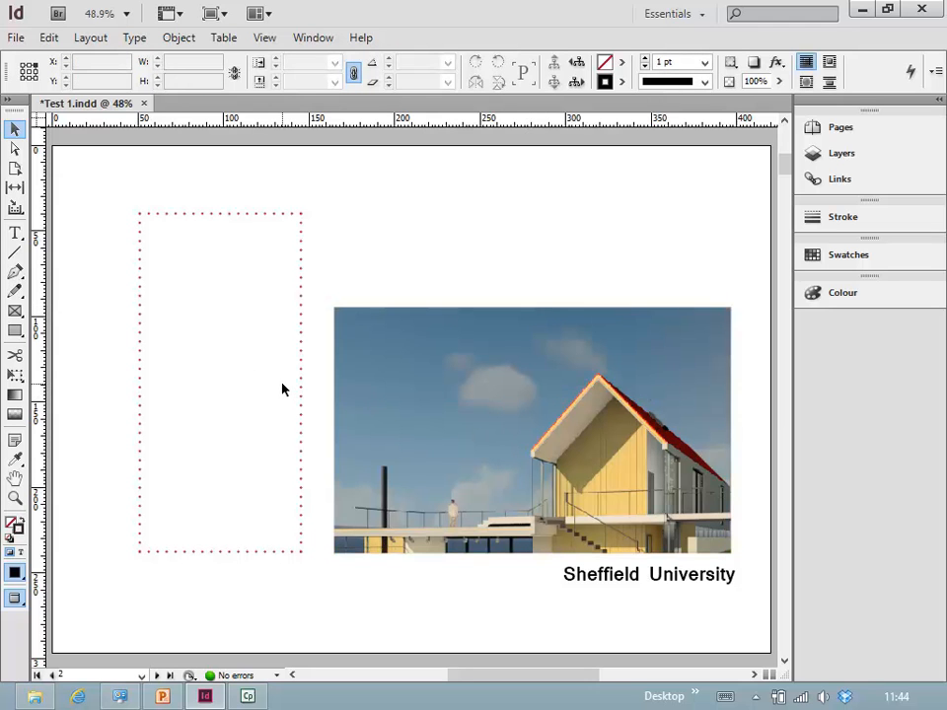
- Scale the house picture together with its frame to 75%
{"action": "left_click", "coordinate": [448, 418]}
{"action": "left_click", "coordinate": [335, 62]}
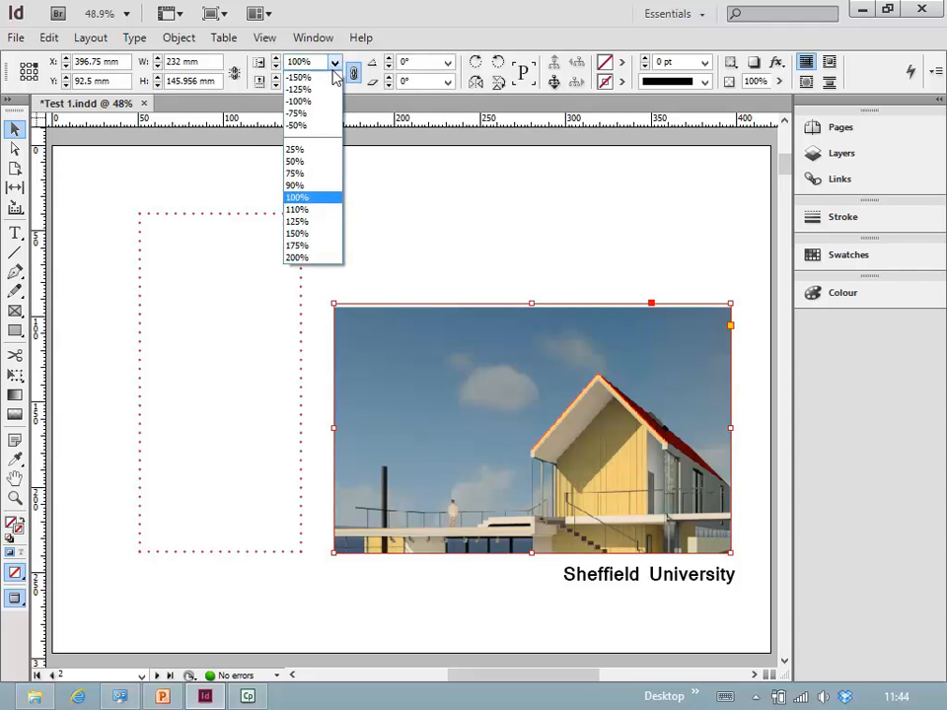
{"action": "left_click", "coordinate": [296, 173]}
{"action": "left_click", "coordinate": [450, 228]}
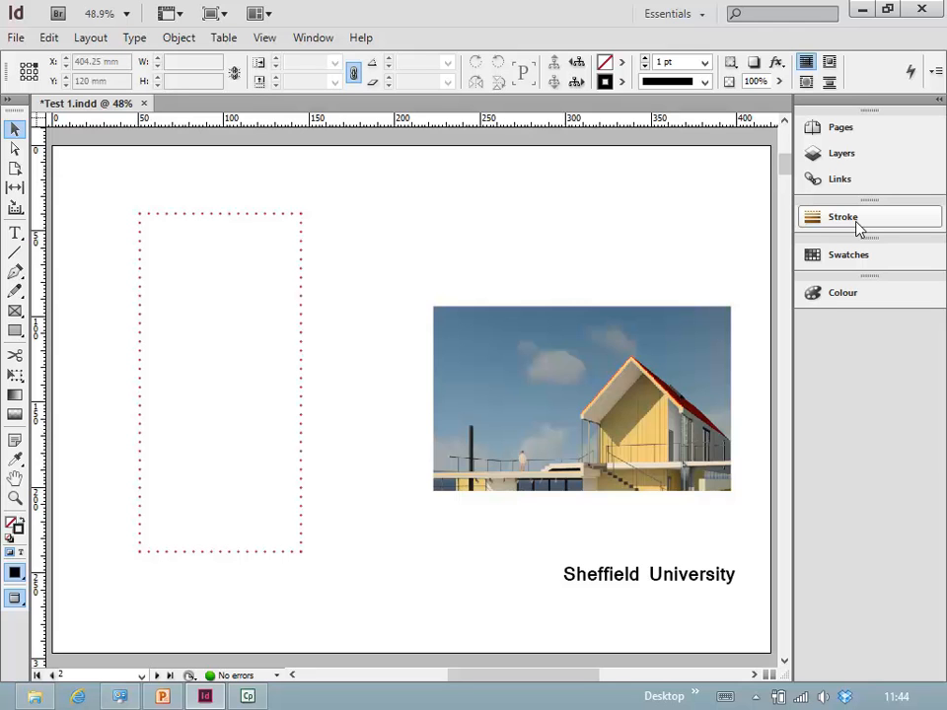
- Go to page 3 of the document
{"action": "left_click", "coordinate": [838, 128]}
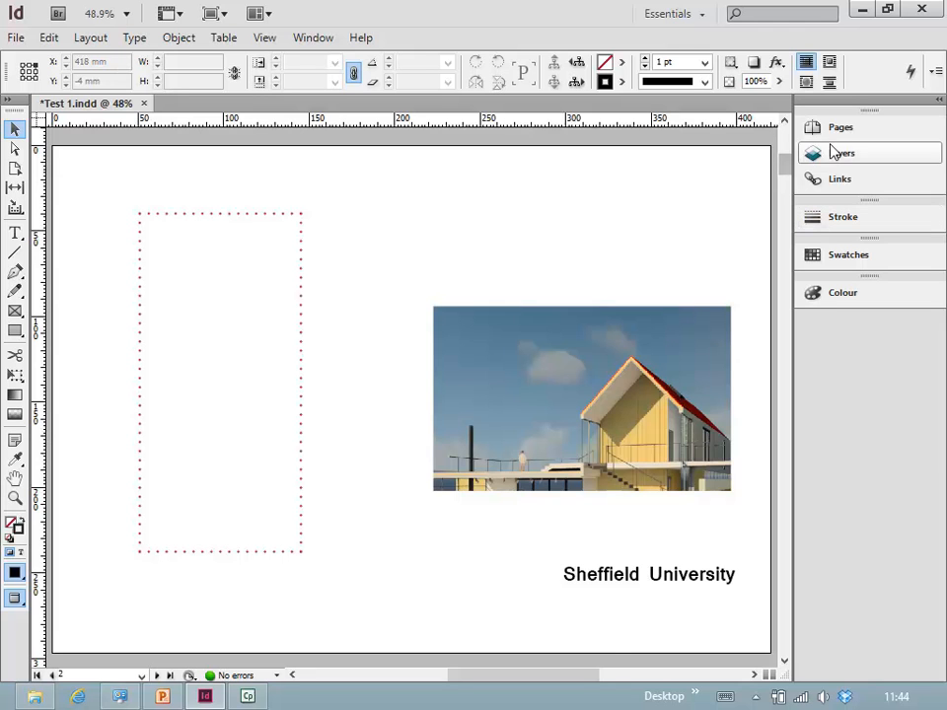
{"action": "double_click", "coordinate": [647, 365]}
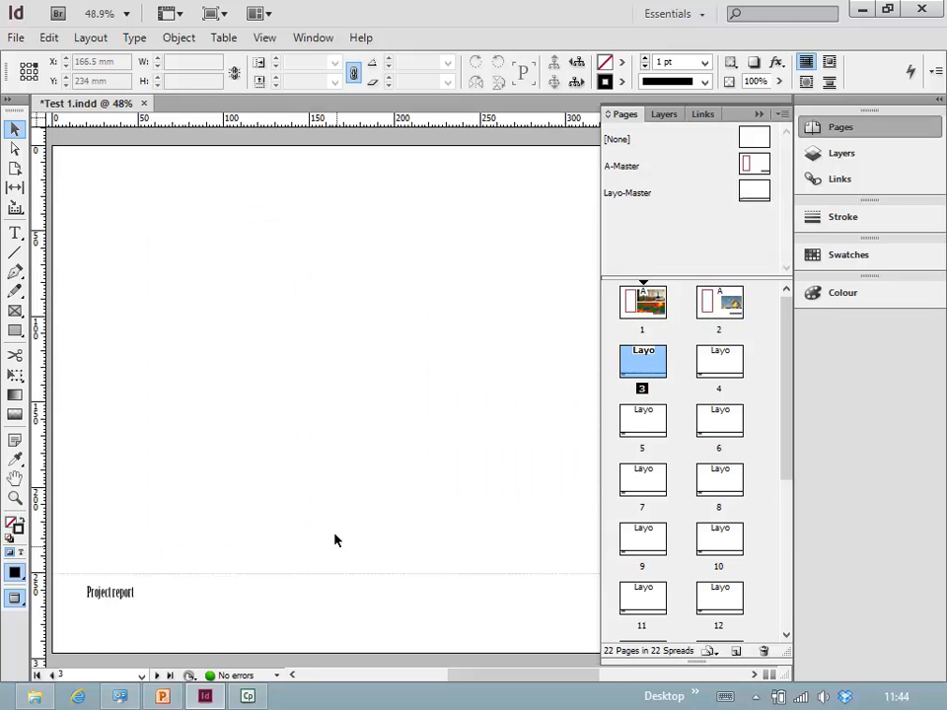
{"action": "left_click", "coordinate": [758, 114]}
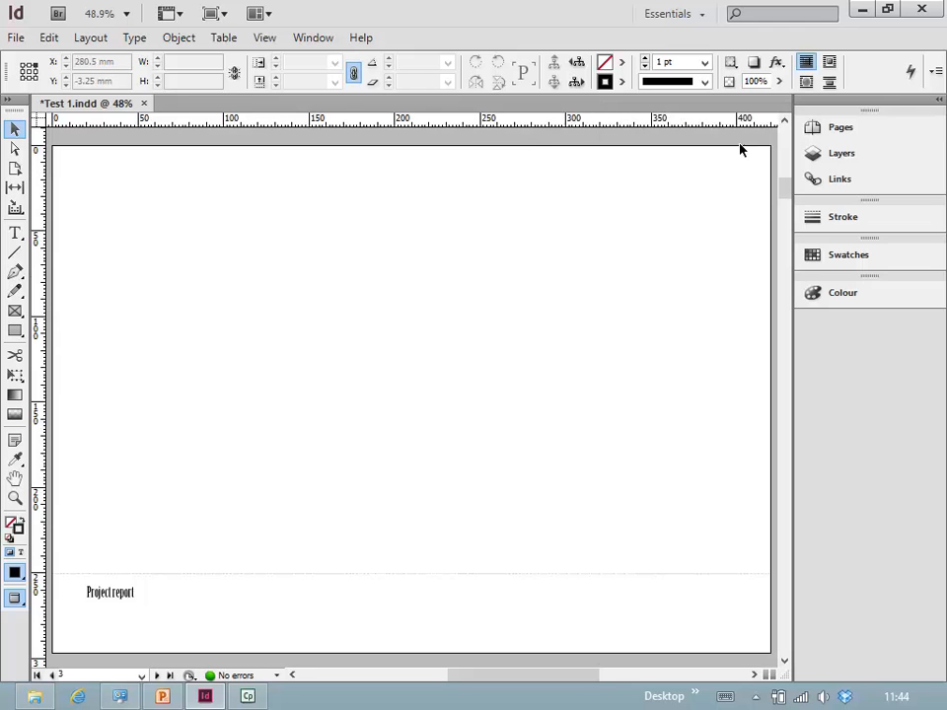
- Draw a text frame about 149 by 195 mm on the left side of page 3 and enter a line of filler text
{"action": "left_click", "coordinate": [14, 234]}
{"action": "left_click_drag", "start_coordinate": [95, 210], "coordinate": [351, 542]}
{"action": "type", "text": "fgnghng f fsgmng fsf sfo"}
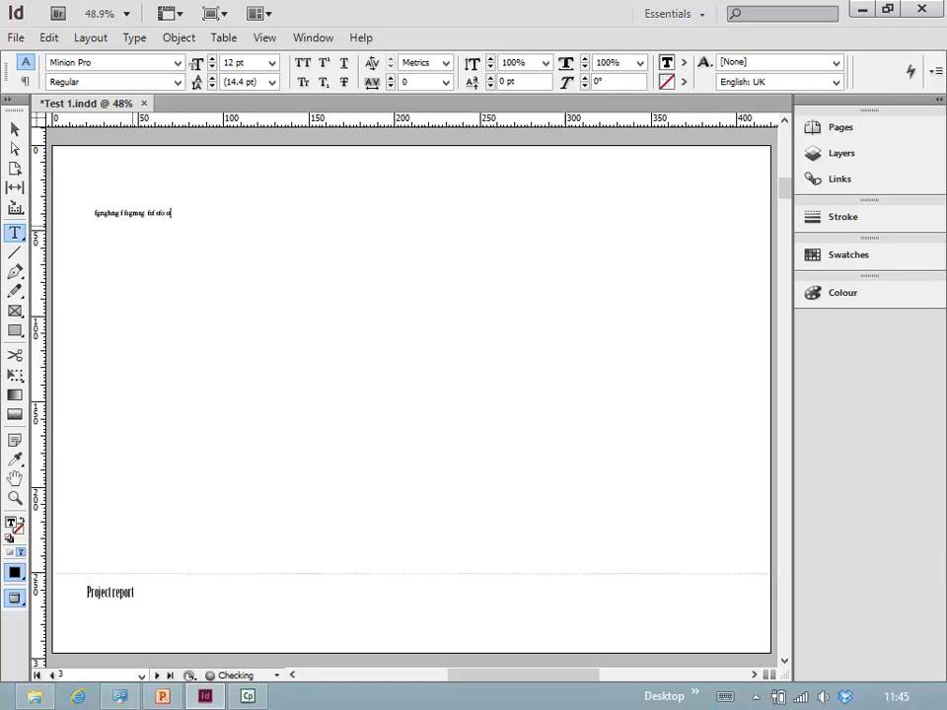
{"action": "type", "text": "sfsof"}
{"action": "type", "text": " fsf osf sfo fc"}
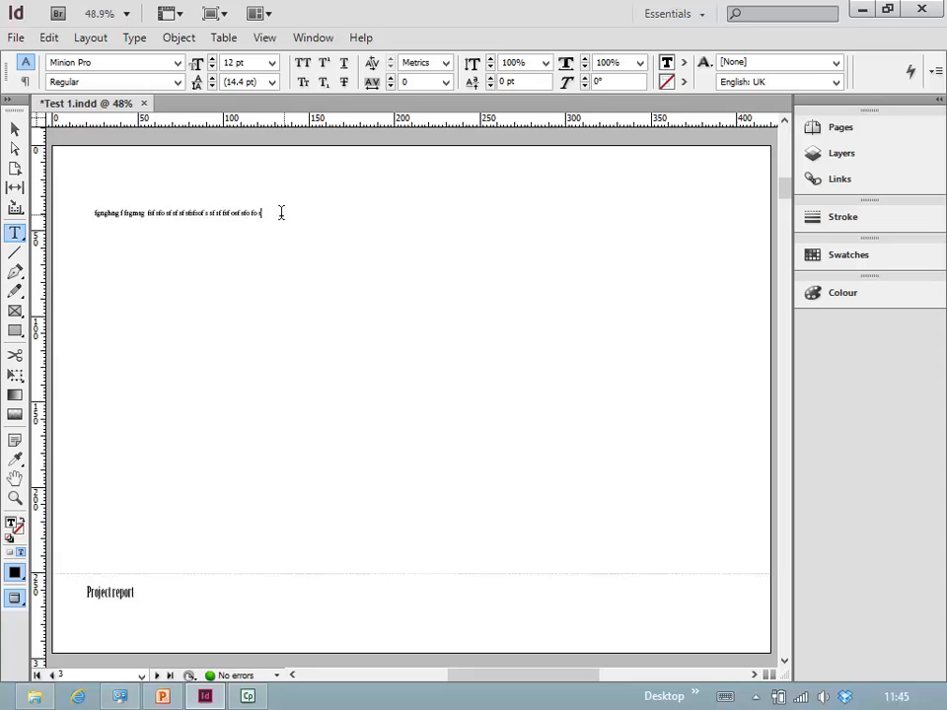
- Copy the filler line and paste it repeatedly after itself until the text fills over half of the frame
{"action": "triple_click", "coordinate": [90, 212]}
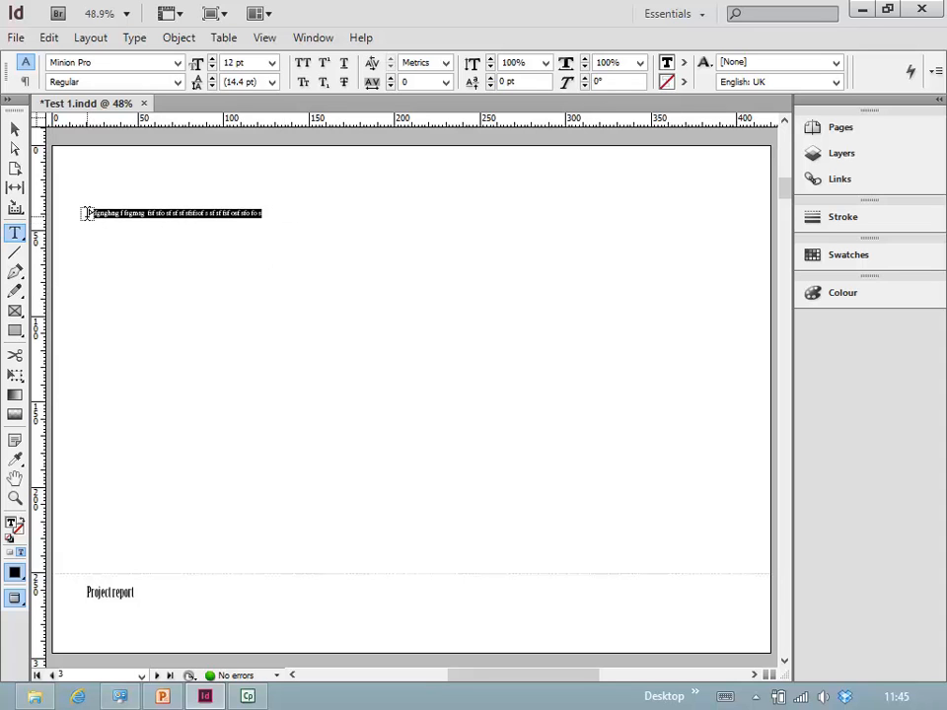
{"action": "left_click", "coordinate": [270, 213]}
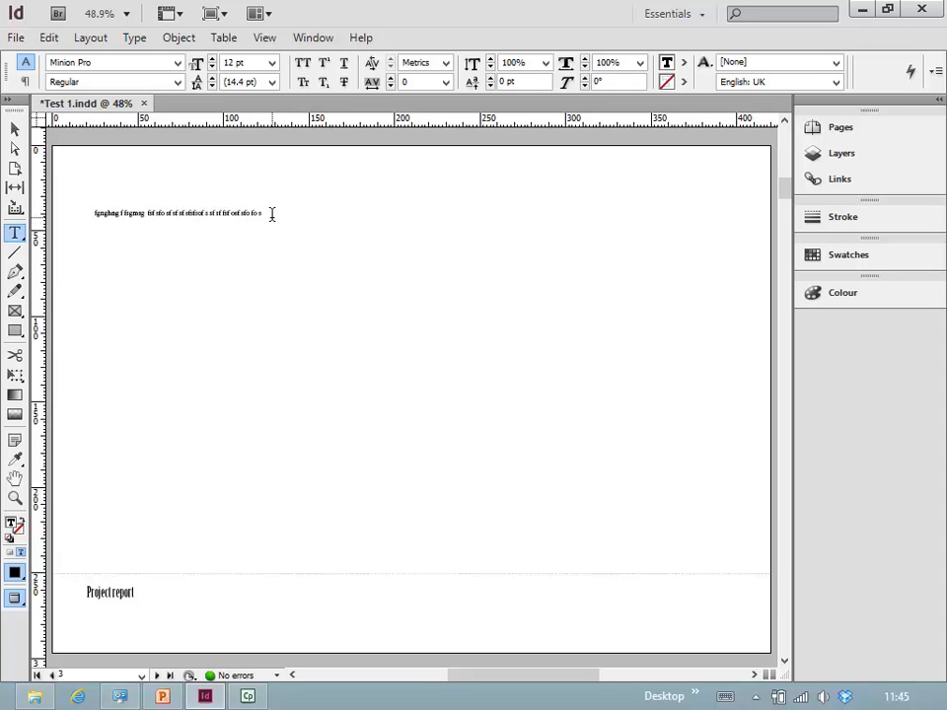
{"action": "key", "text": "ctrl+v"}
{"action": "key", "text": "ctrl+v"}
{"action": "key", "text": "ctrl+v"}
{"action": "key", "text": "ctrl+v"}
{"action": "key", "text": "ctrl+v"}
{"action": "key", "text": "ctrl+v"}
{"action": "key", "text": "ctrl+v"}
{"action": "key", "text": "ctrl+v"}
{"action": "key", "text": "ctrl+v"}
{"action": "key", "text": "ctrl+v"}
{"action": "key", "text": "ctrl+v"}
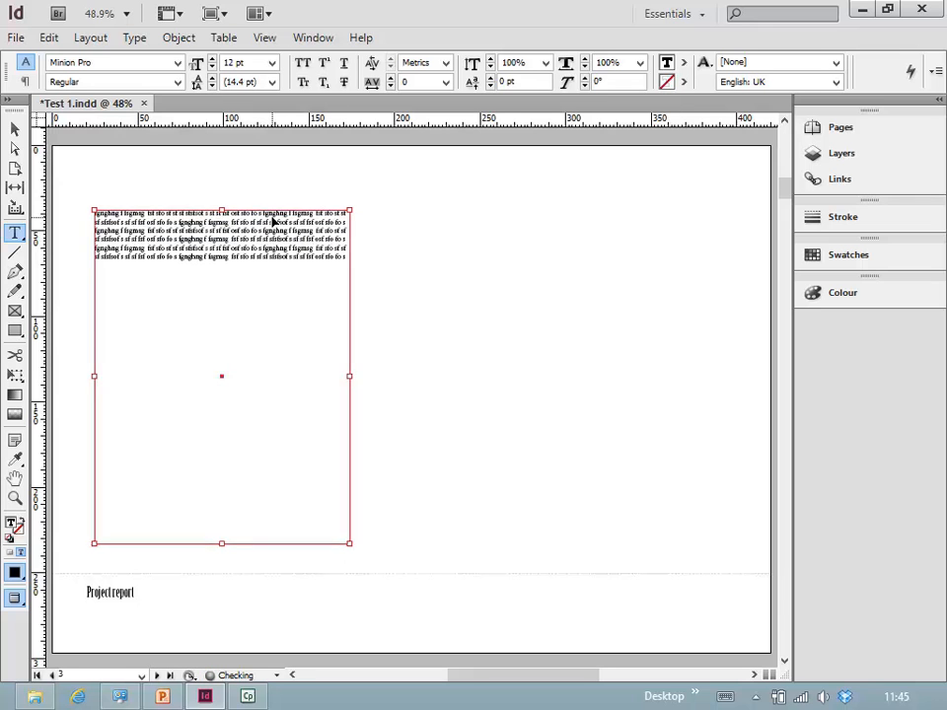
{"action": "key", "text": "ctrl+v"}
{"action": "key", "text": "ctrl+v"}
{"action": "key", "text": "ctrl+v"}
{"action": "key", "text": "ctrl+v"}
{"action": "key", "text": "ctrl+v"}
{"action": "key", "text": "ctrl+v"}
{"action": "key", "text": "ctrl+v"}
{"action": "key", "text": "ctrl+v"}
{"action": "key", "text": "ctrl+v"}
{"action": "key", "text": "ctrl+v"}
{"action": "key", "text": "ctrl+v"}
{"action": "key", "text": "ctrl+v"}
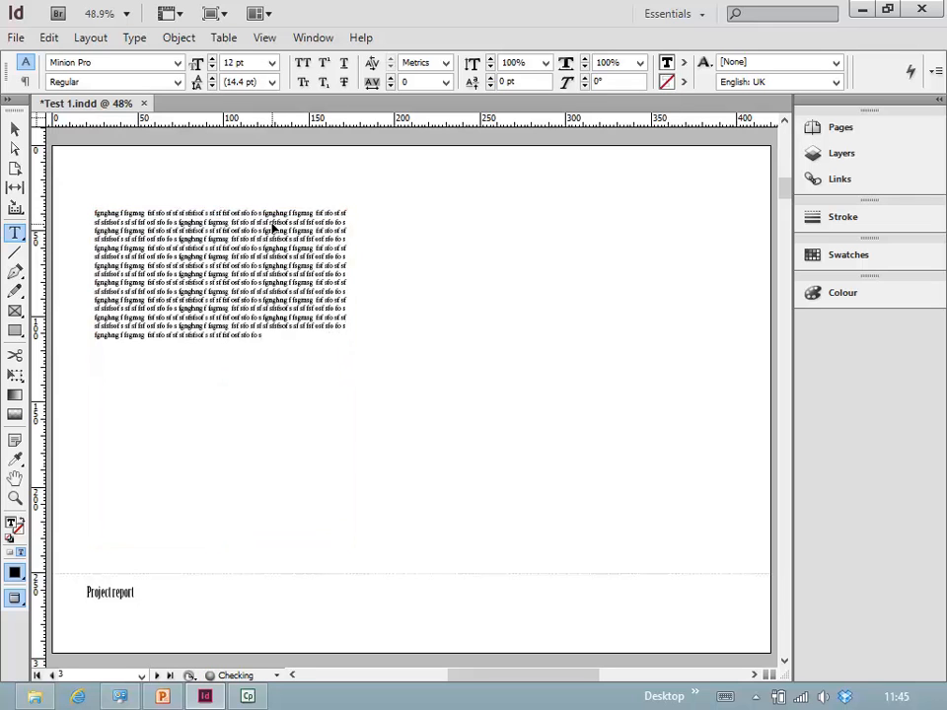
{"action": "key", "text": "ctrl+v"}
{"action": "key", "text": "ctrl+v"}
{"action": "key", "text": "ctrl+v"}
{"action": "key", "text": "ctrl+v"}
{"action": "key", "text": "ctrl+v"}
{"action": "key", "text": "ctrl+v"}
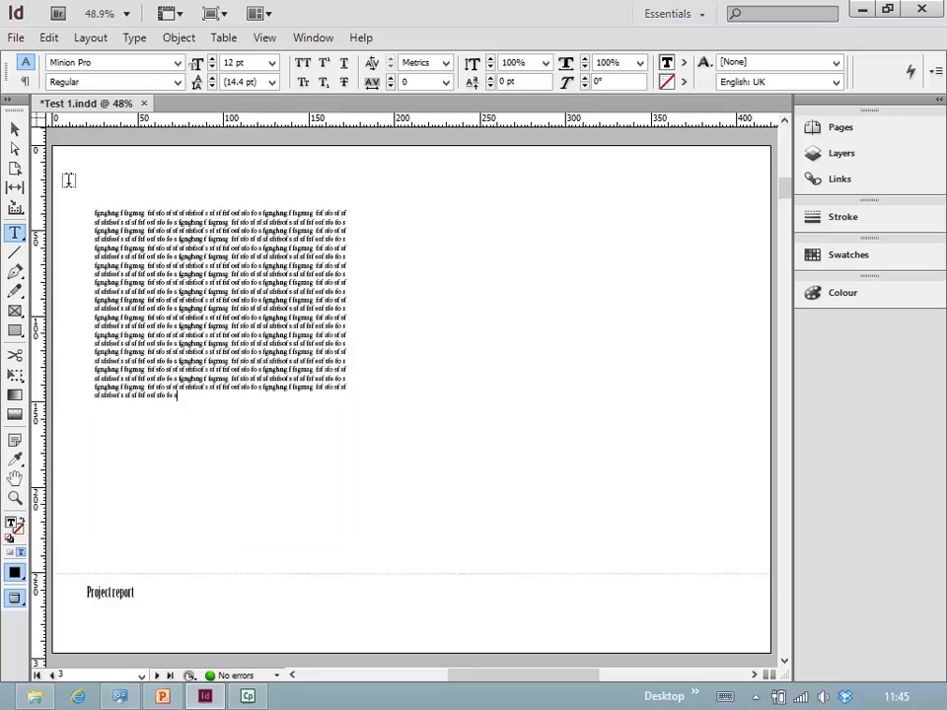
- Narrow the text frame to about 100.5 mm and move it so its left edge lines up with the "Project report" footer
{"action": "left_click", "coordinate": [14, 130]}
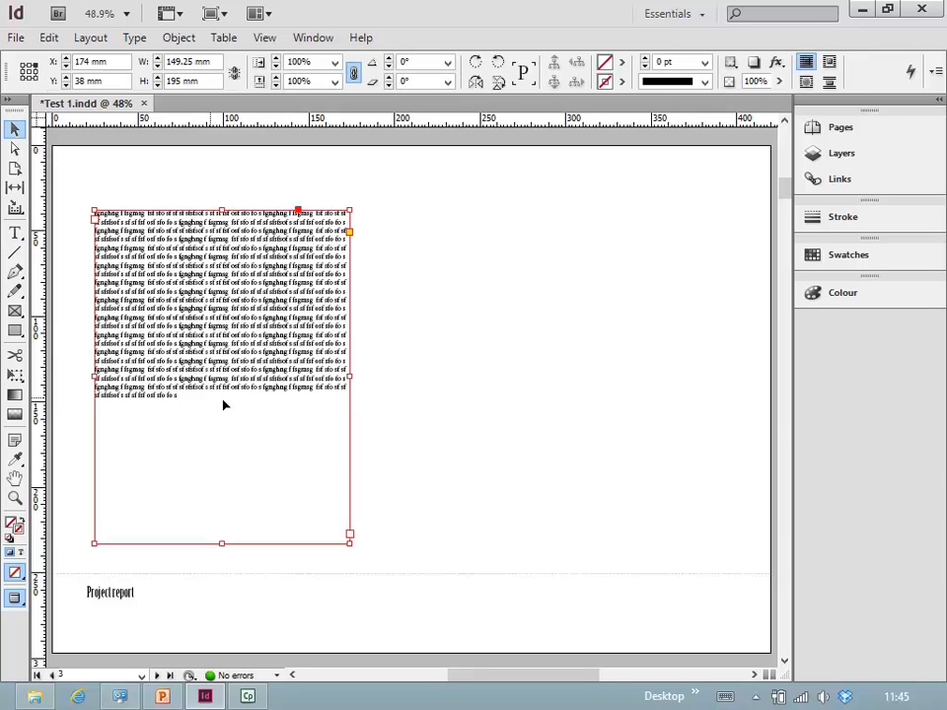
{"action": "left_click_drag", "start_coordinate": [349, 377], "coordinate": [266, 377]}
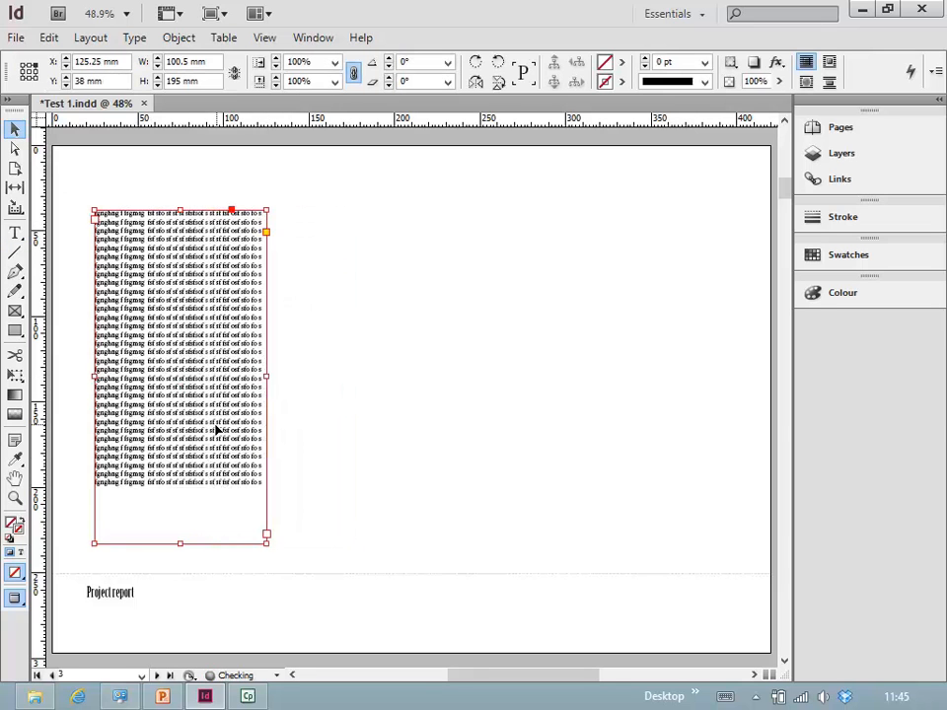
{"action": "mouse_move", "coordinate": [203, 501]}
{"action": "left_mouse_down"}
{"action": "mouse_move", "coordinate": [131, 508]}
{"action": "mouse_move", "coordinate": [212, 506]}
{"action": "mouse_move", "coordinate": [202, 508]}
{"action": "left_mouse_up"}
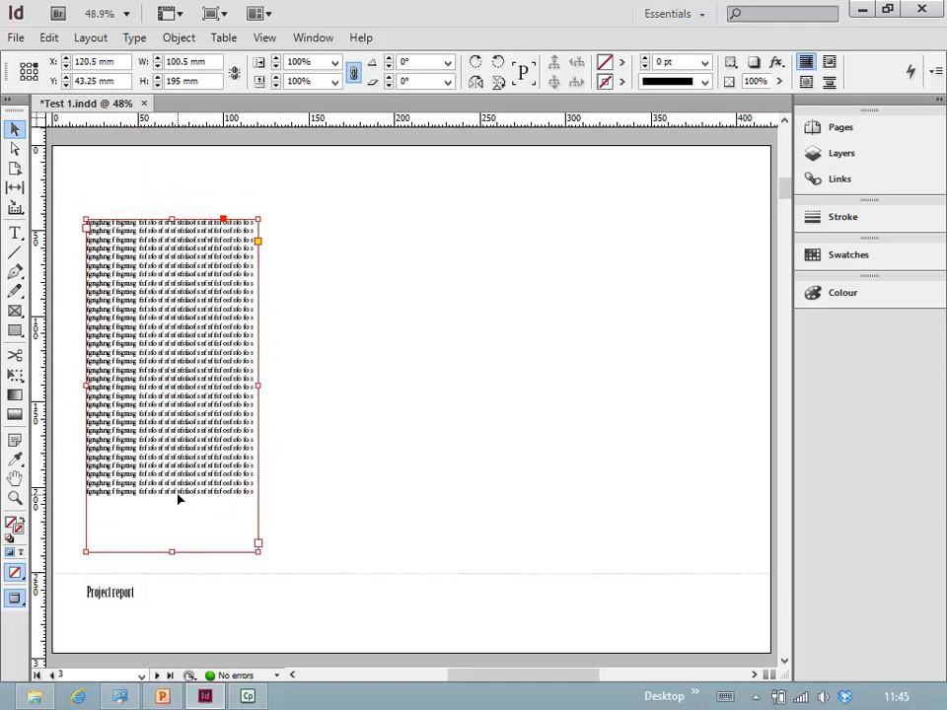
- Set the size of all the filler text in the frame to 30 pt
{"action": "double_click", "coordinate": [179, 500]}
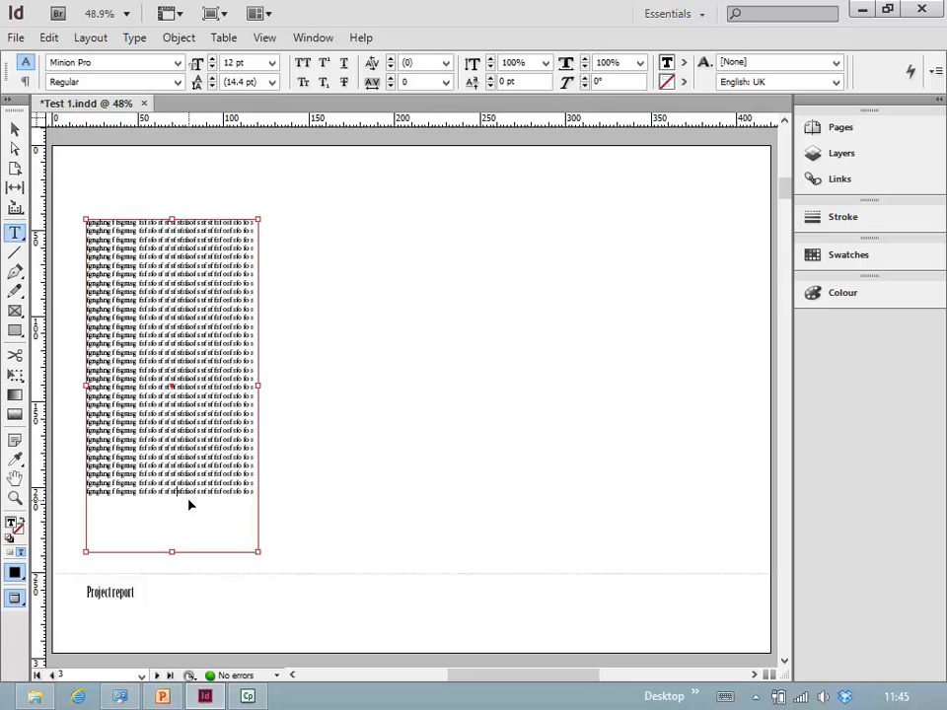
{"action": "key", "text": "ctrl+a"}
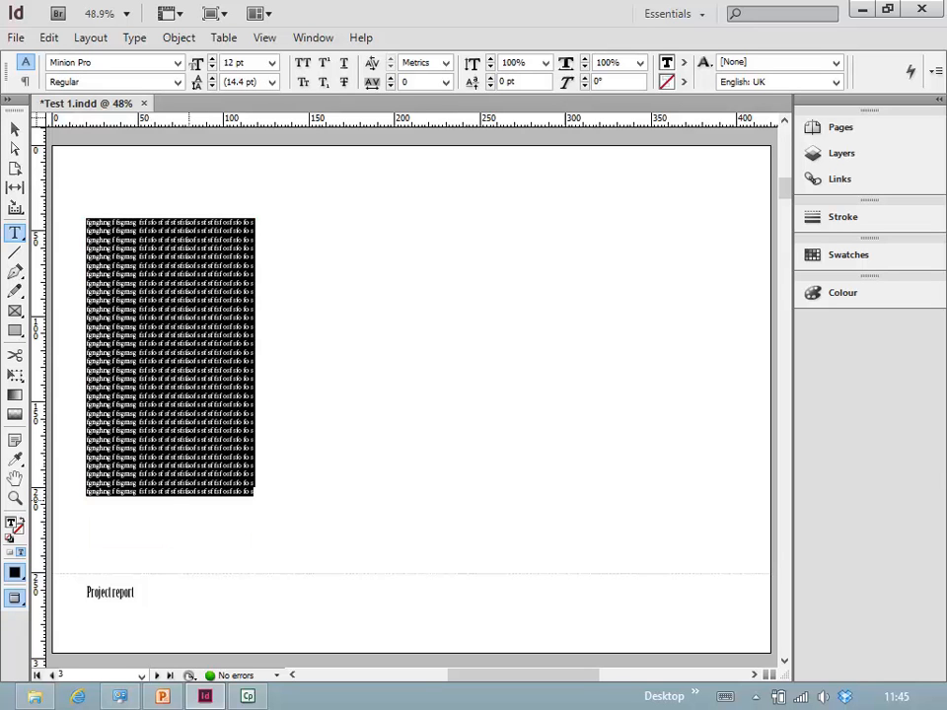
{"action": "left_click", "coordinate": [272, 62]}
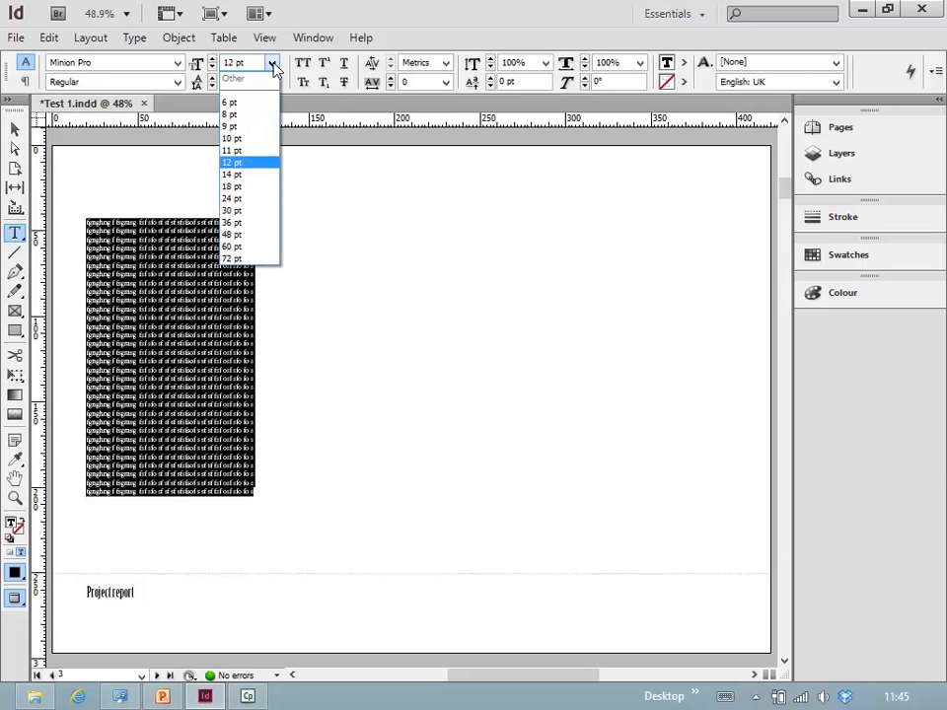
{"action": "left_click", "coordinate": [237, 205]}
{"action": "key", "text": "Escape"}
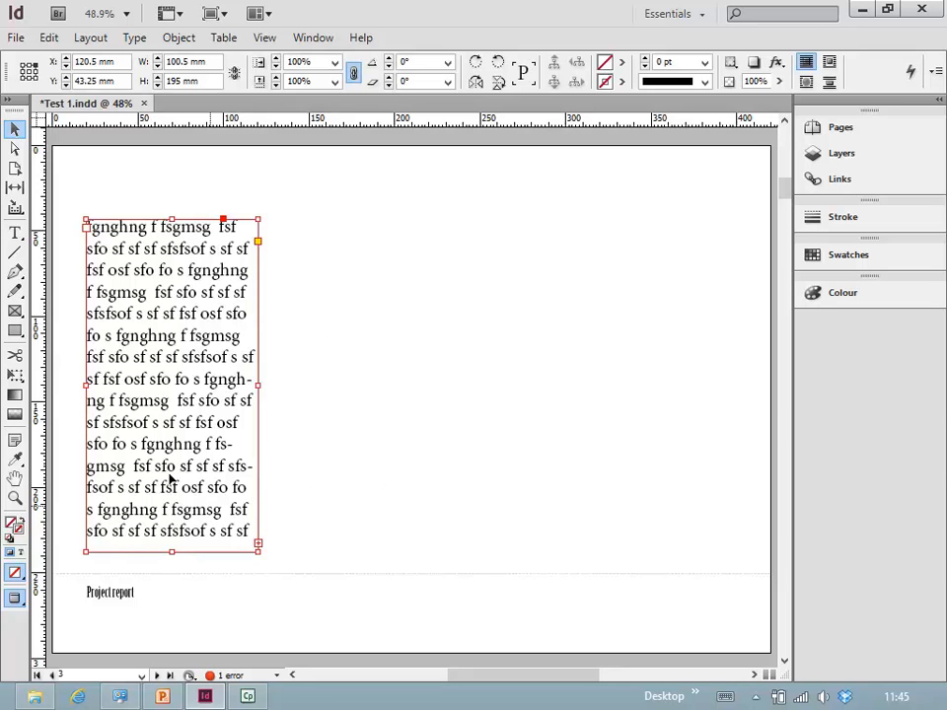
- Draw an empty text frame about 205 by 134 mm to the right of the filler text and switch to the normal view showing frame edges
{"action": "left_click", "coordinate": [259, 545]}
{"action": "left_click", "coordinate": [15, 232]}
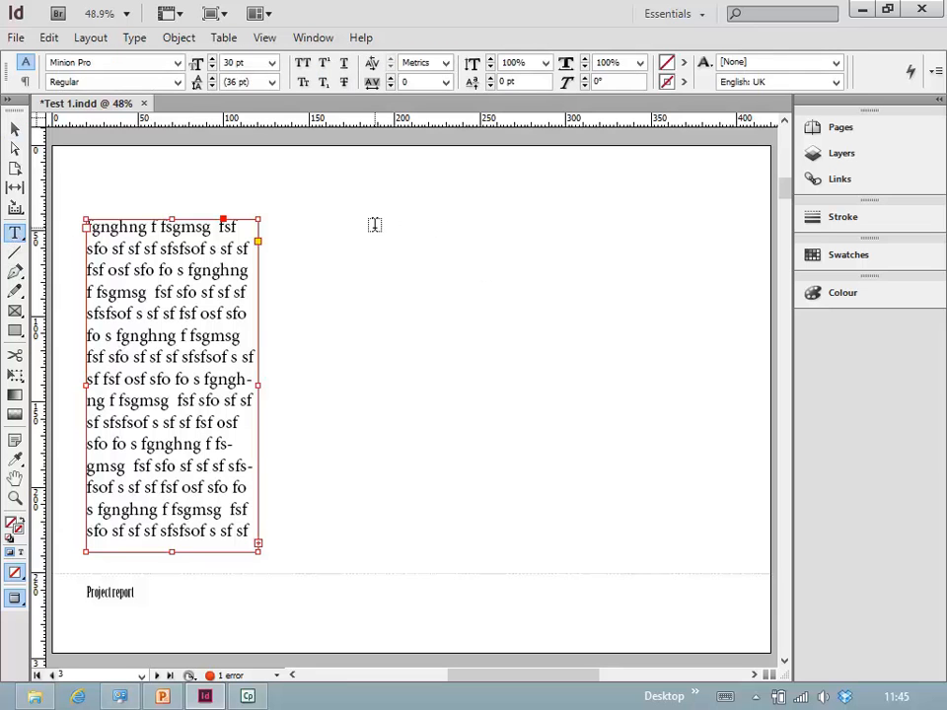
{"action": "left_click_drag", "start_coordinate": [366, 219], "coordinate": [716, 389]}
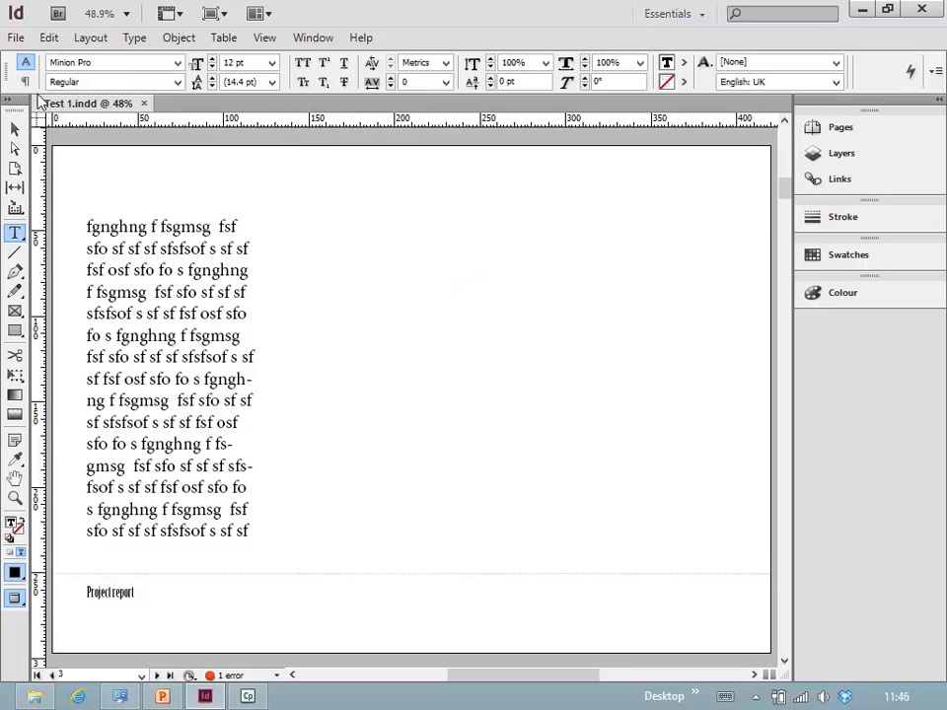
{"action": "left_click", "coordinate": [15, 129]}
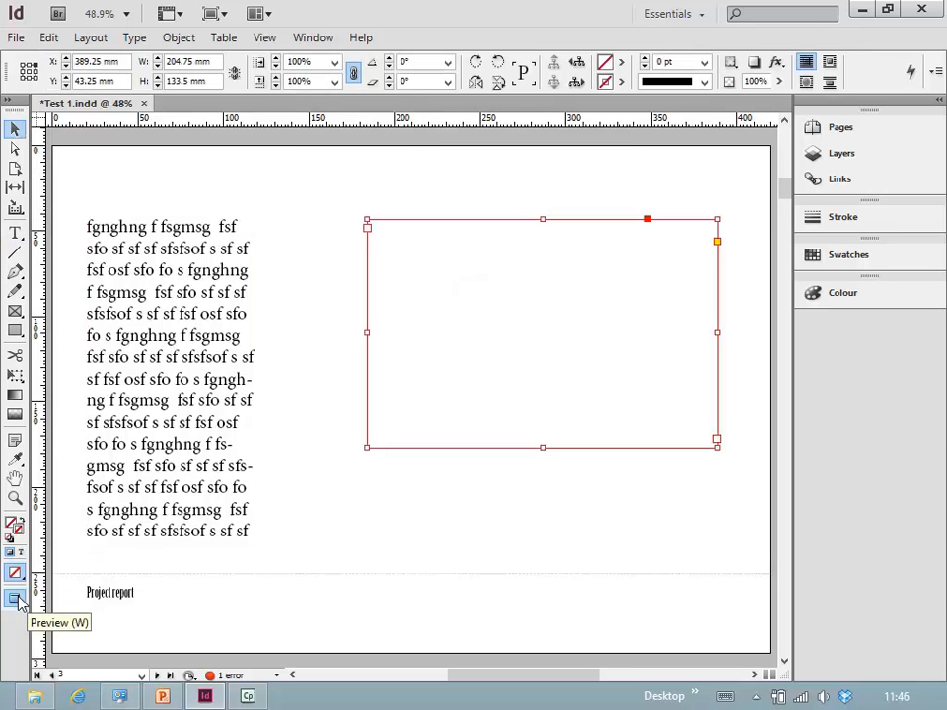
{"action": "left_click_drag", "start_coordinate": [17, 602], "coordinate": [78, 506]}
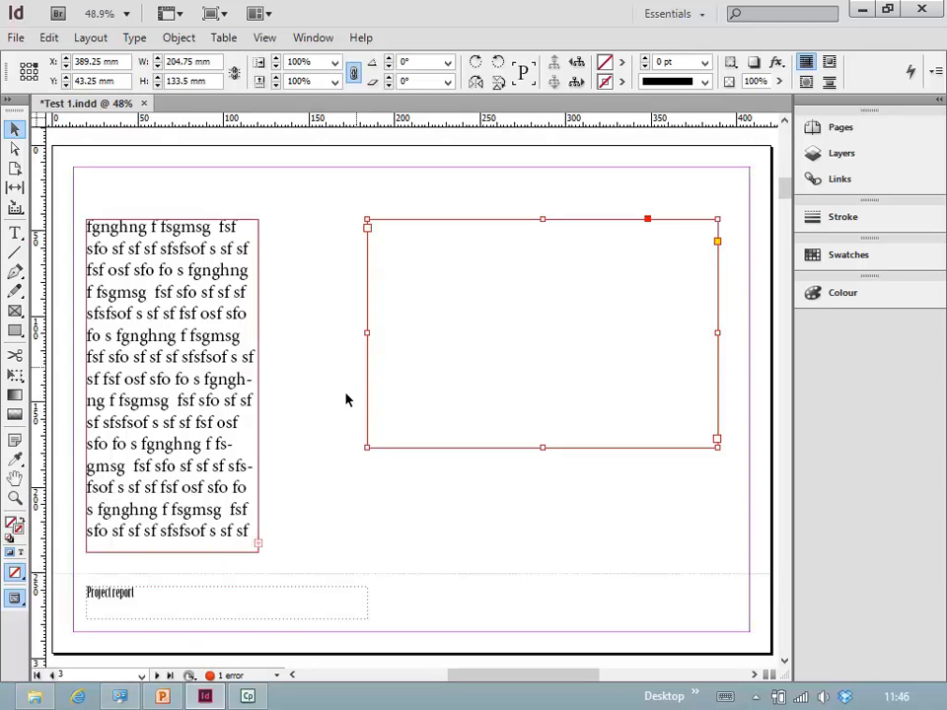
- Thread the first frame's overset text into the empty right-hand frame and extend that frame downward to about 184.5 mm high
{"action": "left_click", "coordinate": [259, 545]}
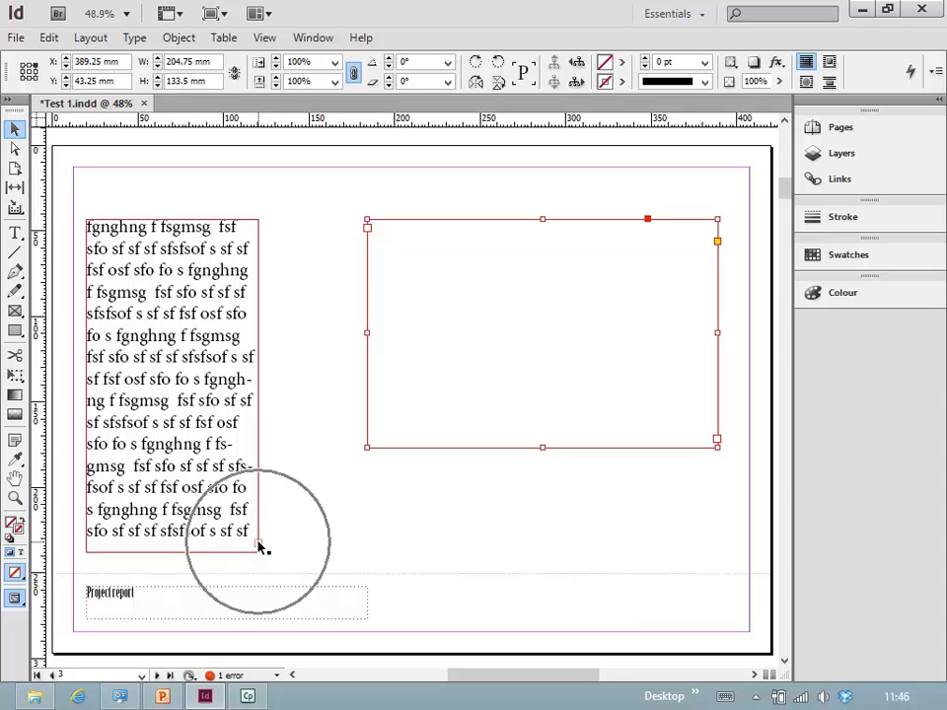
{"action": "left_click", "coordinate": [259, 545]}
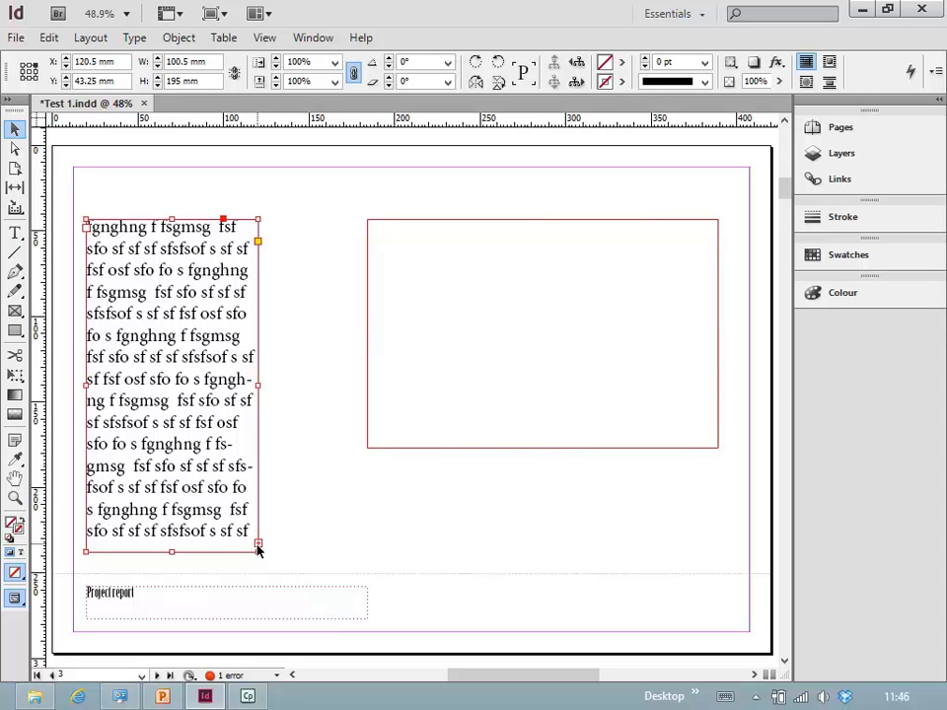
{"action": "left_click", "coordinate": [371, 280]}
{"action": "mouse_move", "coordinate": [262, 544]}
{"action": "left_mouse_down"}
{"action": "mouse_move", "coordinate": [363, 409]}
{"action": "mouse_move", "coordinate": [260, 546]}
{"action": "left_mouse_up"}
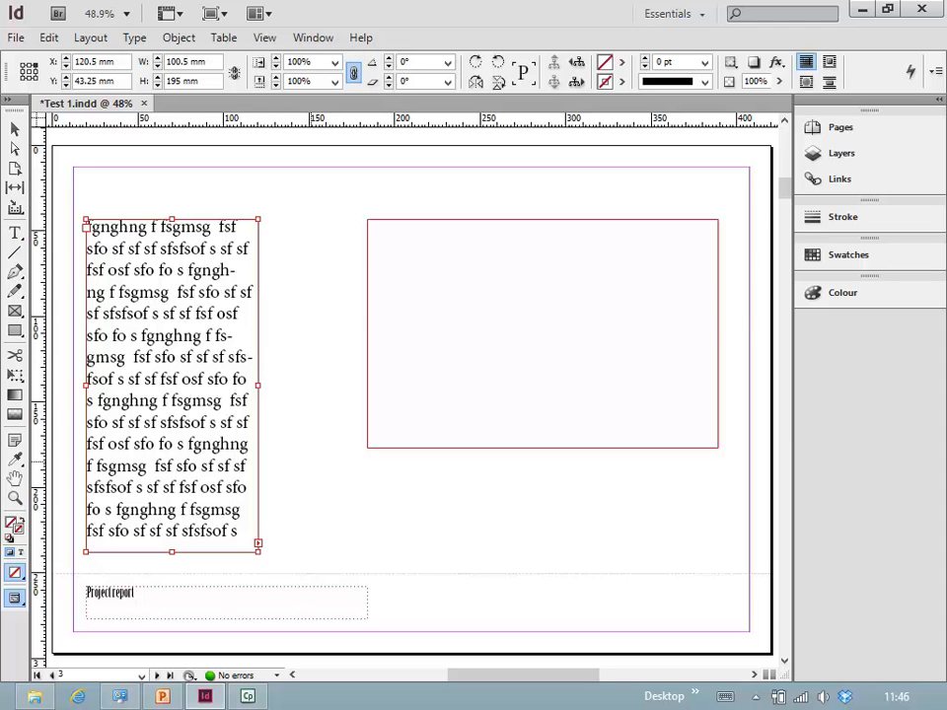
{"action": "left_click", "coordinate": [388, 244]}
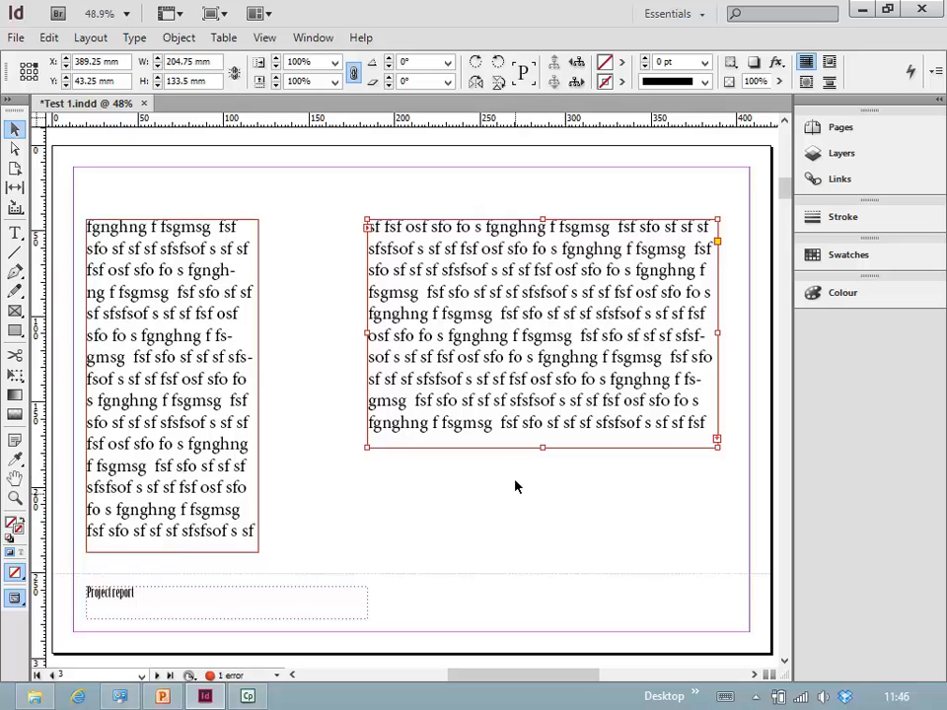
{"action": "left_click_drag", "start_coordinate": [543, 449], "coordinate": [538, 534]}
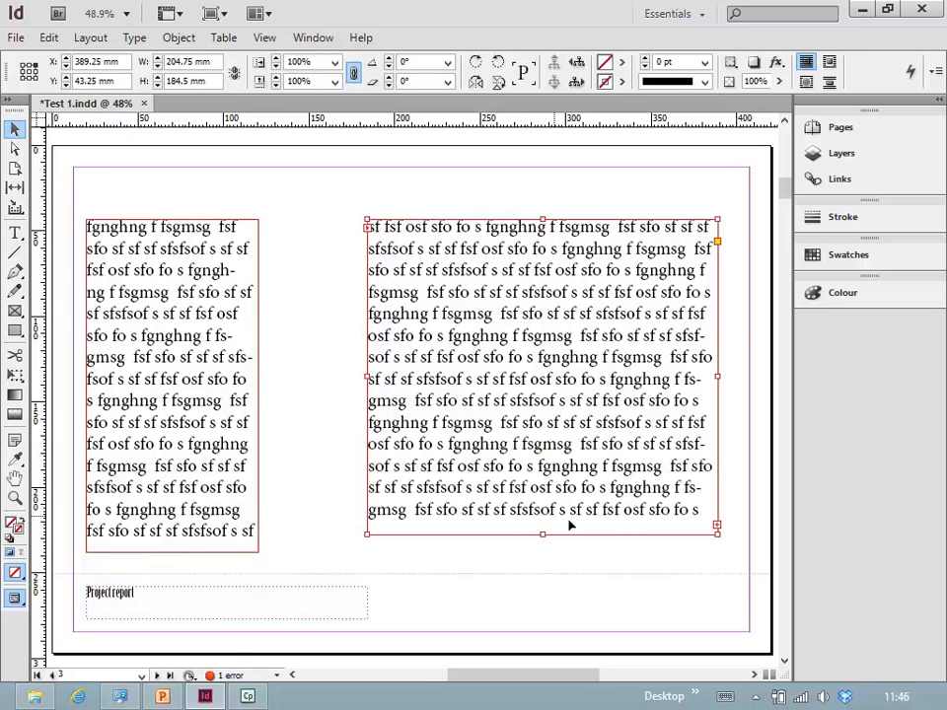
- Delete several blocks of filler text from the right-hand frame so the remaining story fits inside it
{"action": "double_click", "coordinate": [650, 513]}
{"action": "left_click_drag", "start_coordinate": [710, 523], "coordinate": [427, 340]}
{"action": "key", "text": "BackSpace"}
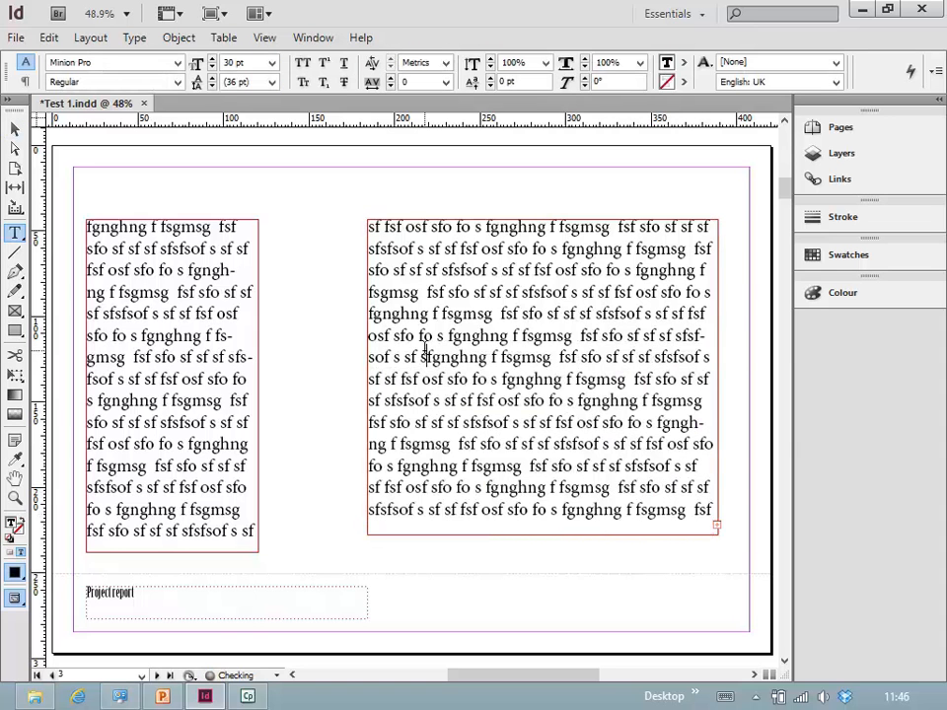
{"action": "left_click_drag", "start_coordinate": [528, 487], "coordinate": [463, 336]}
{"action": "key", "text": "BackSpace"}
{"action": "left_click_drag", "start_coordinate": [549, 422], "coordinate": [434, 336]}
{"action": "key", "text": "BackSpace"}
{"action": "left_click_drag", "start_coordinate": [579, 444], "coordinate": [430, 328]}
{"action": "key", "text": "BackSpace"}
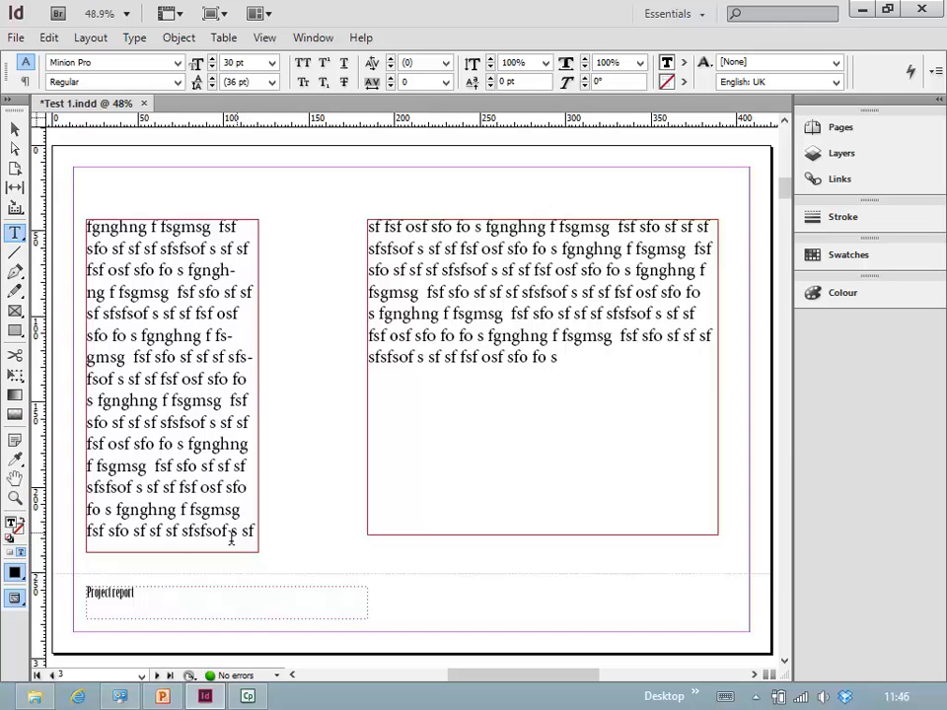
- Insert a long run of "a" characters near the end of the left frame's text, replacing part of its last lines, to reflow the threaded story
{"action": "type", "text": "aaaaaaaaaaaasf "}
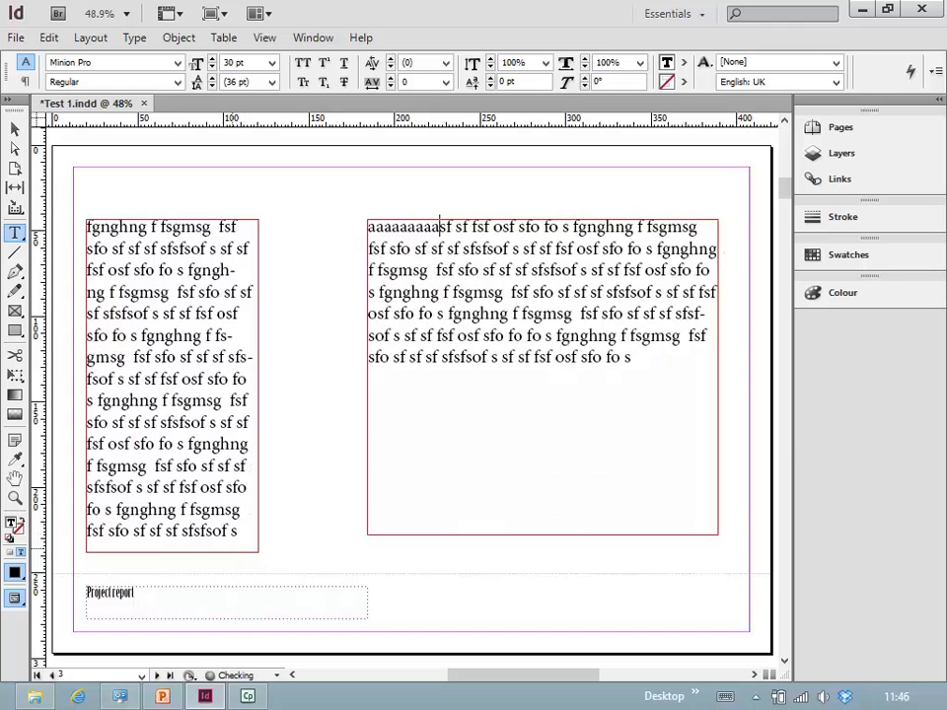
{"action": "type", "text": "aa"}
{"action": "left_click_drag", "start_coordinate": [245, 531], "coordinate": [146, 511]}
{"action": "type", "text": "aa"}
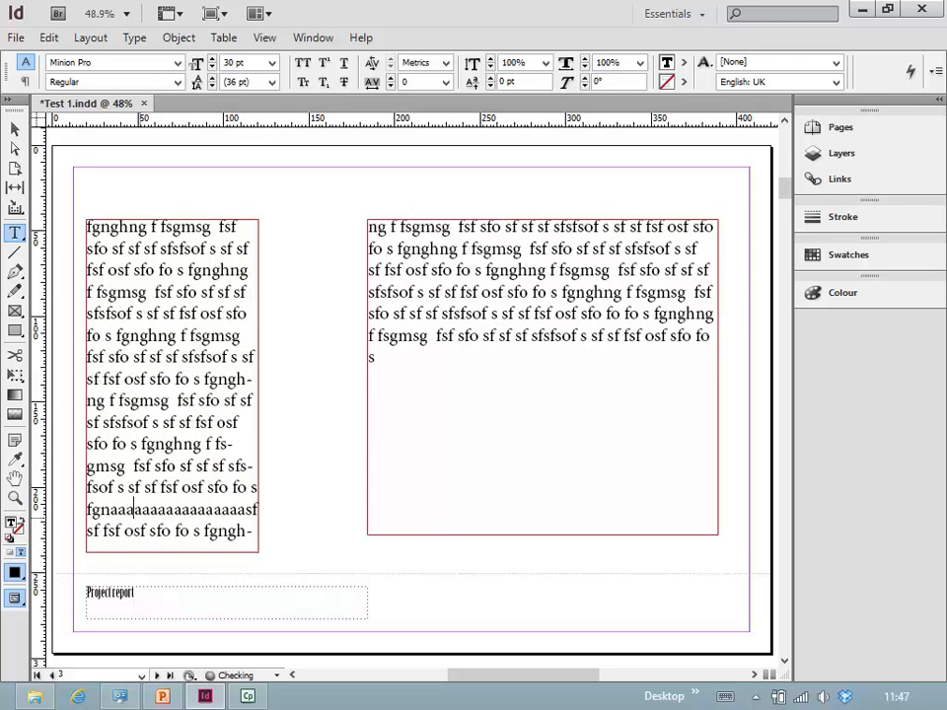
{"action": "type", "text": "aaaaaaaaaa"}
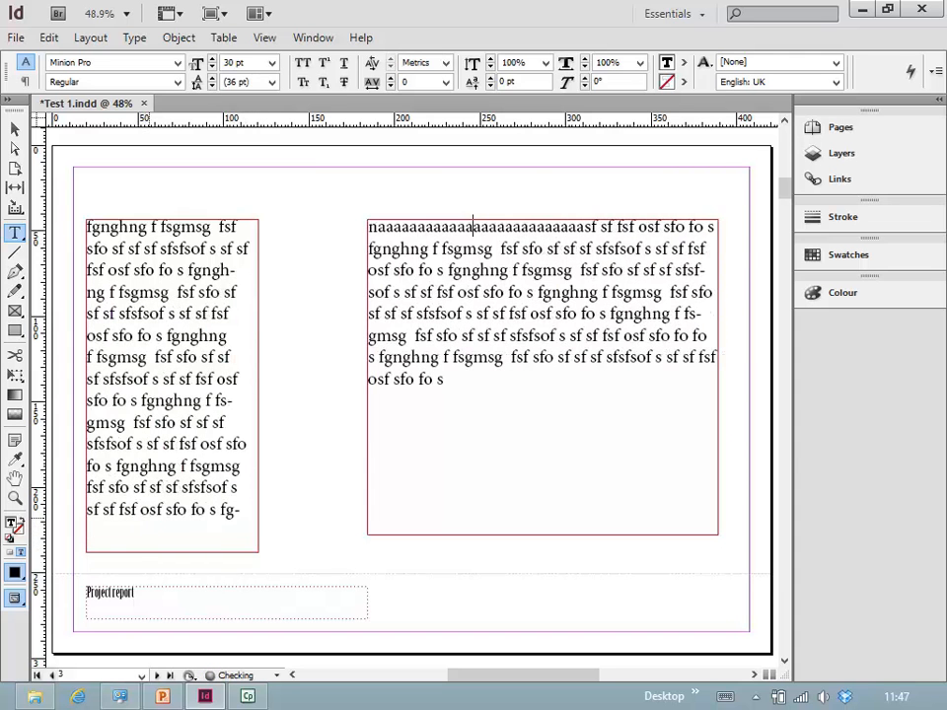
{"action": "type", "text": "aaaa"}
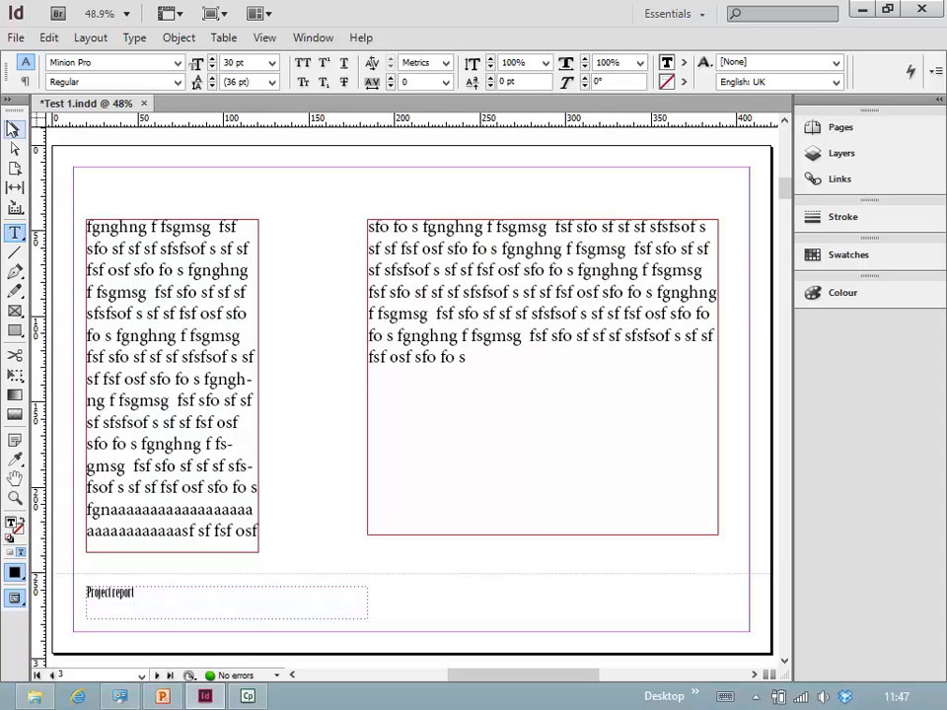
- Select the right and left linked text frames in turn and examine their in and out ports
{"action": "key", "text": "Escape"}
{"action": "left_click", "coordinate": [514, 448]}
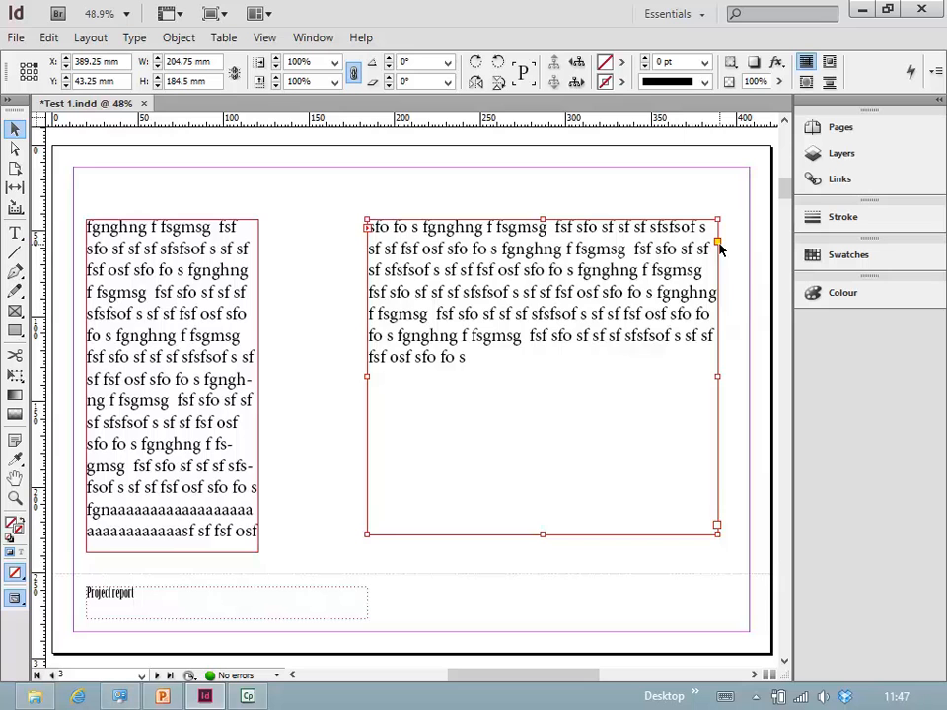
{"action": "left_click", "coordinate": [211, 553]}
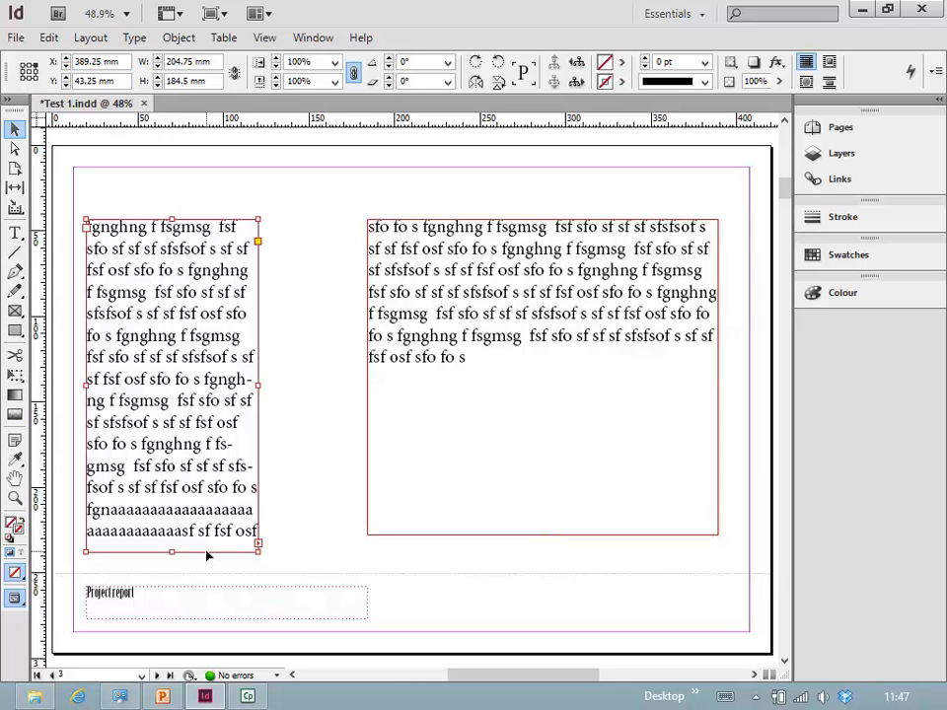
{"action": "left_click", "coordinate": [260, 553]}
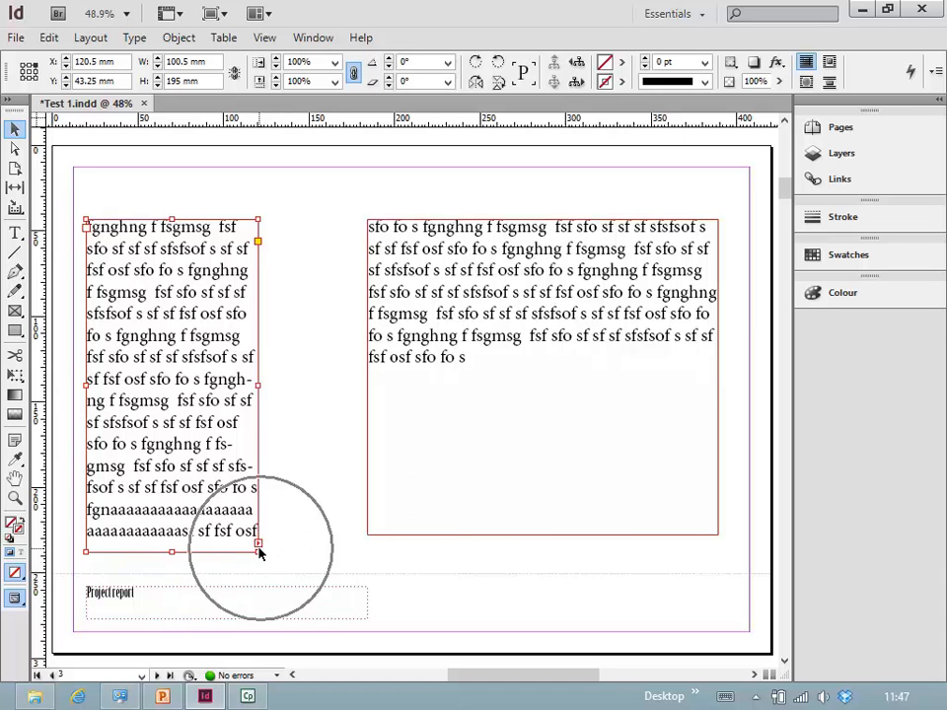
{"action": "left_click", "coordinate": [261, 553]}
{"action": "left_click", "coordinate": [261, 553]}
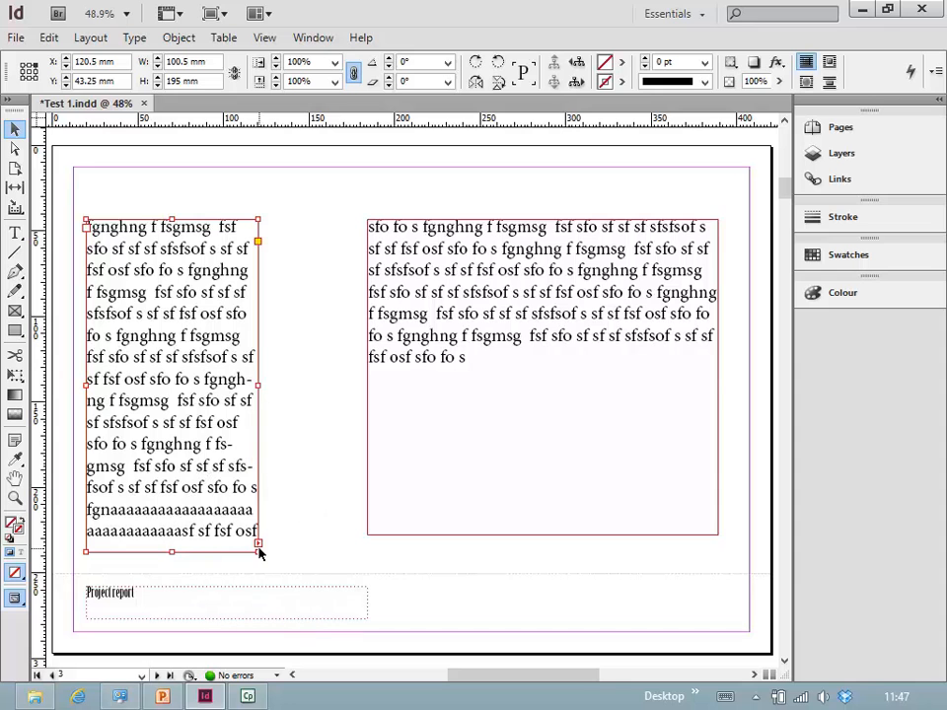
- Select the whole threaded story across both text frames to check that they share one text flow, and deselect it
{"action": "double_click", "coordinate": [421, 477]}
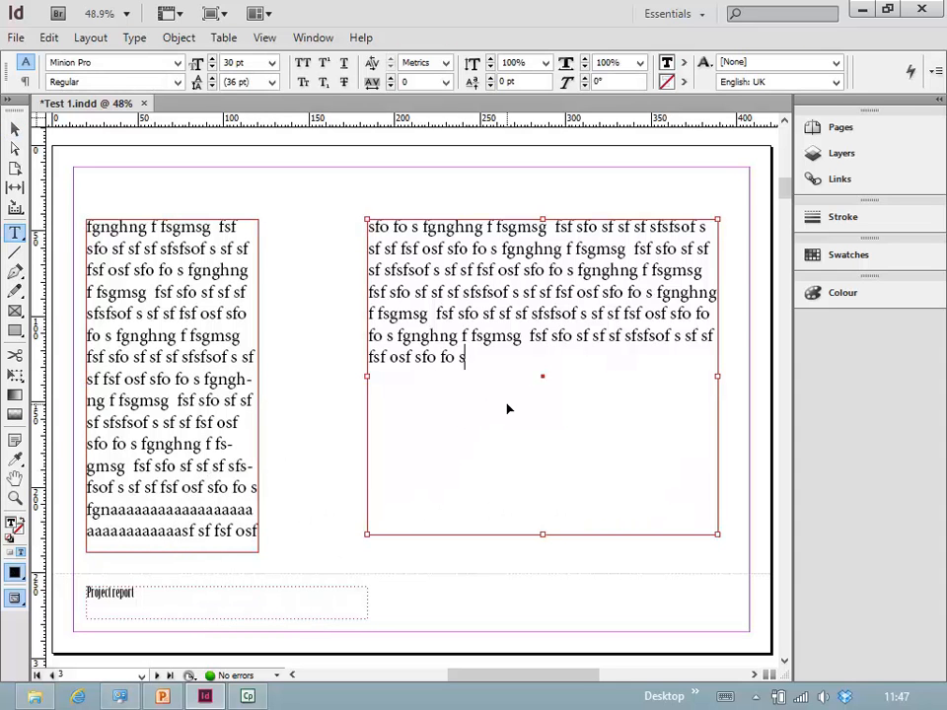
{"action": "key", "text": "ctrl+a"}
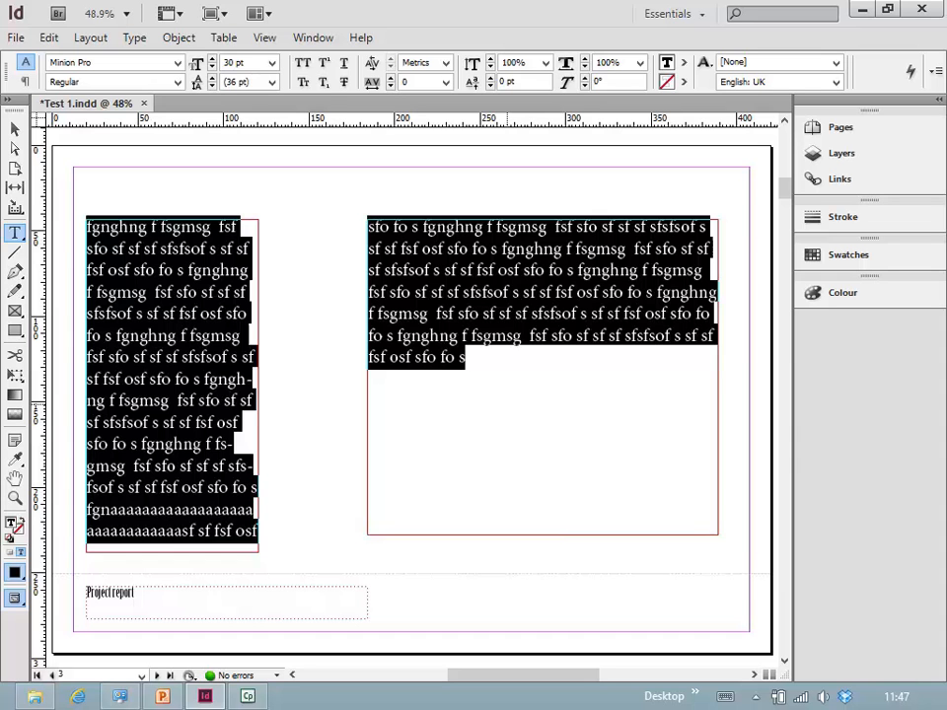
{"action": "left_click", "coordinate": [15, 128]}
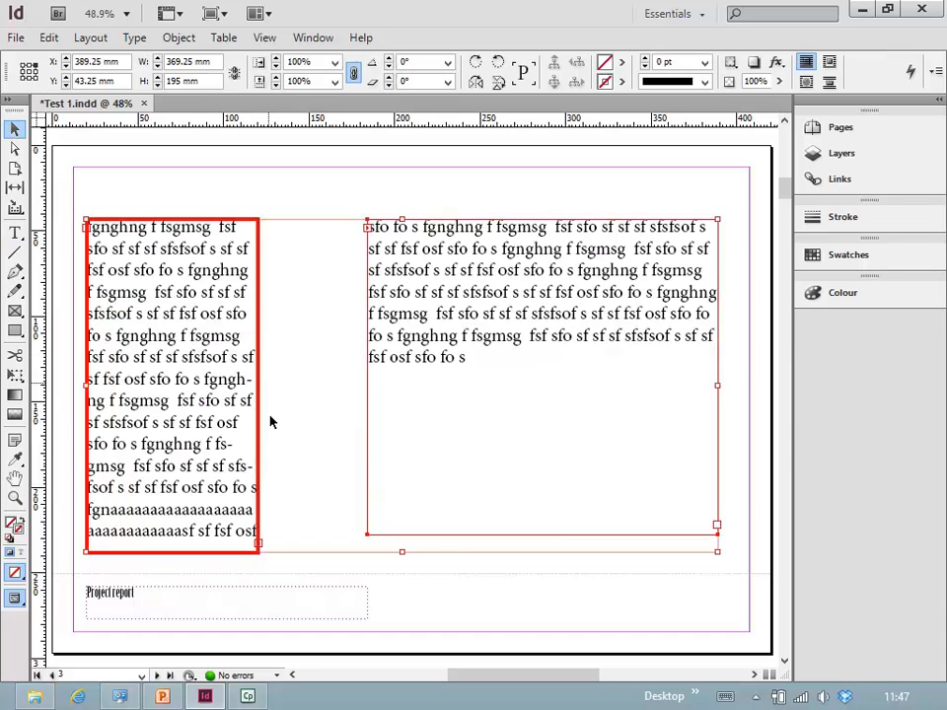
{"action": "left_click", "coordinate": [119, 170]}
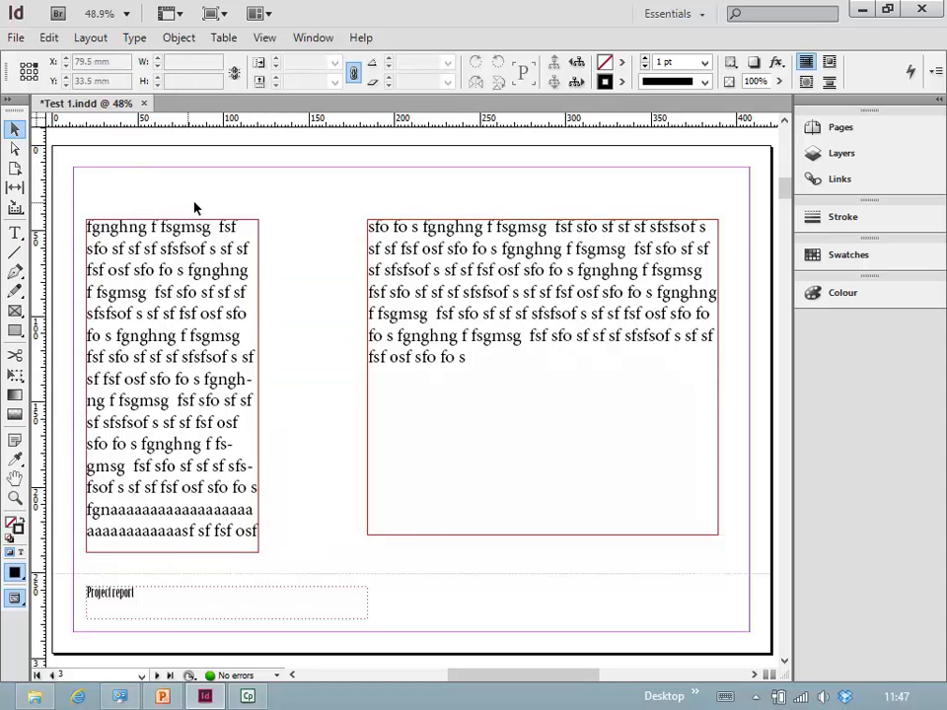
- Widen the left text frame to about 124 mm, shorten it to about 127 mm, and extend it level with the right frame's bottom edge
{"action": "left_click", "coordinate": [254, 317]}
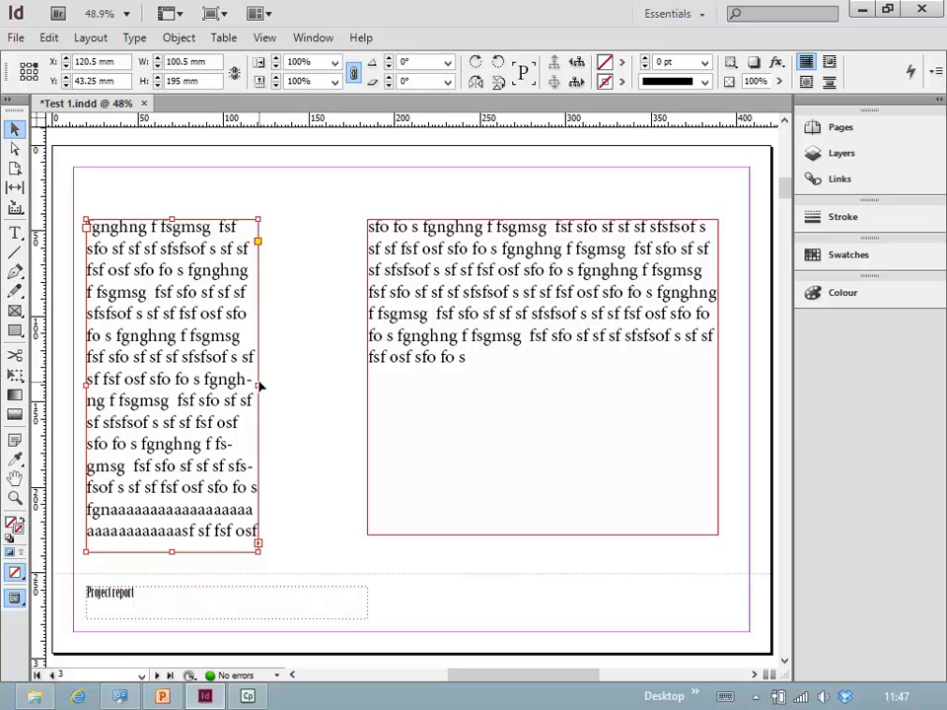
{"action": "left_click_drag", "start_coordinate": [258, 384], "coordinate": [298, 387]}
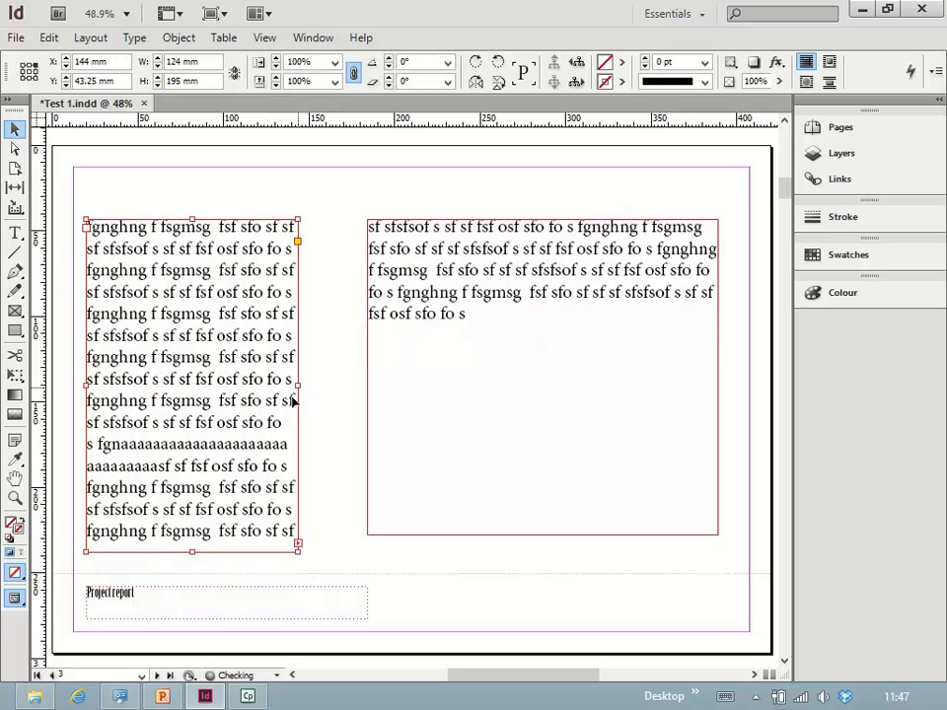
{"action": "left_click_drag", "start_coordinate": [192, 551], "coordinate": [187, 435]}
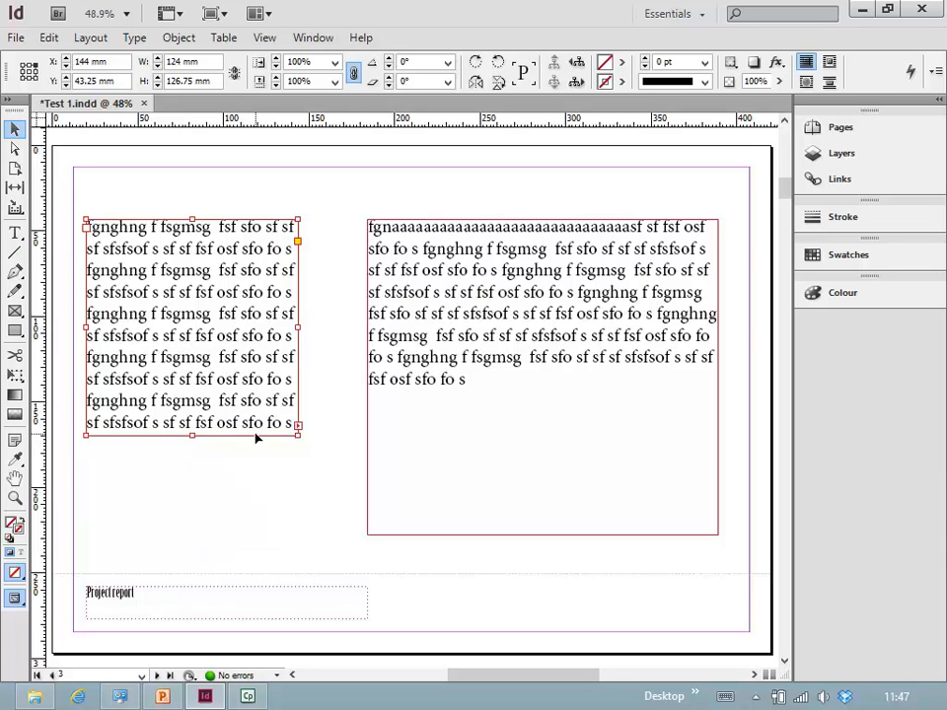
{"action": "left_click_drag", "start_coordinate": [191, 435], "coordinate": [250, 517]}
{"action": "left_click", "coordinate": [354, 451]}
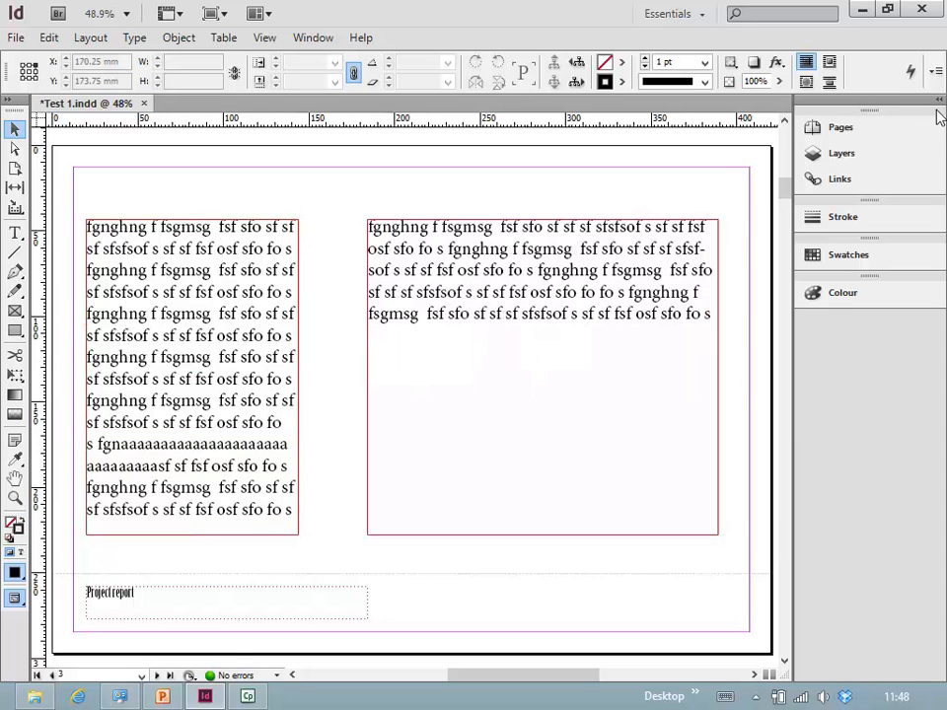
- Check the document's layer list and switch the page display to Preview mode
{"action": "left_click", "coordinate": [843, 155]}
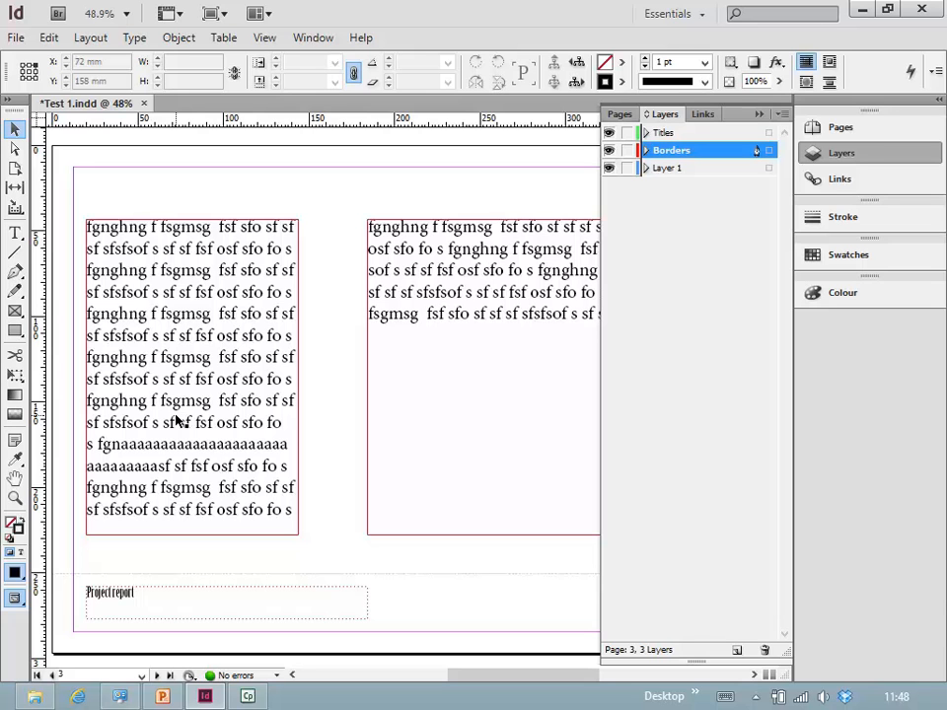
{"action": "left_click", "coordinate": [572, 182]}
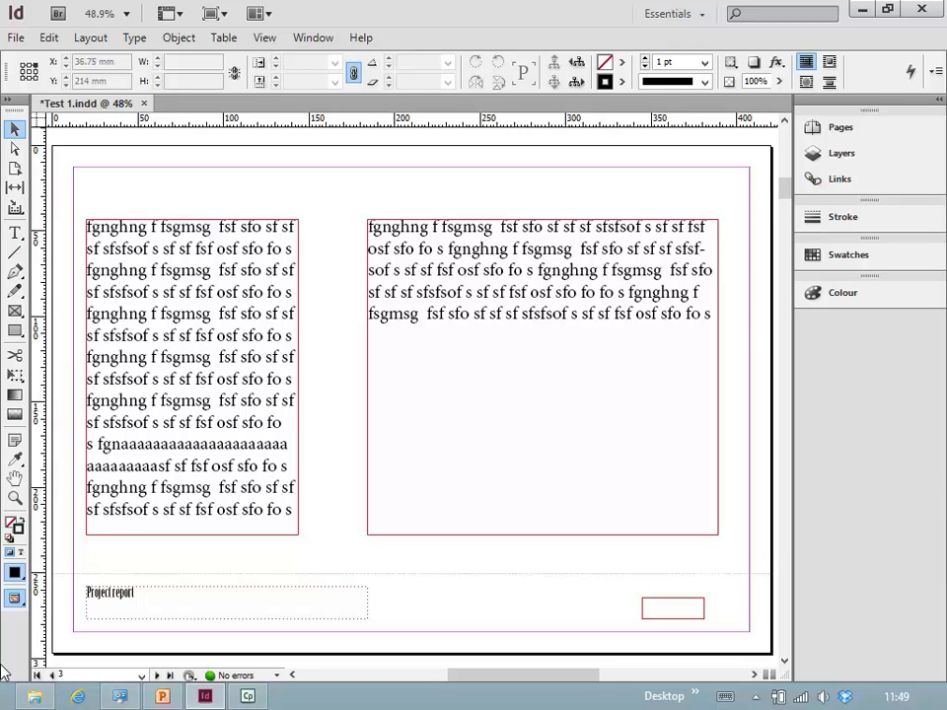
{"action": "left_click", "coordinate": [15, 597]}
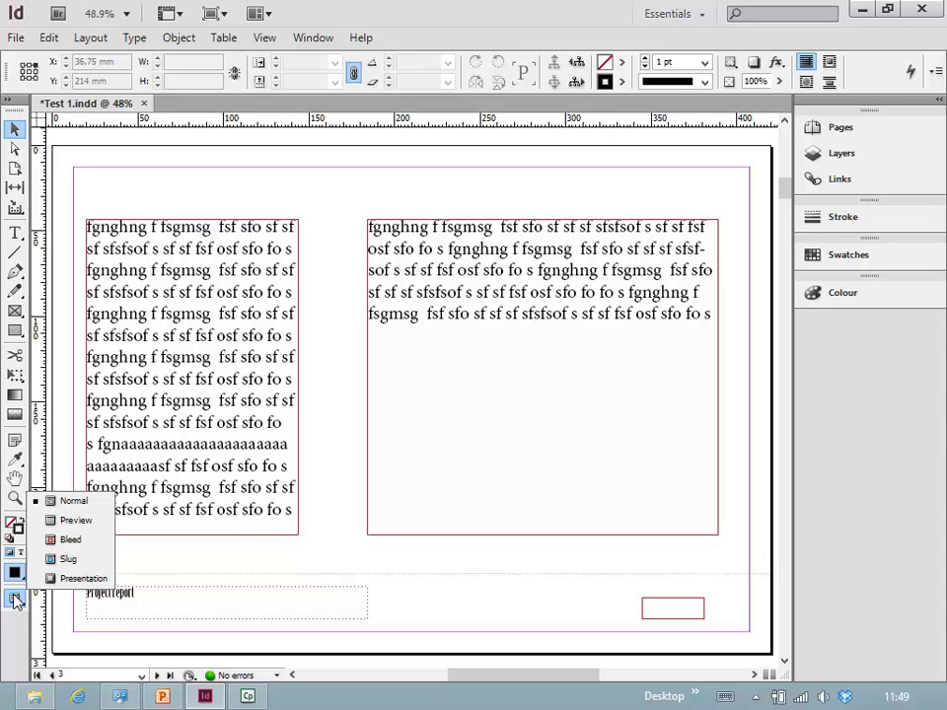
{"action": "left_click", "coordinate": [75, 520]}
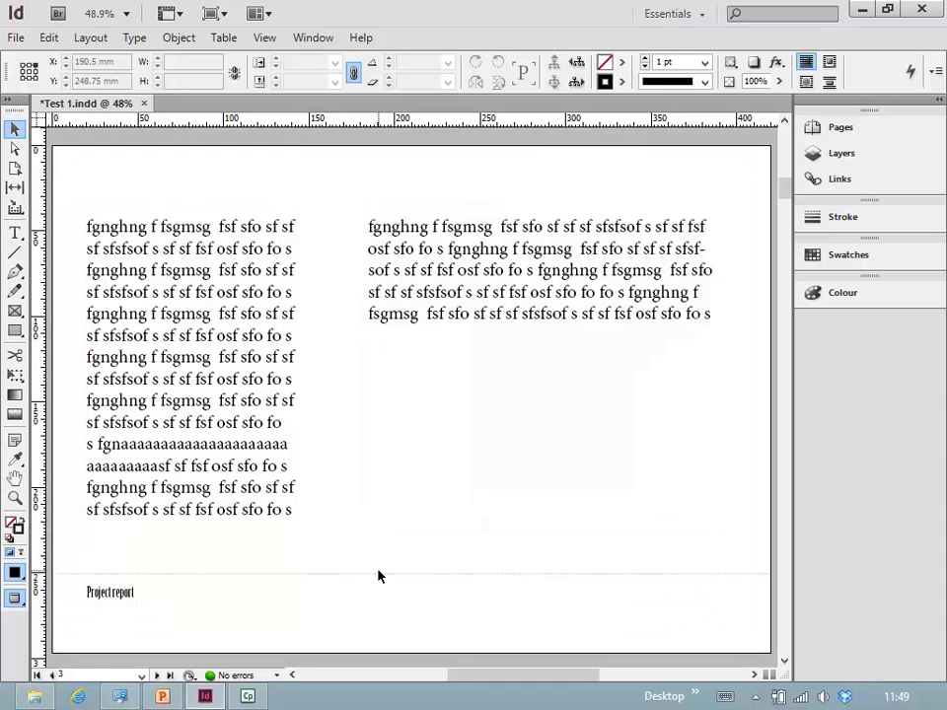
- Page through pages 1 to 4 in Preview mode to examine the layouts, ending on page 2
{"action": "left_click", "coordinate": [156, 675]}
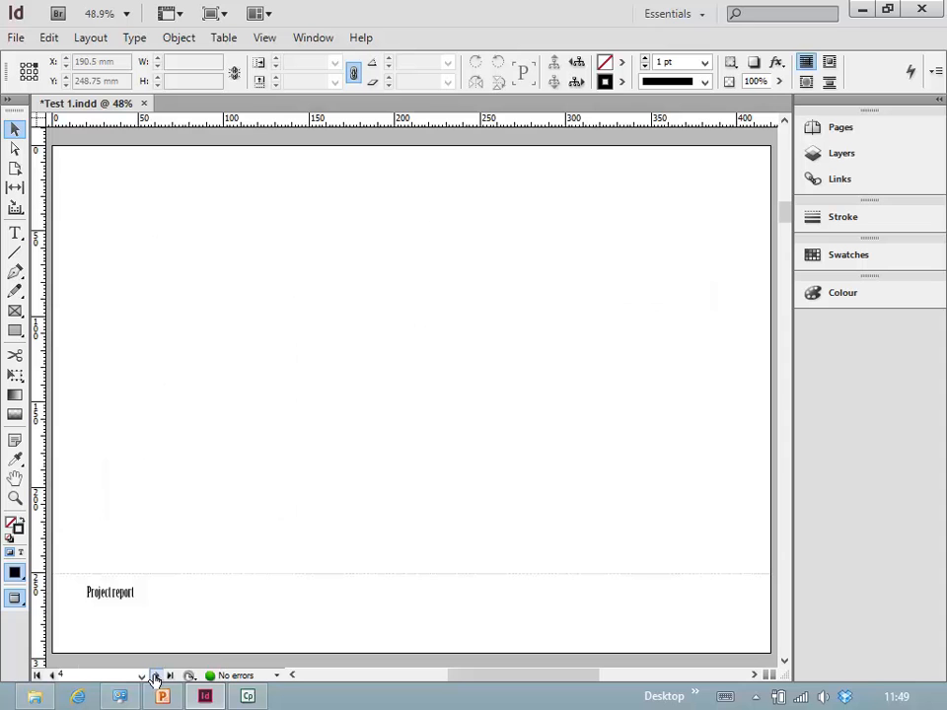
{"action": "left_click", "coordinate": [52, 675]}
{"action": "left_click", "coordinate": [53, 675]}
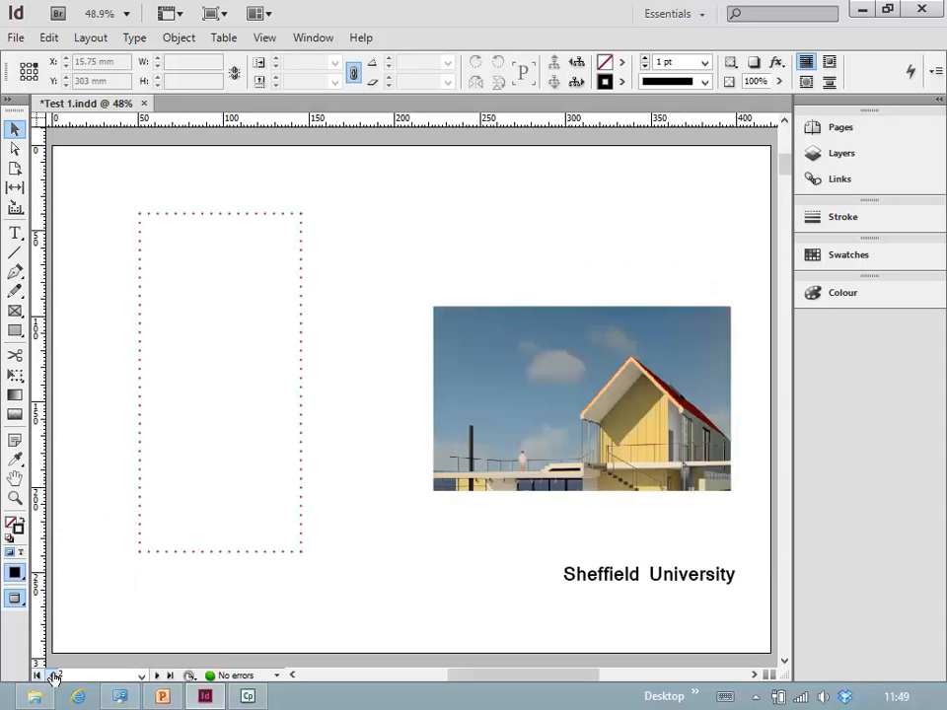
{"action": "left_click", "coordinate": [52, 676]}
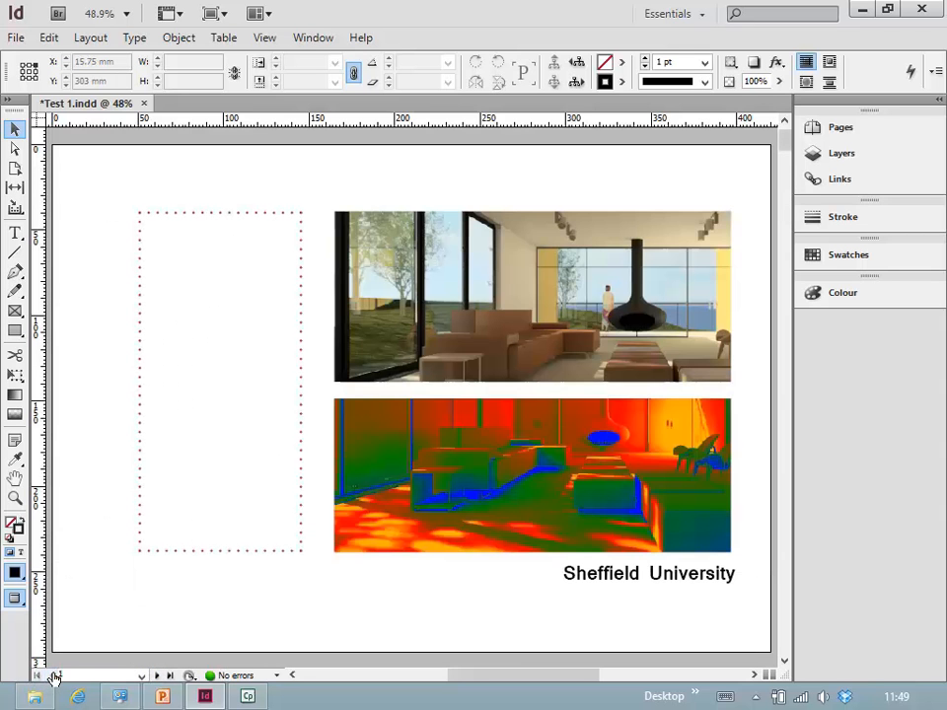
{"action": "left_click", "coordinate": [156, 675]}
{"action": "left_click", "coordinate": [157, 676]}
{"action": "left_click", "coordinate": [156, 676]}
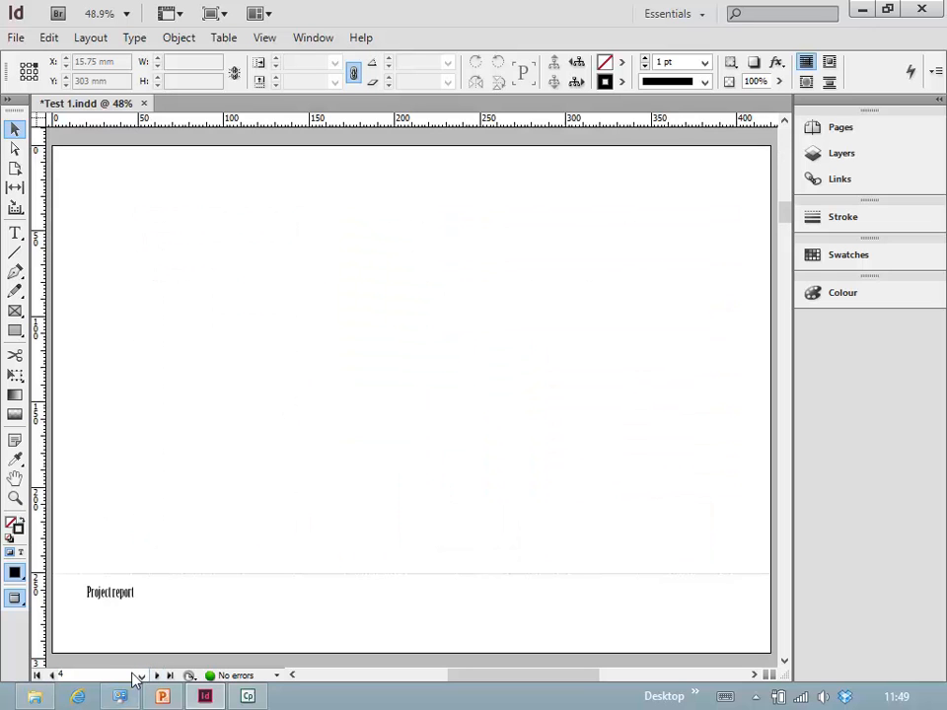
{"action": "left_click", "coordinate": [52, 676]}
{"action": "left_click", "coordinate": [53, 675]}
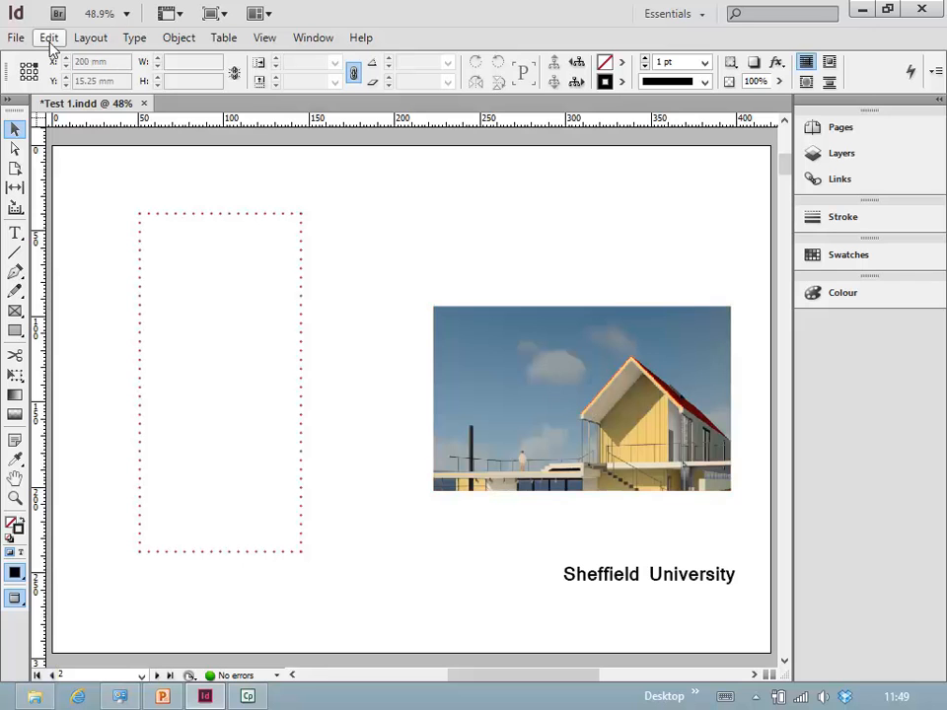
- Save the document and start exporting it to the Desktop as Test 1 in Adobe PDF (Print) format
{"action": "left_click", "coordinate": [16, 38]}
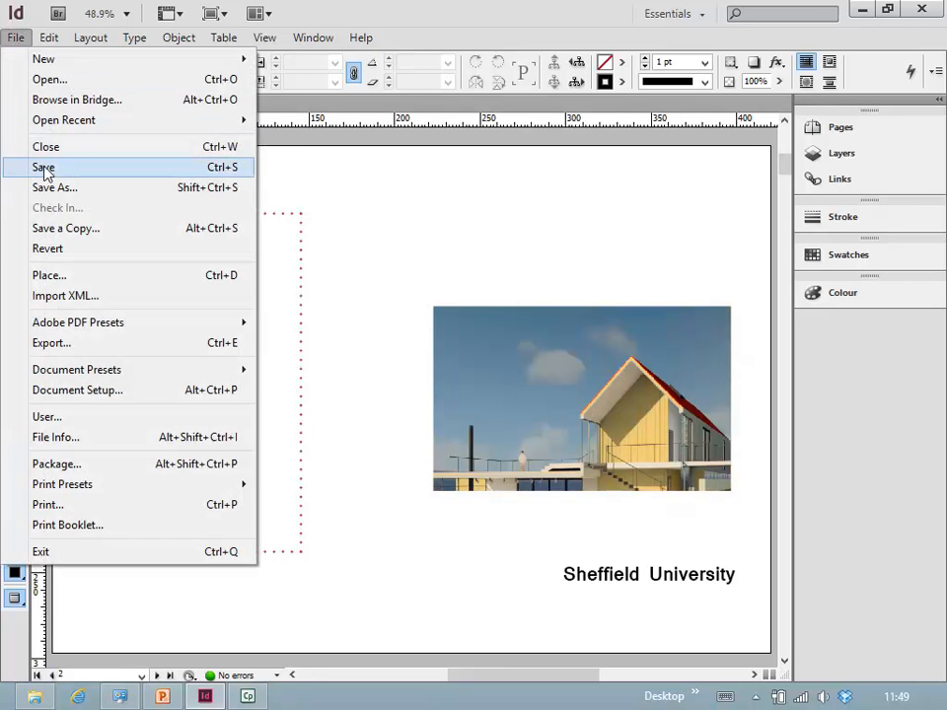
{"action": "left_click", "coordinate": [17, 166]}
{"action": "left_click", "coordinate": [13, 38]}
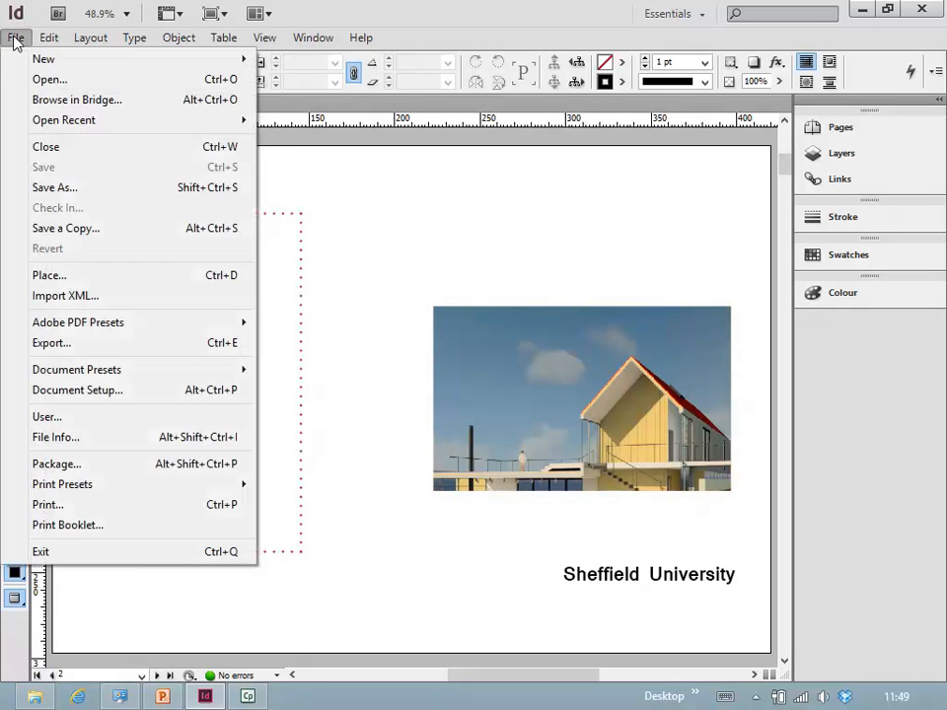
{"action": "left_click", "coordinate": [51, 344]}
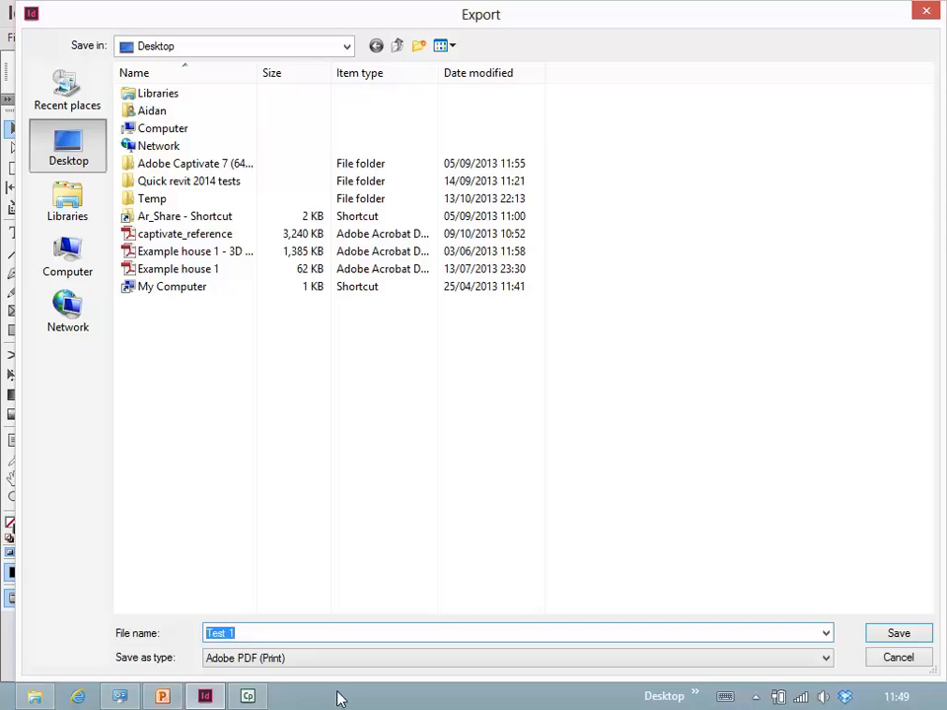
{"action": "left_click", "coordinate": [326, 658]}
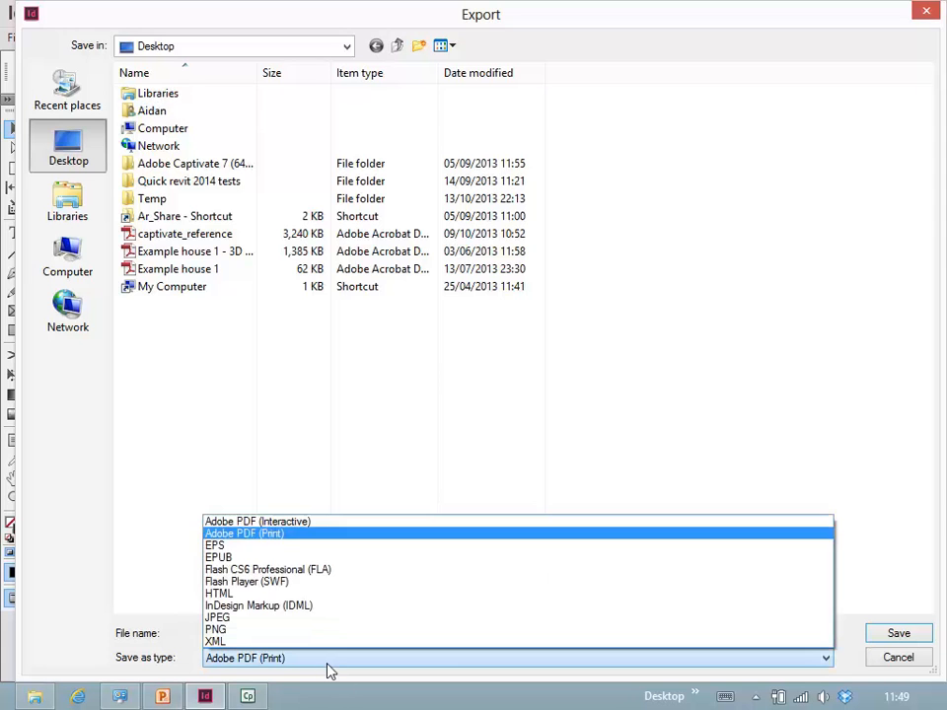
{"action": "left_click", "coordinate": [269, 533]}
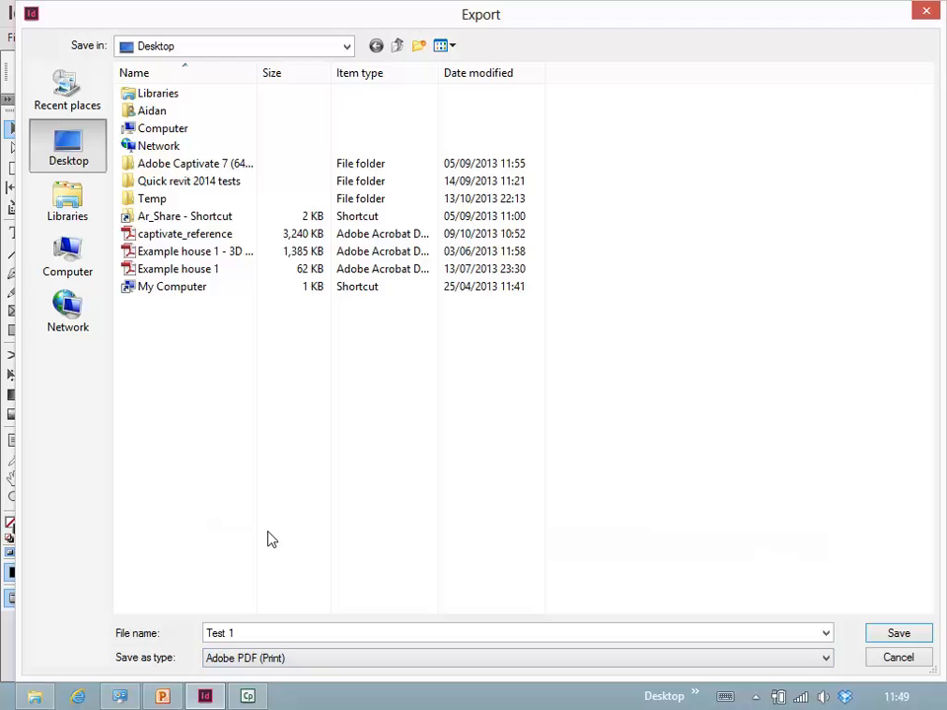
{"action": "left_click", "coordinate": [903, 636]}
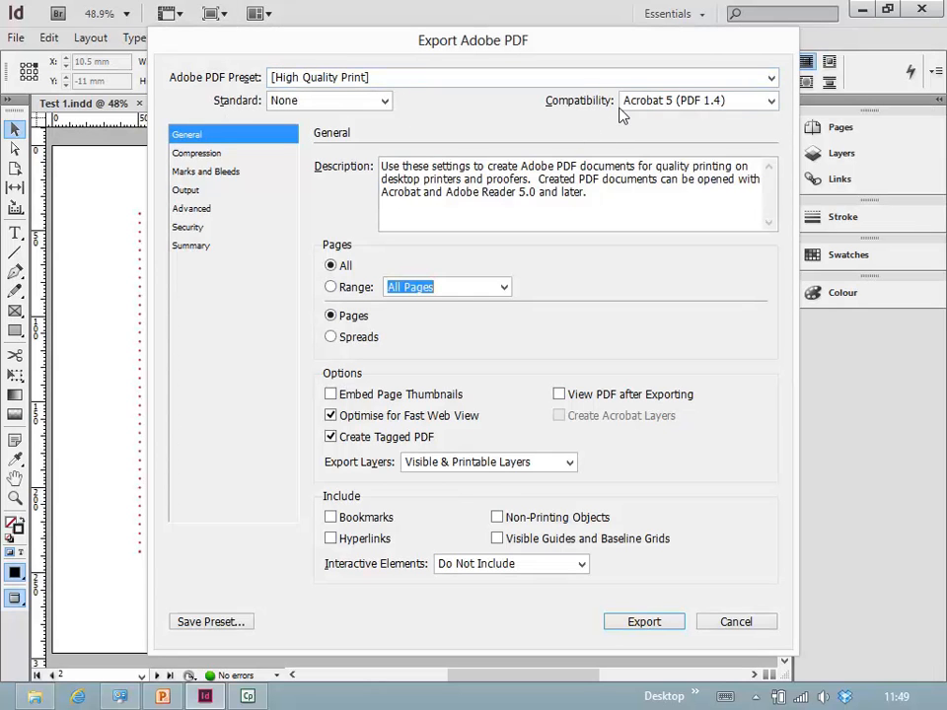
- Review the PDF preset, Acrobat compatibility versions and non-printing objects option in the PDF export settings
{"action": "left_click", "coordinate": [410, 80]}
{"action": "left_click", "coordinate": [411, 83]}
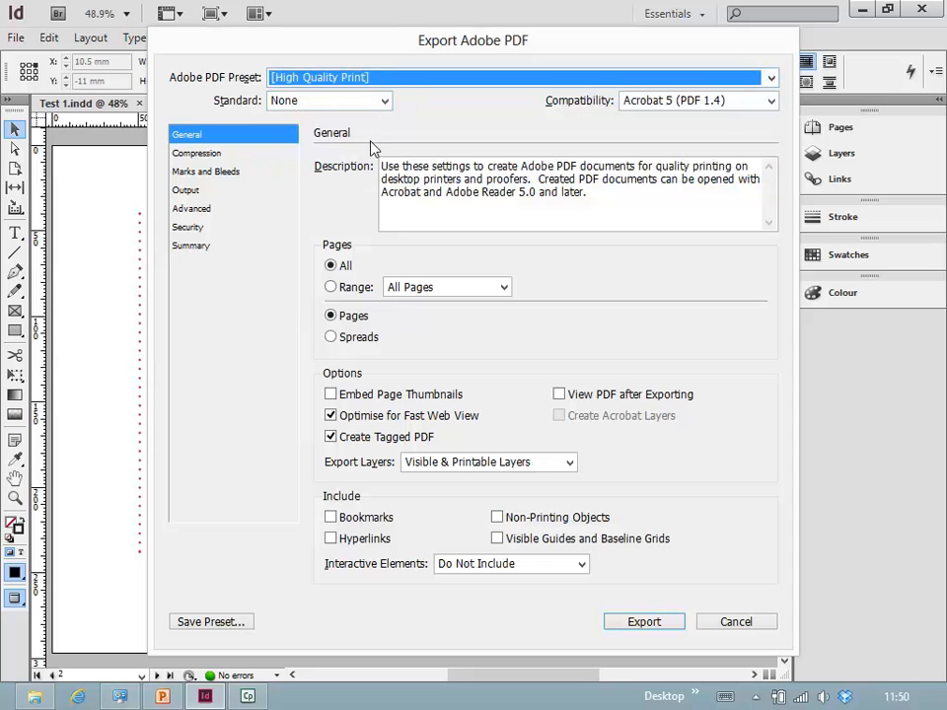
{"action": "left_click", "coordinate": [771, 102]}
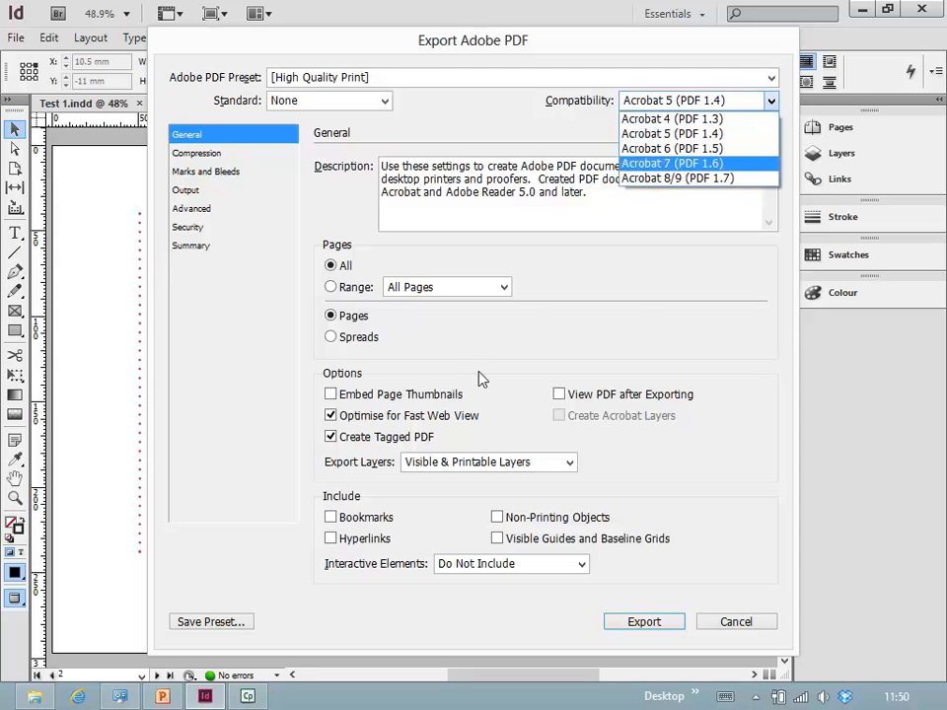
{"action": "left_click", "coordinate": [630, 282]}
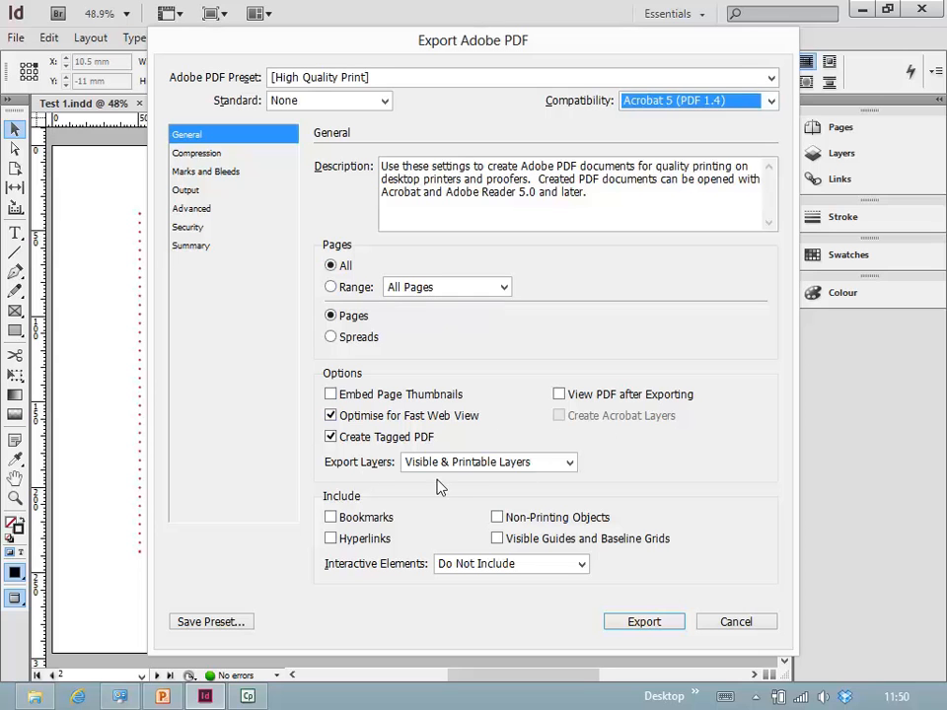
{"action": "left_click", "coordinate": [496, 517]}
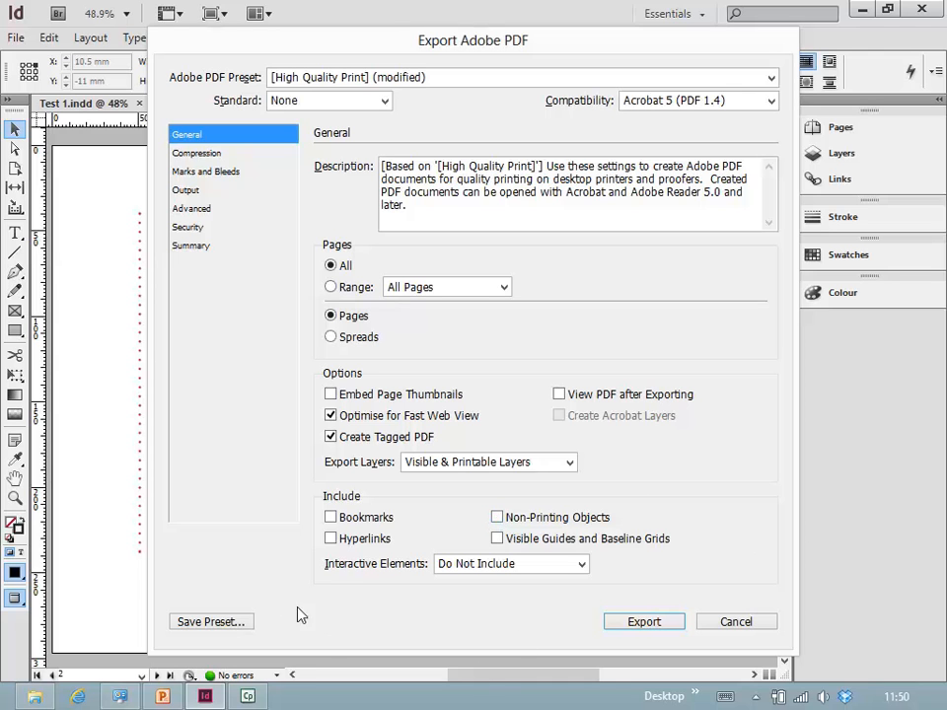
- Review the compression and output settings and export all pages to PDF with high-quality print settings
{"action": "left_click", "coordinate": [201, 157]}
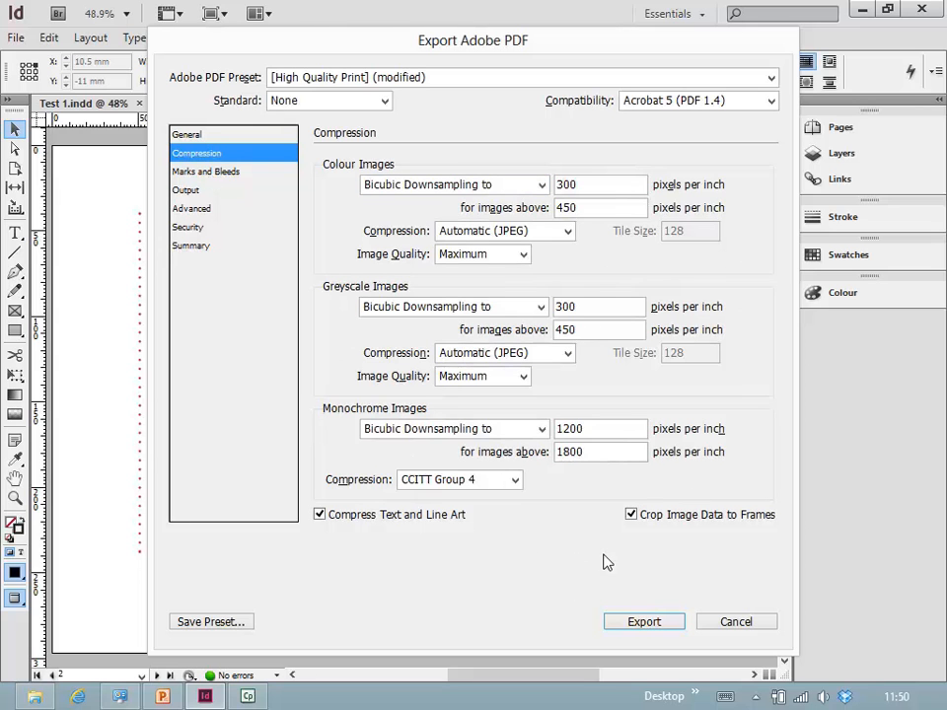
{"action": "left_click", "coordinate": [190, 192]}
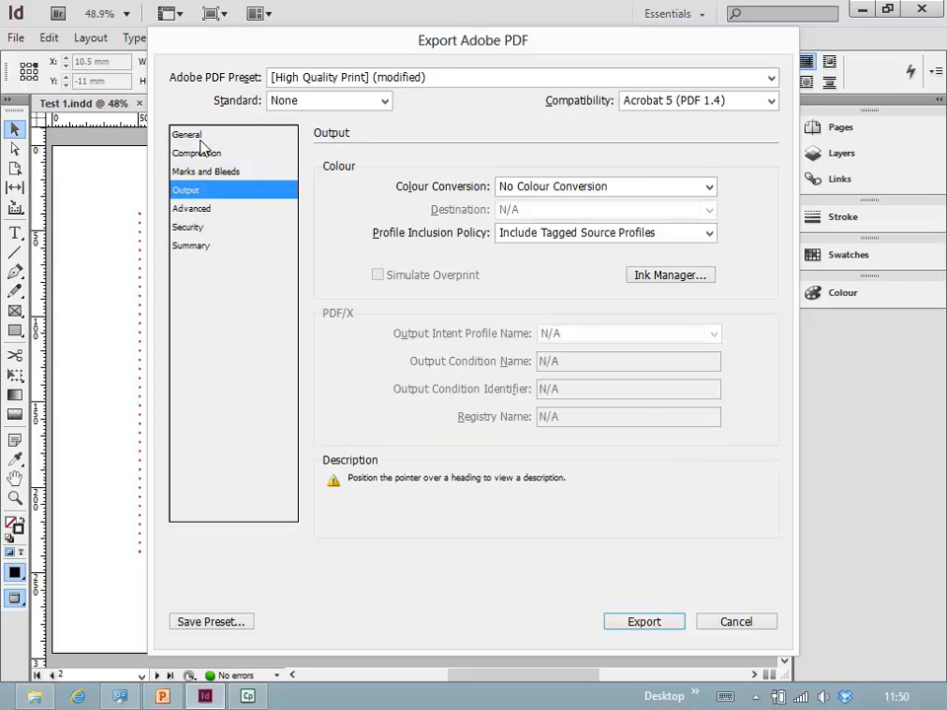
{"action": "left_click", "coordinate": [191, 138]}
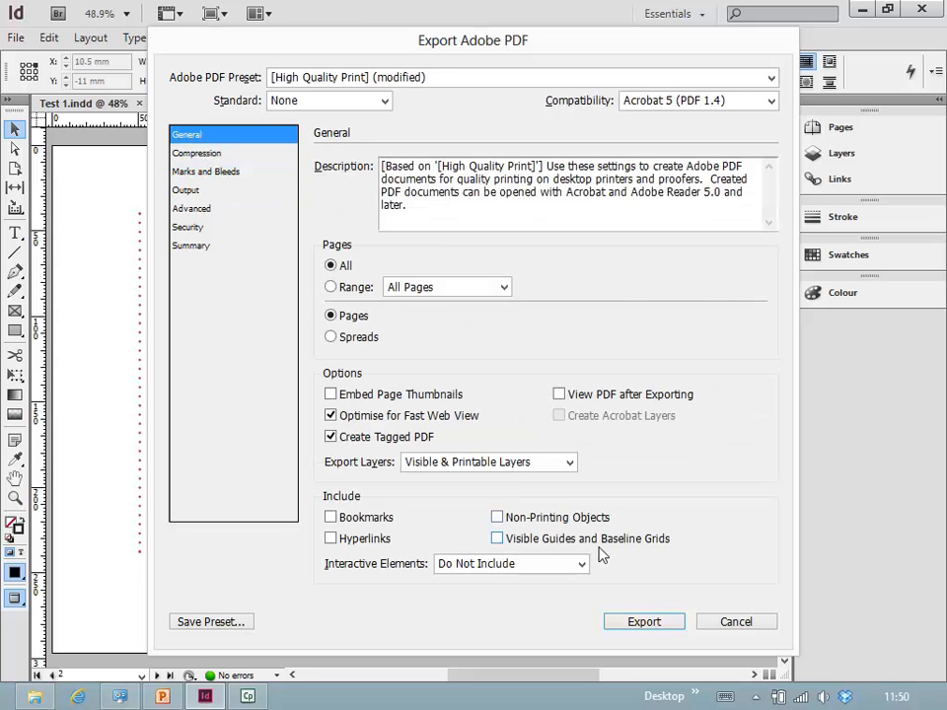
{"action": "left_click", "coordinate": [640, 621]}
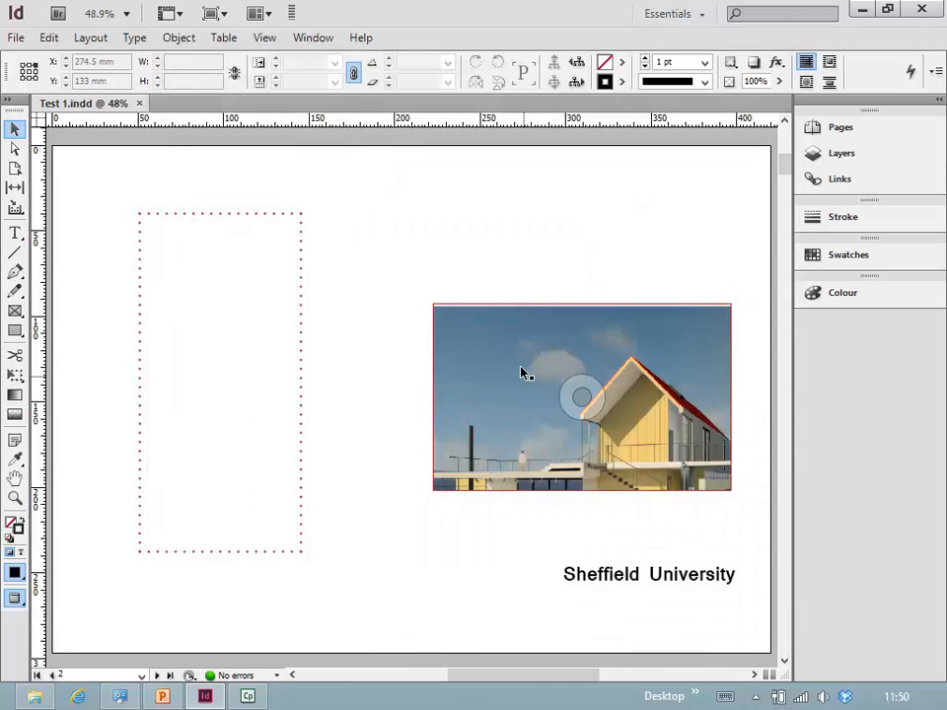
- Switch to File Explorer, list the Desktop contents in Details layout and open the exported Test 1.pdf in Adobe Reader
{"action": "left_click", "coordinate": [34, 697]}
{"action": "left_click", "coordinate": [226, 222]}
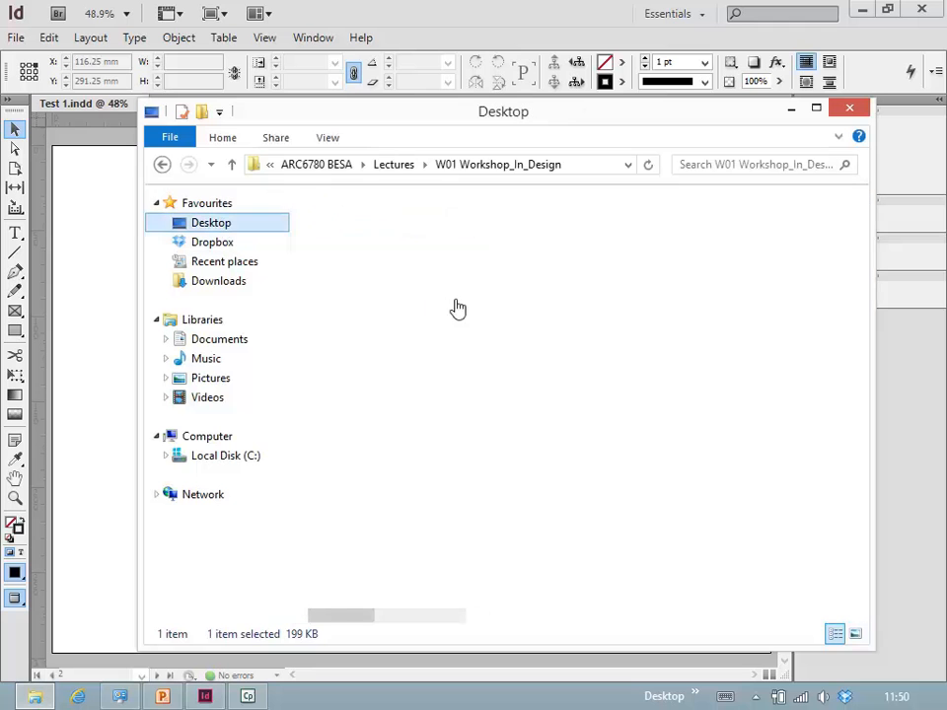
{"action": "left_click_drag", "start_coordinate": [482, 479], "coordinate": [610, 493]}
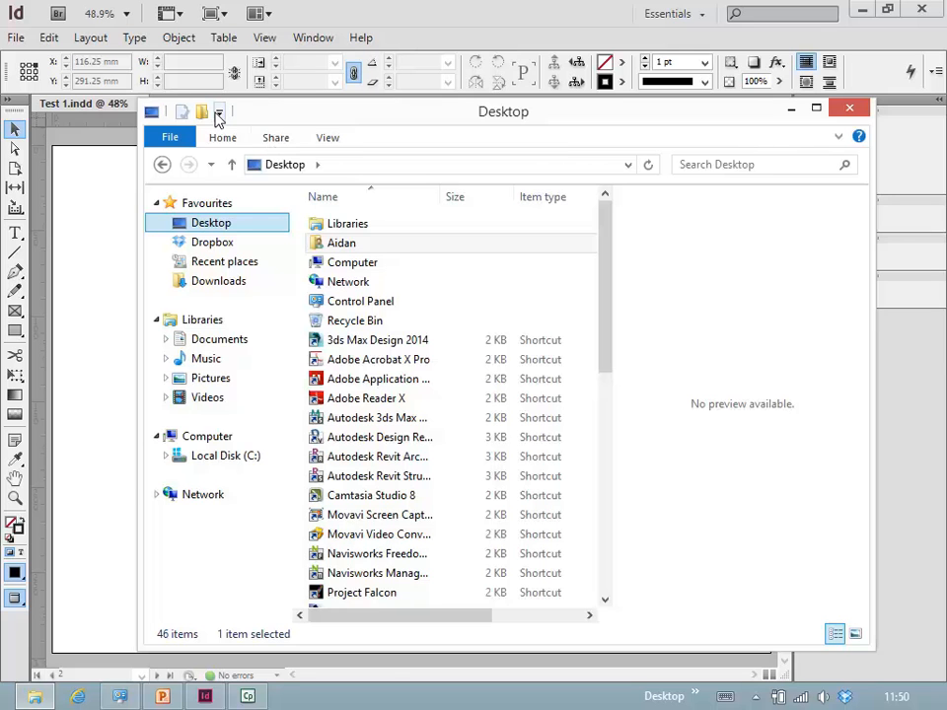
{"action": "left_click", "coordinate": [326, 139]}
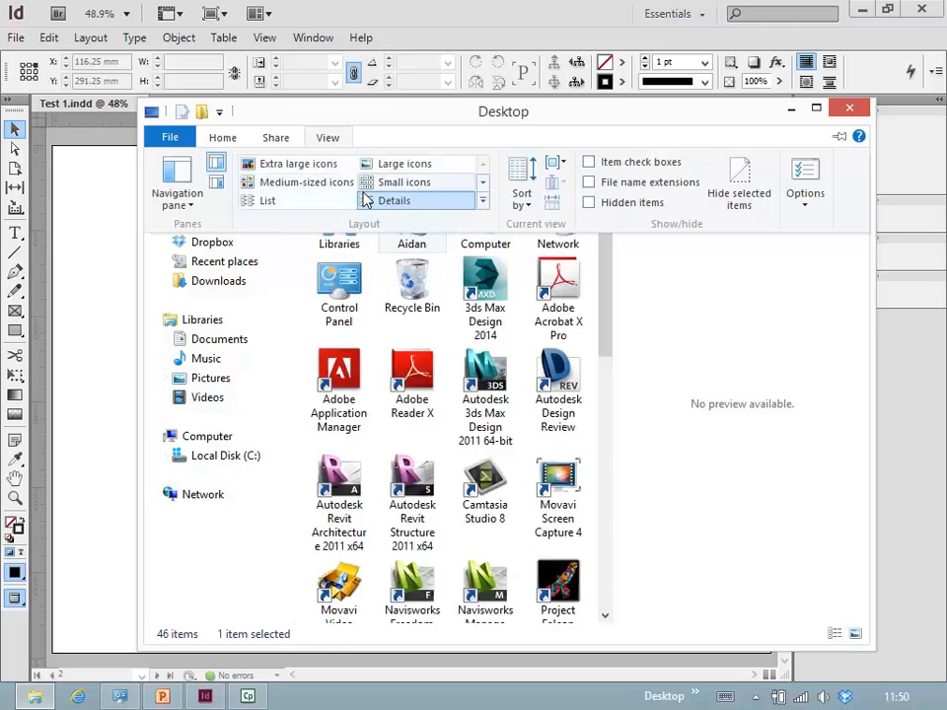
{"action": "left_click", "coordinate": [393, 200]}
{"action": "left_click_drag", "start_coordinate": [607, 353], "coordinate": [608, 564]}
{"action": "double_click", "coordinate": [317, 528]}
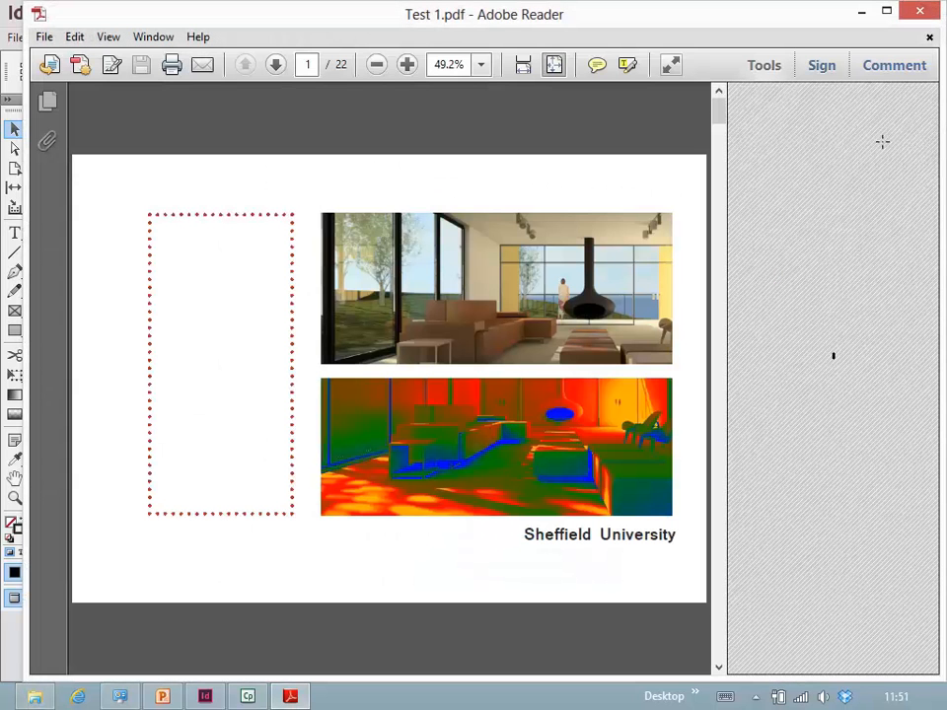
{"action": "left_click", "coordinate": [888, 12]}
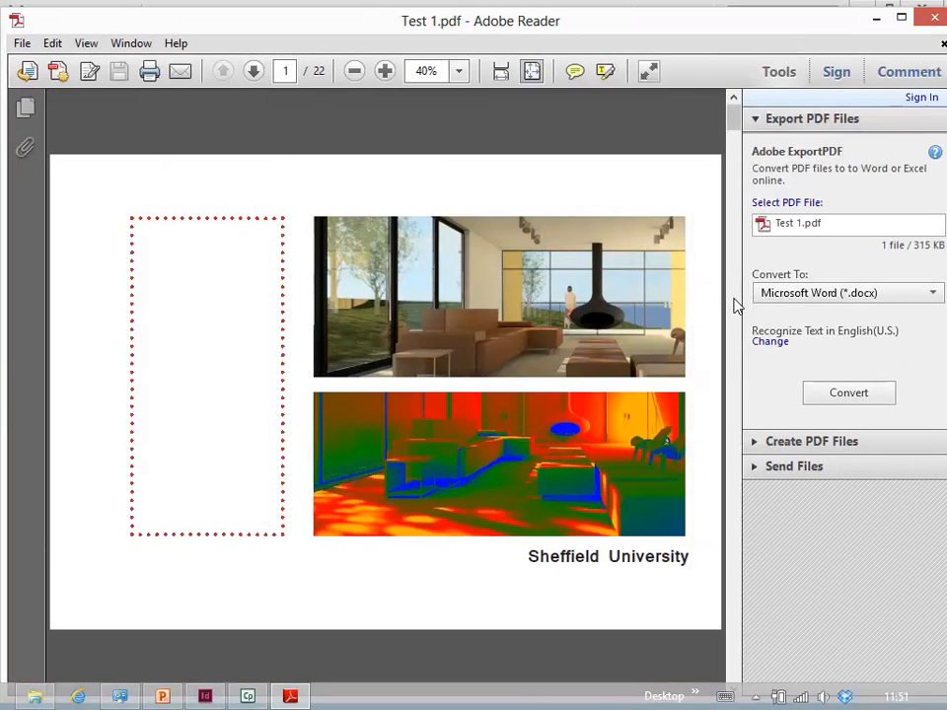
- Page through the first pages of the exported PDF to check the layouts, returning towards the start
{"action": "left_click", "coordinate": [726, 285]}
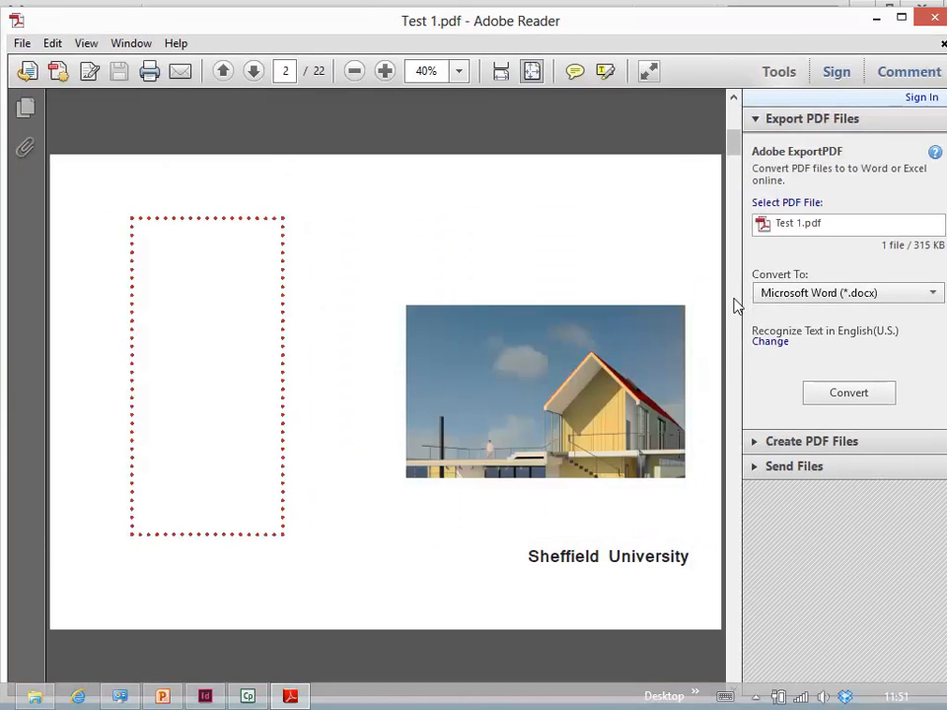
{"action": "left_click", "coordinate": [733, 300]}
{"action": "left_click", "coordinate": [734, 301]}
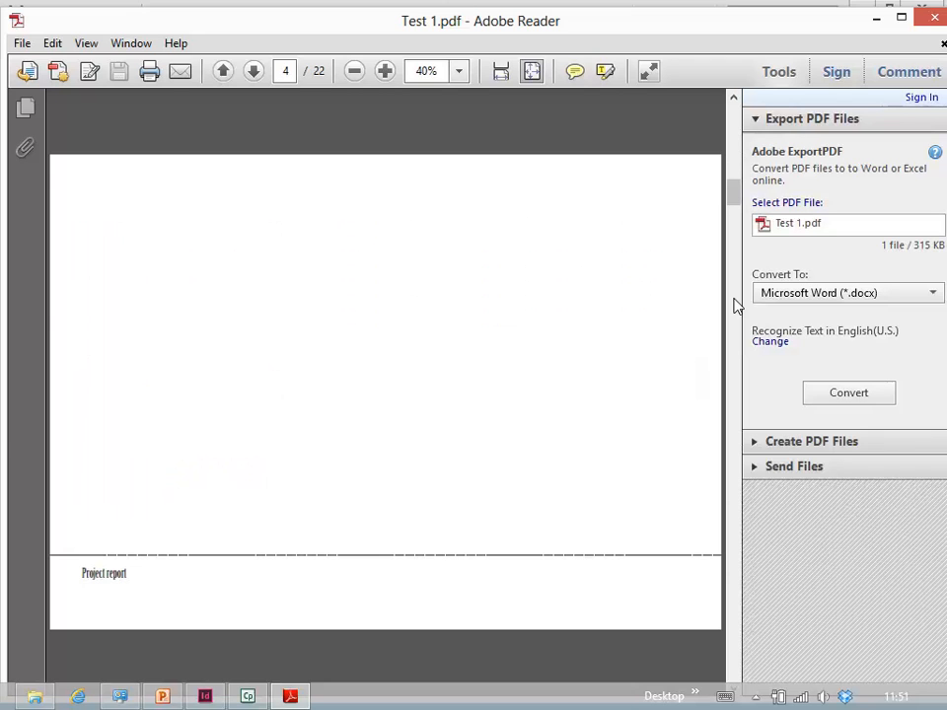
{"action": "left_click", "coordinate": [733, 305]}
{"action": "left_click", "coordinate": [735, 139]}
{"action": "left_click", "coordinate": [733, 123]}
{"action": "left_click", "coordinate": [732, 112]}
{"action": "left_click", "coordinate": [733, 112]}
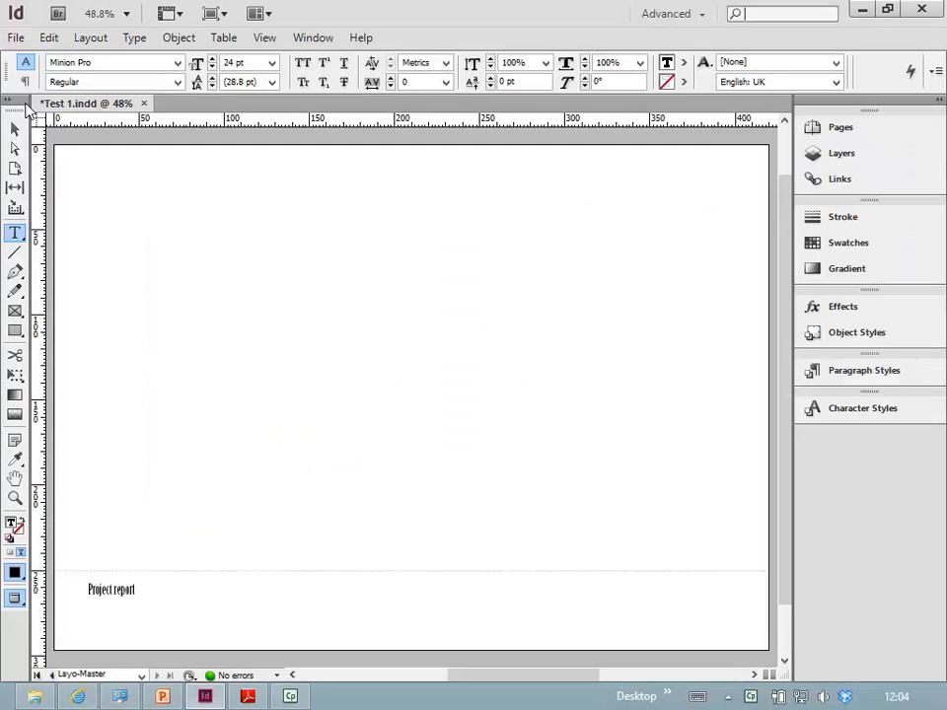
- Deselect the footer text frame in InDesign and open Layo-Master for editing
{"action": "key", "text": "Escape"}
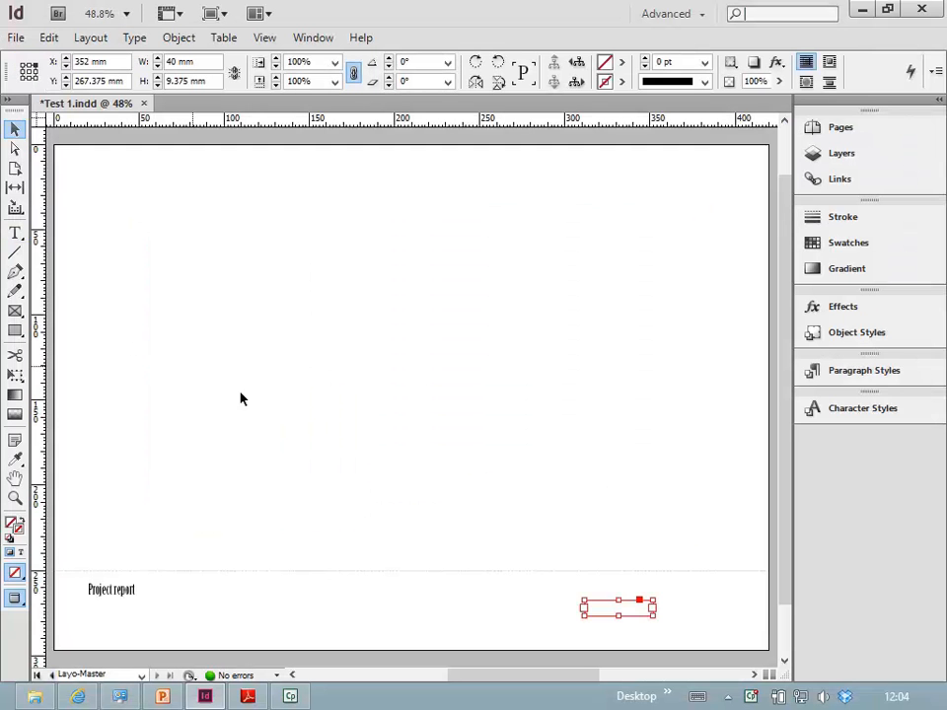
{"action": "left_click", "coordinate": [455, 610]}
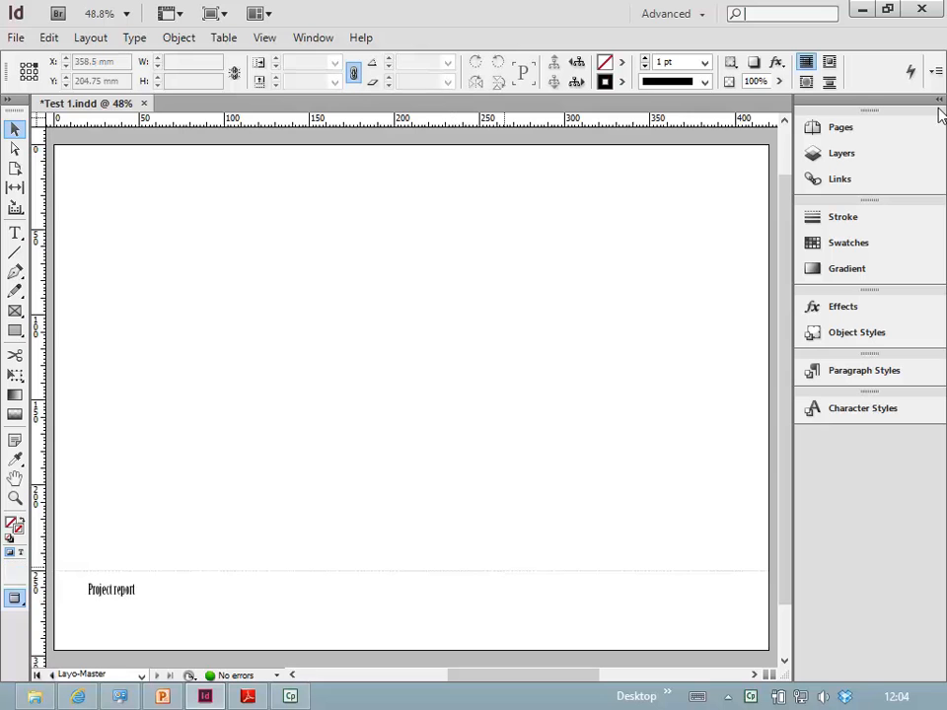
{"action": "left_click", "coordinate": [816, 128]}
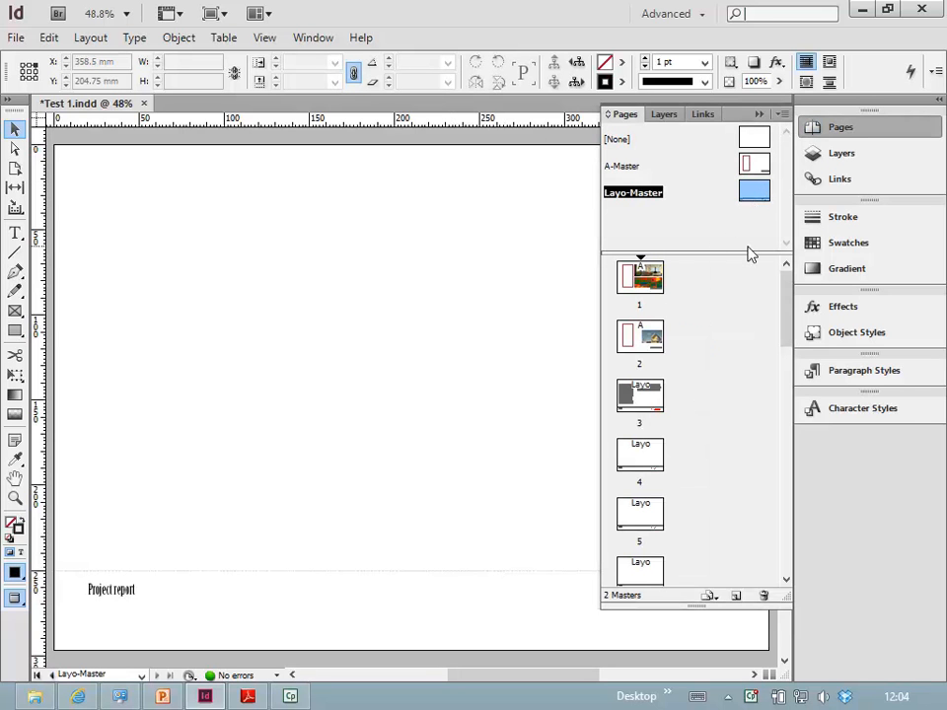
{"action": "double_click", "coordinate": [752, 194]}
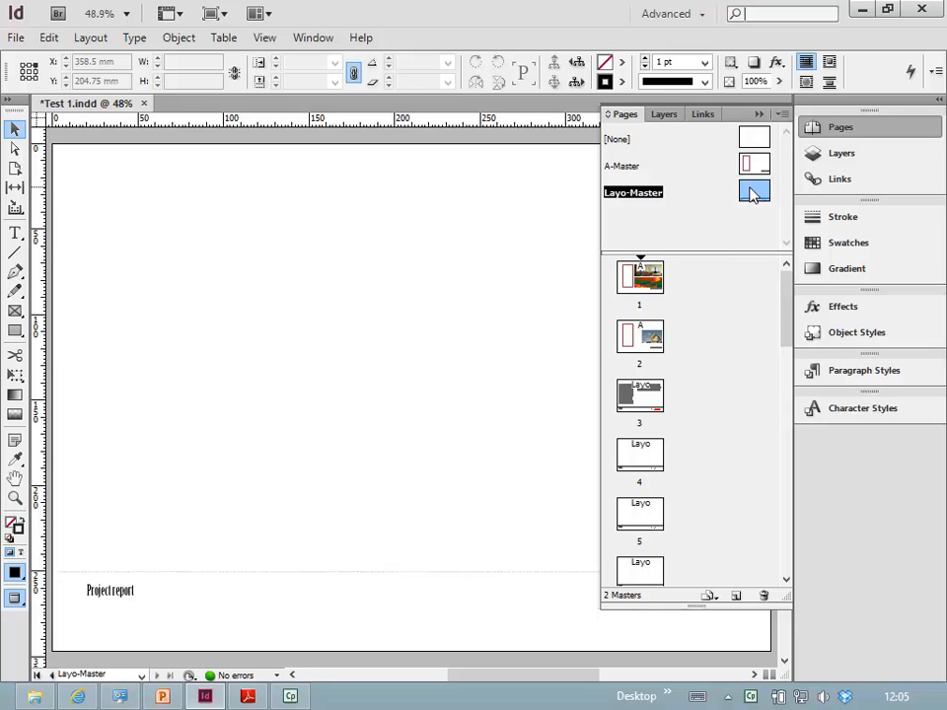
{"action": "left_click", "coordinate": [761, 113]}
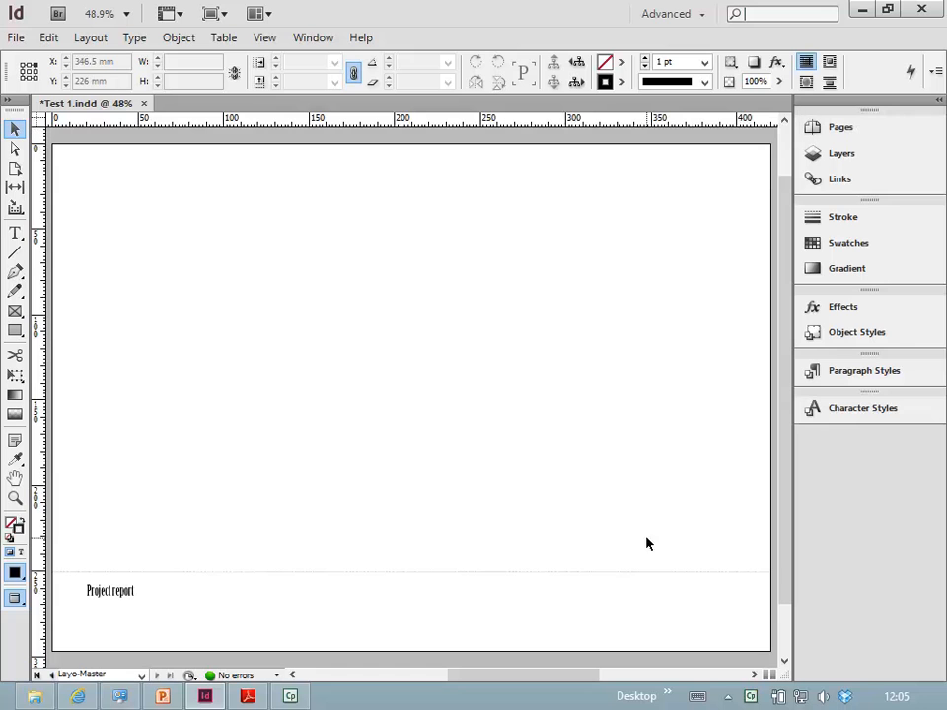
- Add a text frame reading "Page" on the right side of the master's footer and set its text to 30 pt
{"action": "left_click", "coordinate": [14, 233]}
{"action": "left_click_drag", "start_coordinate": [619, 594], "coordinate": [704, 629]}
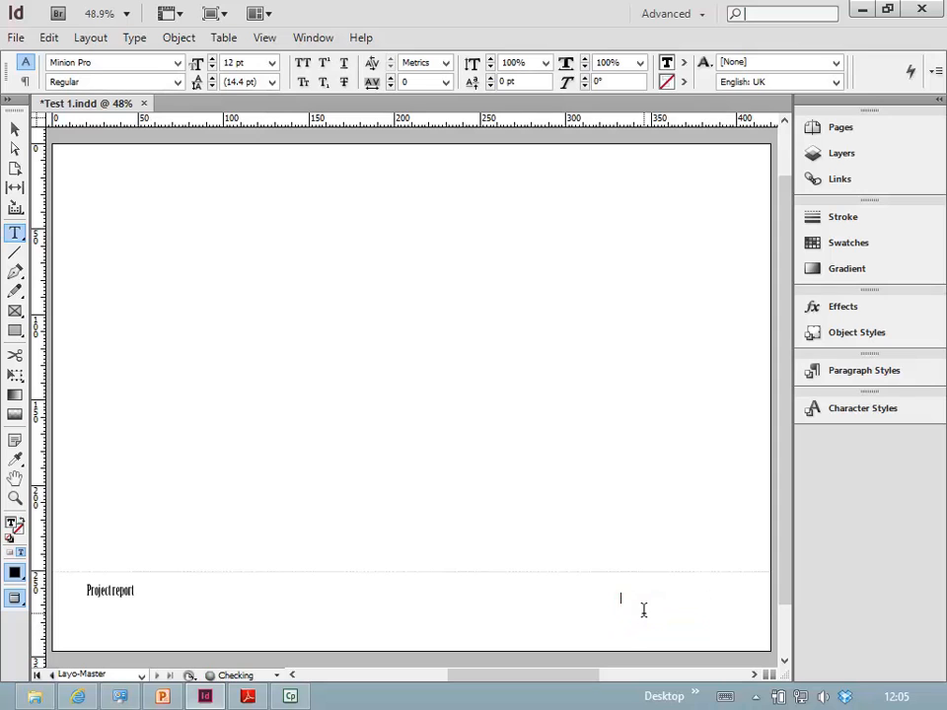
{"action": "key", "text": "ctrl+alt+shift+n"}
{"action": "key", "text": "ctrl+a"}
{"action": "left_click", "coordinate": [272, 62]}
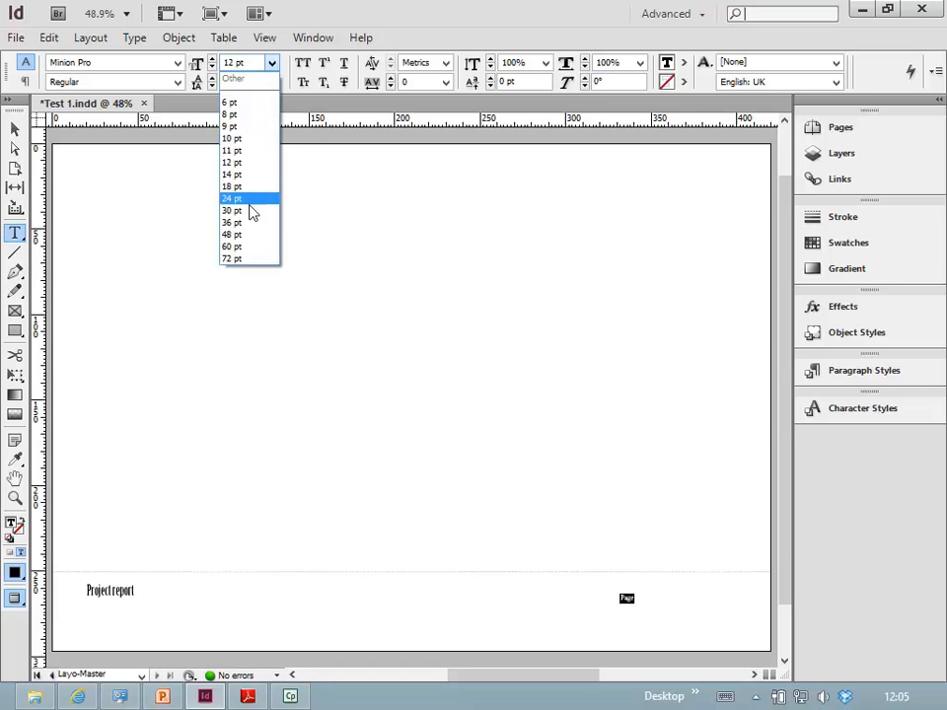
{"action": "left_click", "coordinate": [250, 211]}
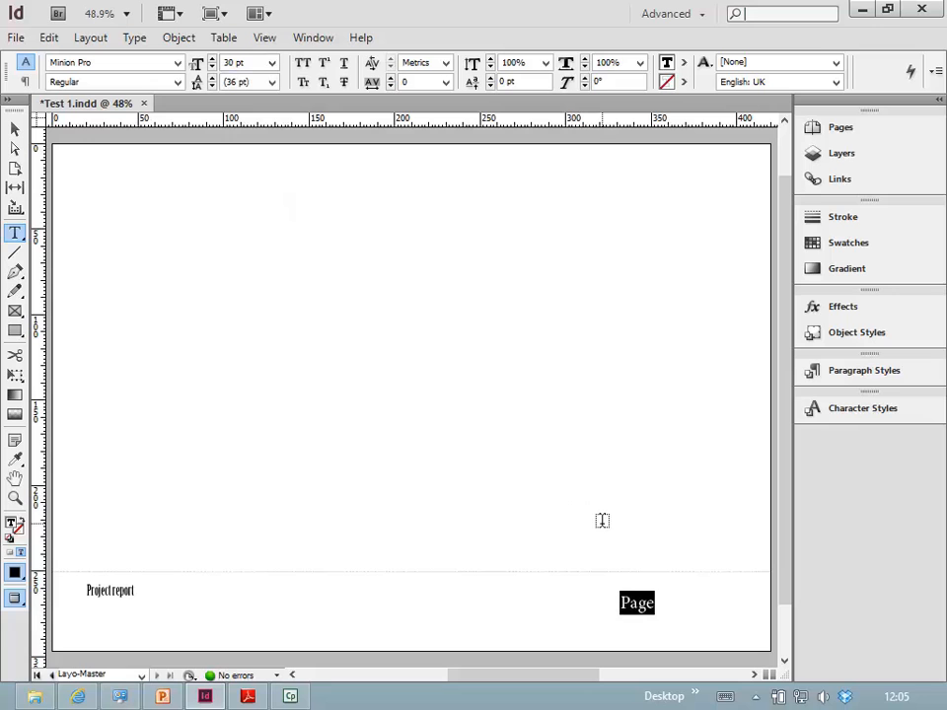
{"action": "left_click", "coordinate": [656, 608]}
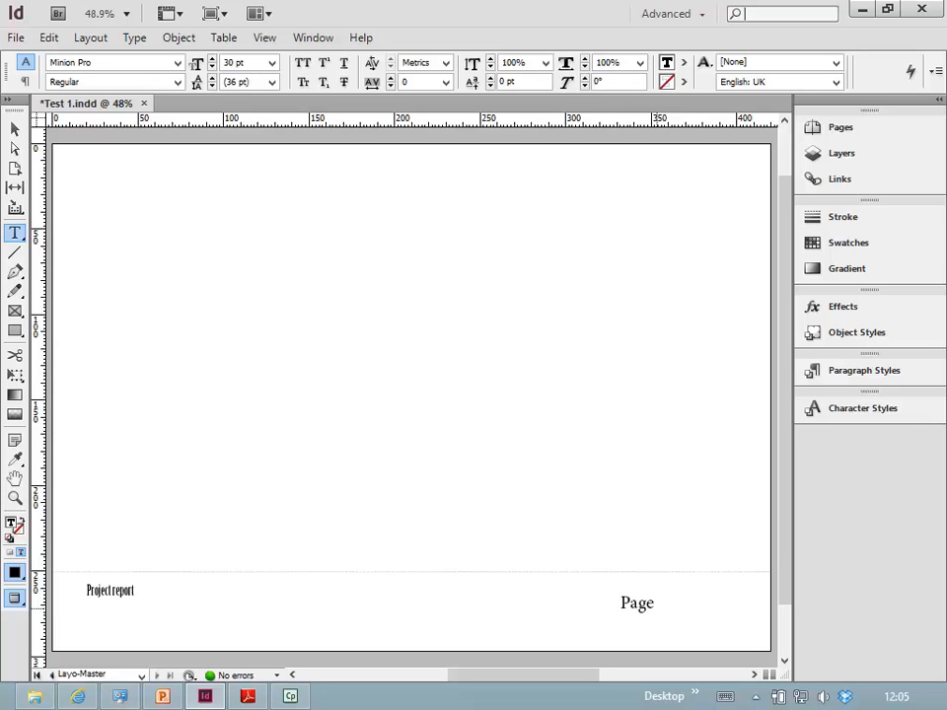
- Insert a Current Page Number marker after the word "Page" in the master's footer
{"action": "right_click", "coordinate": [660, 605]}
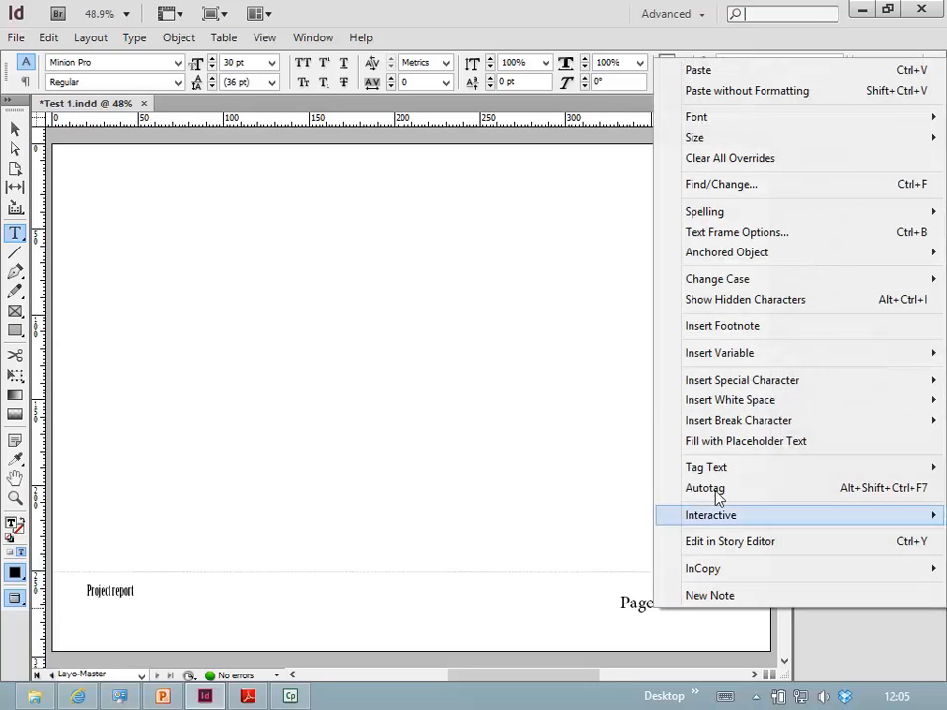
{"action": "mouse_move", "coordinate": [720, 384]}
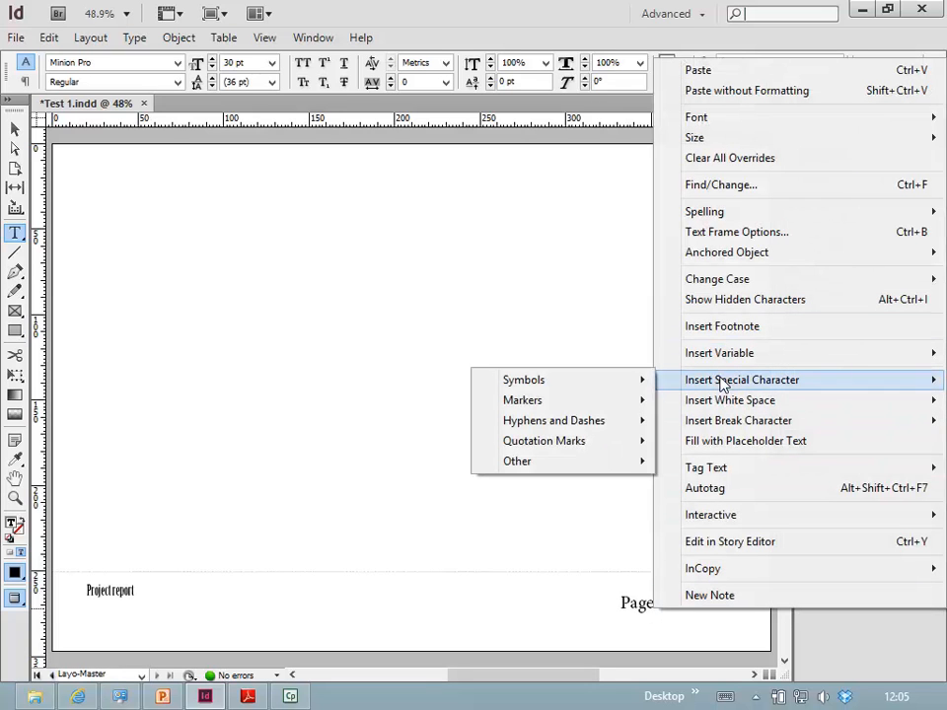
{"action": "mouse_move", "coordinate": [613, 404]}
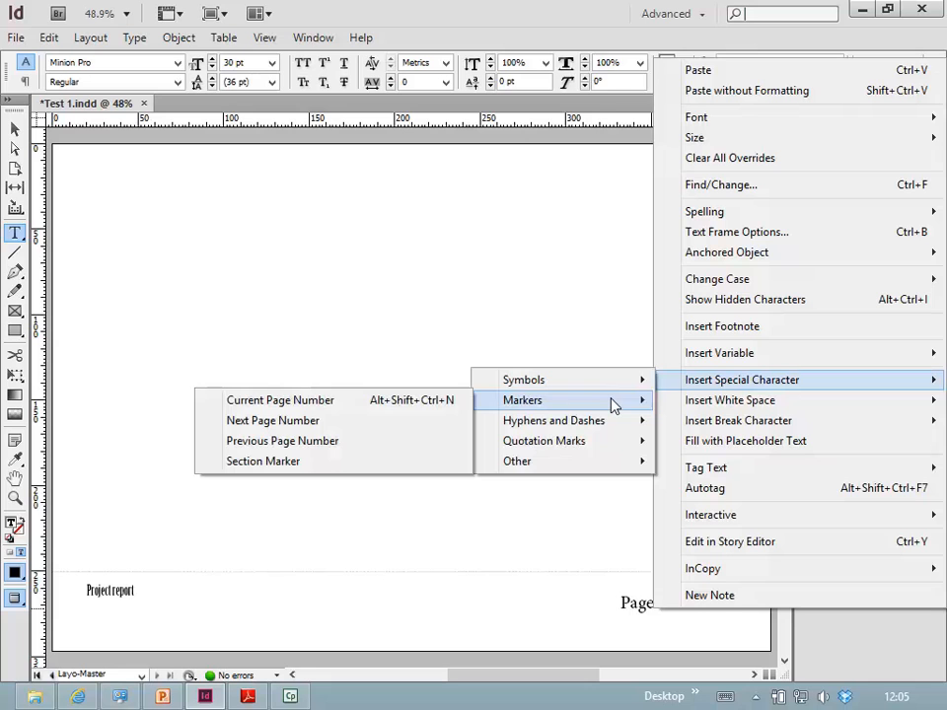
{"action": "left_click", "coordinate": [387, 409]}
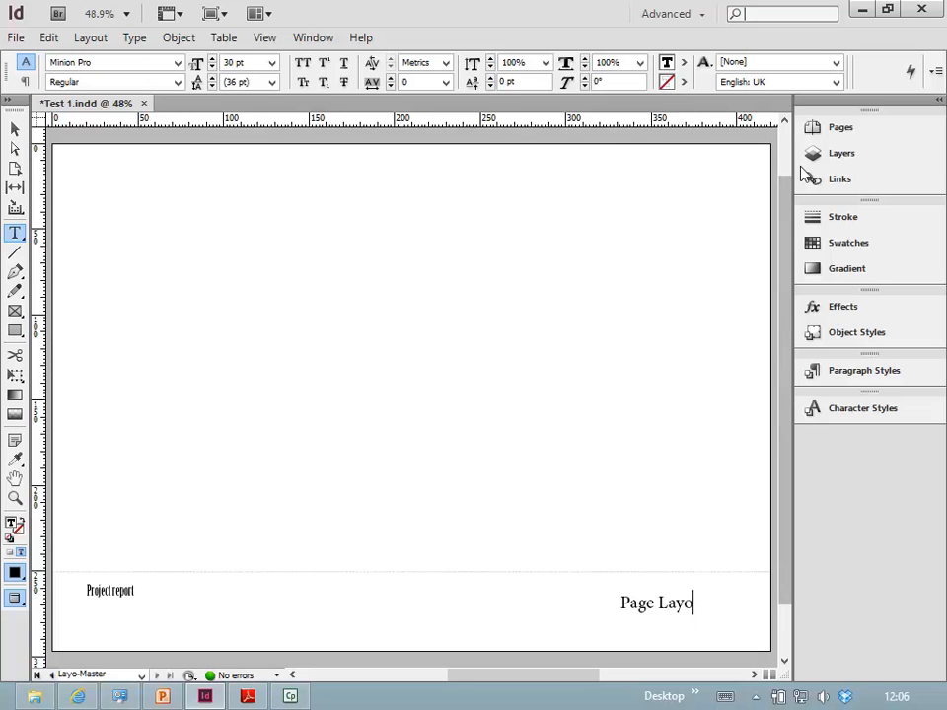
- Open page 4 and page forward to page 9 to check the automatic page numbers in the footer
{"action": "left_click", "coordinate": [836, 127]}
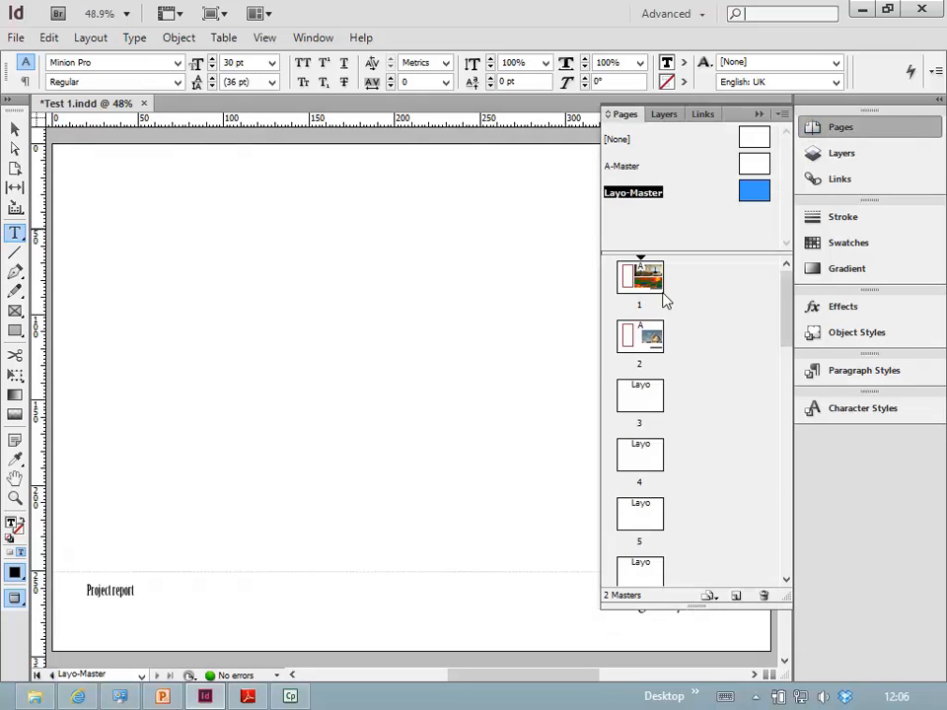
{"action": "double_click", "coordinate": [639, 455]}
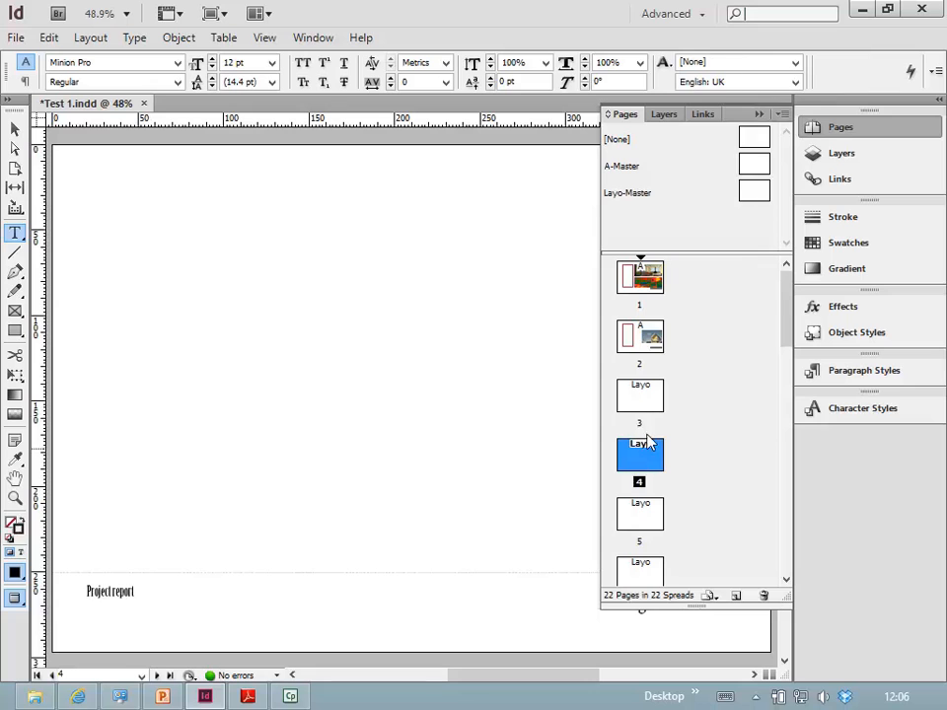
{"action": "left_click", "coordinate": [758, 114]}
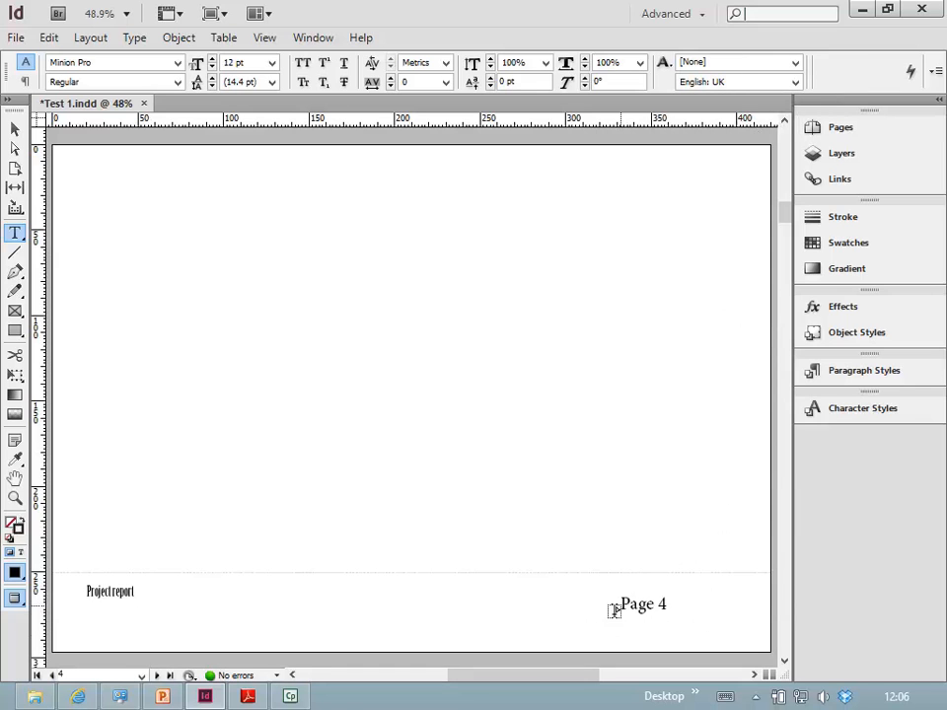
{"action": "left_click", "coordinate": [153, 675]}
{"action": "left_click", "coordinate": [152, 676]}
{"action": "left_click", "coordinate": [153, 675]}
{"action": "left_click", "coordinate": [153, 675]}
{"action": "left_click", "coordinate": [152, 675]}
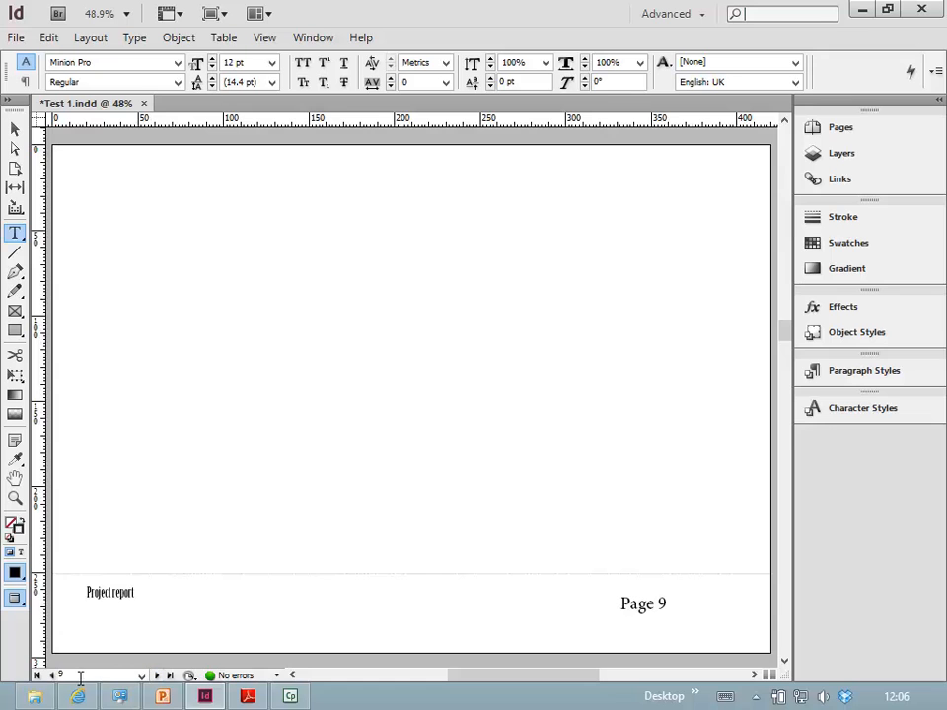
- Page back from page 9 to page 1 to compare the footers
{"action": "left_click", "coordinate": [47, 677]}
{"action": "left_click", "coordinate": [48, 676]}
{"action": "left_click", "coordinate": [47, 677]}
{"action": "left_click", "coordinate": [49, 677]}
{"action": "left_click", "coordinate": [48, 676]}
{"action": "left_click", "coordinate": [48, 677]}
{"action": "left_click", "coordinate": [48, 676]}
{"action": "left_click", "coordinate": [49, 676]}
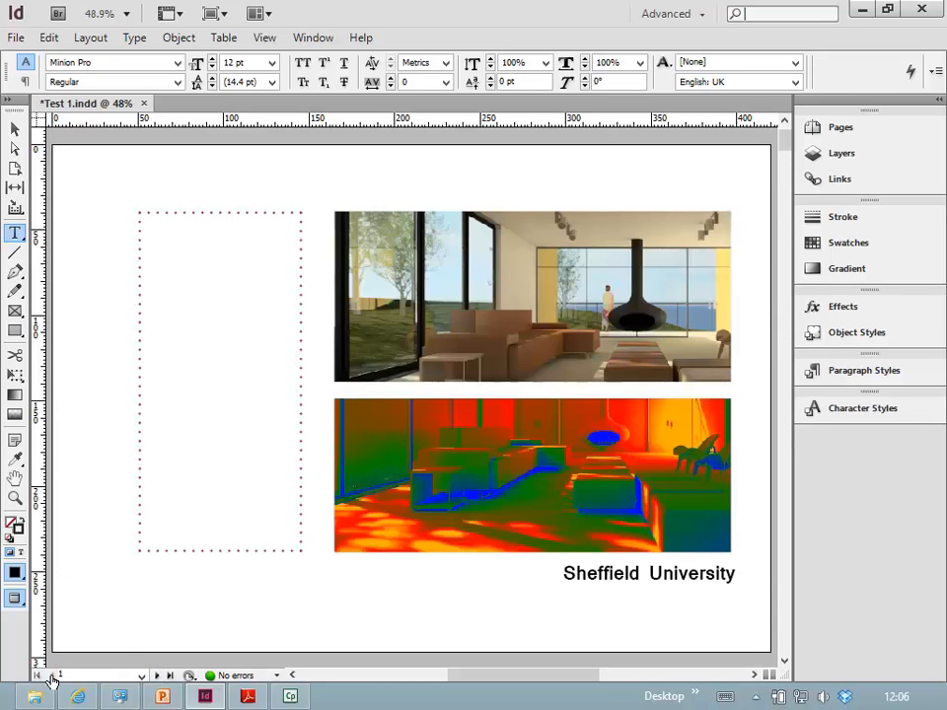
- Page forward from page 1 to page 6 checking the footer numbering, and return to page 3
{"action": "left_click", "coordinate": [155, 677]}
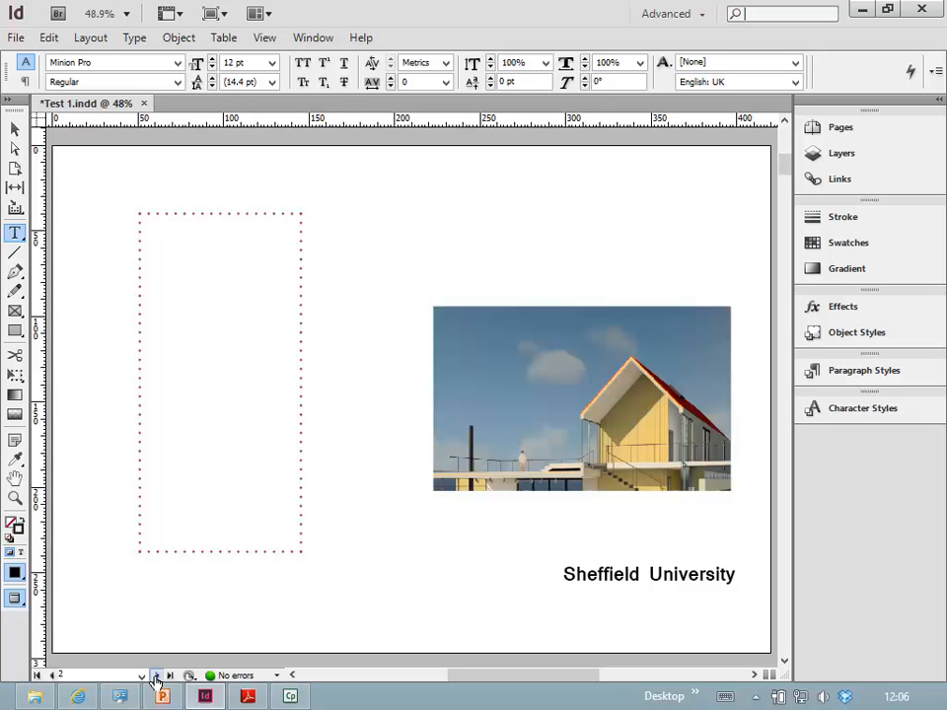
{"action": "left_click", "coordinate": [155, 677]}
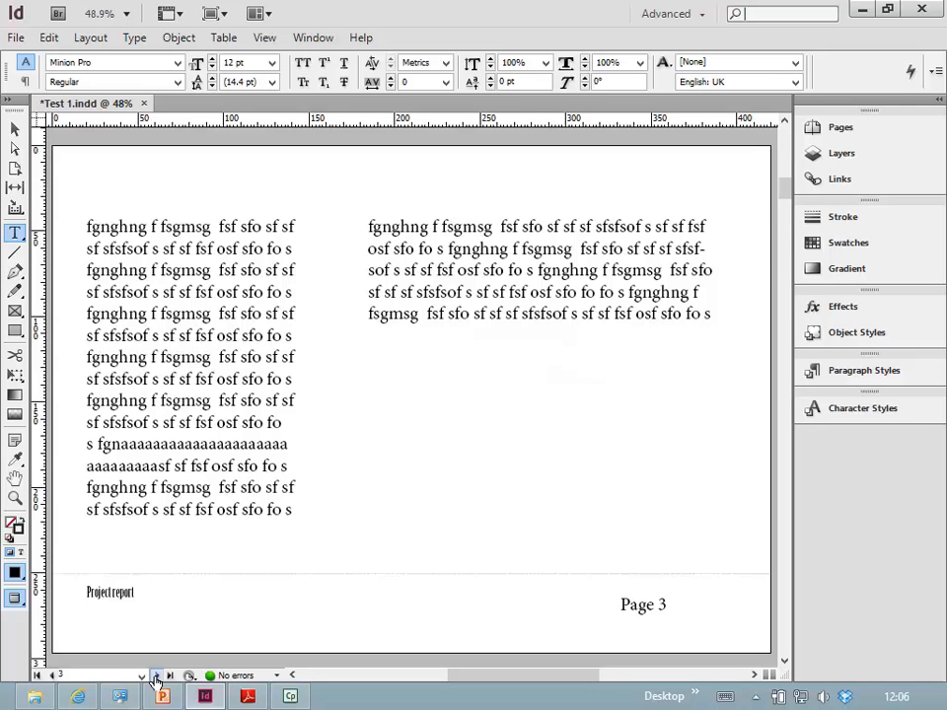
{"action": "left_click", "coordinate": [154, 677]}
{"action": "left_click", "coordinate": [155, 678]}
{"action": "left_click", "coordinate": [155, 678]}
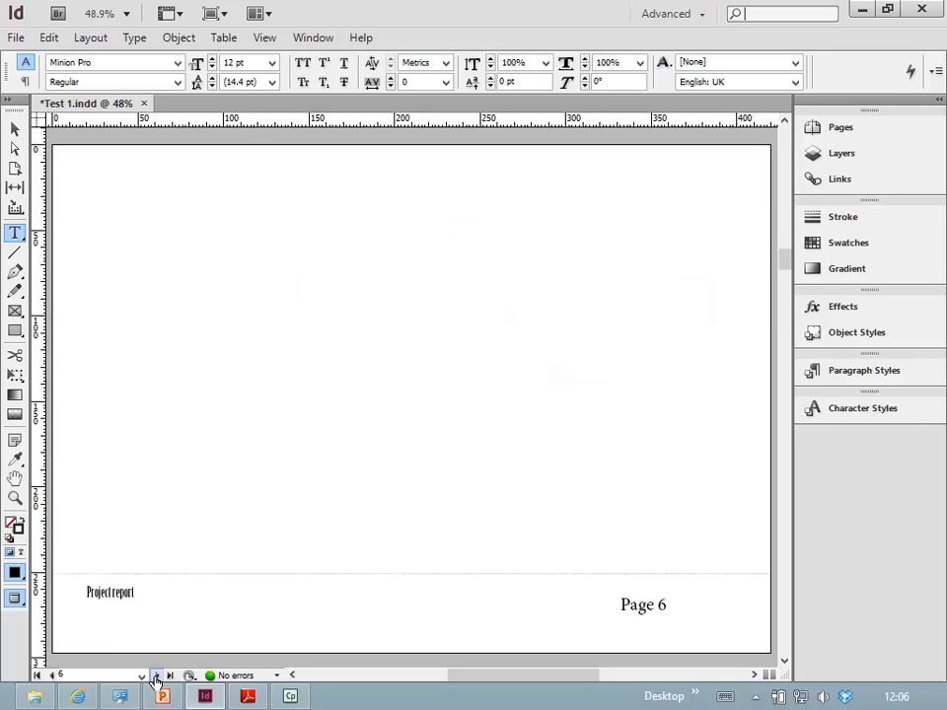
{"action": "left_click", "coordinate": [51, 676]}
{"action": "left_click", "coordinate": [52, 677]}
{"action": "left_click", "coordinate": [51, 676]}
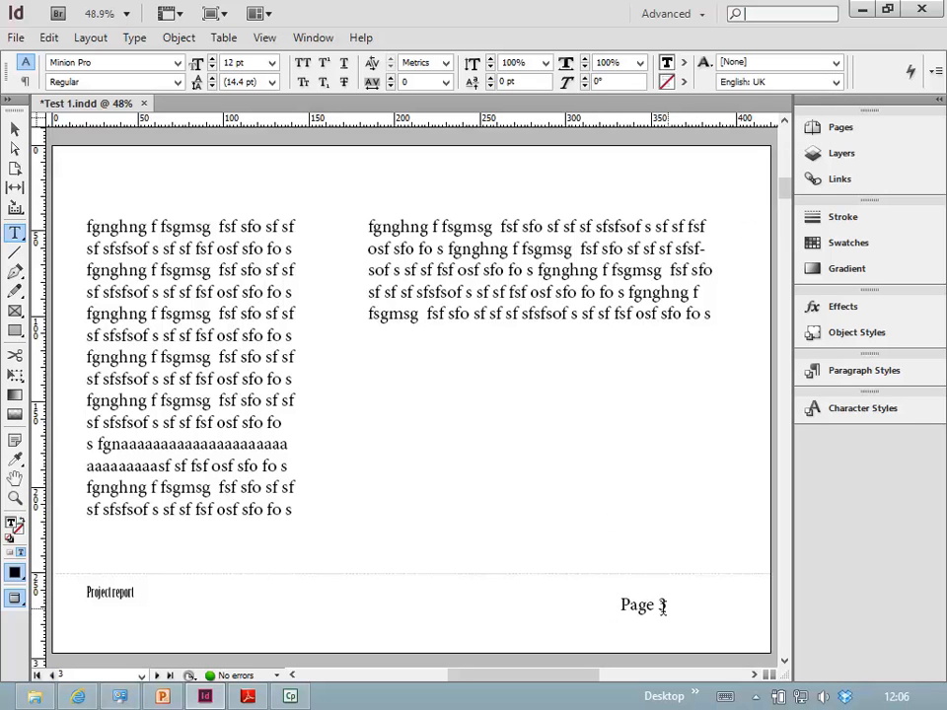
- Review the page options available for page 3, including Numbering & Section Options, and leave page 3 selected
{"action": "left_click", "coordinate": [839, 135]}
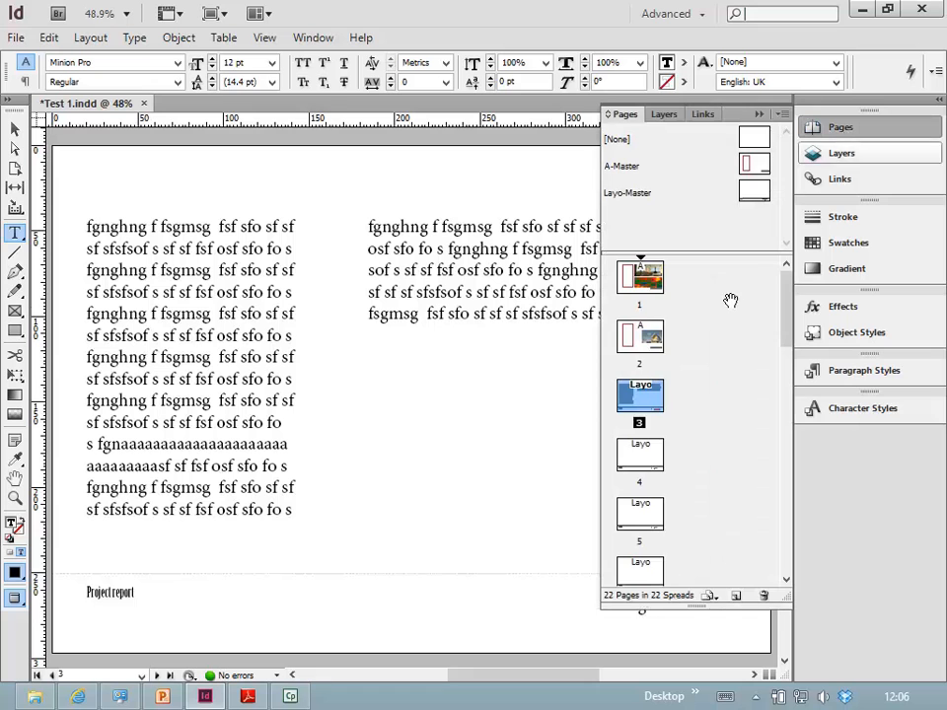
{"action": "right_click", "coordinate": [645, 397]}
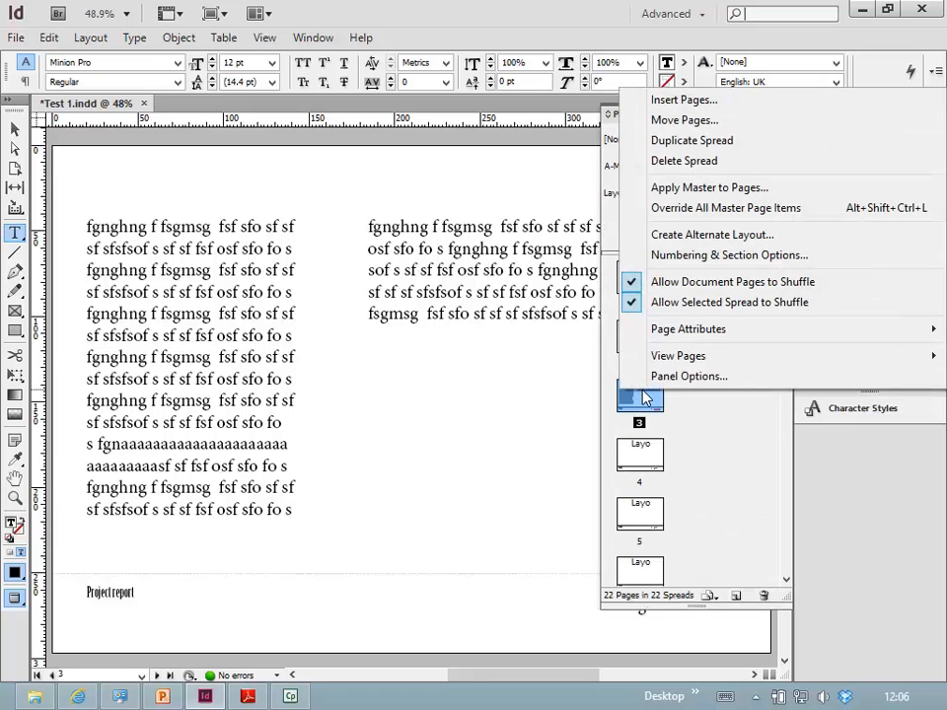
{"action": "mouse_move", "coordinate": [704, 337]}
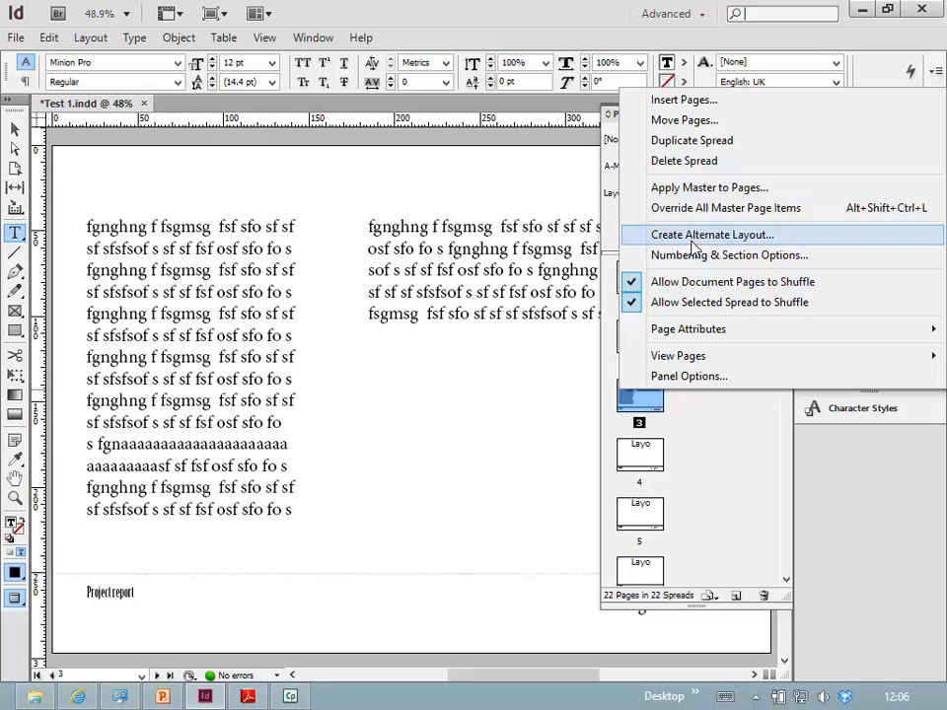
{"action": "left_click", "coordinate": [677, 473]}
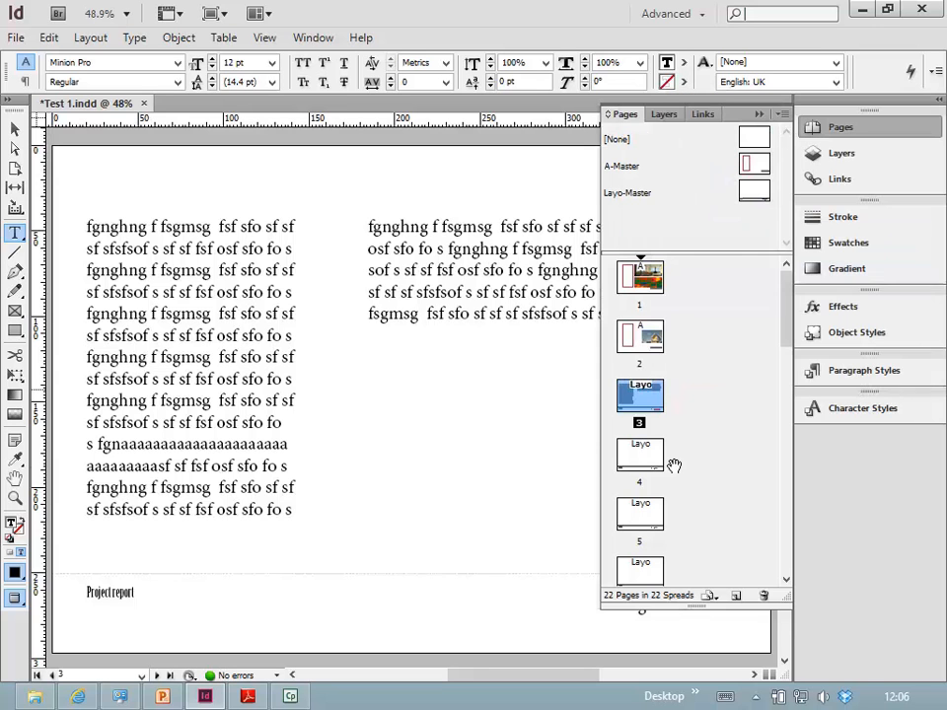
{"action": "left_click", "coordinate": [650, 399]}
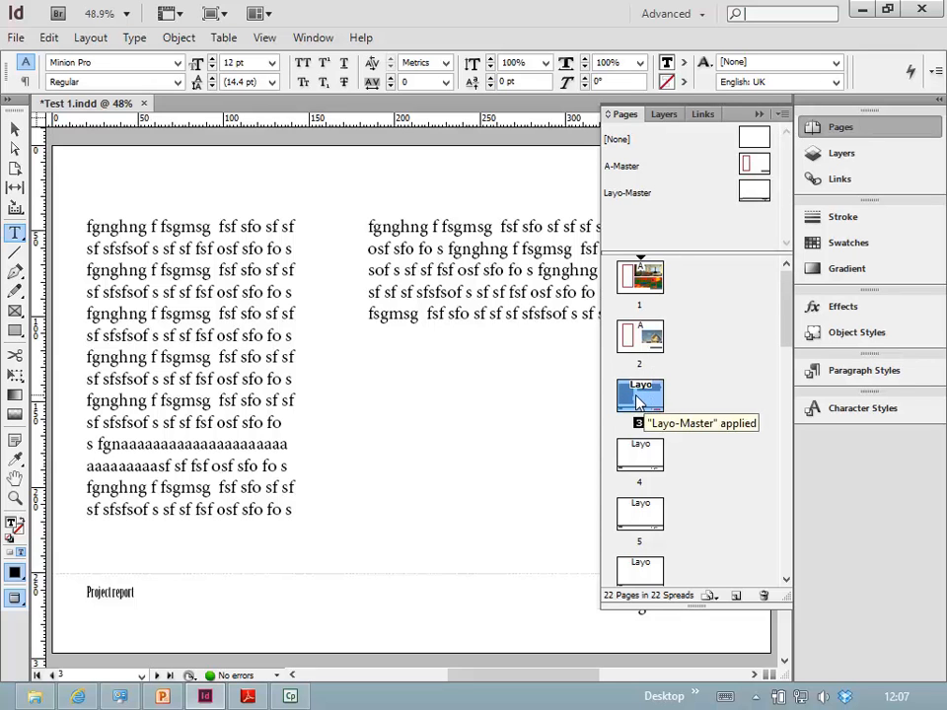
- Start a new section at page 3 with automatic page numbering and the section prefix AAA
{"action": "right_click", "coordinate": [636, 400]}
{"action": "left_click", "coordinate": [690, 261]}
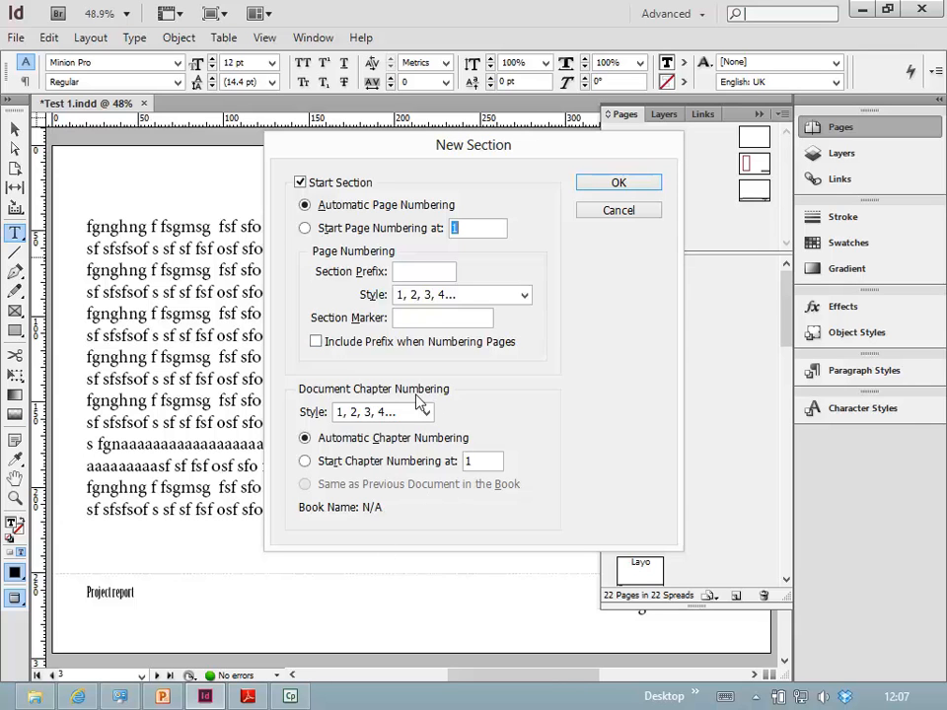
{"action": "left_click", "coordinate": [523, 295]}
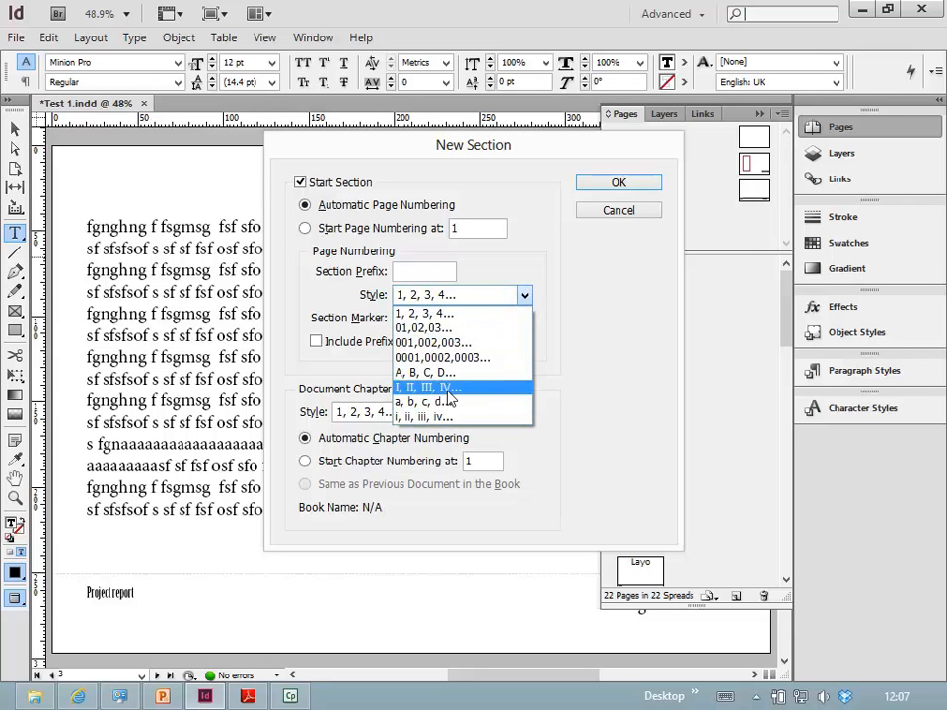
{"action": "left_click", "coordinate": [471, 276]}
{"action": "left_click", "coordinate": [434, 271]}
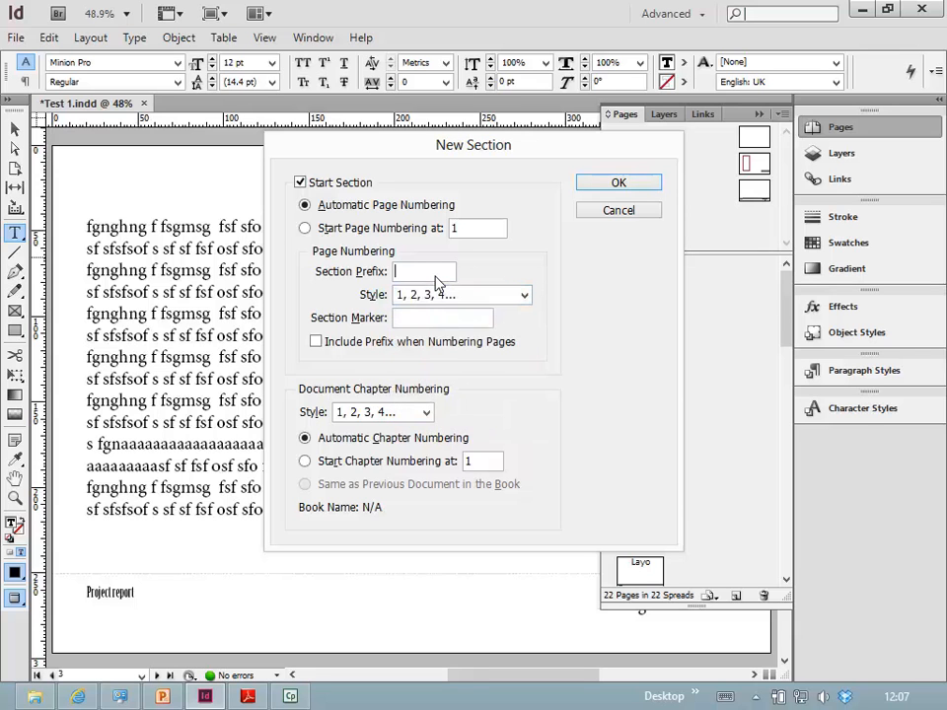
{"action": "type", "text": "AAA"}
{"action": "left_click", "coordinate": [646, 183]}
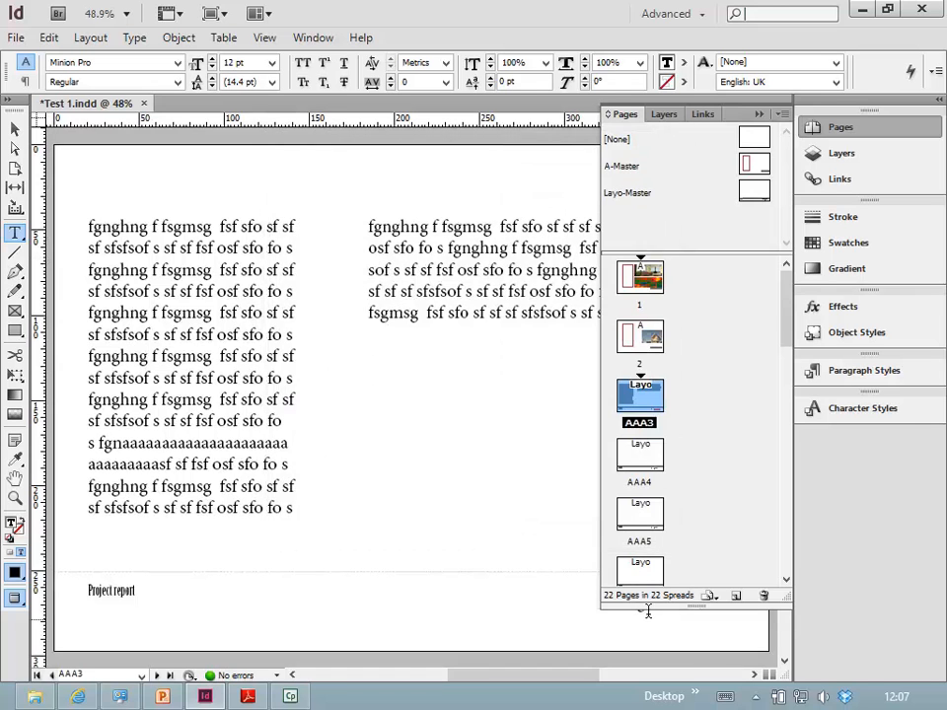
- Check the footer page number on page 3 of the new section, and open page 1
{"action": "left_click", "coordinate": [401, 490]}
{"action": "left_click", "coordinate": [758, 115]}
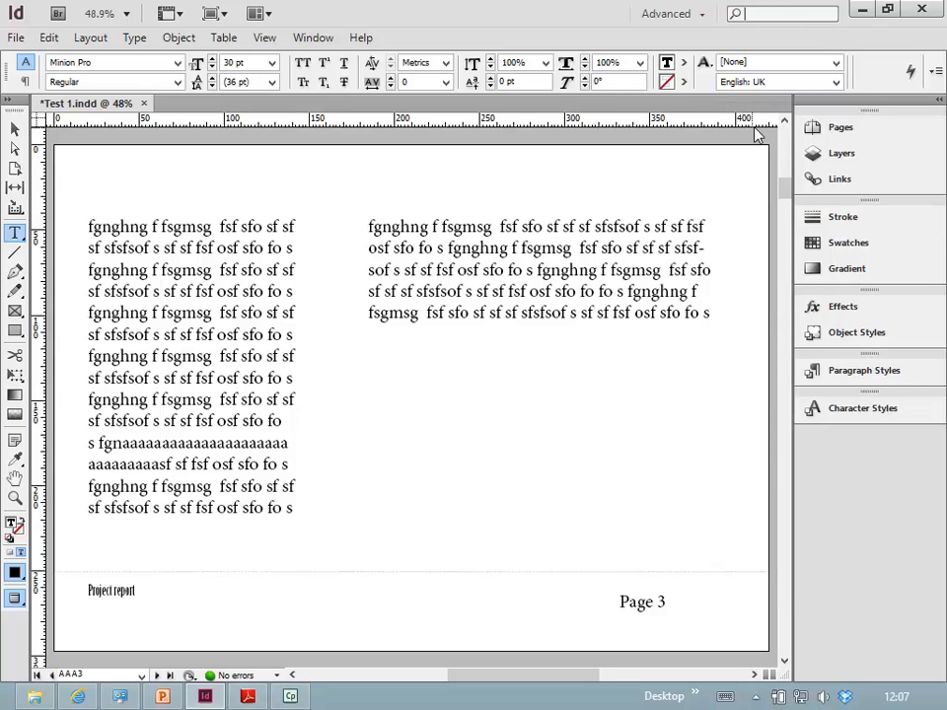
{"action": "left_click", "coordinate": [845, 130]}
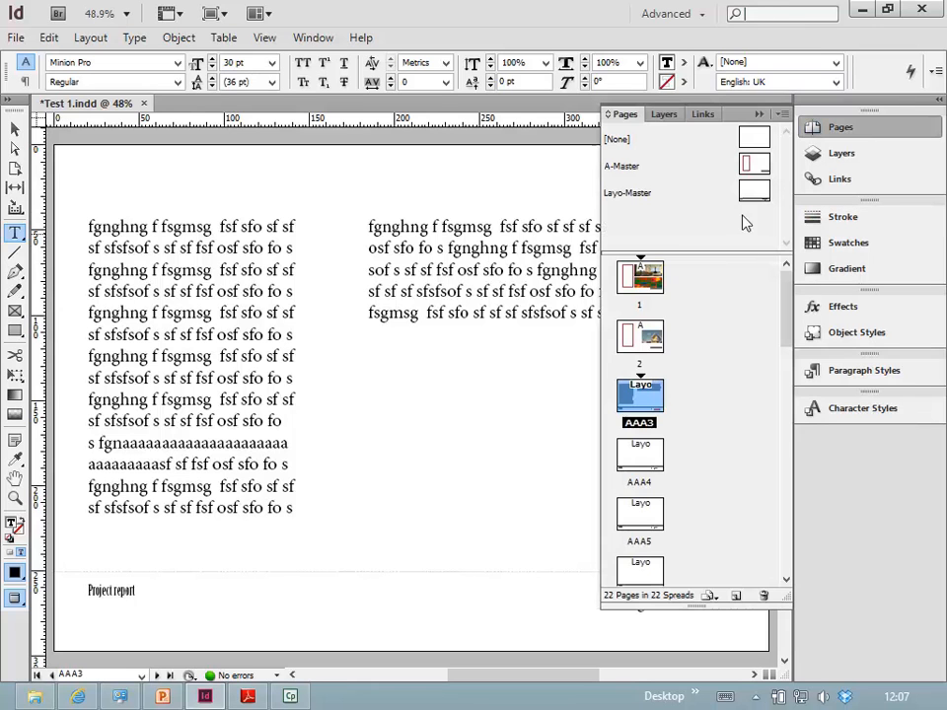
{"action": "double_click", "coordinate": [641, 280]}
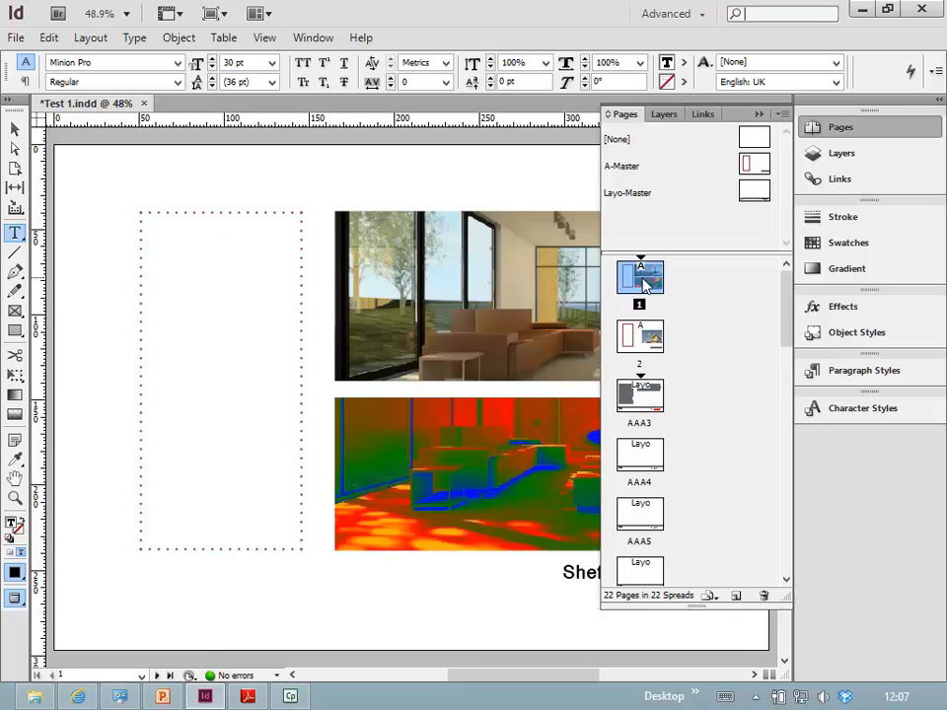
{"action": "left_click", "coordinate": [758, 115]}
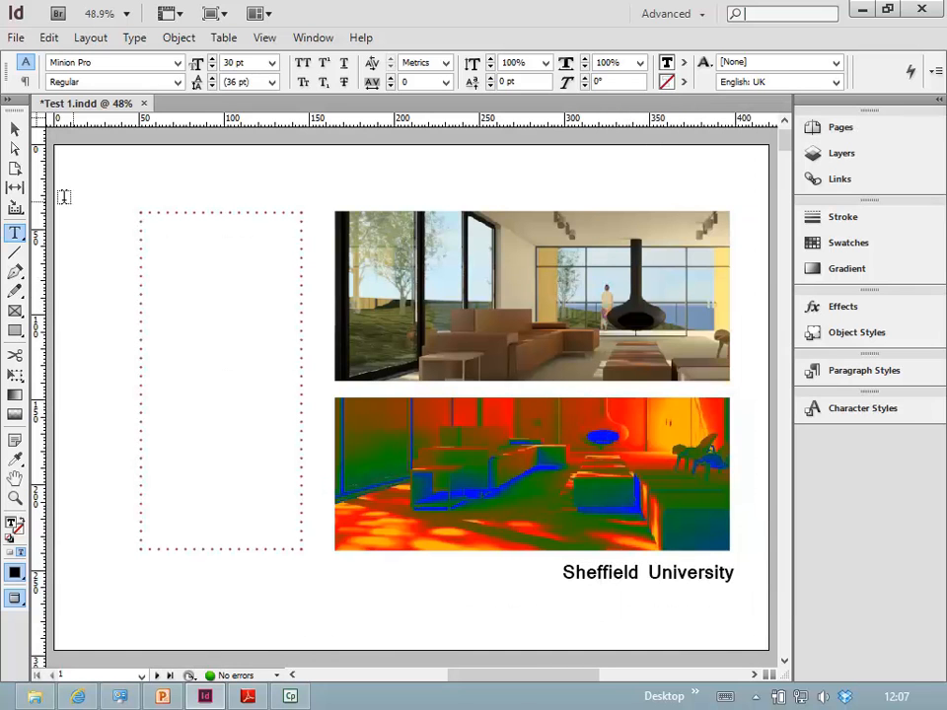
- Select the false-colour image on page 1 and fit its content proportionally to the frame
{"action": "left_click", "coordinate": [15, 128]}
{"action": "left_click", "coordinate": [372, 418]}
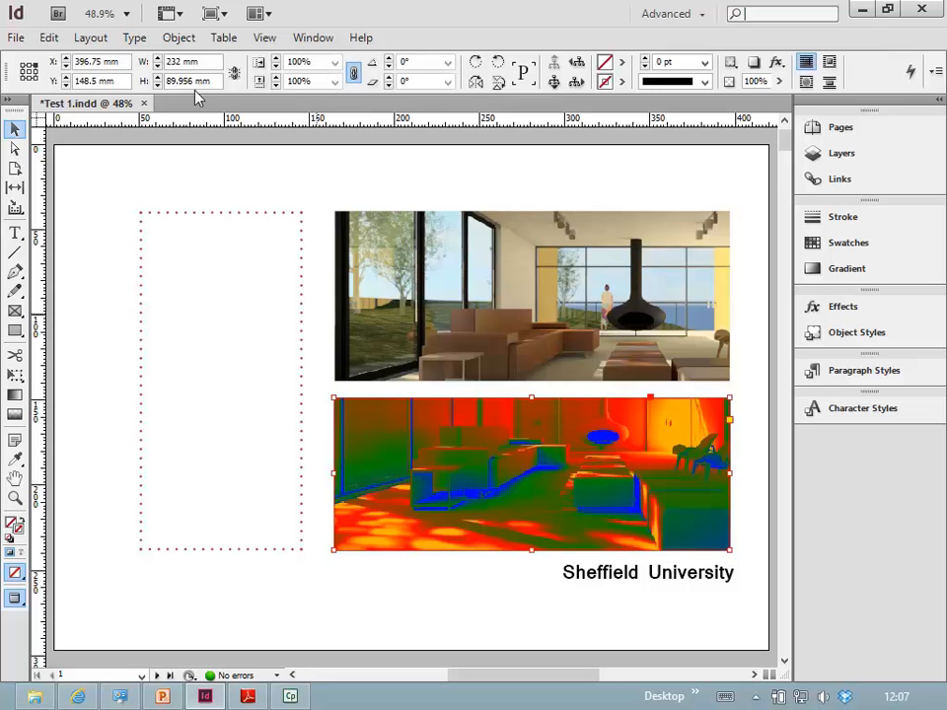
{"action": "left_click", "coordinate": [176, 39]}
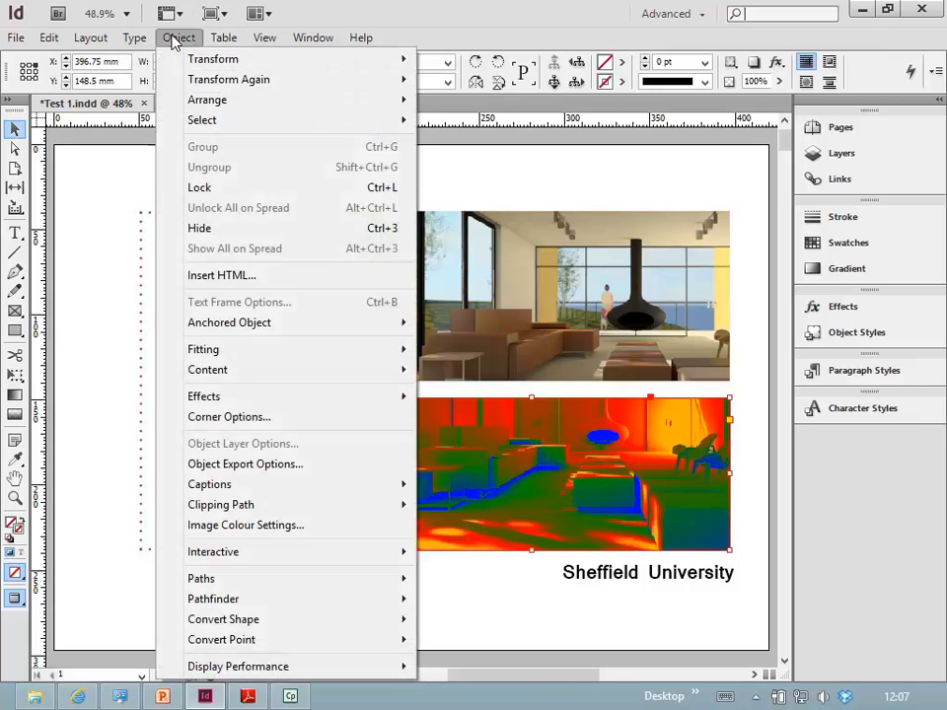
{"action": "mouse_move", "coordinate": [235, 357]}
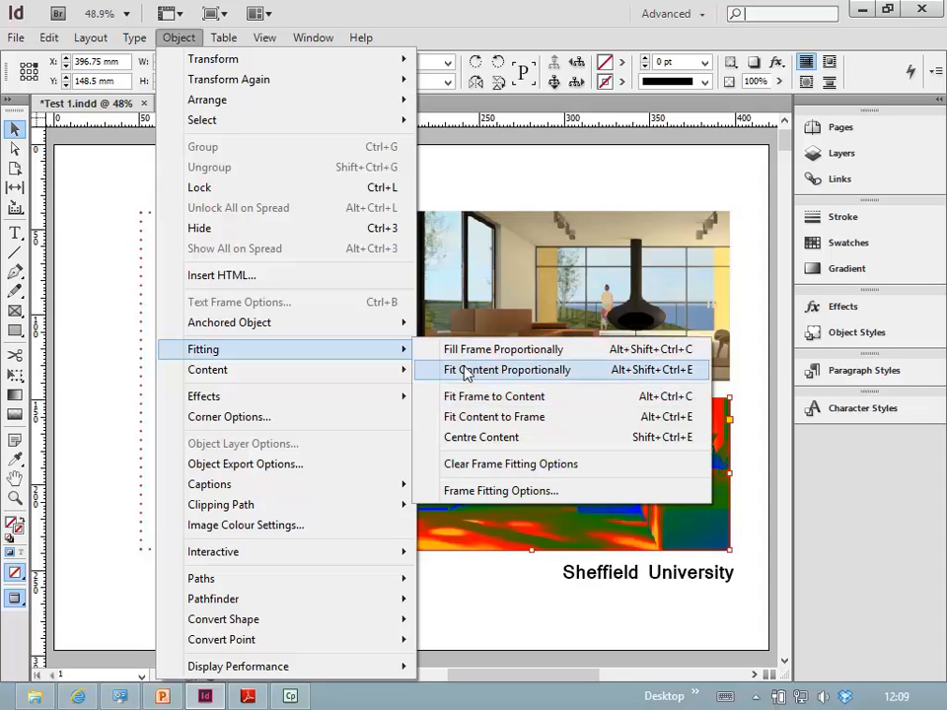
{"action": "left_click", "coordinate": [484, 371]}
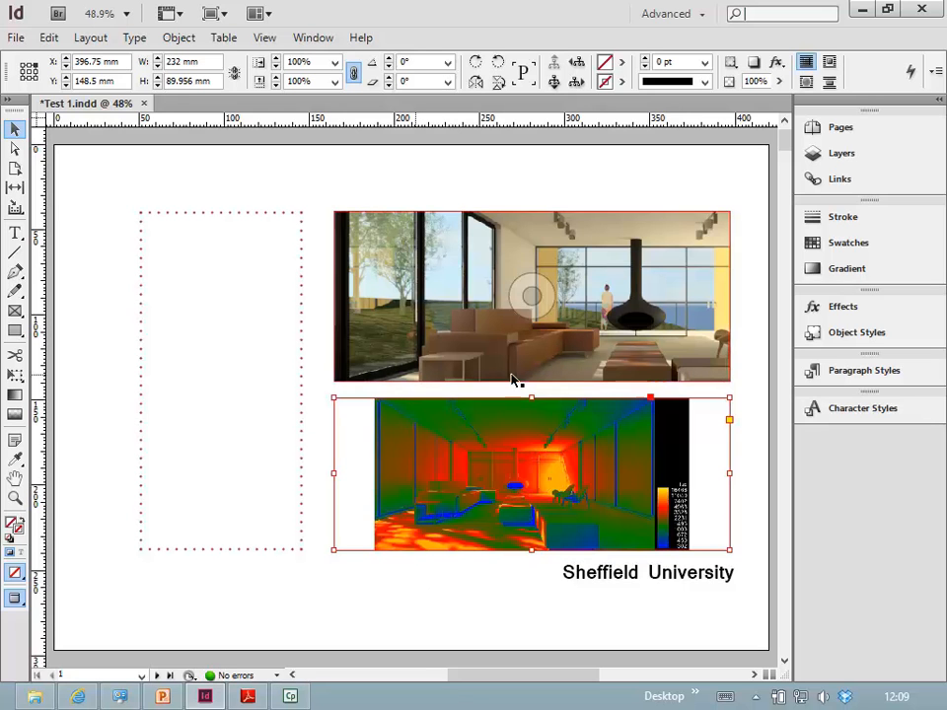
- Fit the false-colour image's frame to its content and move it to align with the photo's right edge
{"action": "left_click", "coordinate": [173, 40]}
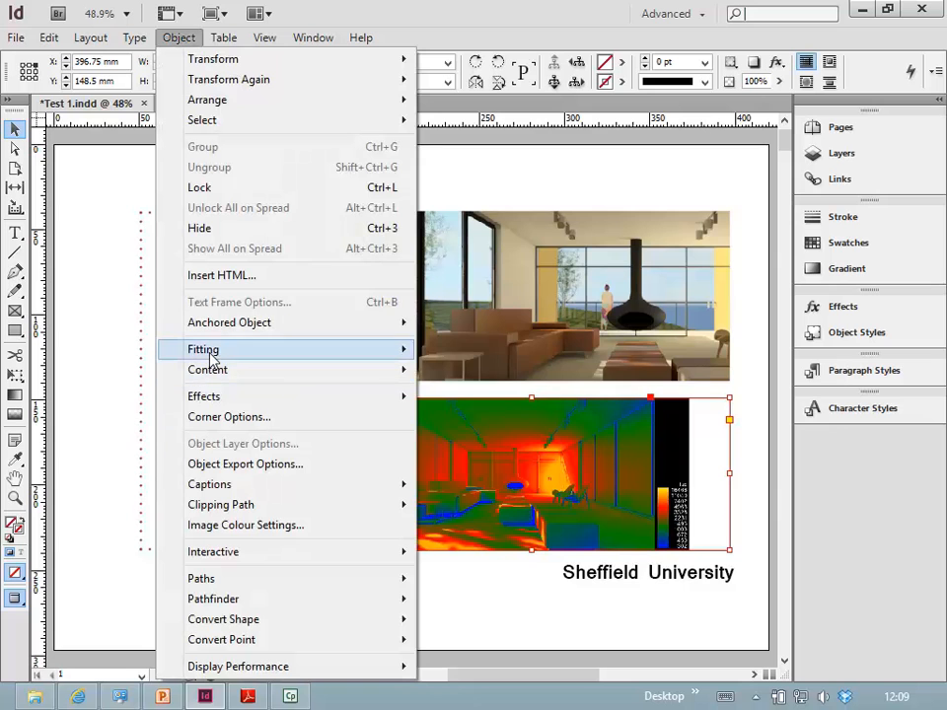
{"action": "mouse_move", "coordinate": [222, 361]}
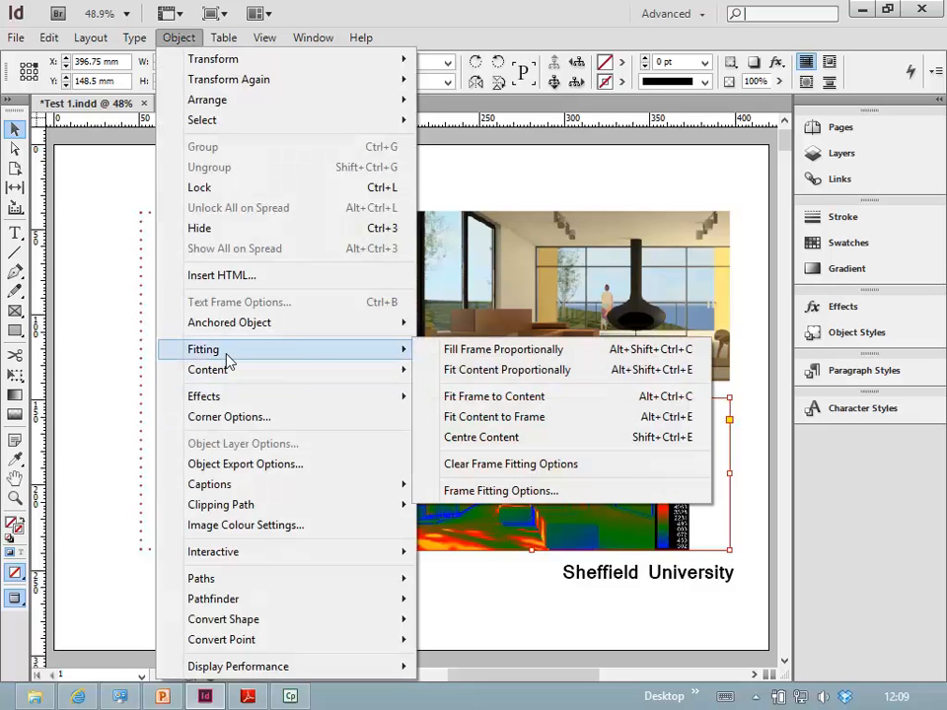
{"action": "left_click", "coordinate": [485, 397]}
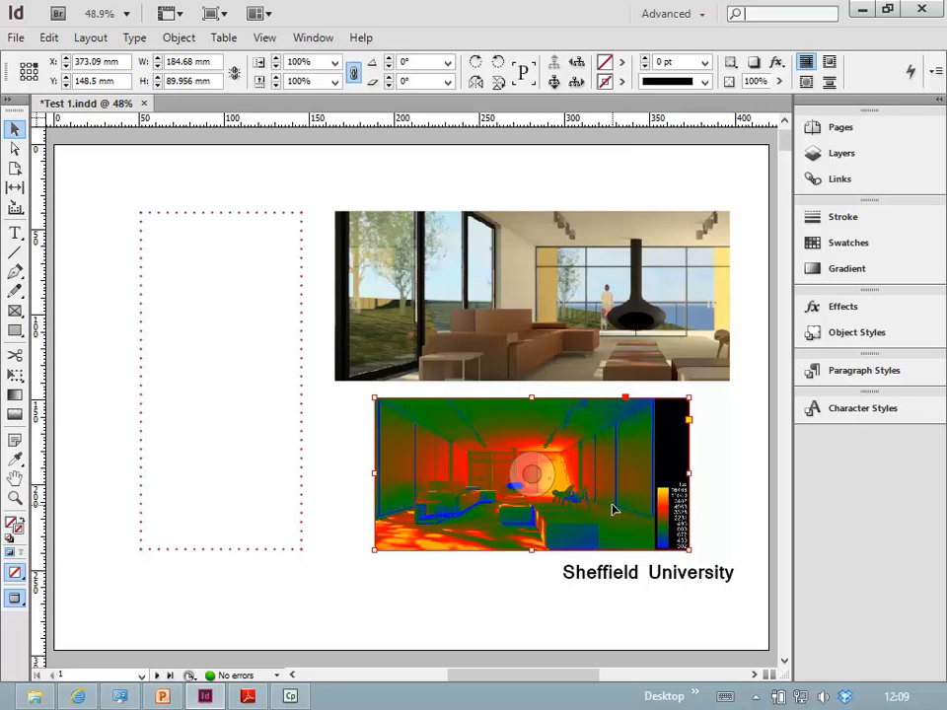
{"action": "left_click_drag", "start_coordinate": [614, 510], "coordinate": [655, 508]}
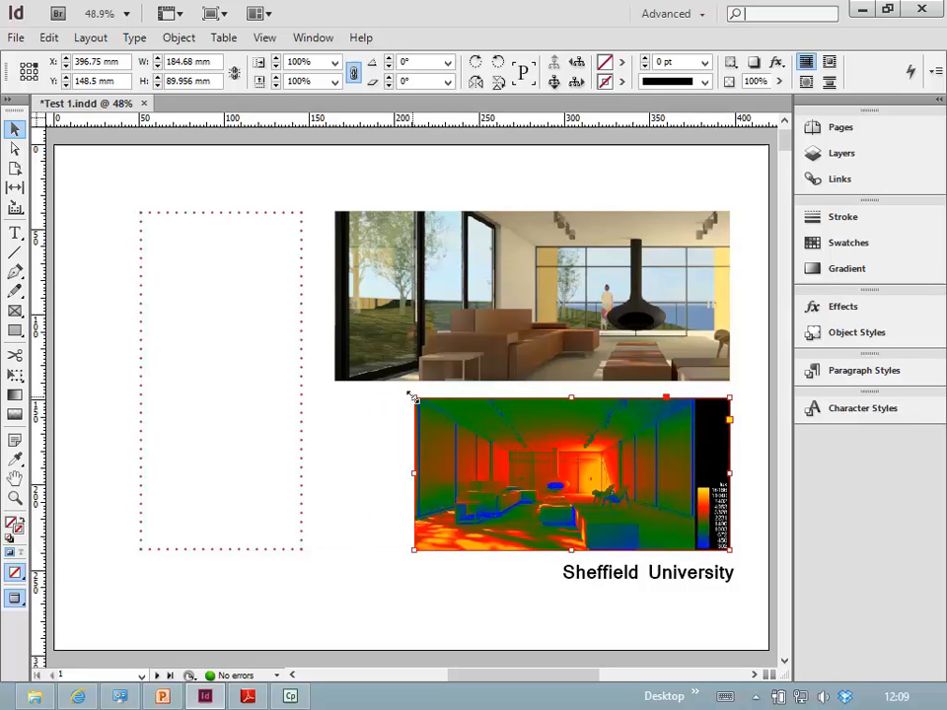
- Enlarge the false-colour image's frame to about 232 × 136 mm and fit its content proportionally
{"action": "left_click_drag", "start_coordinate": [413, 398], "coordinate": [334, 318]}
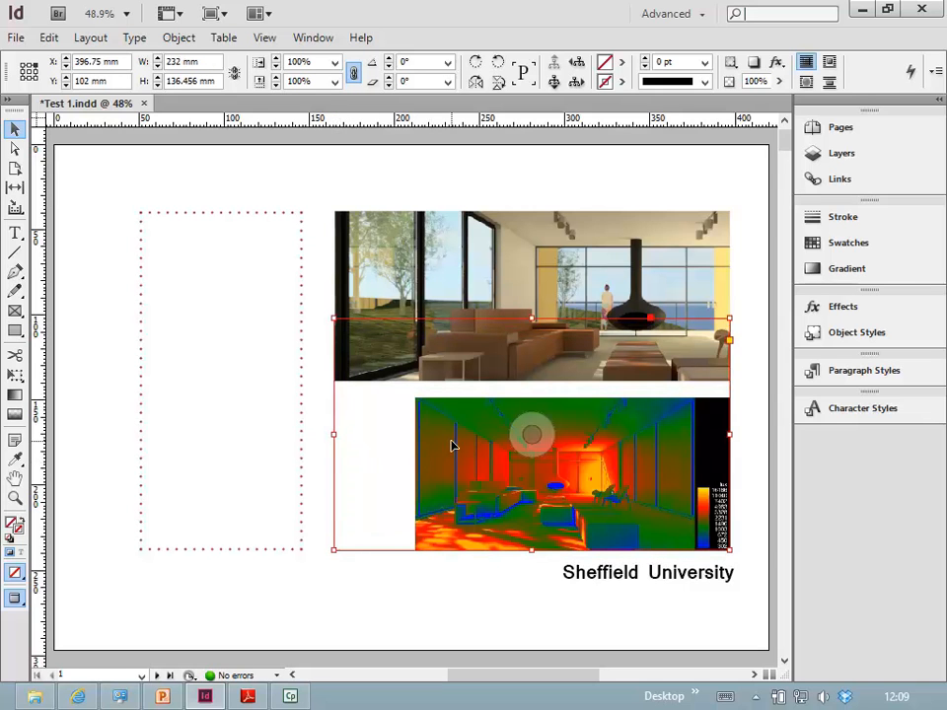
{"action": "left_click", "coordinate": [180, 40]}
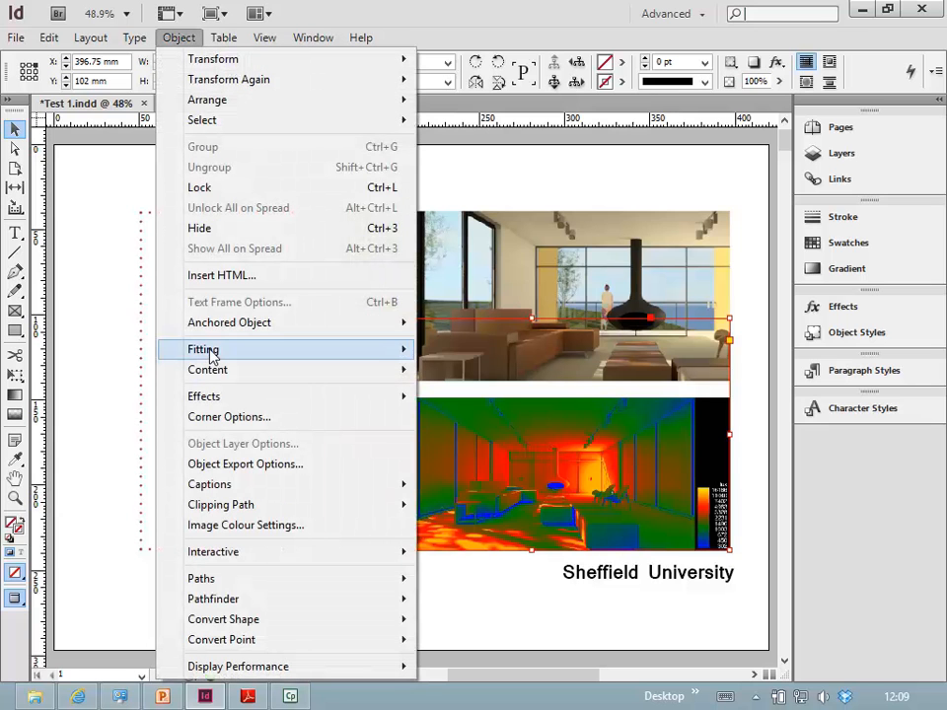
{"action": "mouse_move", "coordinate": [238, 359]}
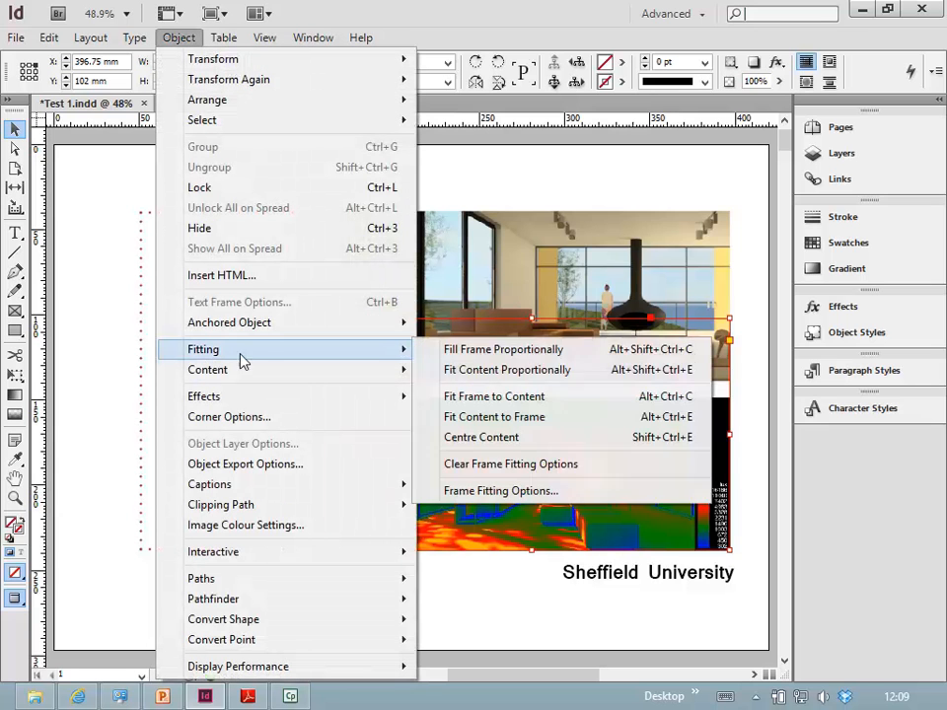
{"action": "left_click", "coordinate": [468, 372]}
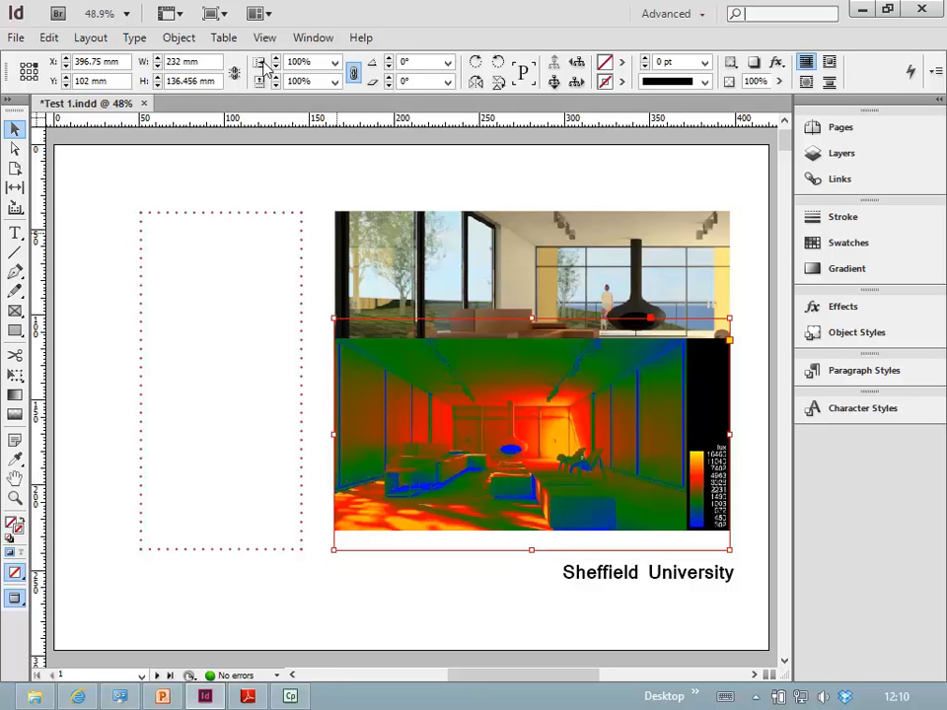
- Fit the false-colour image's frame to its content and shift it down about 12 mm, just above the Sheffield University text
{"action": "left_click", "coordinate": [179, 40]}
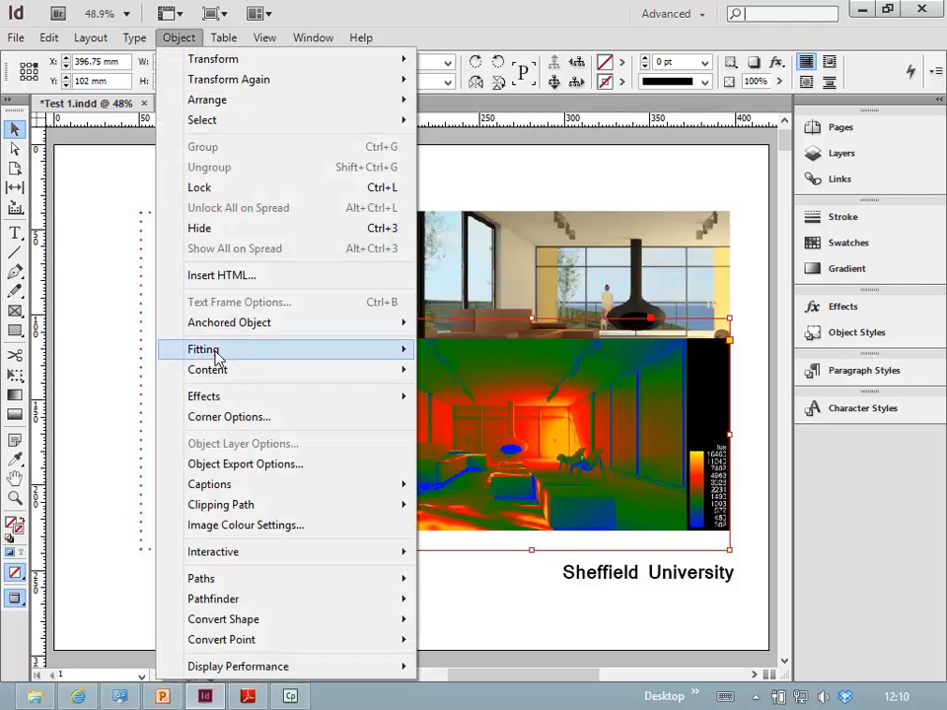
{"action": "mouse_move", "coordinate": [218, 349]}
{"action": "left_click", "coordinate": [477, 395]}
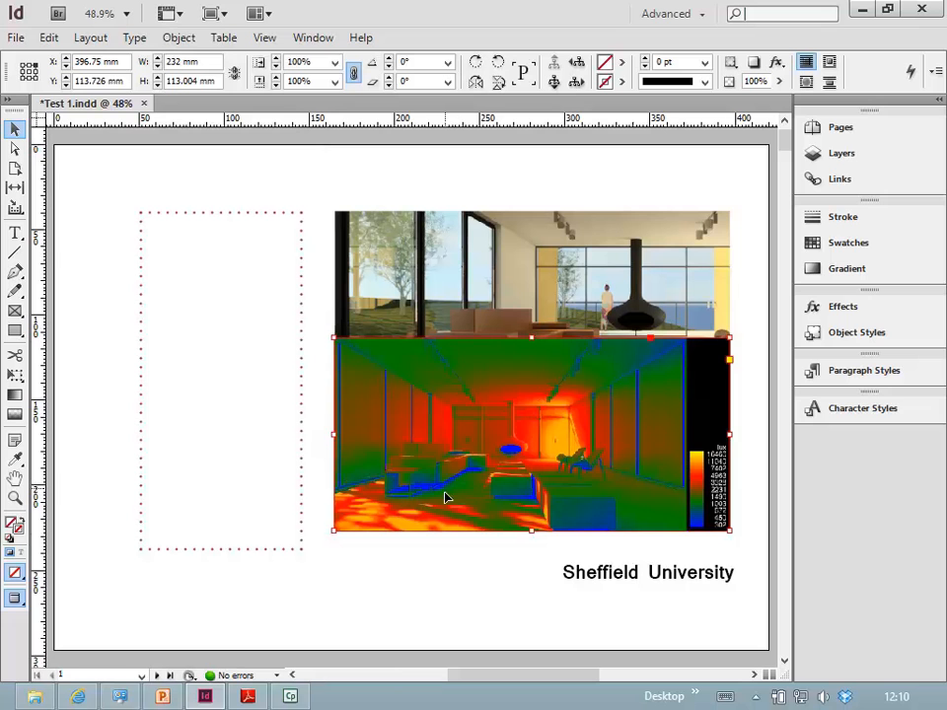
{"action": "left_click_drag", "start_coordinate": [445, 497], "coordinate": [444, 517]}
{"action": "left_click_drag", "start_coordinate": [528, 452], "coordinate": [529, 454]}
- Move the interior photo to the page's upper left corner, partly off the page, and deselect it
{"action": "left_click", "coordinate": [534, 292]}
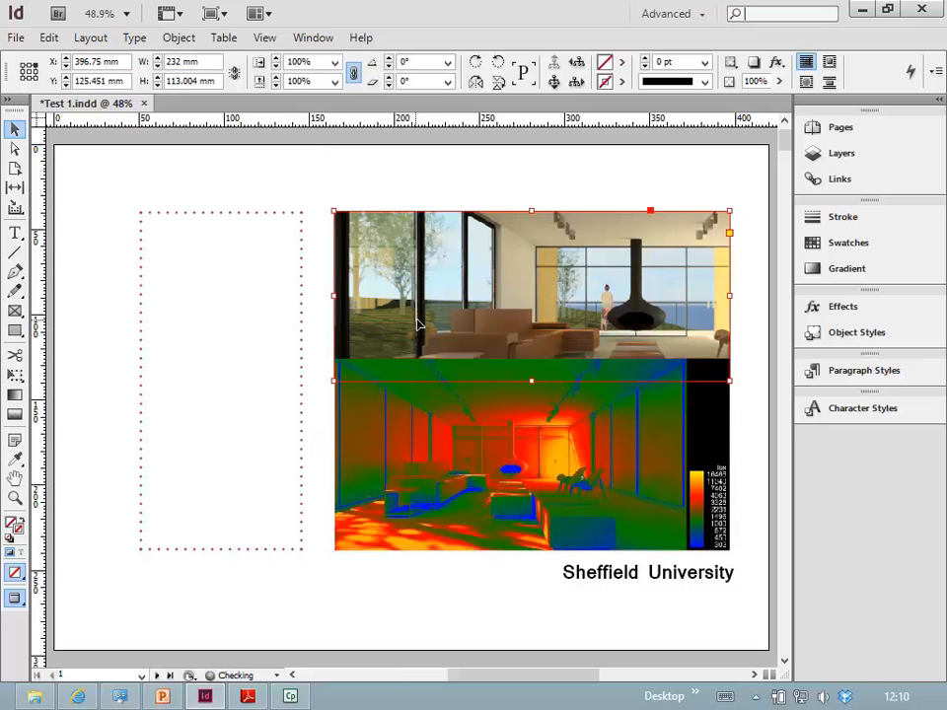
{"action": "left_click_drag", "start_coordinate": [467, 259], "coordinate": [69, 168]}
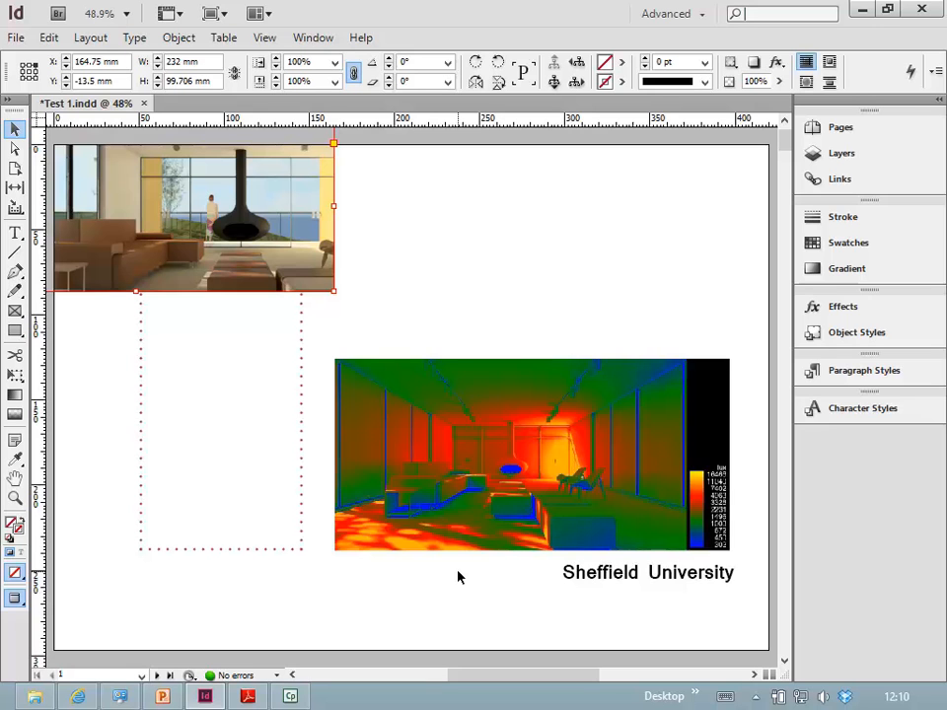
{"action": "left_click", "coordinate": [410, 236]}
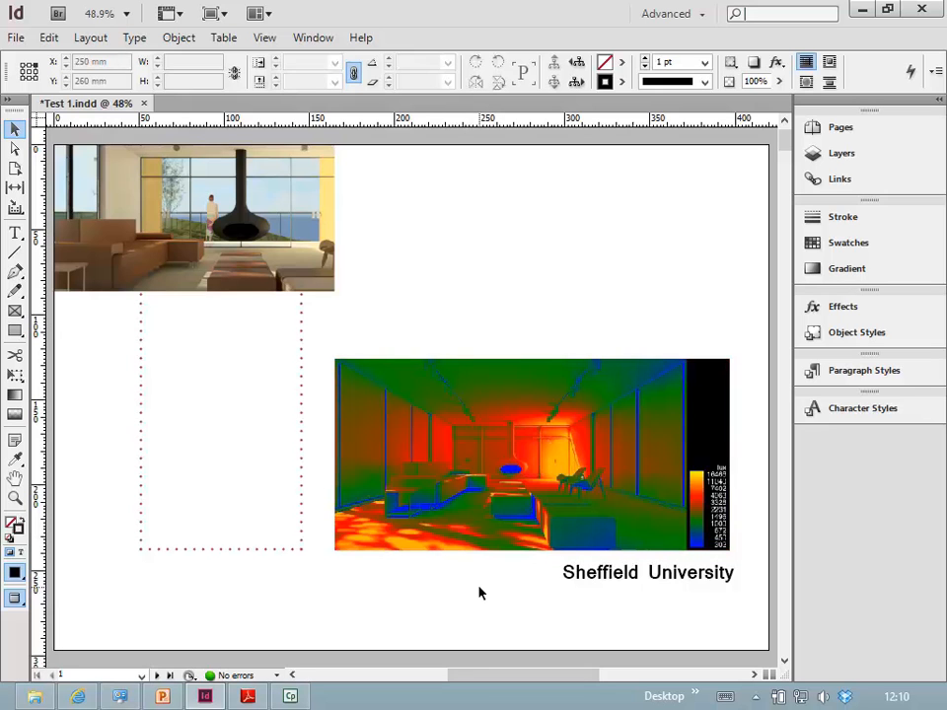
- Try scaling the false-colour image's frame to 200% with the Direct Selection tool
{"action": "left_click", "coordinate": [532, 452]}
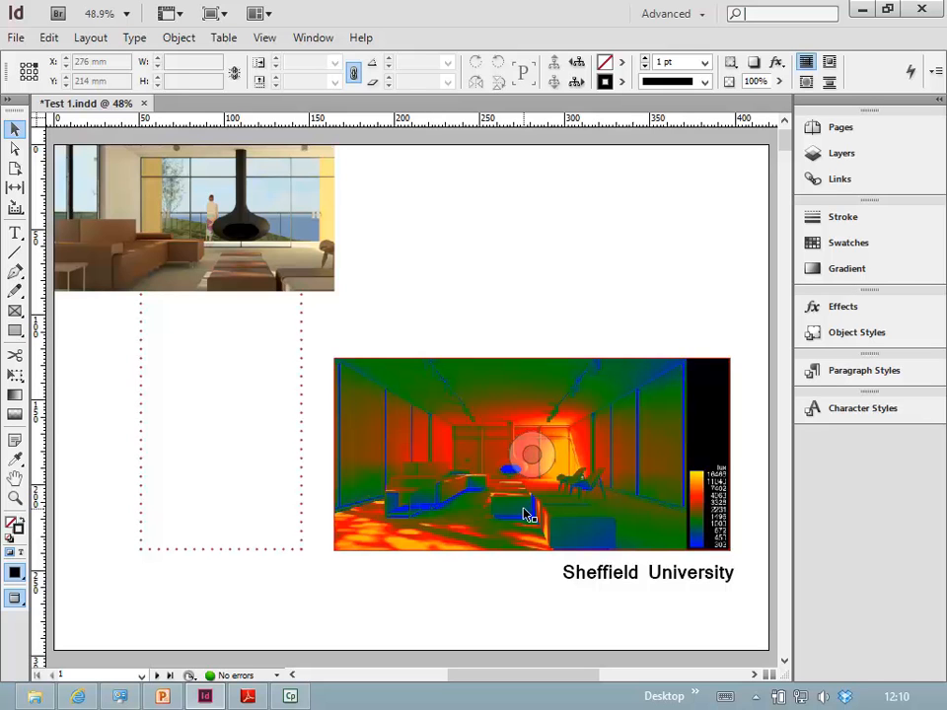
{"action": "left_click", "coordinate": [487, 494]}
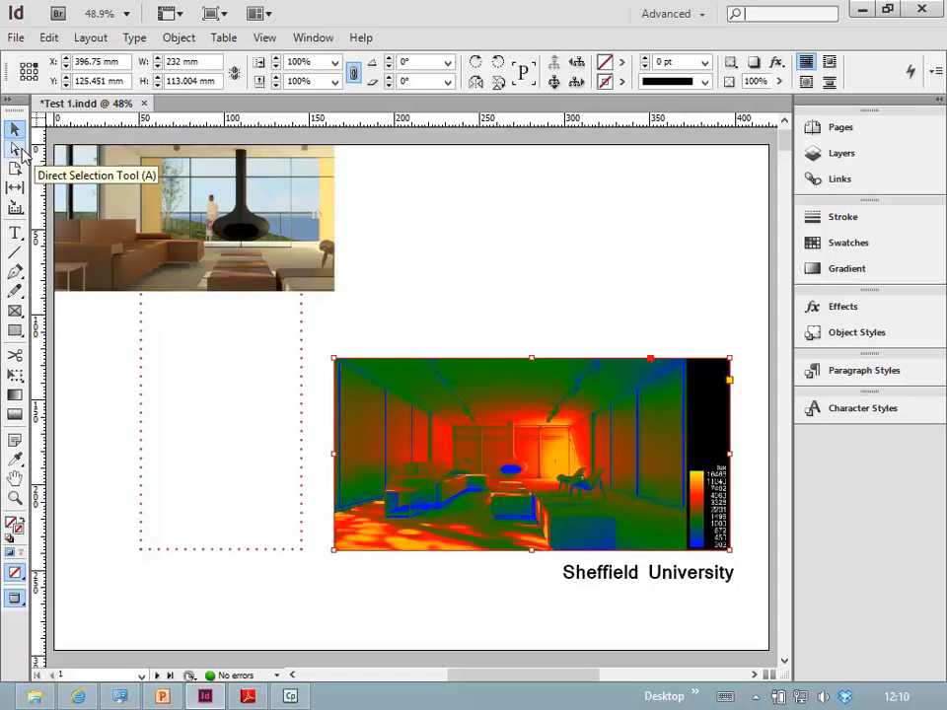
{"action": "left_click", "coordinate": [15, 150]}
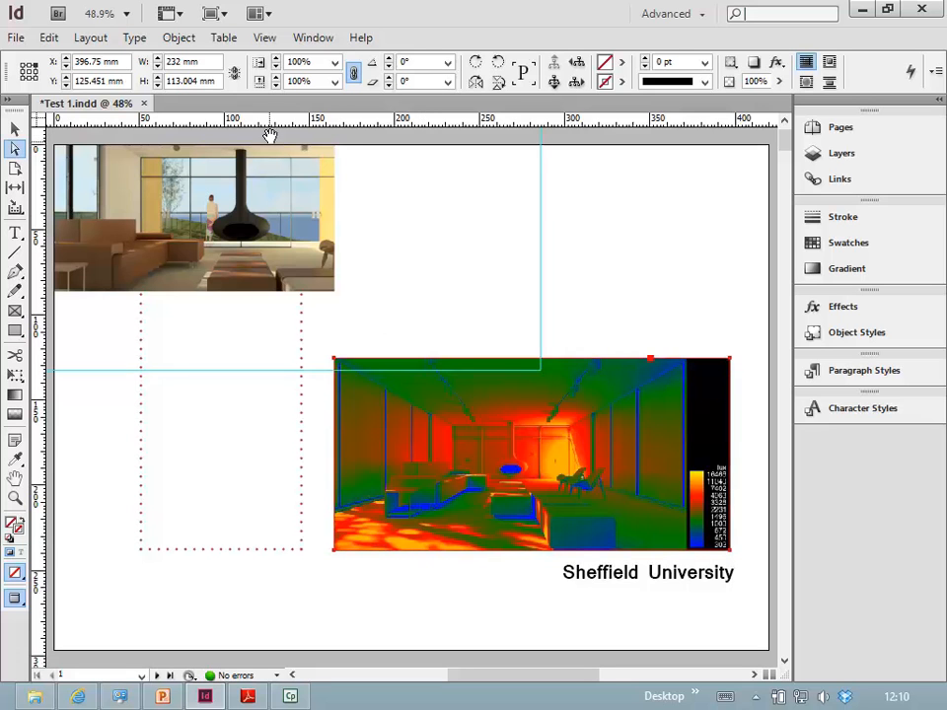
{"action": "left_click", "coordinate": [335, 63]}
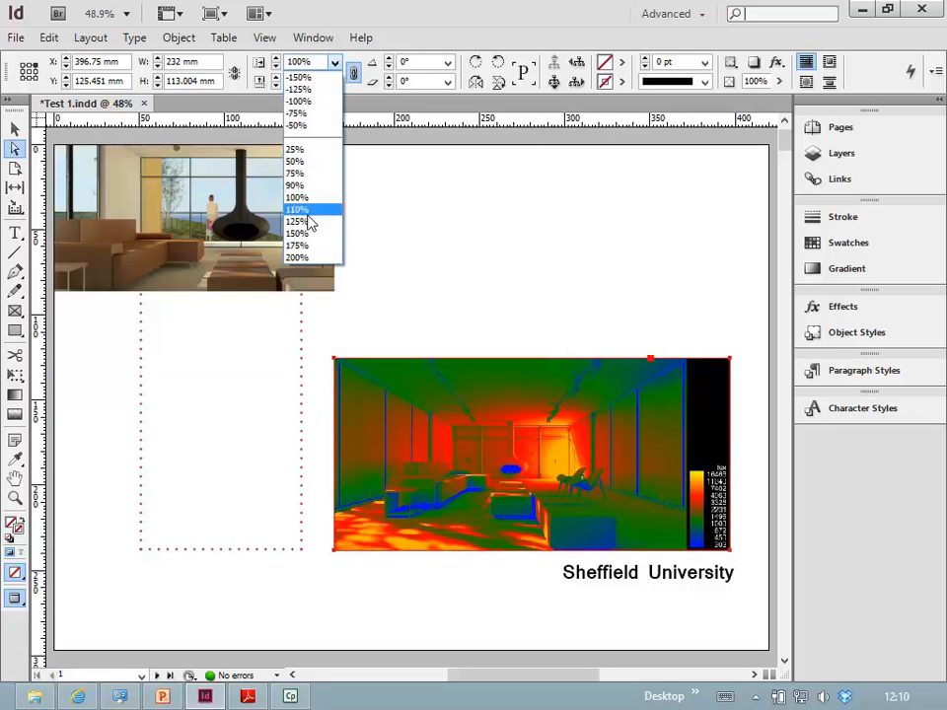
{"action": "left_click", "coordinate": [297, 257]}
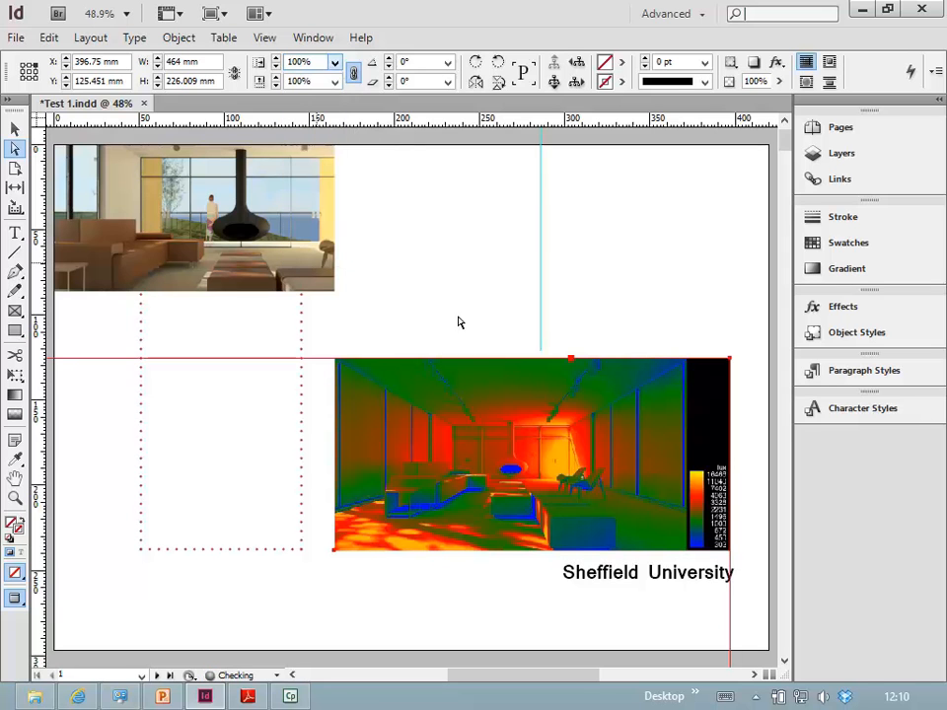
{"action": "scroll", "coordinate": [488, 318], "scroll_direction": "down", "scroll_amount": 2}
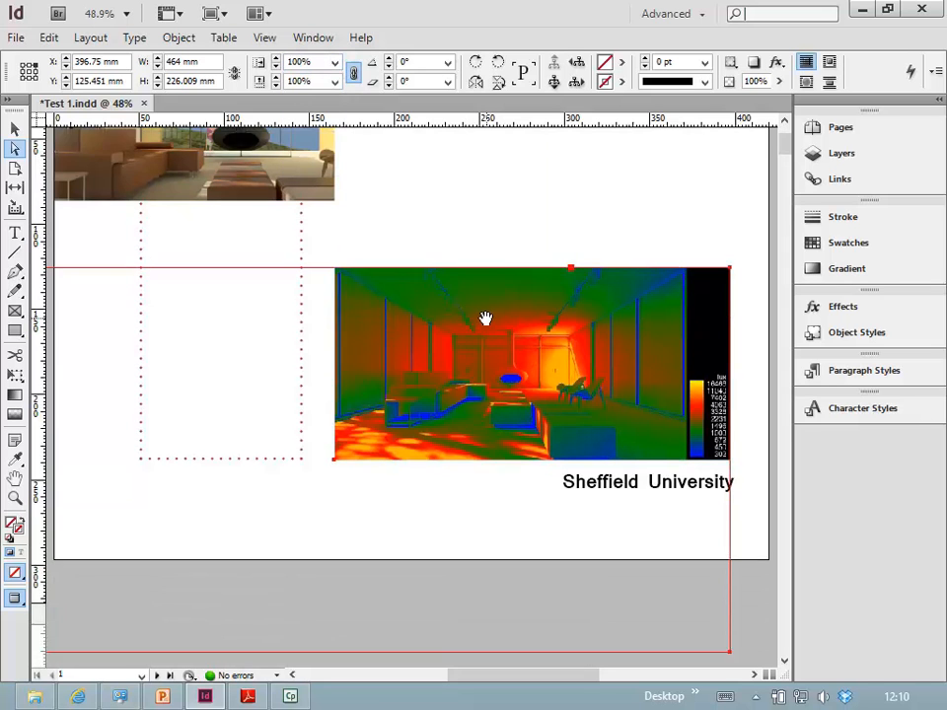
{"action": "scroll", "coordinate": [484, 320], "scroll_direction": "up", "scroll_amount": 1}
{"action": "key", "text": "Escape"}
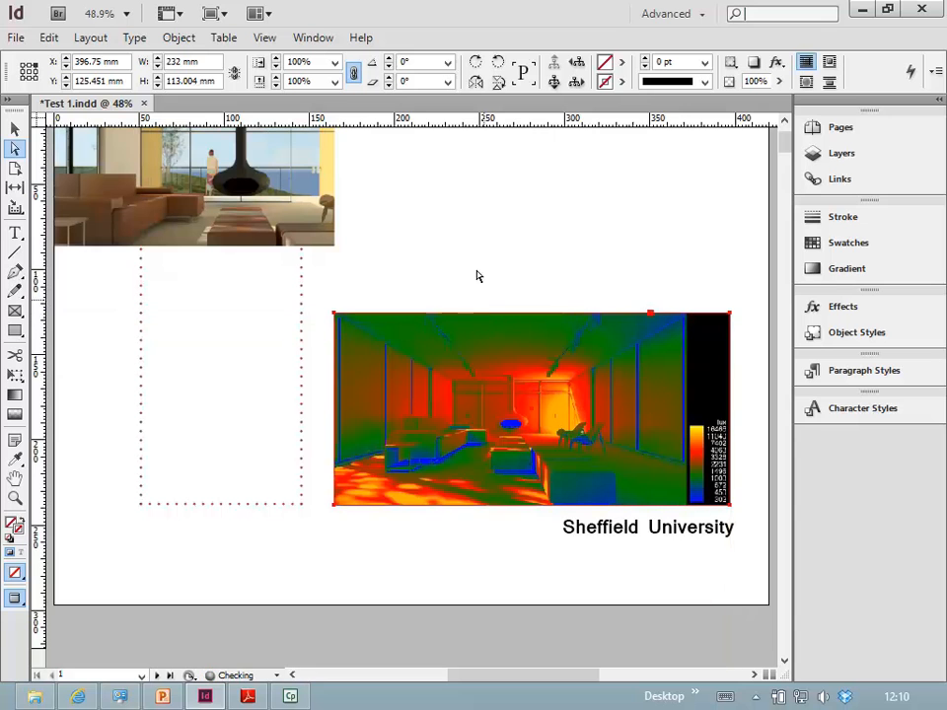
- Select the false-colour picture inside its frame, enlarge it to about 439 × 214 mm, and reposition it within the frame
{"action": "scroll", "coordinate": [460, 313], "scroll_direction": "down", "scroll_amount": 1}
{"action": "double_click", "coordinate": [438, 309]}
{"action": "scroll", "coordinate": [435, 310], "scroll_direction": "down", "scroll_amount": 3}
{"action": "scroll", "coordinate": [435, 313], "scroll_direction": "up", "scroll_amount": 3}
{"action": "scroll", "coordinate": [435, 315], "scroll_direction": "up", "scroll_amount": 2}
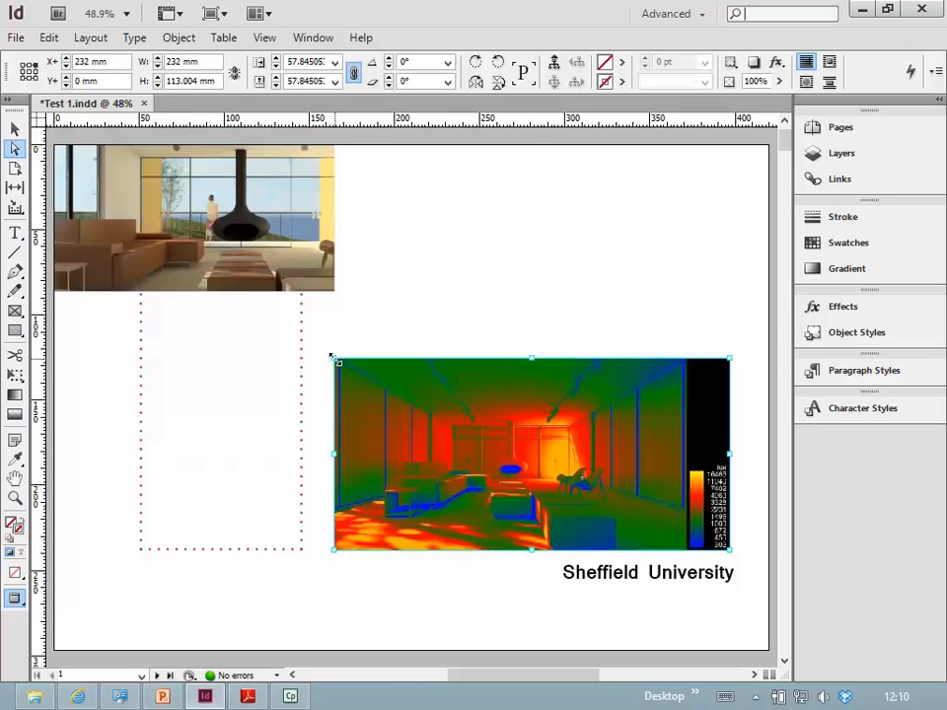
{"action": "left_click_drag", "start_coordinate": [332, 357], "coordinate": [150, 197]}
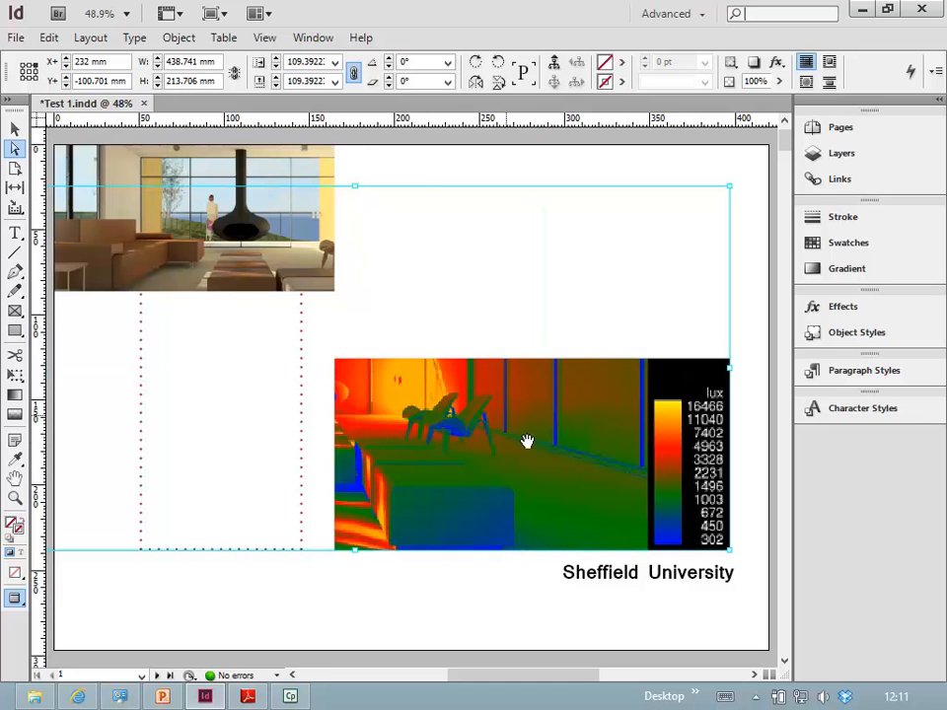
{"action": "left_click_drag", "start_coordinate": [421, 426], "coordinate": [555, 484]}
{"action": "left_click_drag", "start_coordinate": [423, 440], "coordinate": [514, 460]}
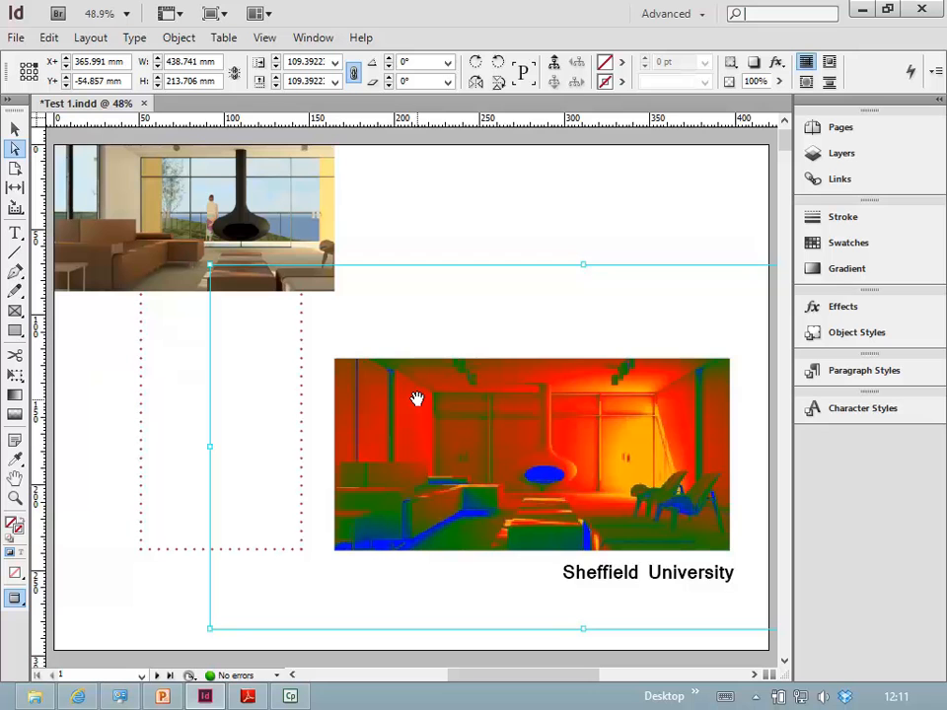
- Move the false-colour picture within its frame to about X+ 451 mm, Y+ -84 mm, and delete the interior photo from page 1
{"action": "left_click_drag", "start_coordinate": [416, 459], "coordinate": [499, 447]}
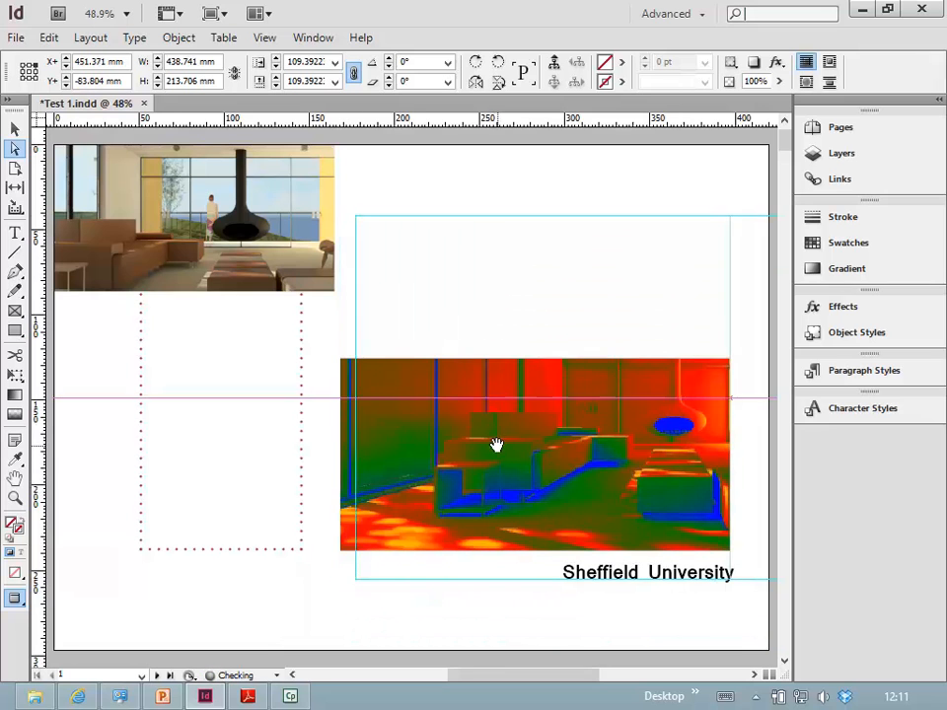
{"action": "left_click", "coordinate": [15, 128]}
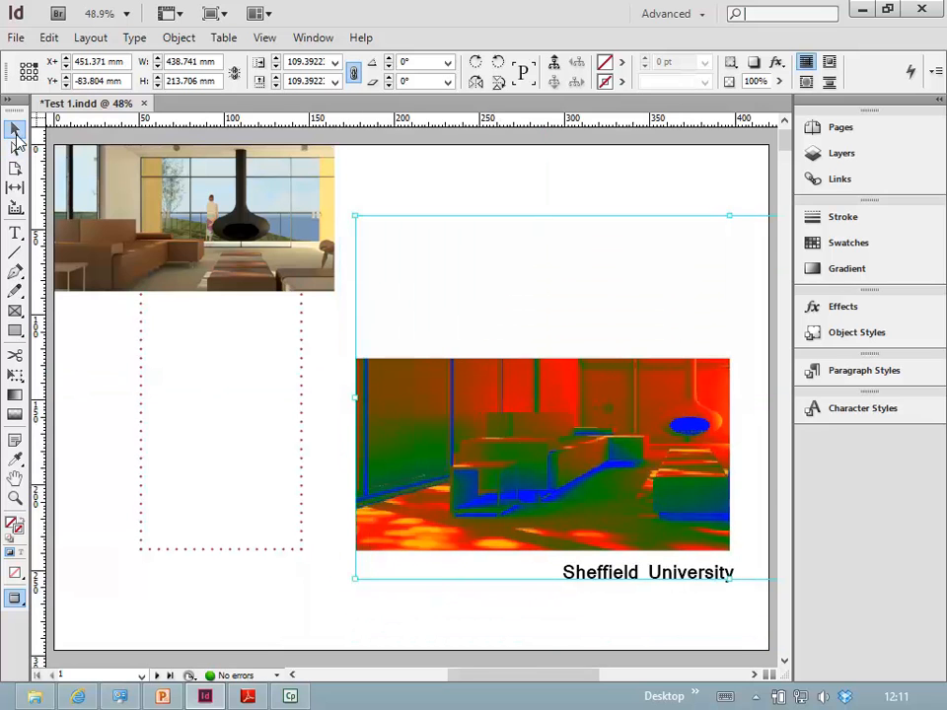
{"action": "left_click", "coordinate": [279, 262]}
{"action": "key", "text": "Delete"}
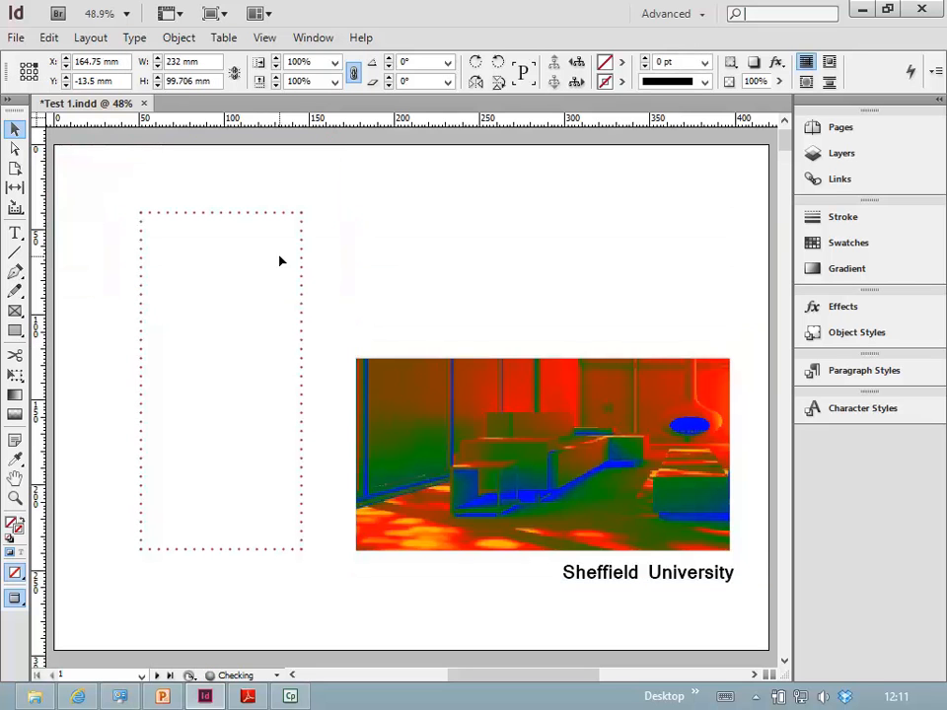
- Paste a copy of the false-colour image in place and move it straight up to Y 4 mm, above the original
{"action": "left_click", "coordinate": [447, 409]}
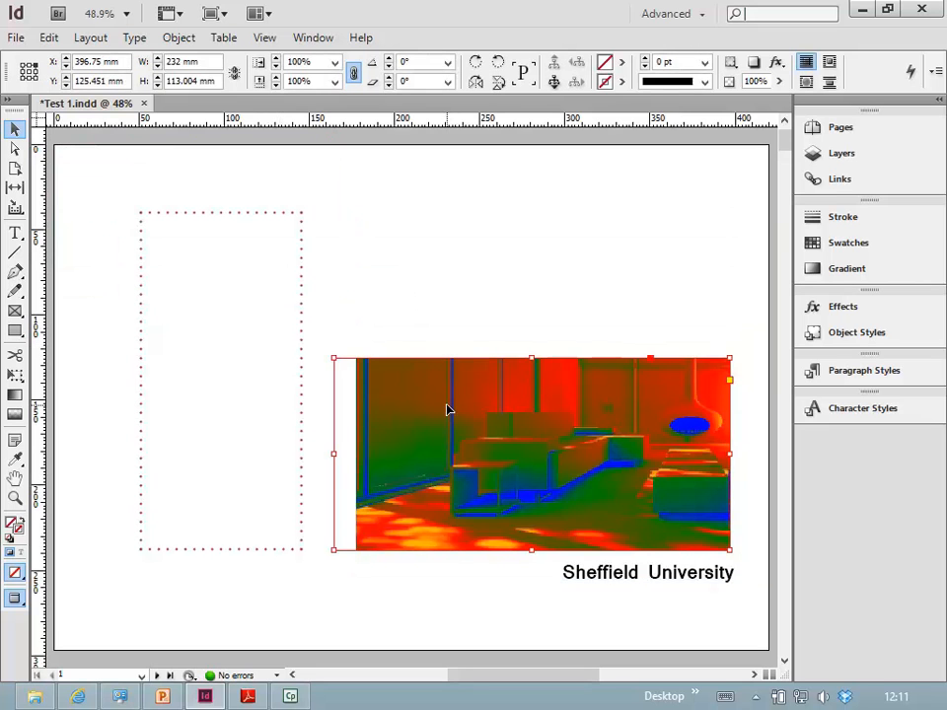
{"action": "left_click", "coordinate": [48, 38]}
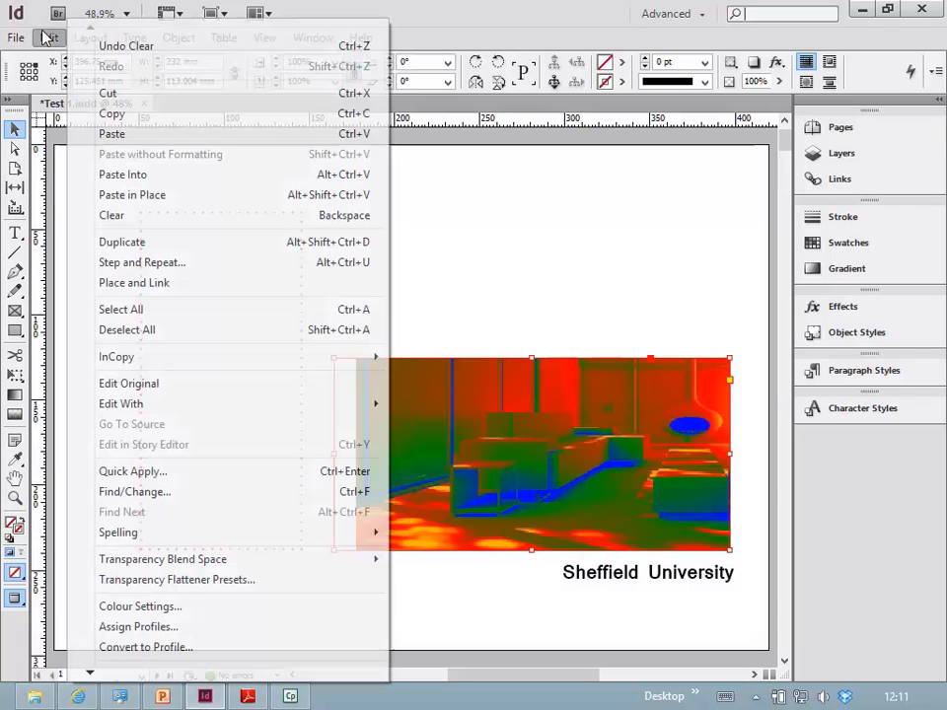
{"action": "left_click", "coordinate": [135, 195]}
{"action": "left_click_drag", "start_coordinate": [414, 425], "coordinate": [418, 218]}
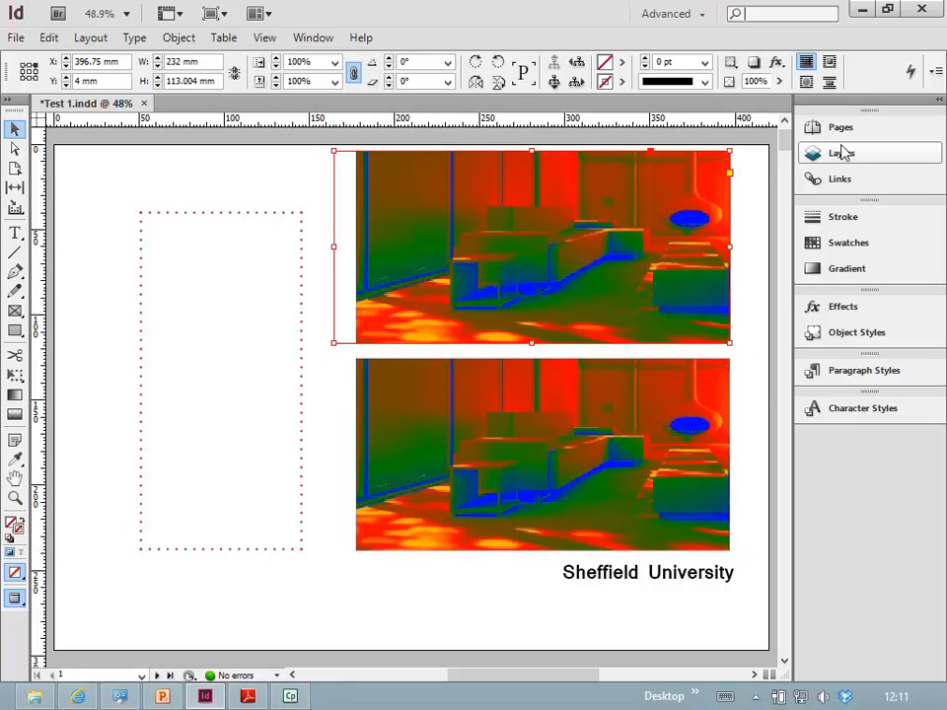
- Relink the upper false-colour copy to the living-room interior render PNG in the Illuminance renders folder and deselect it
{"action": "left_click", "coordinate": [845, 178]}
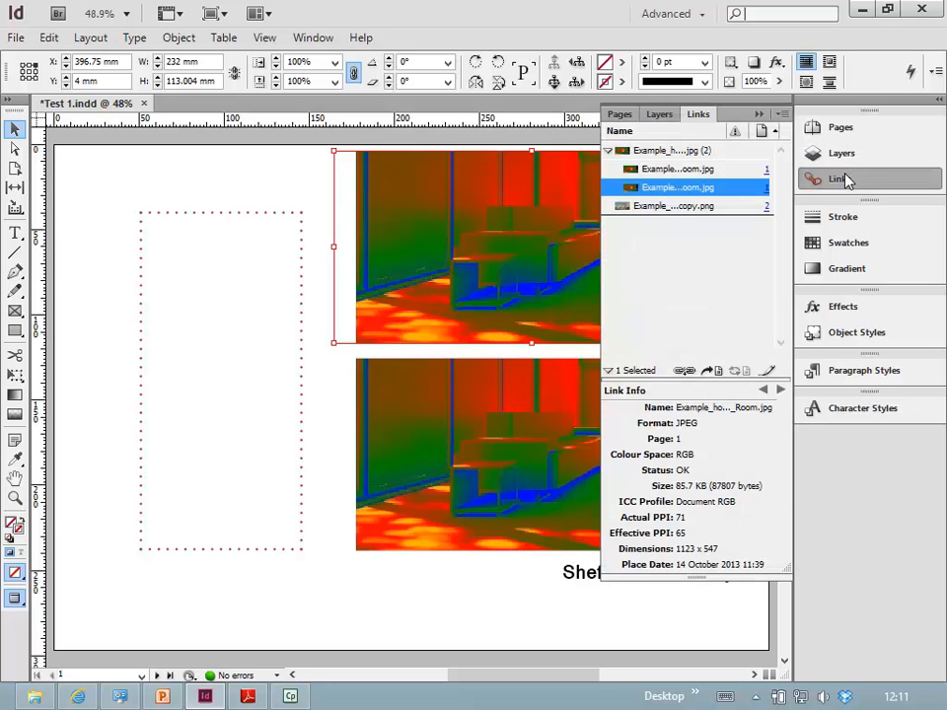
{"action": "left_click", "coordinate": [782, 117]}
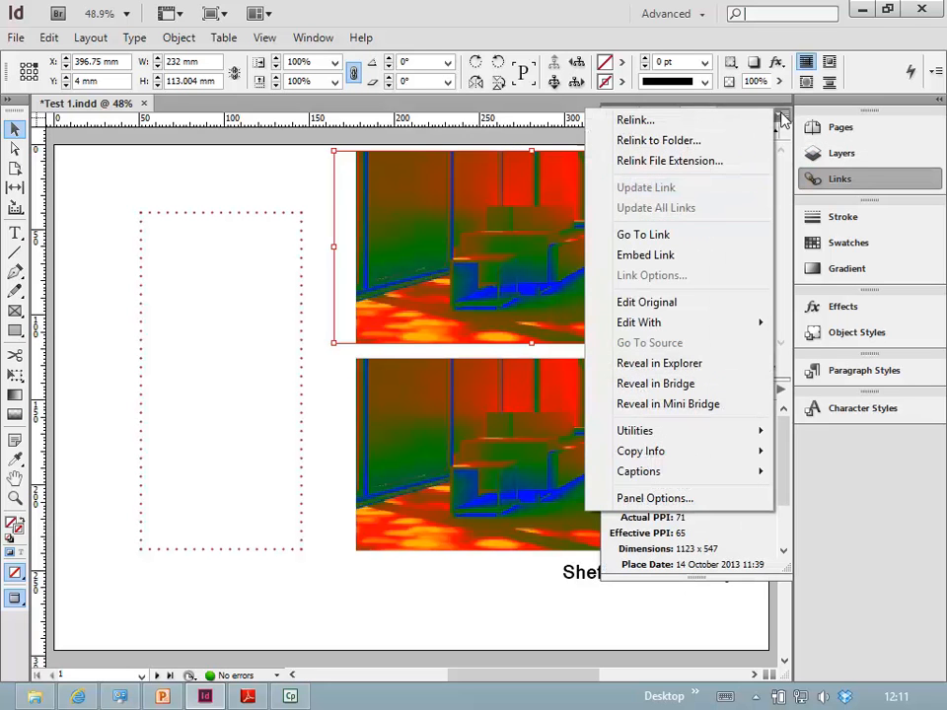
{"action": "left_click", "coordinate": [632, 119]}
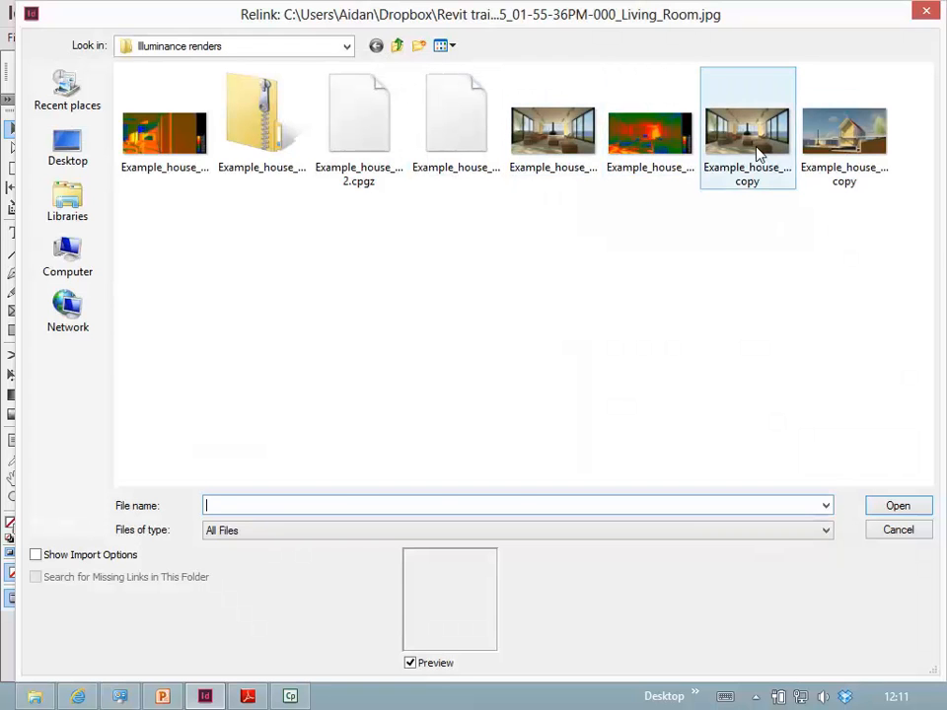
{"action": "left_click", "coordinate": [773, 177]}
{"action": "left_click", "coordinate": [897, 506]}
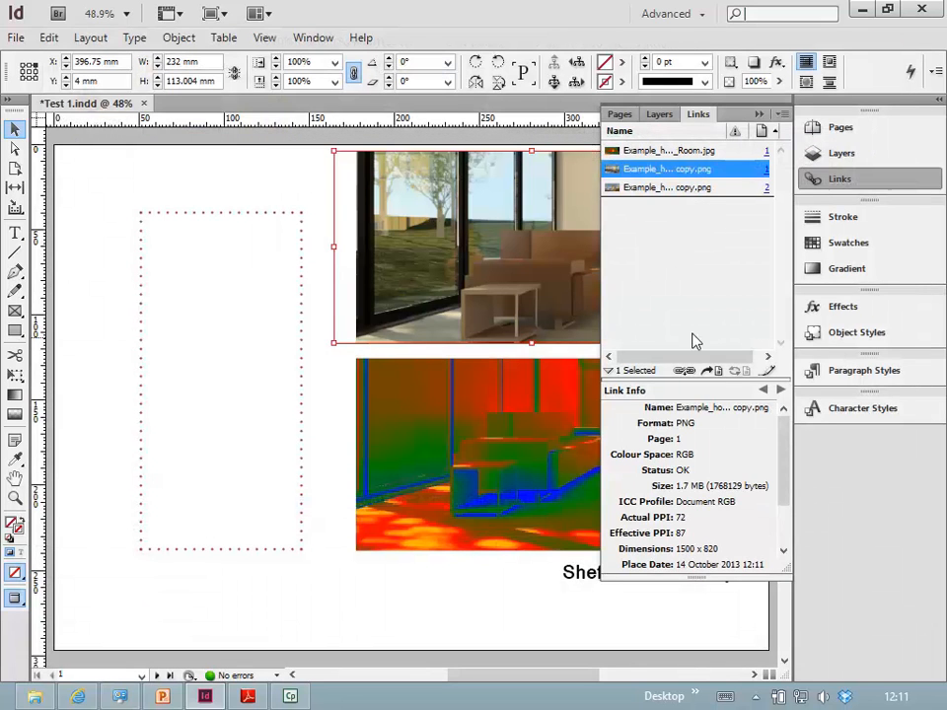
{"action": "left_click", "coordinate": [223, 246]}
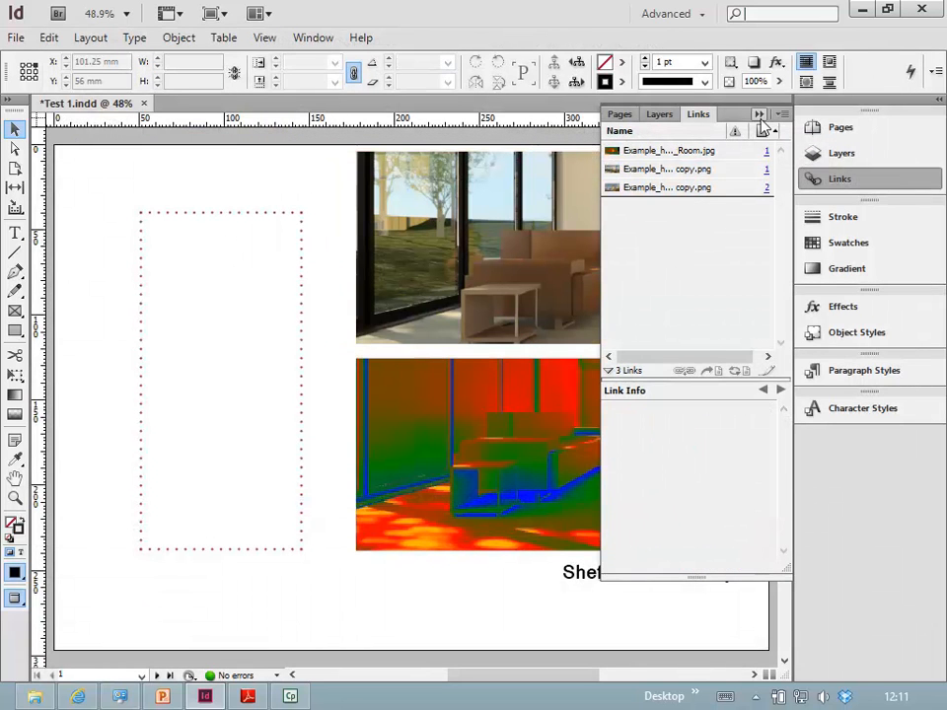
{"action": "left_click", "coordinate": [758, 114]}
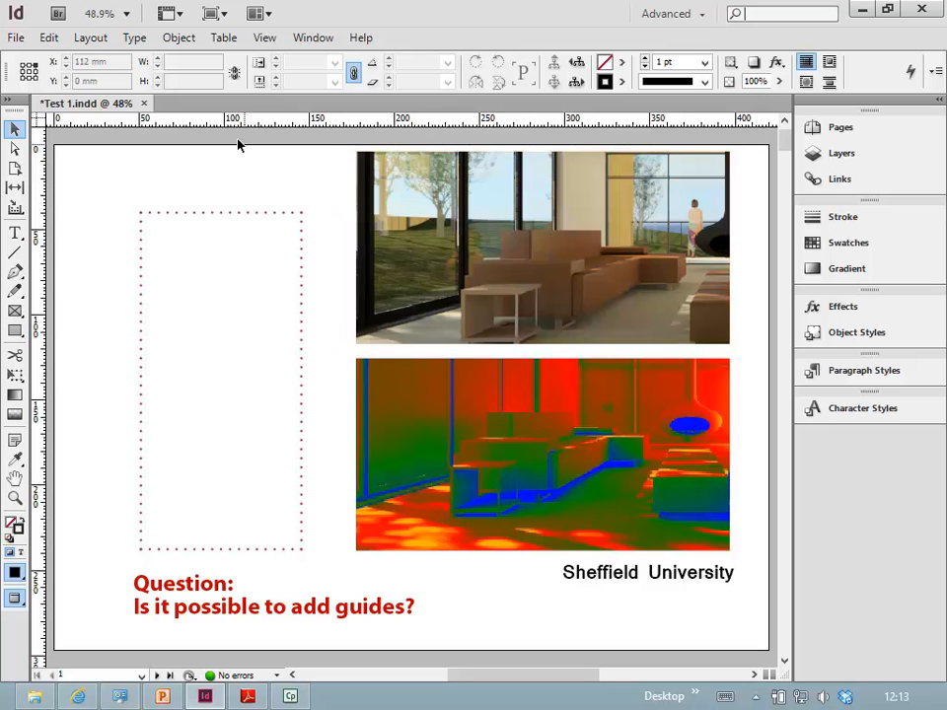
- Switch from Preview to Normal screen mode and open Layo-Master for editing
{"action": "mouse_move", "coordinate": [250, 120]}
{"action": "left_mouse_down"}
{"action": "mouse_move", "coordinate": [249, 195]}
{"action": "mouse_move", "coordinate": [250, 123]}
{"action": "mouse_move", "coordinate": [236, 122]}
{"action": "left_mouse_up"}
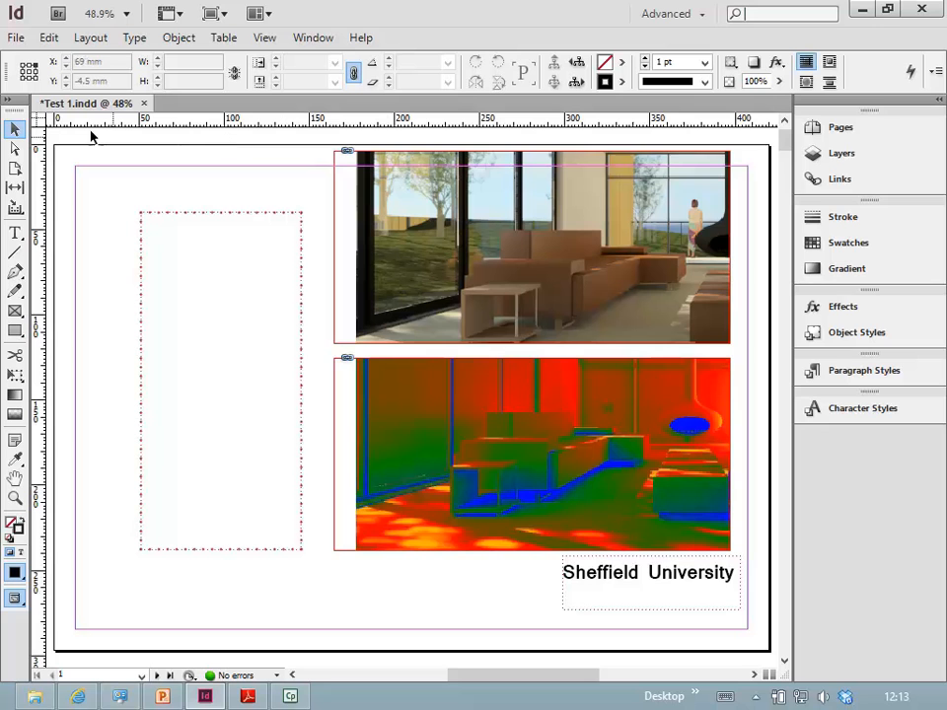
{"action": "left_click", "coordinate": [838, 128]}
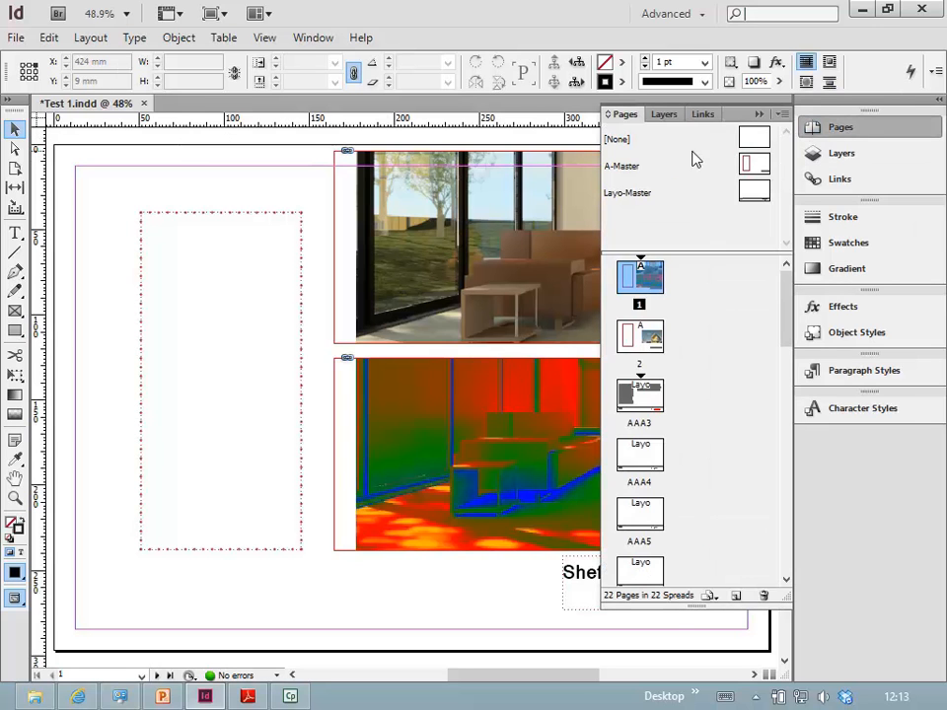
{"action": "double_click", "coordinate": [756, 189]}
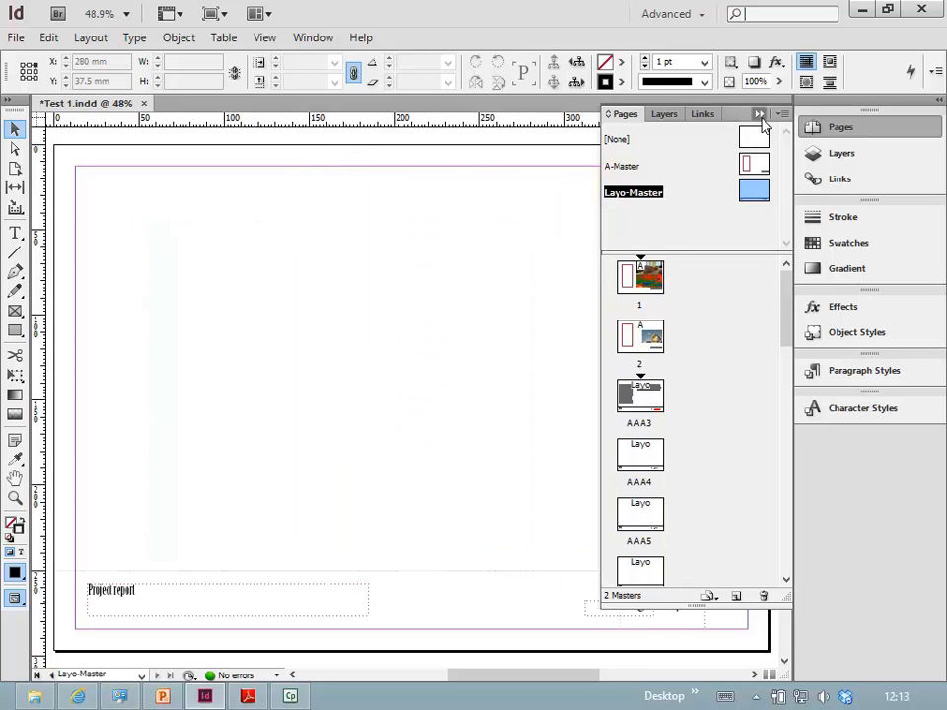
{"action": "left_click", "coordinate": [758, 114]}
- Add a horizontal ruler guide across Layo-Master and set its Y position to 50 mm
{"action": "mouse_move", "coordinate": [517, 127]}
{"action": "left_mouse_down"}
{"action": "mouse_move", "coordinate": [522, 248]}
{"action": "mouse_move", "coordinate": [517, 302]}
{"action": "mouse_move", "coordinate": [511, 264]}
{"action": "mouse_move", "coordinate": [503, 373]}
{"action": "mouse_move", "coordinate": [501, 294]}
{"action": "mouse_move", "coordinate": [501, 315]}
{"action": "left_mouse_up"}
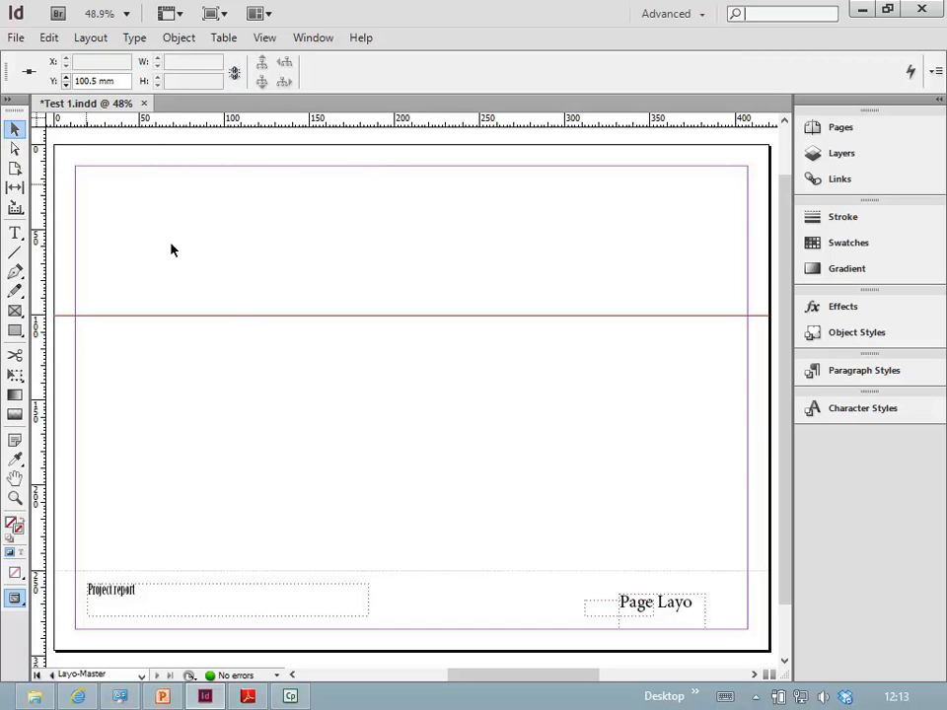
{"action": "double_click", "coordinate": [79, 82]}
{"action": "type", "text": "50"}
{"action": "key", "text": "Return"}
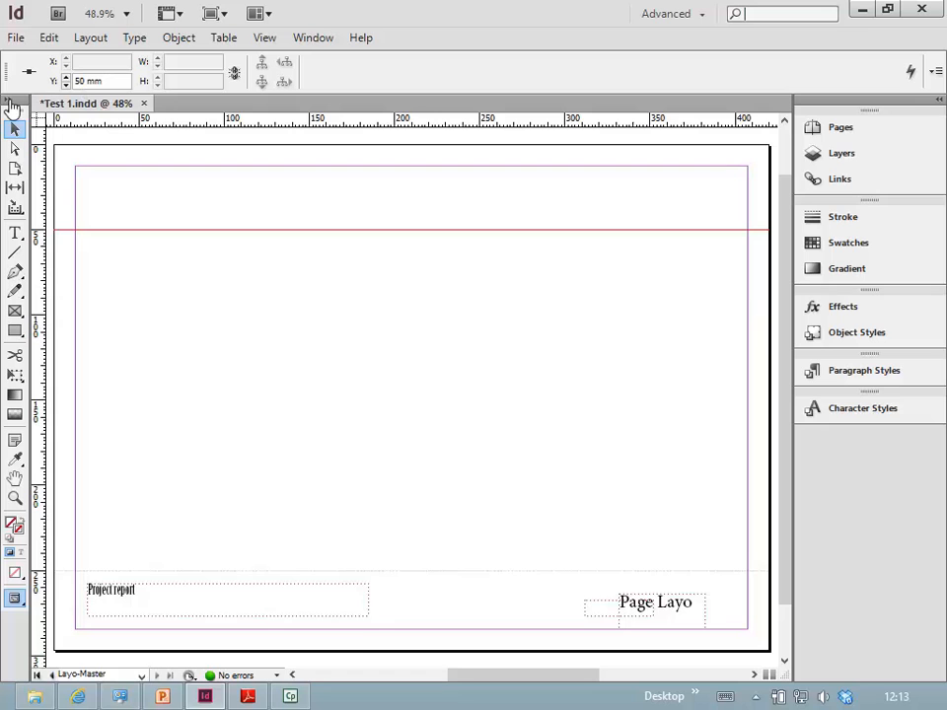
- Open page 2 and page AAA3 to check where the master page's horizontal guide appears
{"action": "left_click", "coordinate": [848, 132]}
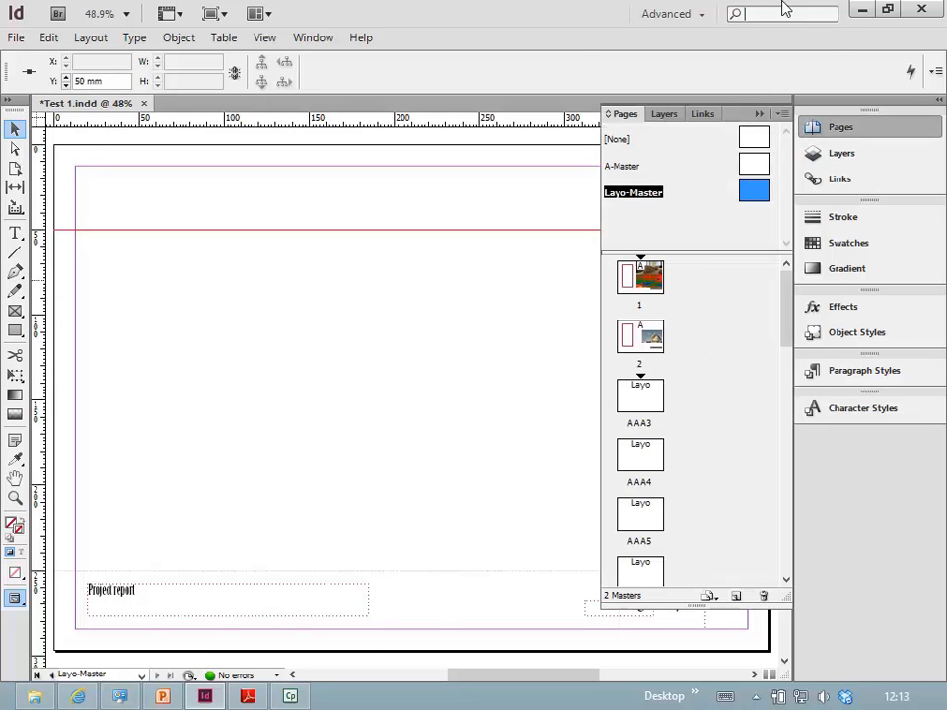
{"action": "double_click", "coordinate": [640, 337]}
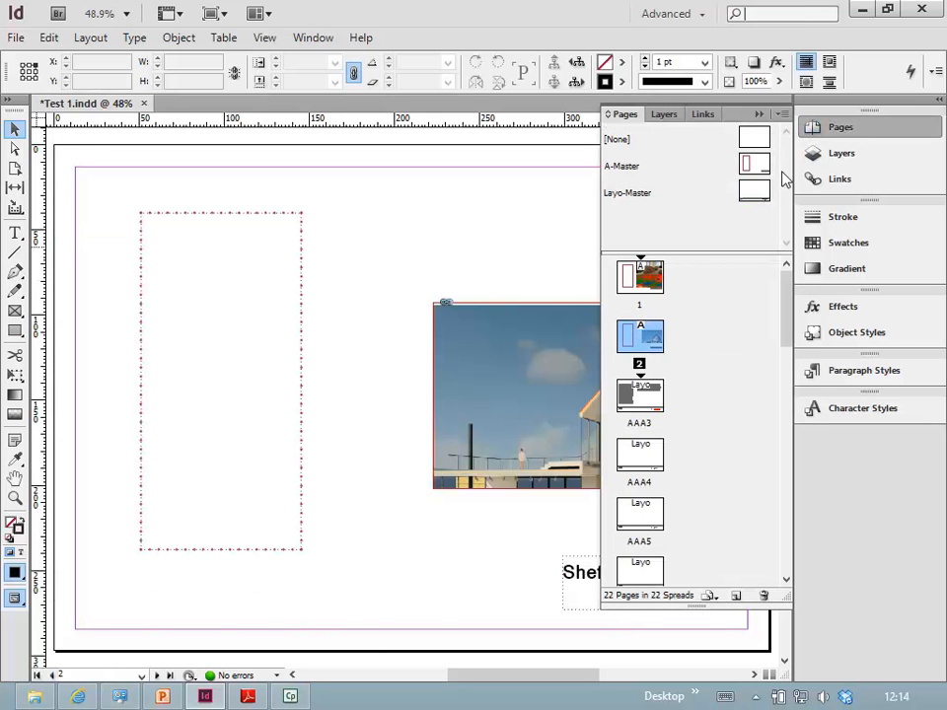
{"action": "left_click", "coordinate": [639, 395]}
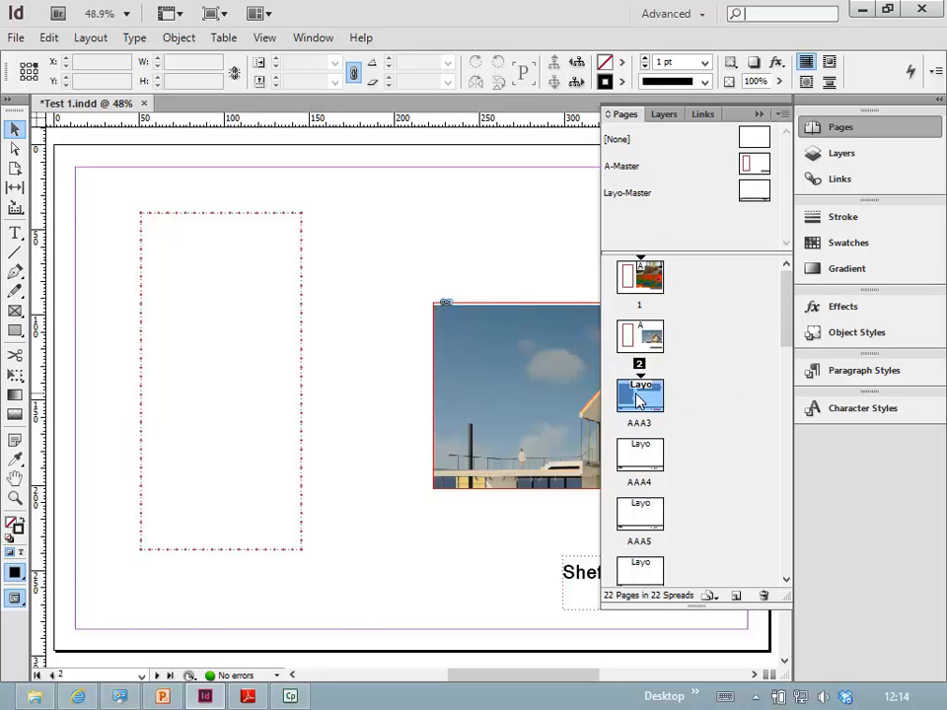
{"action": "double_click", "coordinate": [639, 395]}
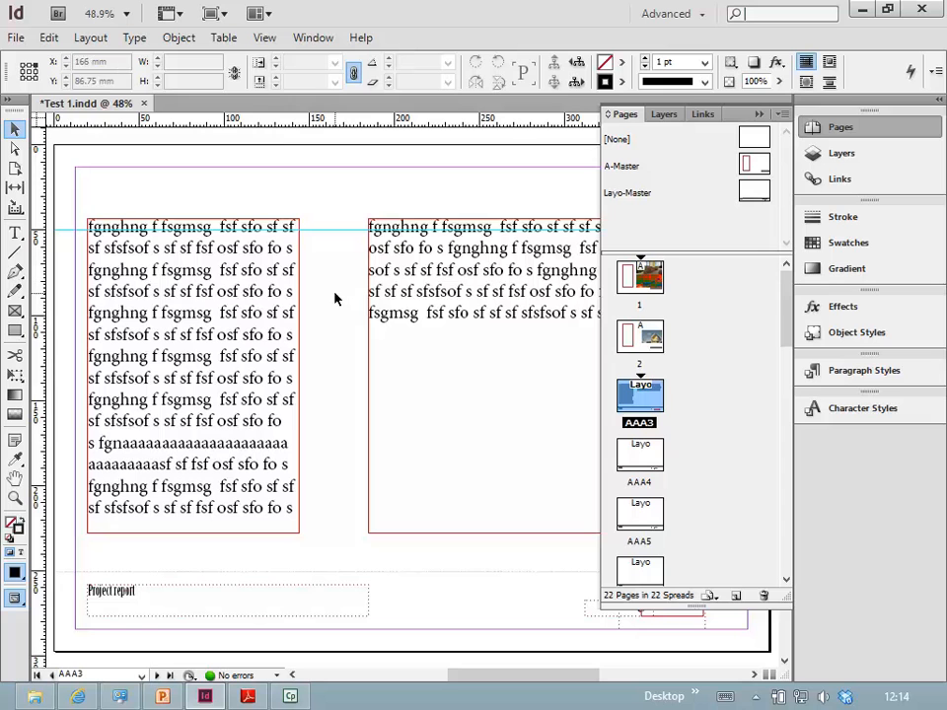
{"action": "left_click", "coordinate": [356, 233]}
- Page forward to AAA7 and turn Preview mode on and off to compare how the guide is displayed
{"action": "left_click", "coordinate": [156, 675]}
{"action": "left_click", "coordinate": [156, 676]}
{"action": "left_click", "coordinate": [155, 676]}
{"action": "left_click", "coordinate": [156, 675]}
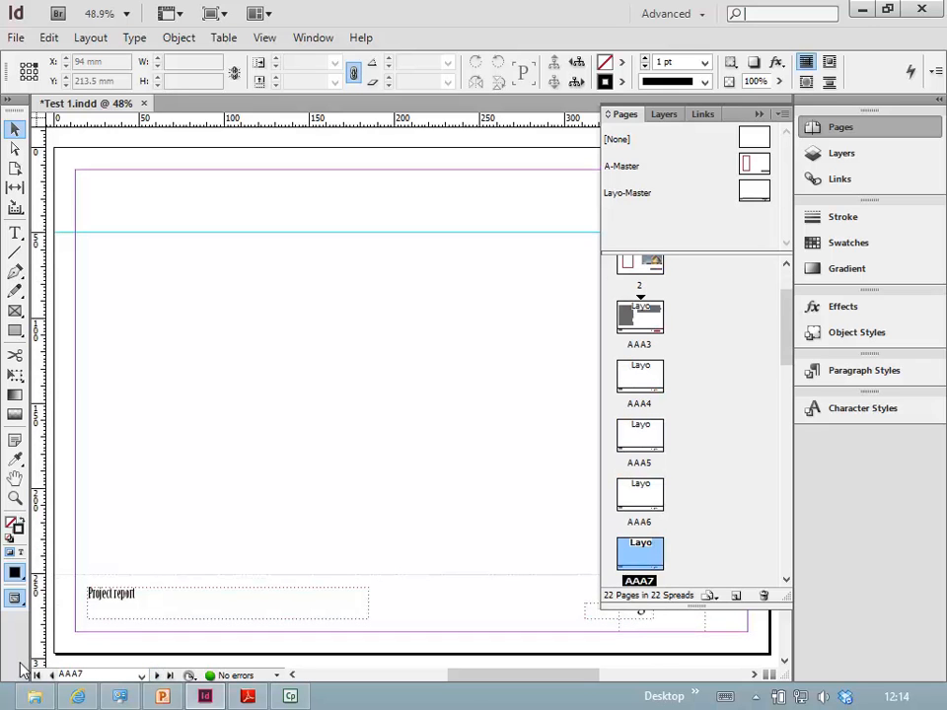
{"action": "left_click_drag", "start_coordinate": [19, 603], "coordinate": [79, 522]}
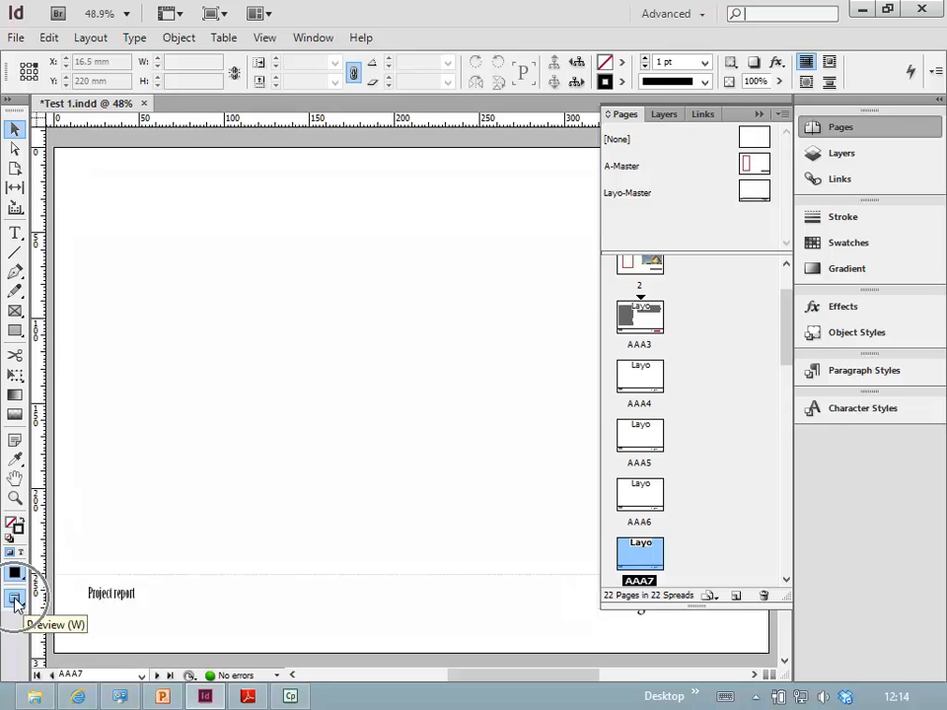
{"action": "left_click_drag", "start_coordinate": [15, 601], "coordinate": [85, 499]}
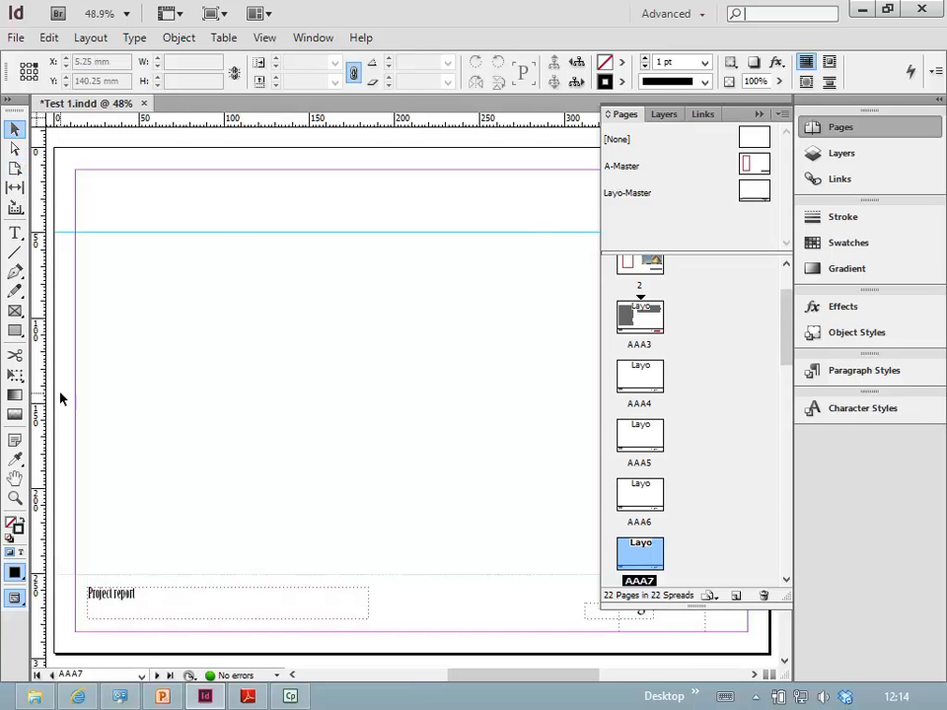
- Draw an empty image frame about 113 × 84 mm on page AAA7, plus a thin one about 76 × 7 mm
{"action": "left_click", "coordinate": [15, 310]}
{"action": "left_click_drag", "start_coordinate": [190, 315], "coordinate": [374, 457]}
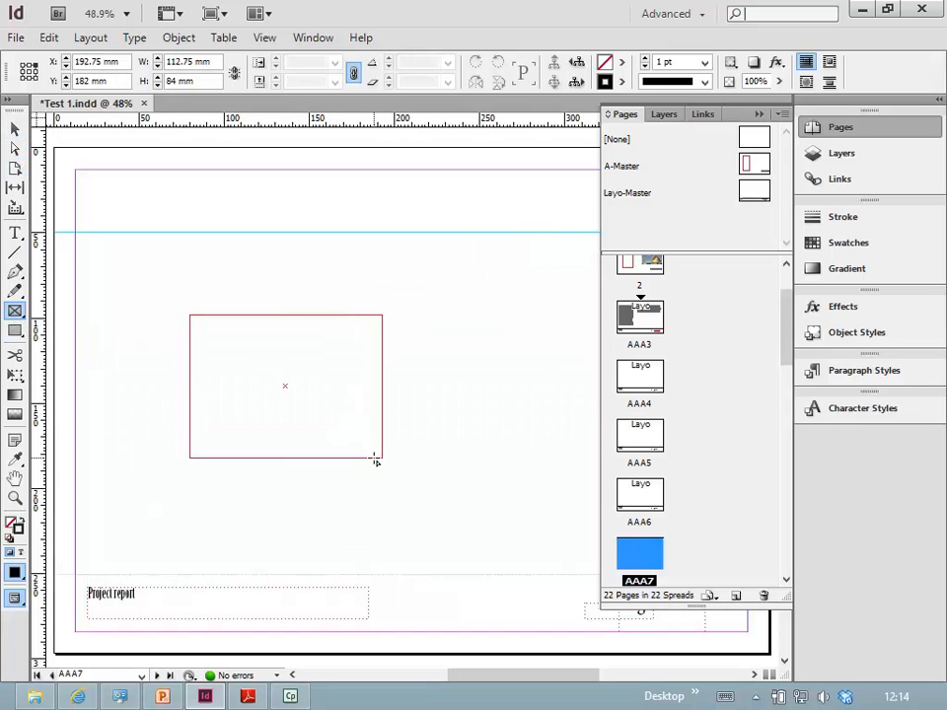
{"action": "mouse_move", "coordinate": [235, 385]}
{"action": "left_mouse_down"}
{"action": "mouse_move", "coordinate": [224, 305]}
{"action": "mouse_move", "coordinate": [179, 368]}
{"action": "mouse_move", "coordinate": [104, 374]}
{"action": "left_mouse_up"}
- Move the larger empty frame up so its upper edge snaps to the 50 mm guide, and leave both frames deselected
{"action": "left_click", "coordinate": [14, 129]}
{"action": "left_click", "coordinate": [339, 401]}
{"action": "left_click_drag", "start_coordinate": [338, 402], "coordinate": [208, 304]}
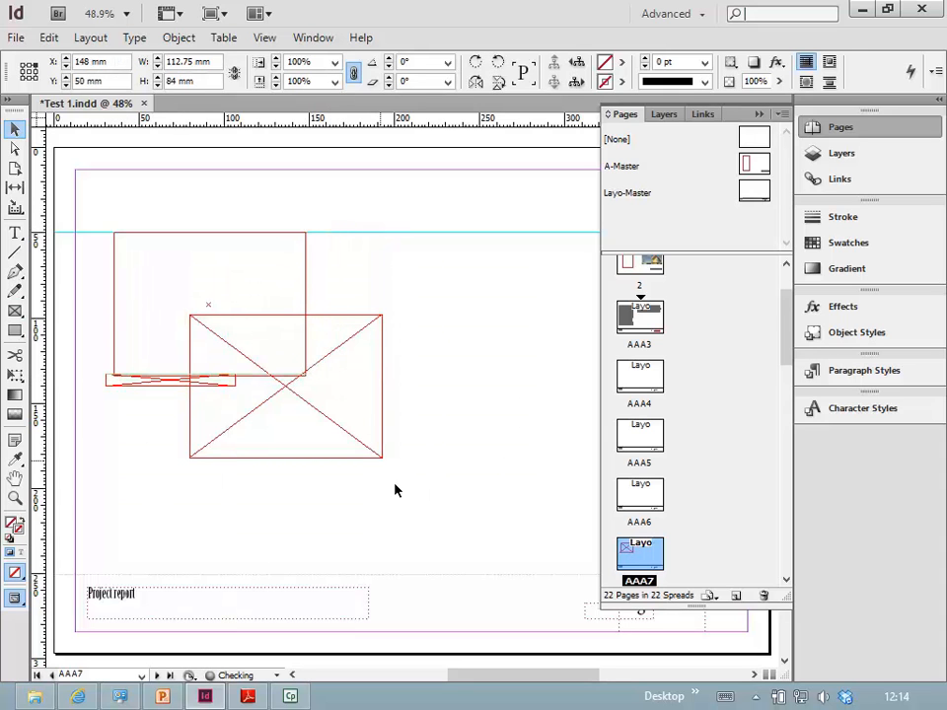
{"action": "left_click", "coordinate": [444, 521]}
{"action": "left_click", "coordinate": [122, 382]}
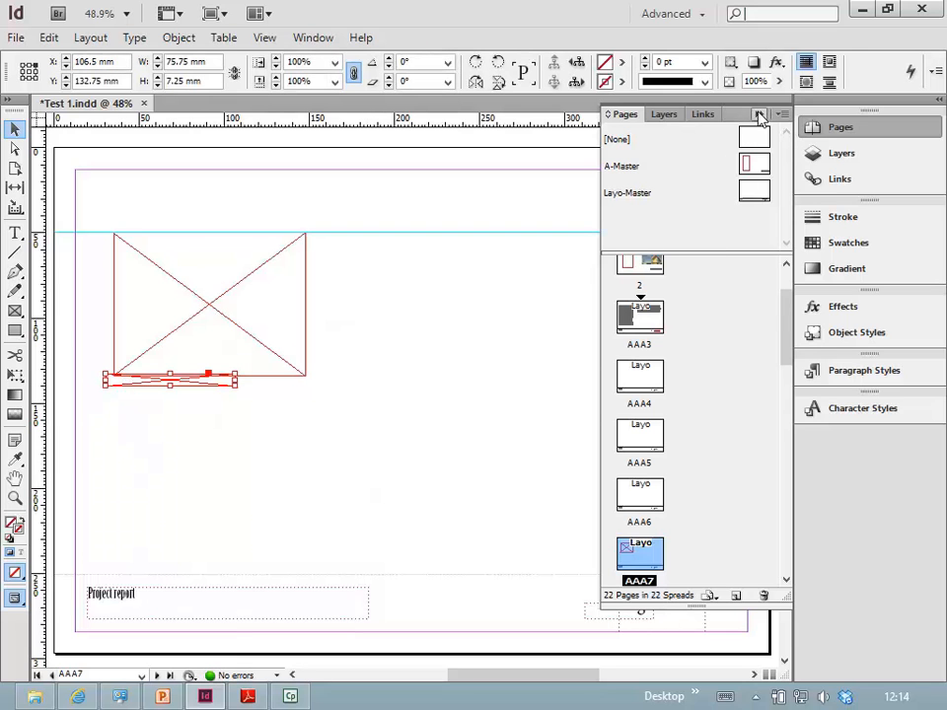
{"action": "left_click", "coordinate": [761, 114]}
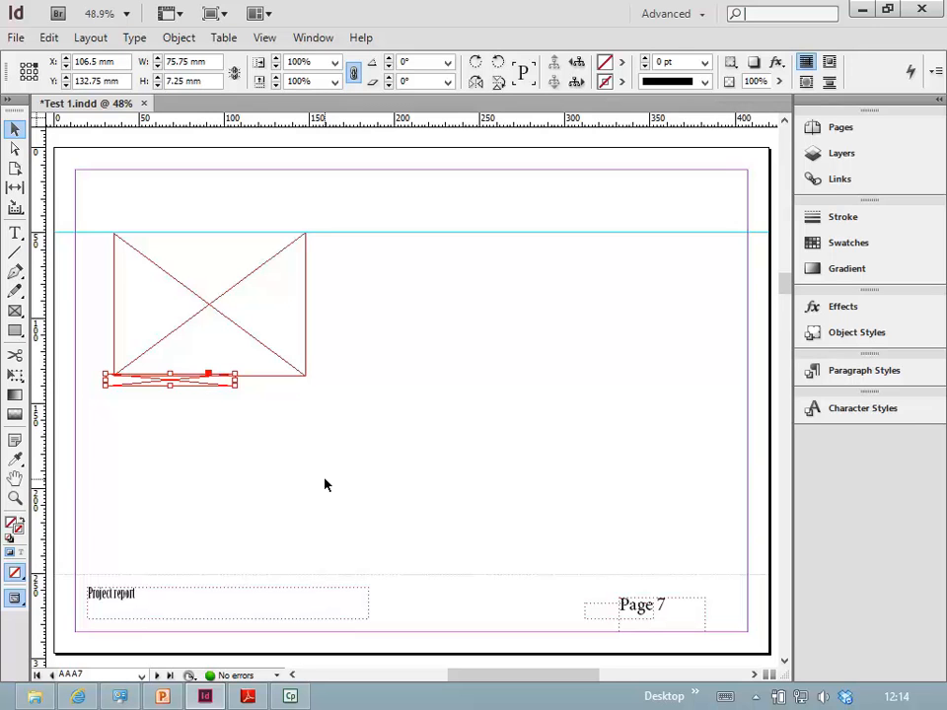
{"action": "left_click", "coordinate": [454, 493]}
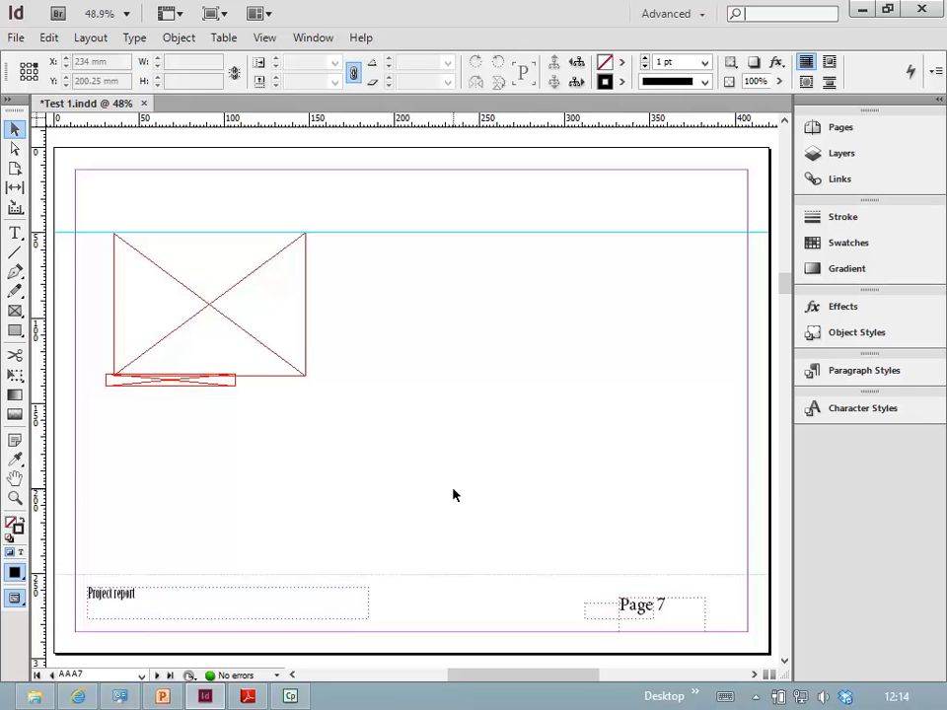
{"action": "left_click_drag", "start_coordinate": [457, 488], "coordinate": [414, 409]}
- Draw a tall text frame beside the larger image frame, just below the horizontal guide, and enter some filler text
{"action": "left_click", "coordinate": [15, 233]}
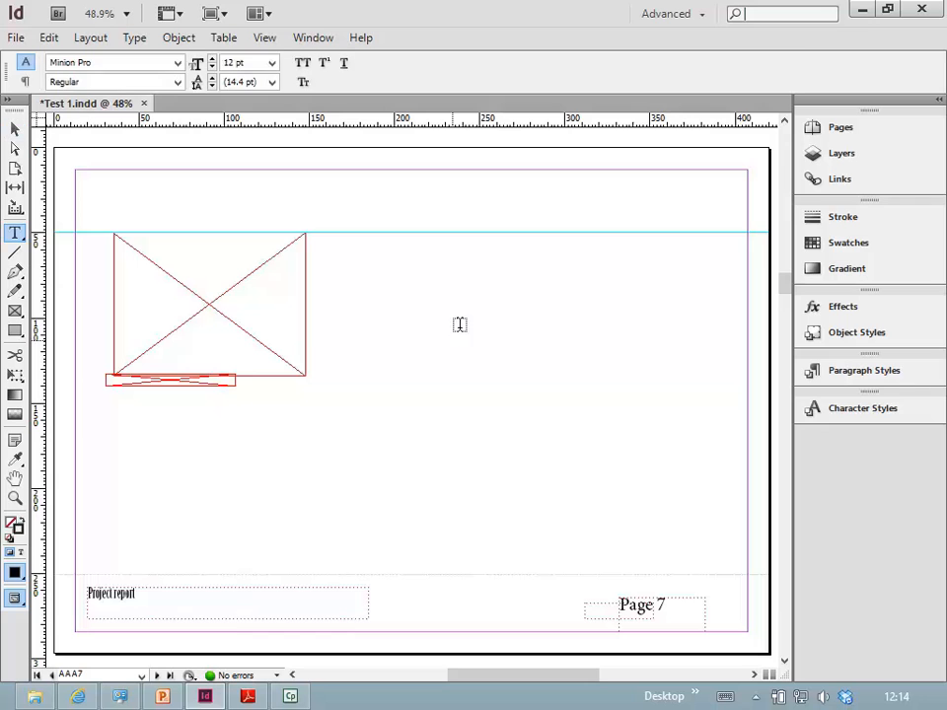
{"action": "left_click_drag", "start_coordinate": [342, 239], "coordinate": [579, 516]}
{"action": "type", "text": "sdfgsdfgsdfg"}
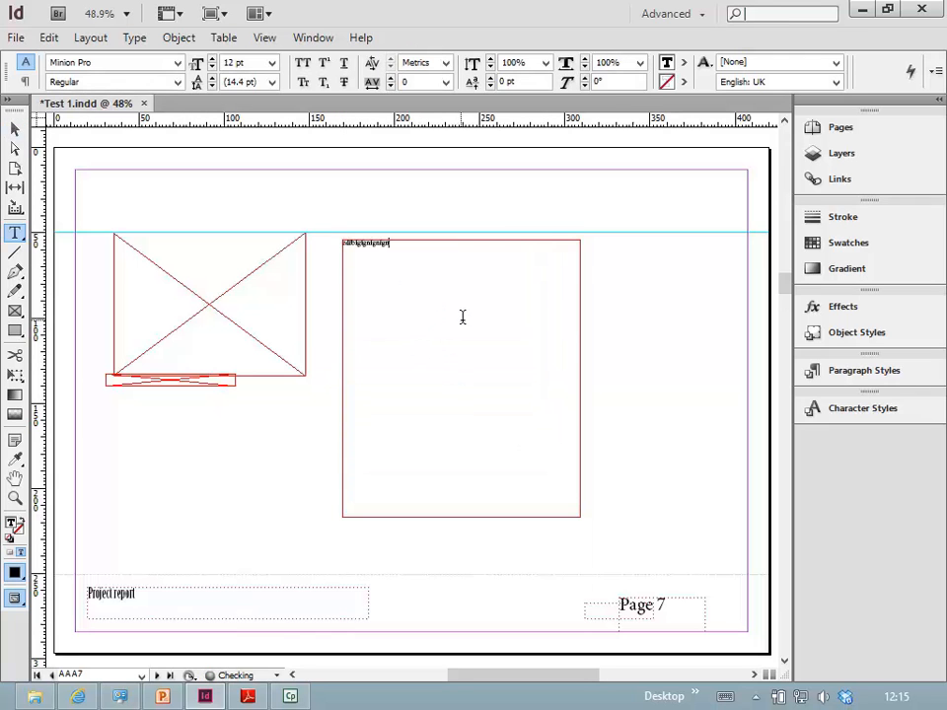
- Try pasting the copied false-colour image into the text frame, and delete the pasted image
{"action": "key", "text": "ctrl+v"}
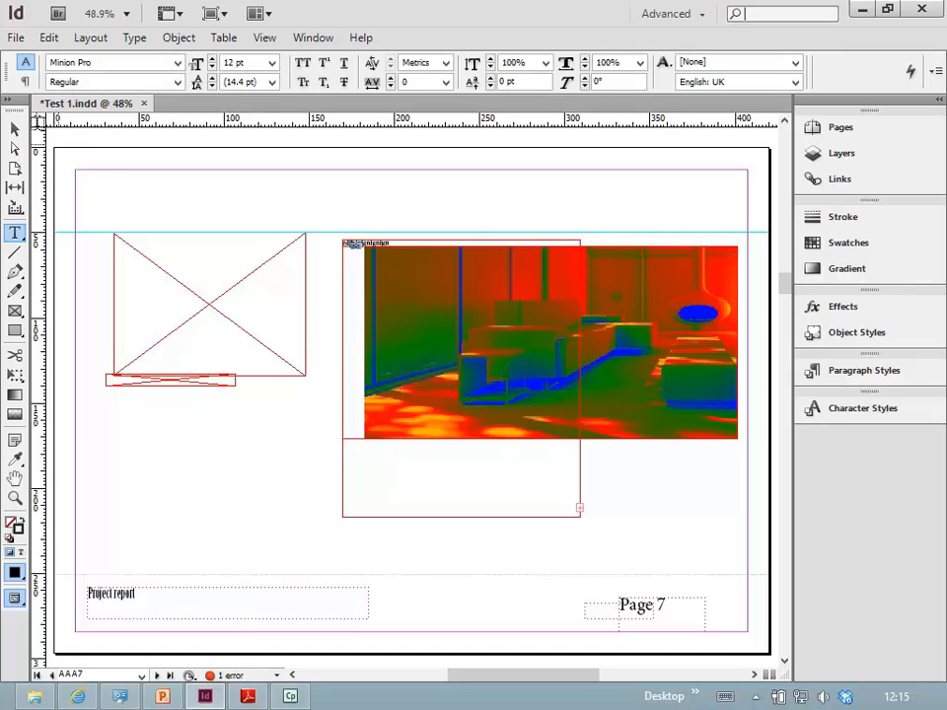
{"action": "left_click", "coordinate": [14, 131]}
{"action": "left_click", "coordinate": [442, 307]}
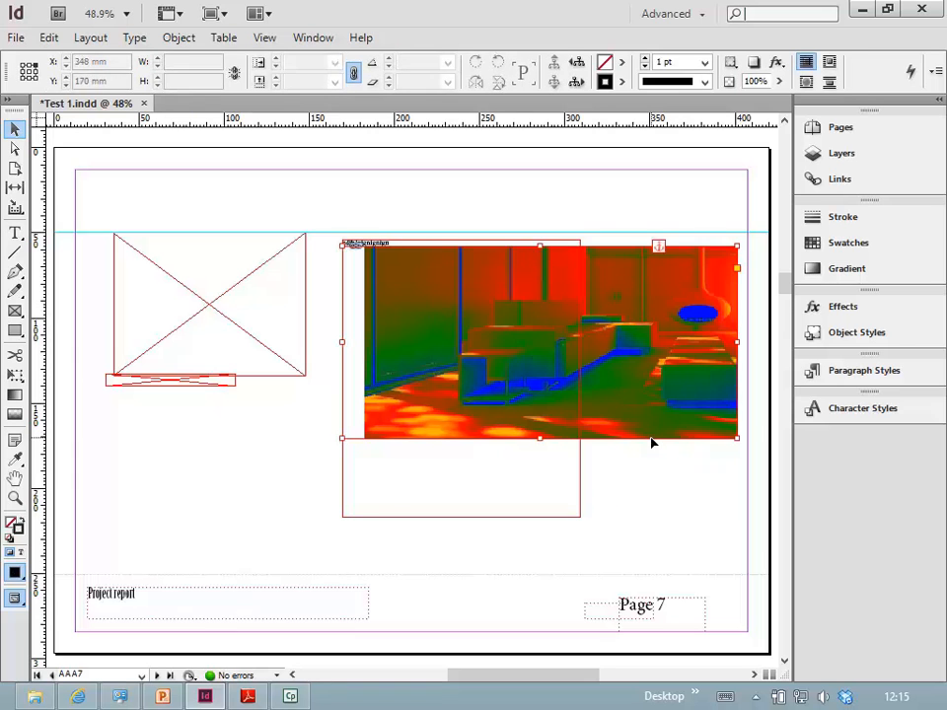
{"action": "key", "text": "Delete"}
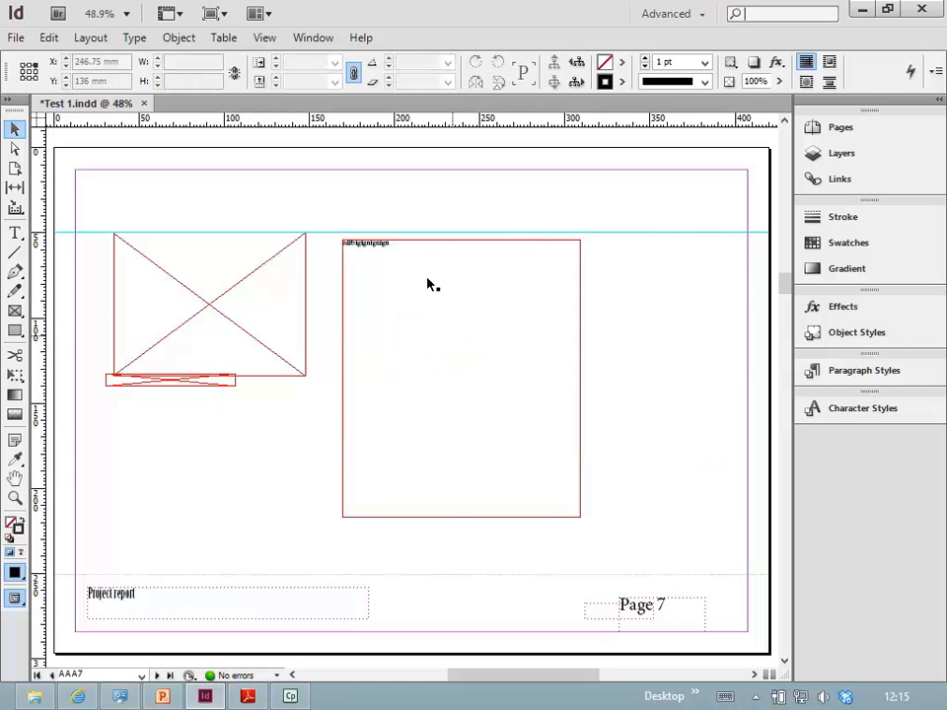
- Place the house section render from the Illuminance renders folder into the larger empty image frame on page AAA7
{"action": "left_click", "coordinate": [379, 570]}
{"action": "left_click", "coordinate": [133, 290]}
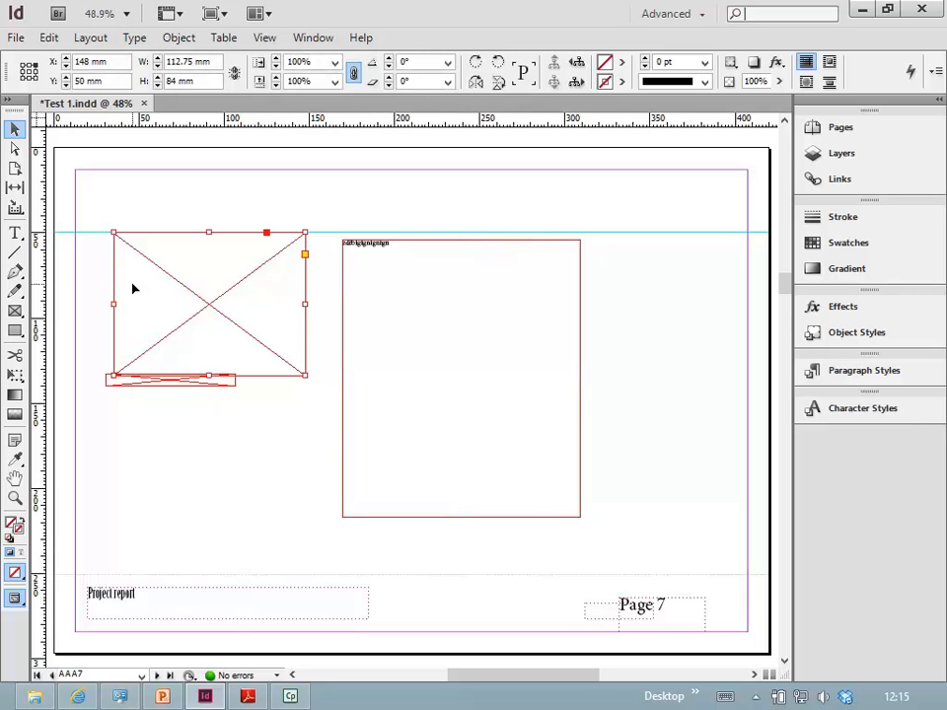
{"action": "key", "text": "ctrl+d"}
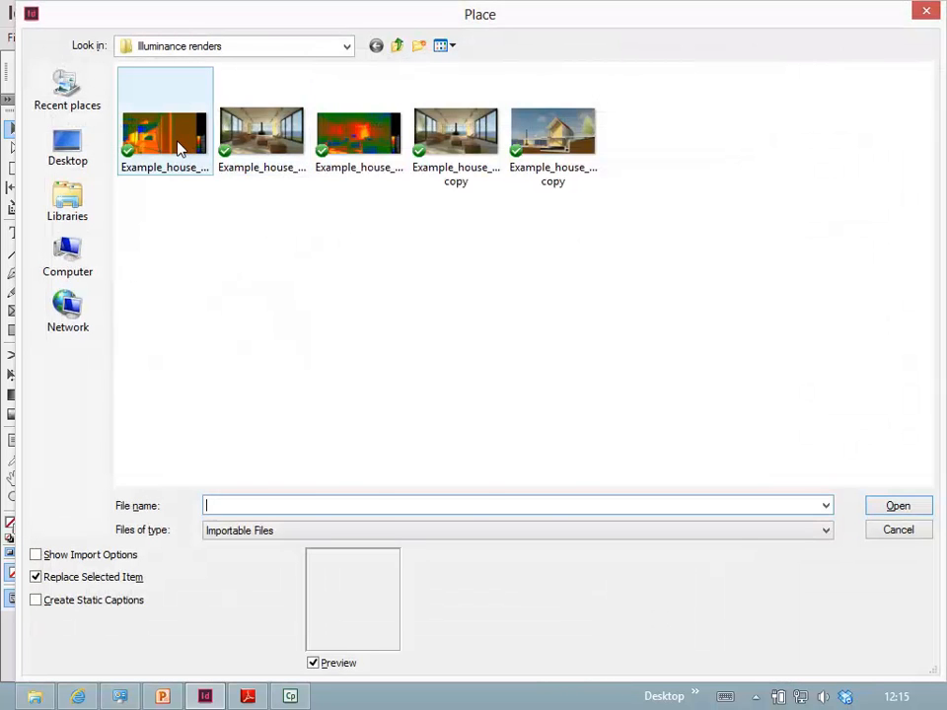
{"action": "left_click", "coordinate": [552, 138]}
{"action": "left_click", "coordinate": [892, 507]}
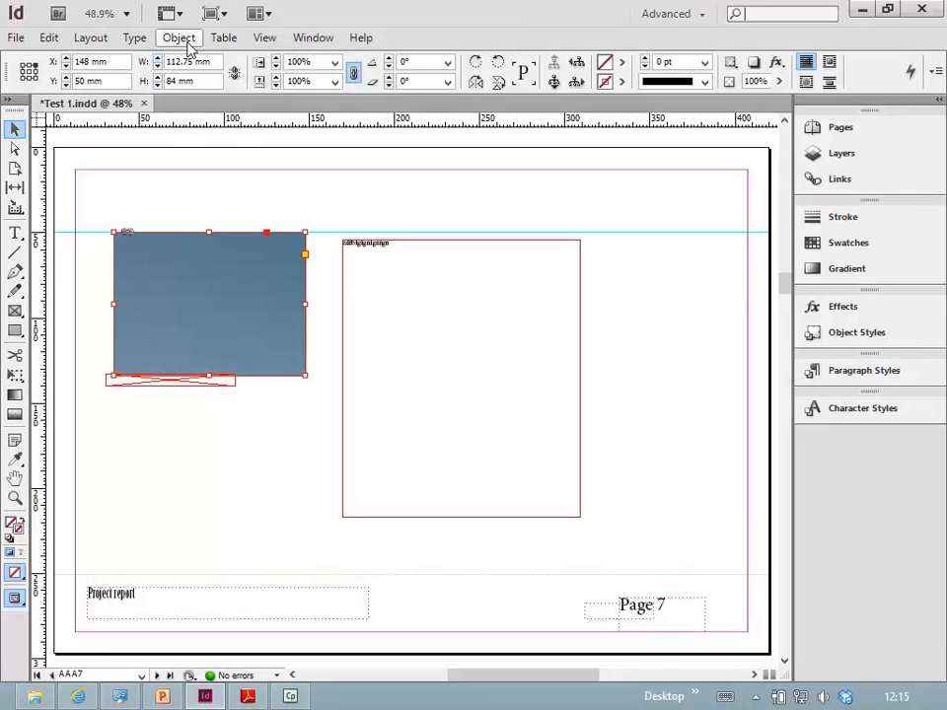
- Fit the placed section render proportionally within its frame, and leave the frame deselected
{"action": "left_click", "coordinate": [172, 40]}
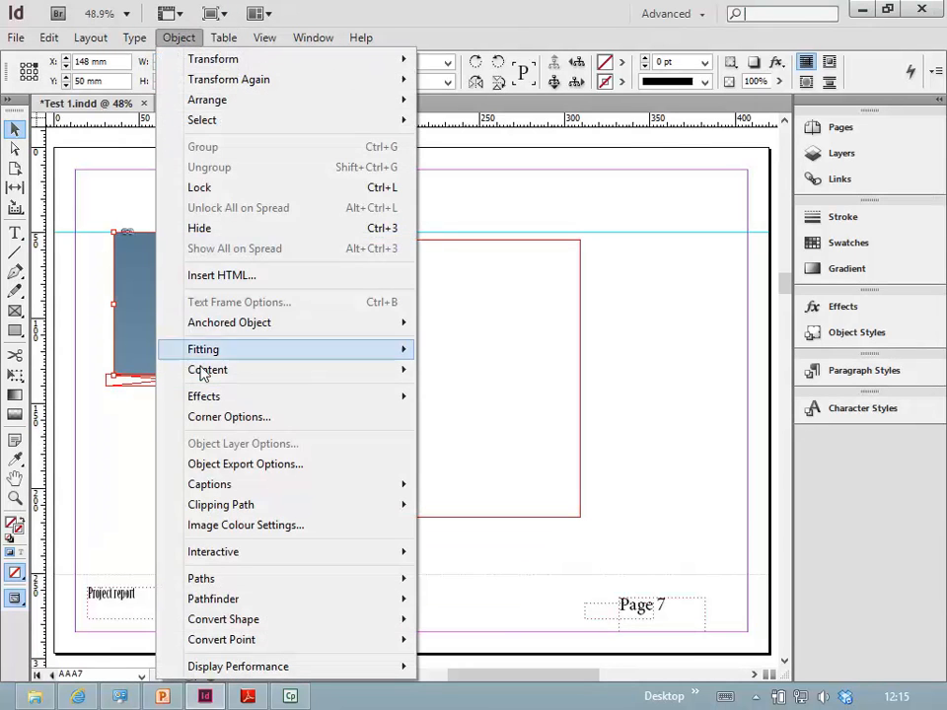
{"action": "mouse_move", "coordinate": [211, 349]}
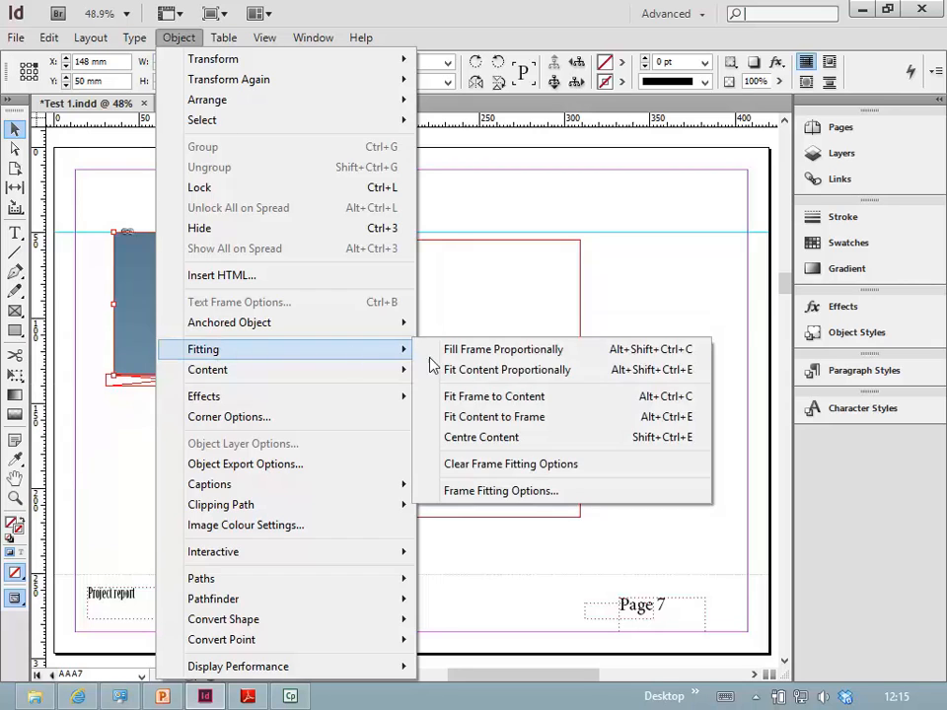
{"action": "left_click", "coordinate": [504, 371]}
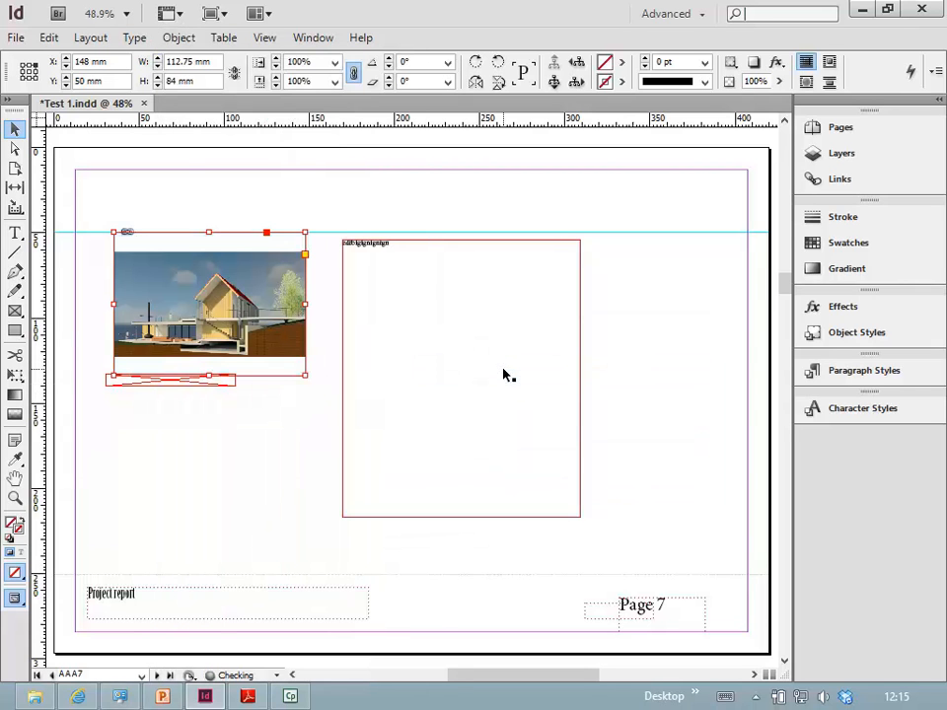
{"action": "left_click", "coordinate": [260, 475]}
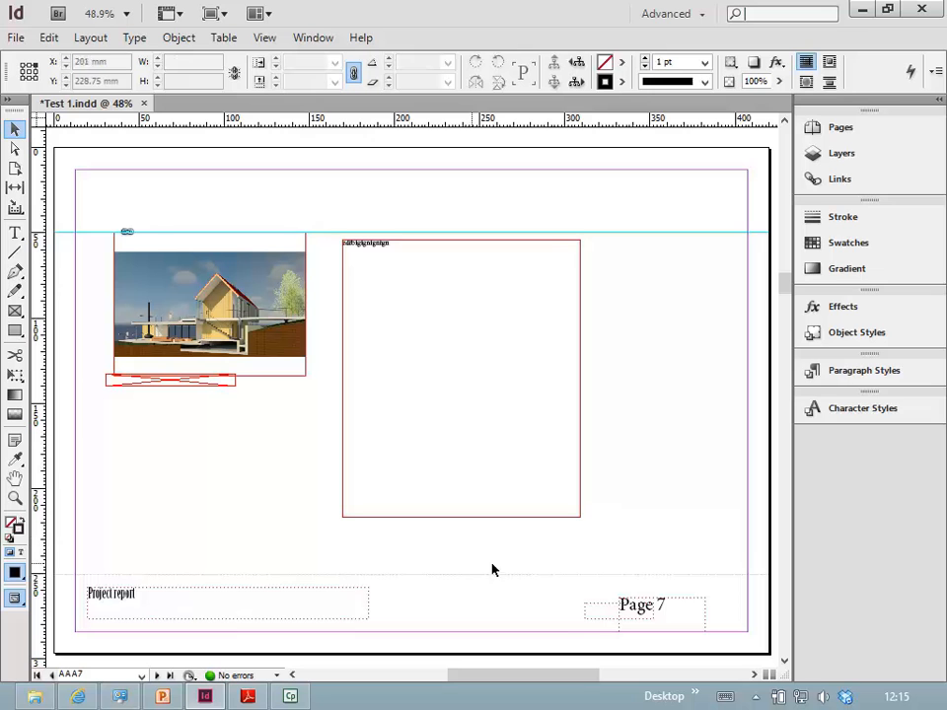
- Copy the image, thin and text frames from page AAA7 and paste them in place on page AAA8
{"action": "left_click_drag", "start_coordinate": [633, 560], "coordinate": [90, 207]}
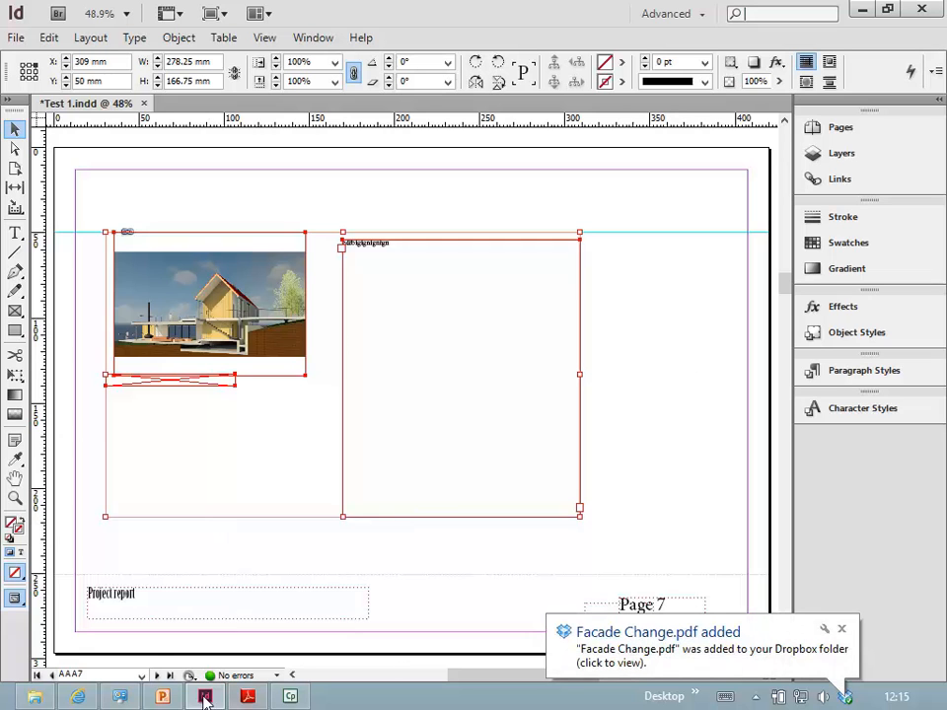
{"action": "left_click", "coordinate": [155, 677]}
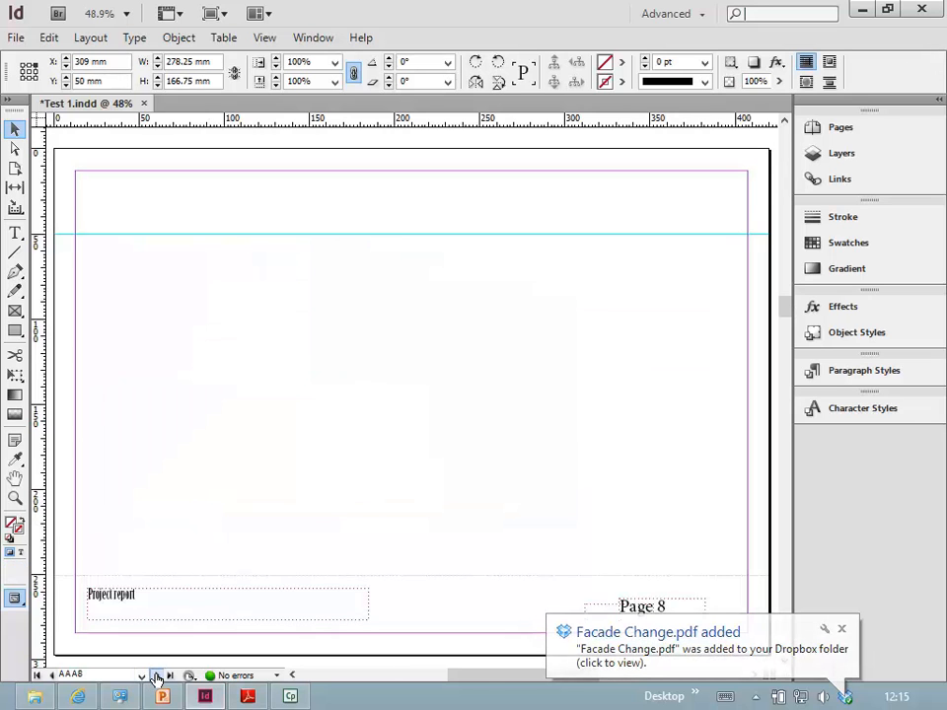
{"action": "left_click", "coordinate": [841, 628]}
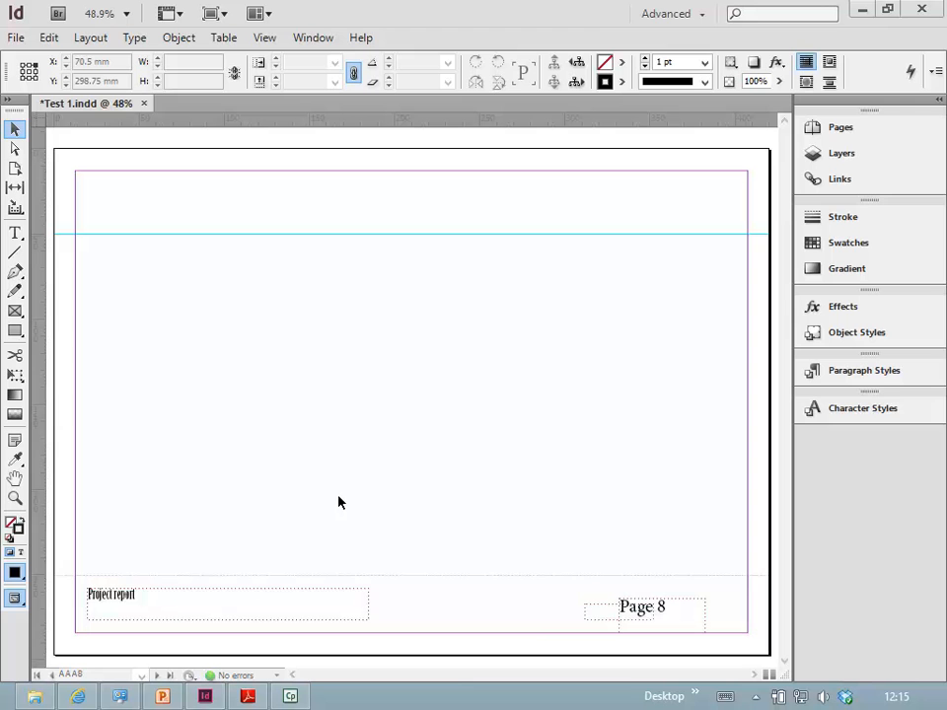
{"action": "left_click", "coordinate": [49, 37]}
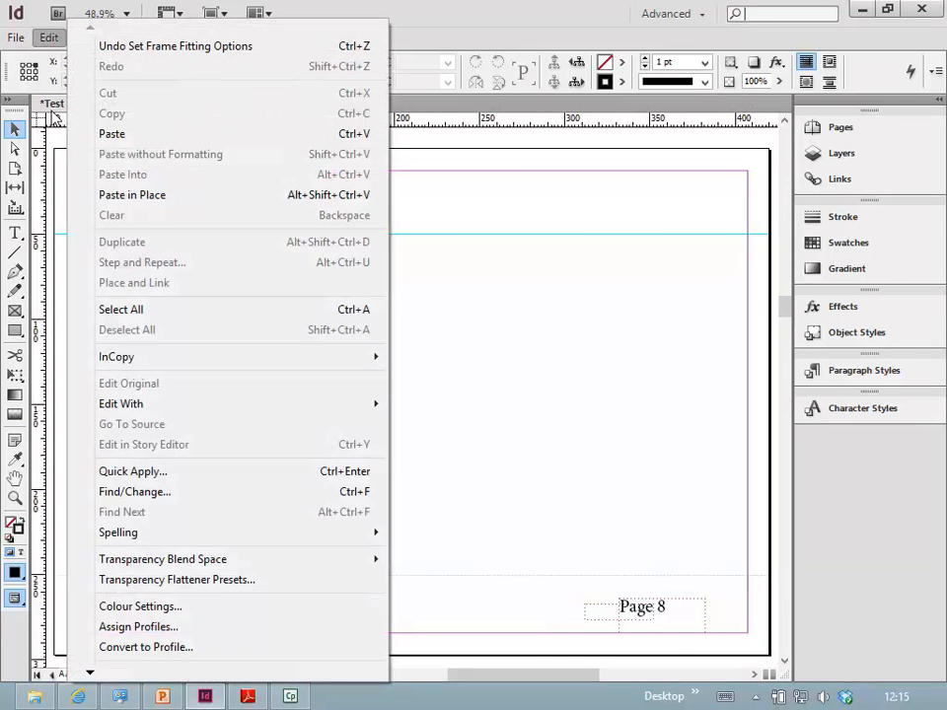
{"action": "left_click", "coordinate": [109, 195]}
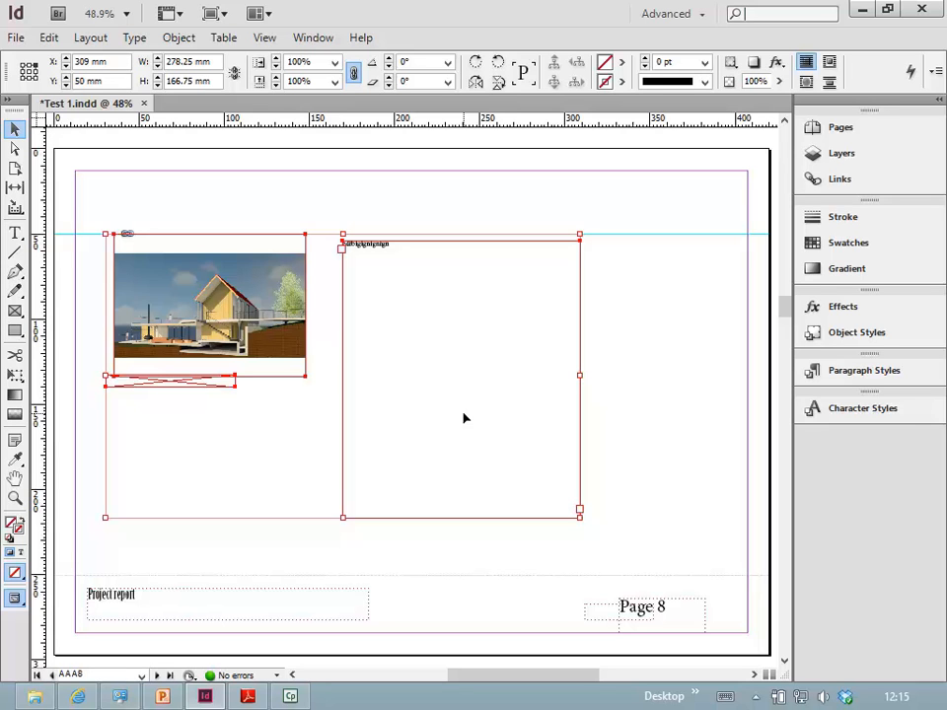
{"action": "left_click", "coordinate": [709, 412]}
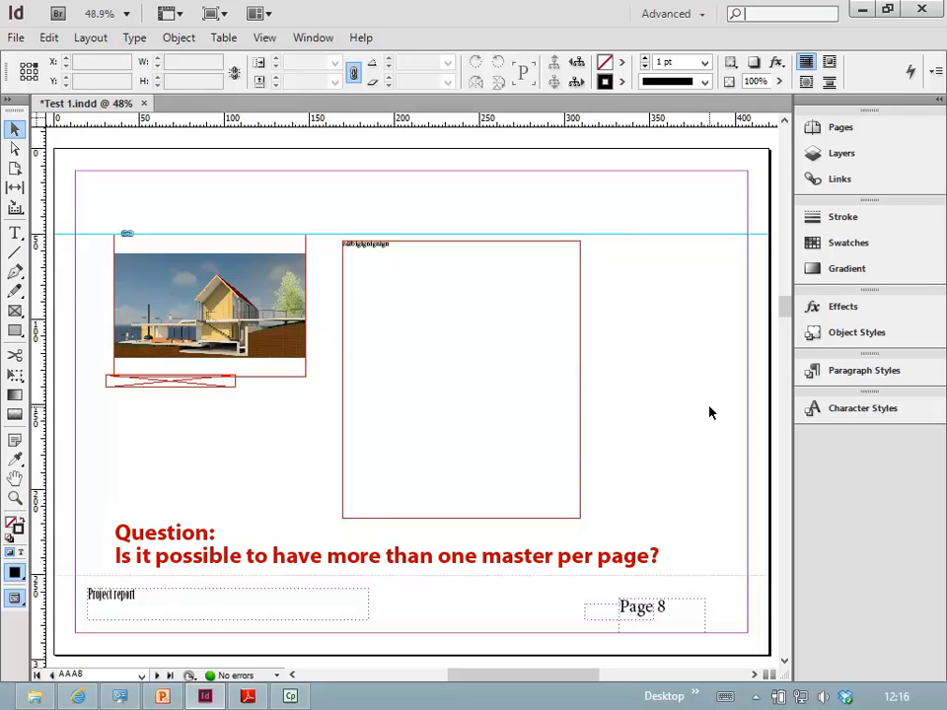
- Open Layo-Master for editing and copy all of its footer objects, including the project report and page number text
{"action": "left_click", "coordinate": [846, 128]}
{"action": "left_click", "coordinate": [848, 129]}
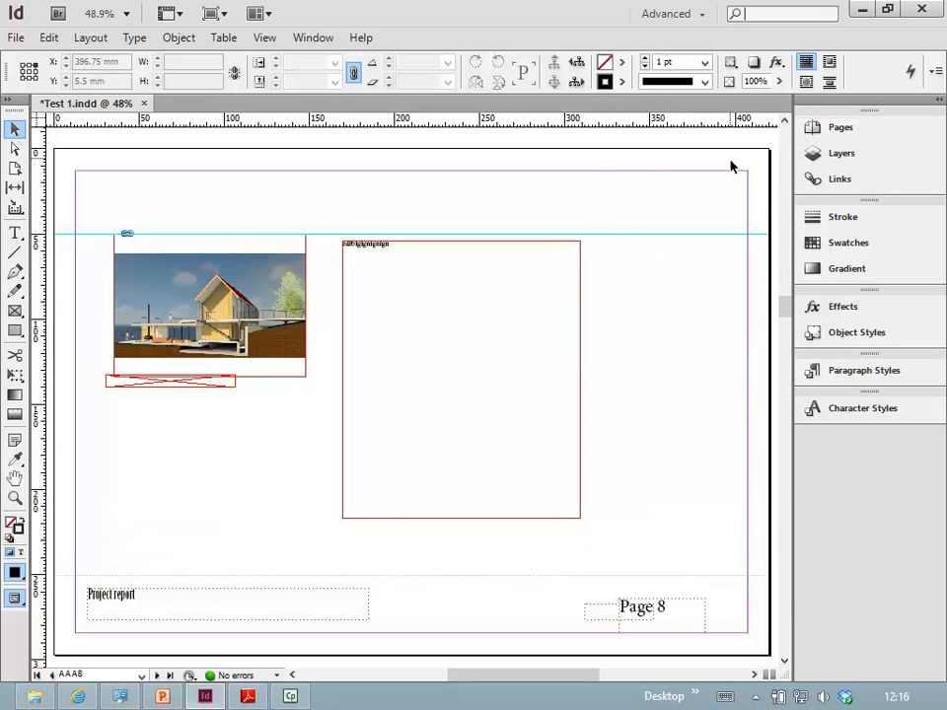
{"action": "left_click", "coordinate": [836, 135]}
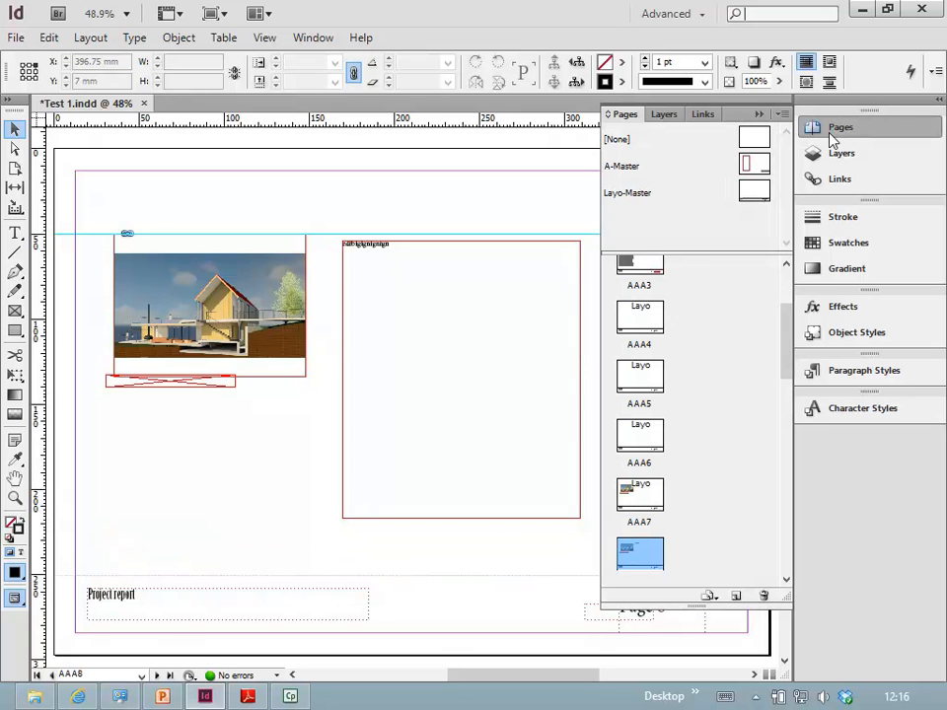
{"action": "double_click", "coordinate": [756, 193]}
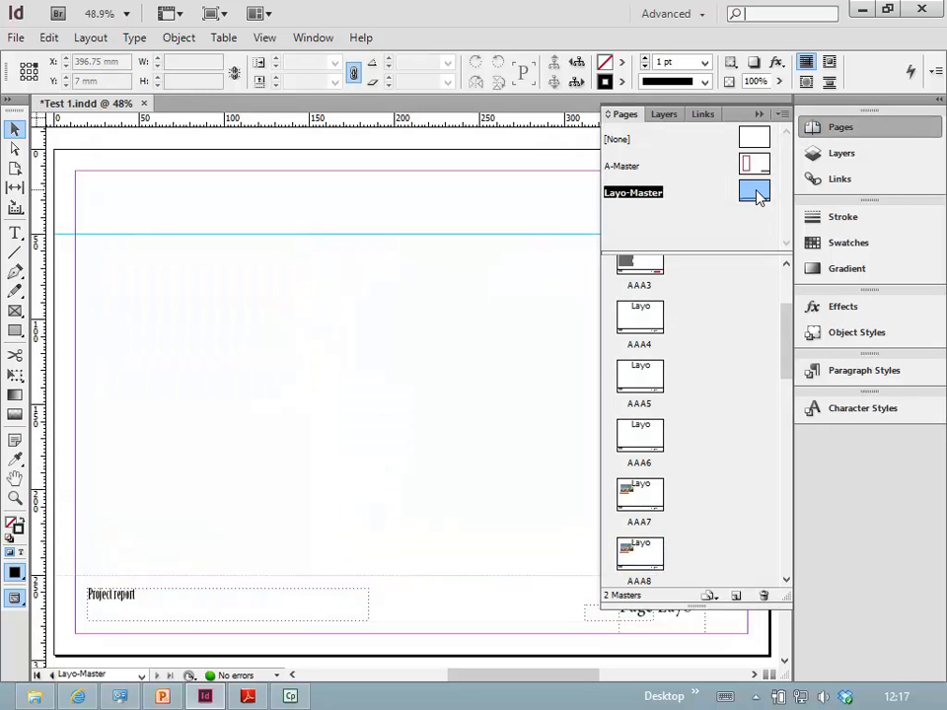
{"action": "left_click", "coordinate": [758, 114]}
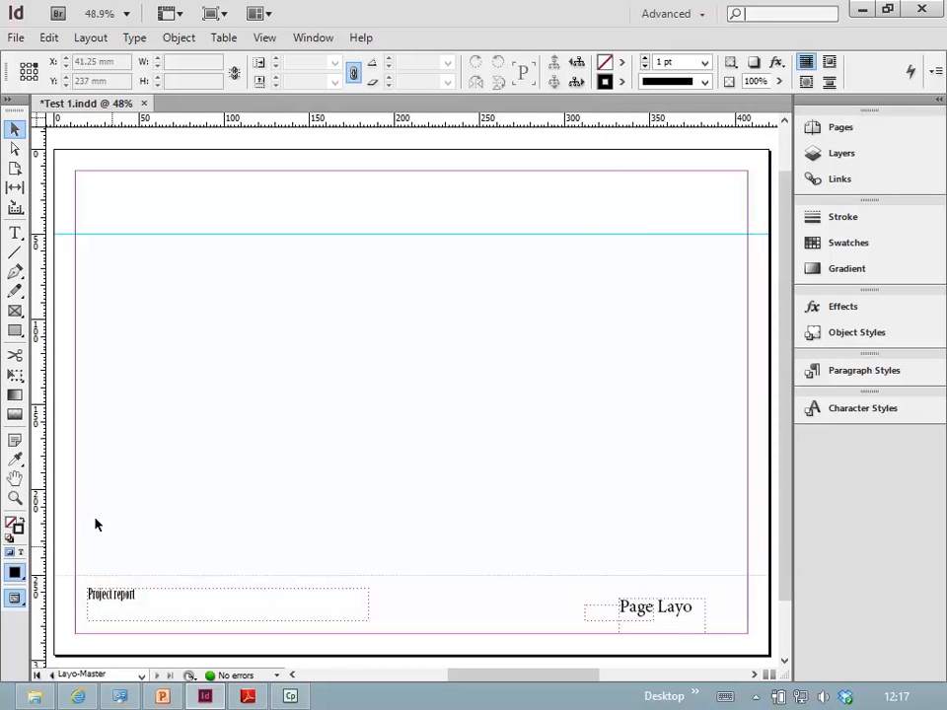
{"action": "left_click_drag", "start_coordinate": [59, 481], "coordinate": [746, 657]}
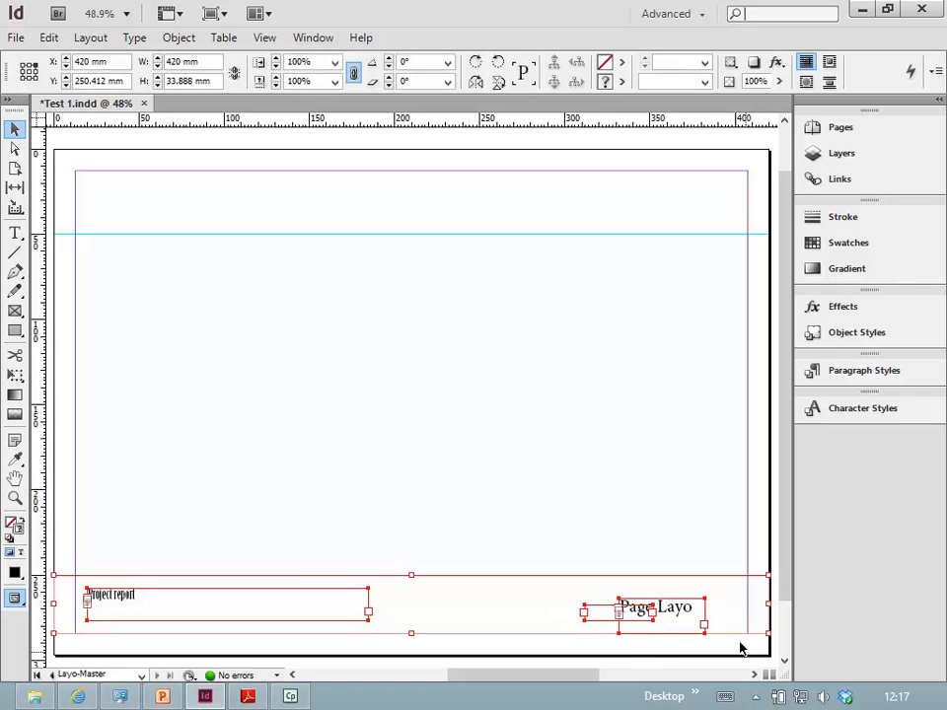
- Paste the copied footer objects in place on A-Master, and delete the pasted objects
{"action": "left_click", "coordinate": [843, 128]}
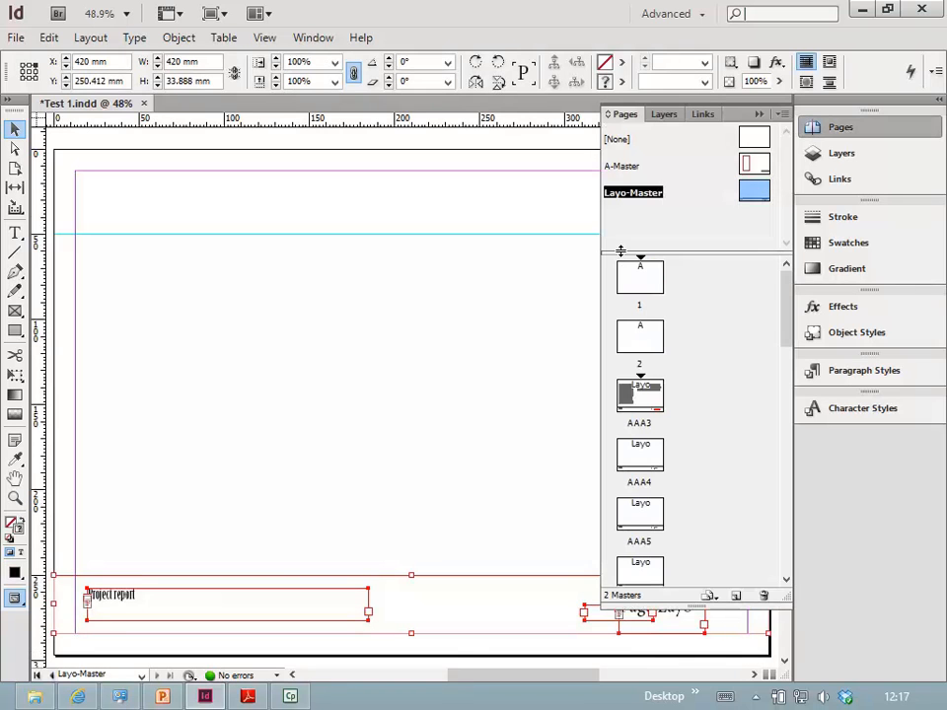
{"action": "double_click", "coordinate": [756, 164]}
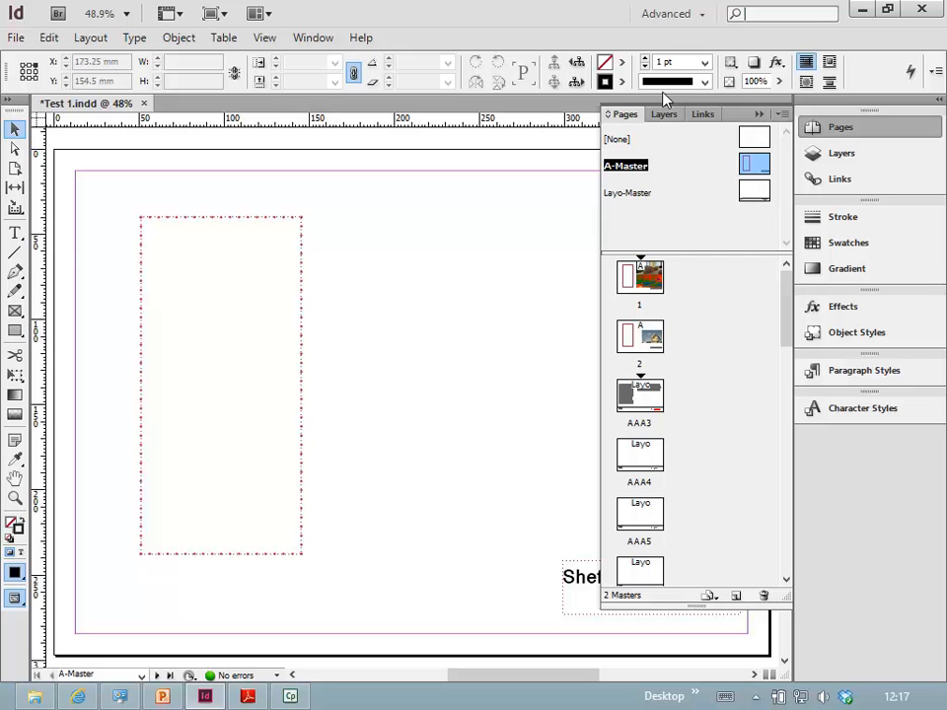
{"action": "left_click", "coordinate": [657, 126]}
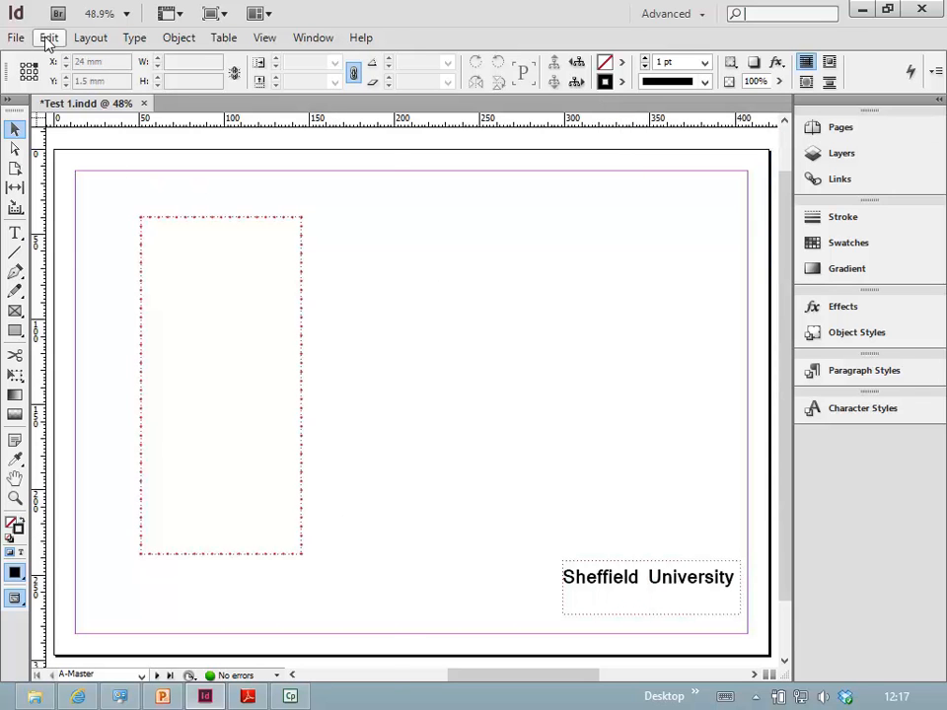
{"action": "left_click", "coordinate": [47, 39]}
{"action": "left_click", "coordinate": [111, 195]}
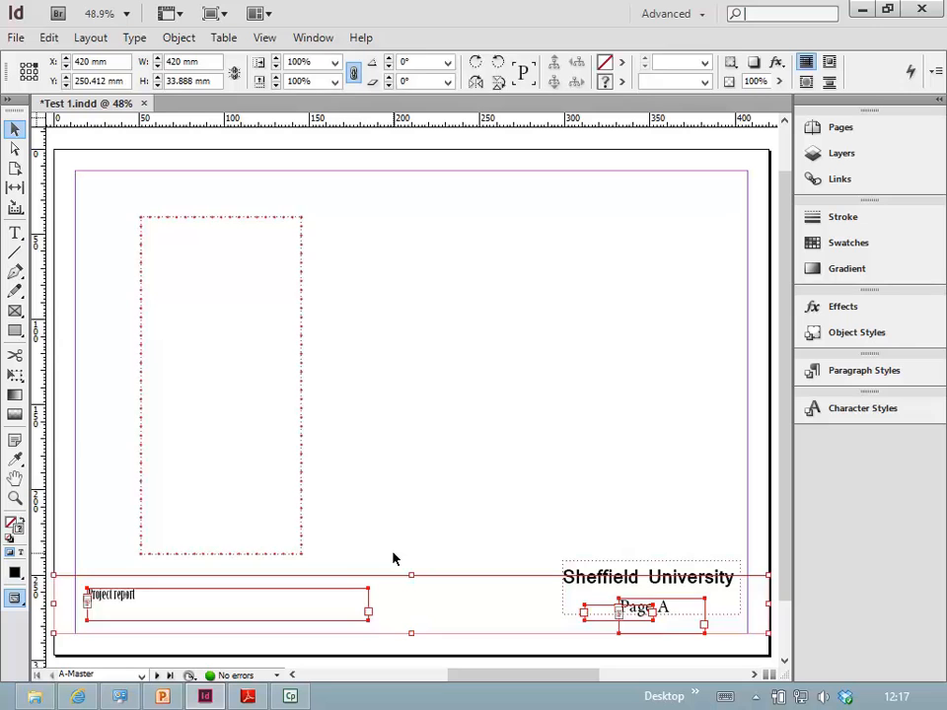
{"action": "key", "text": "Delete"}
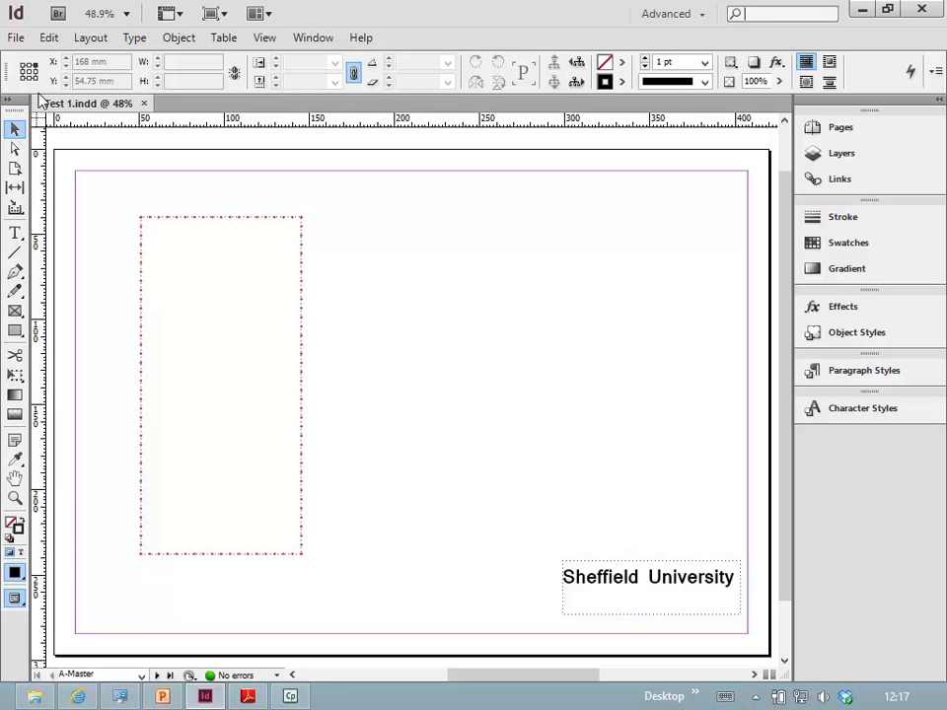
- Save the Test 1 document and exit InDesign
{"action": "left_click", "coordinate": [15, 40]}
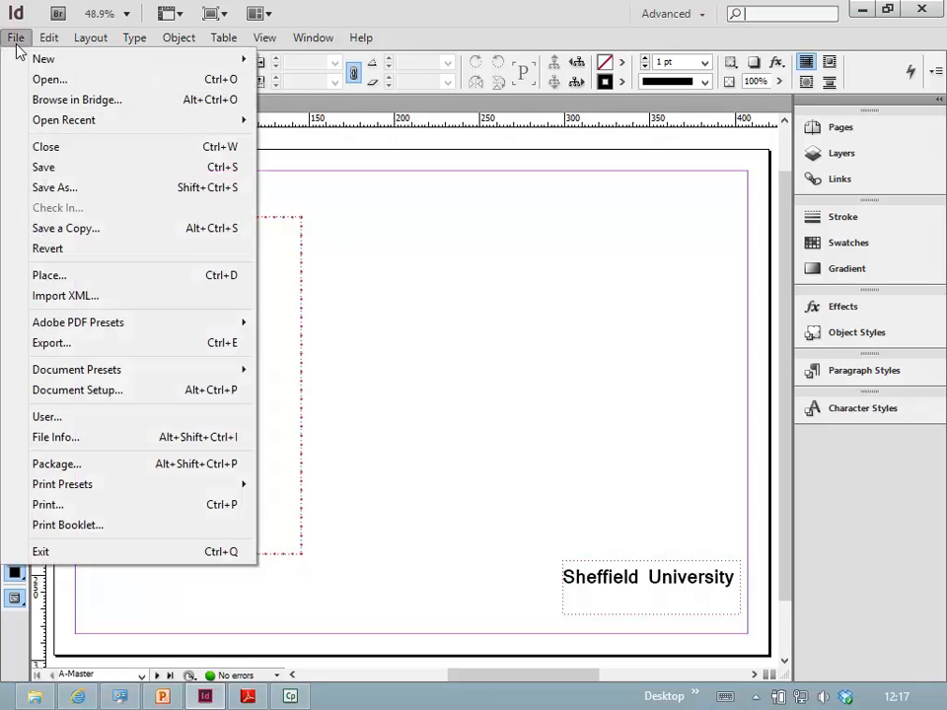
{"action": "left_click", "coordinate": [61, 170]}
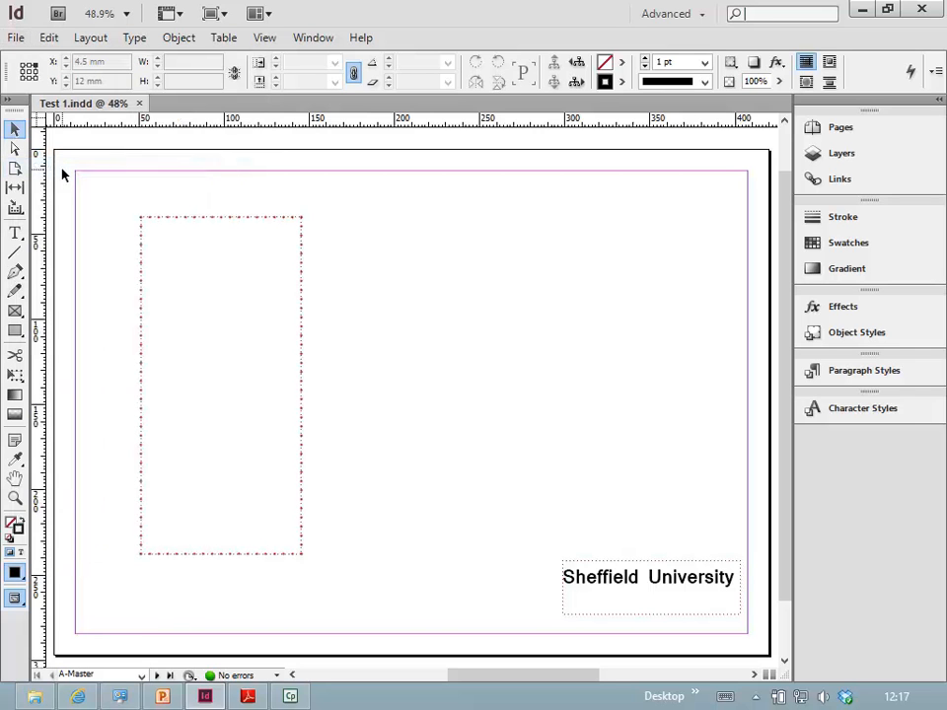
{"action": "left_click", "coordinate": [16, 40]}
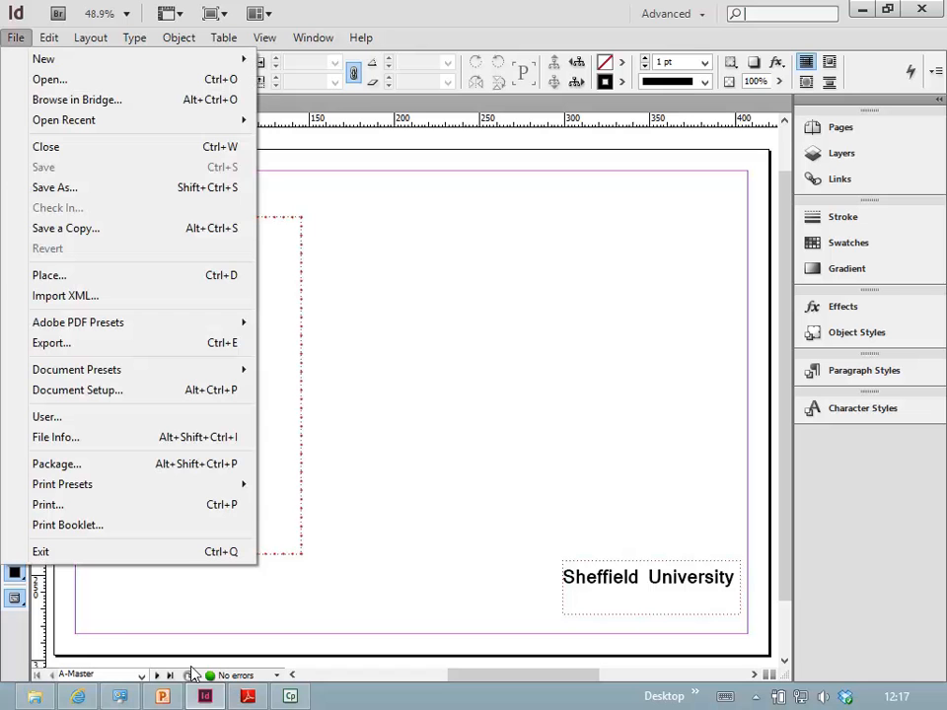
{"action": "left_click", "coordinate": [65, 554]}
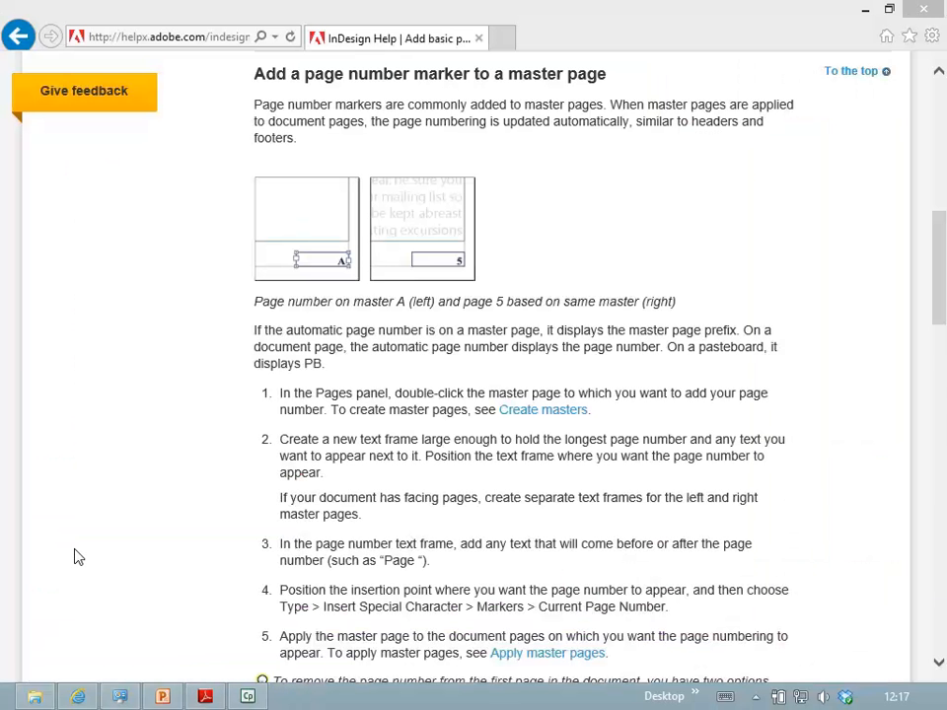
- Switch to File Explorer showing the Desktop folder
{"action": "left_click", "coordinate": [47, 700]}
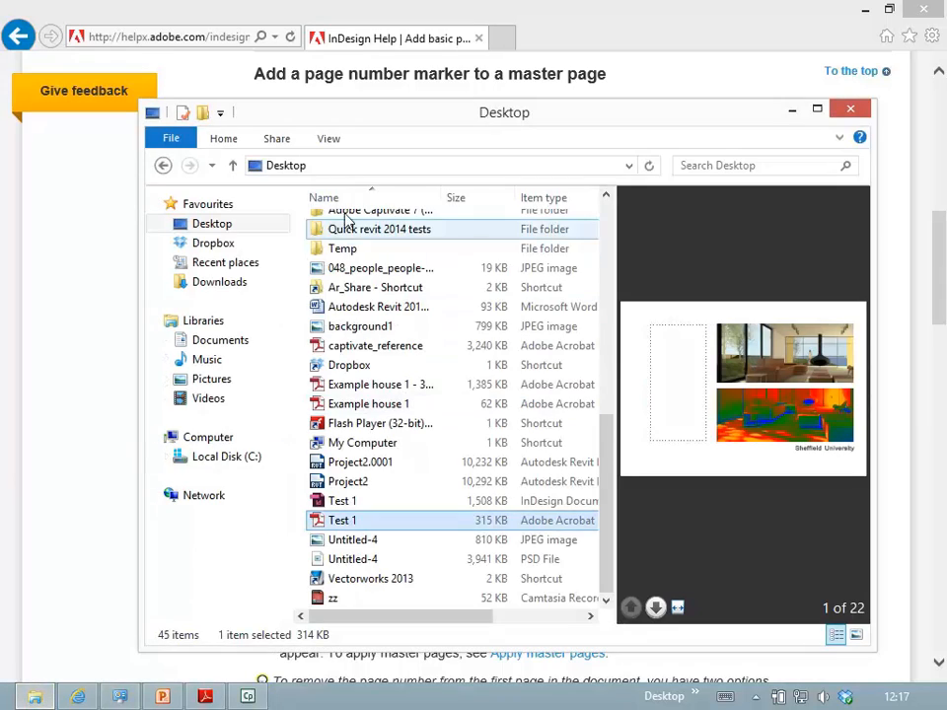